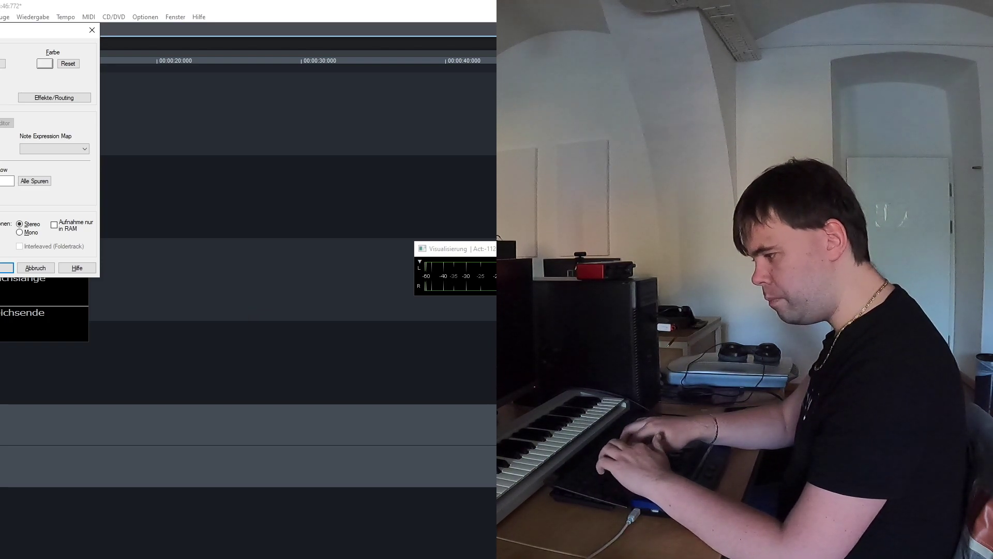
Accept the track settings and open the mixer on the output of the Bus Git. track
key(Return)
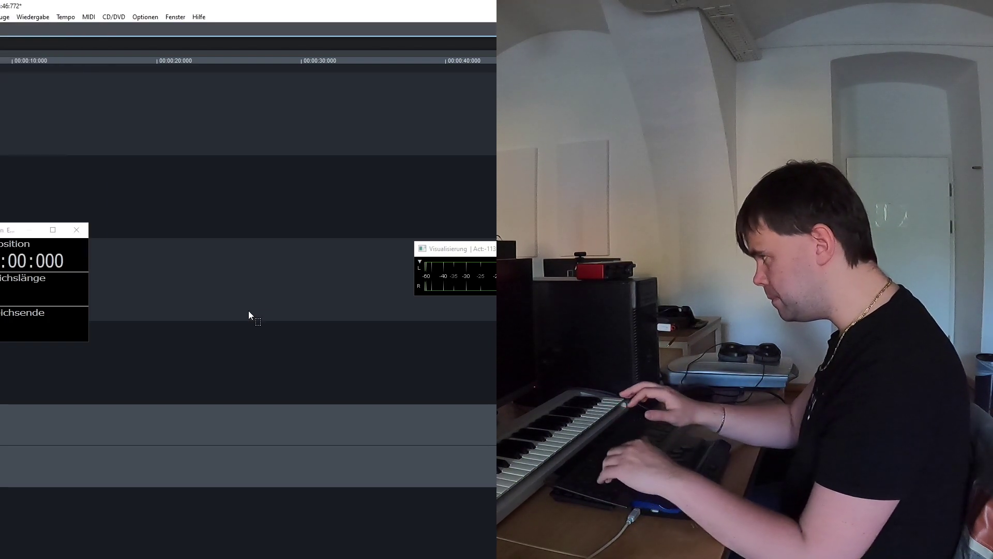
key(Up)
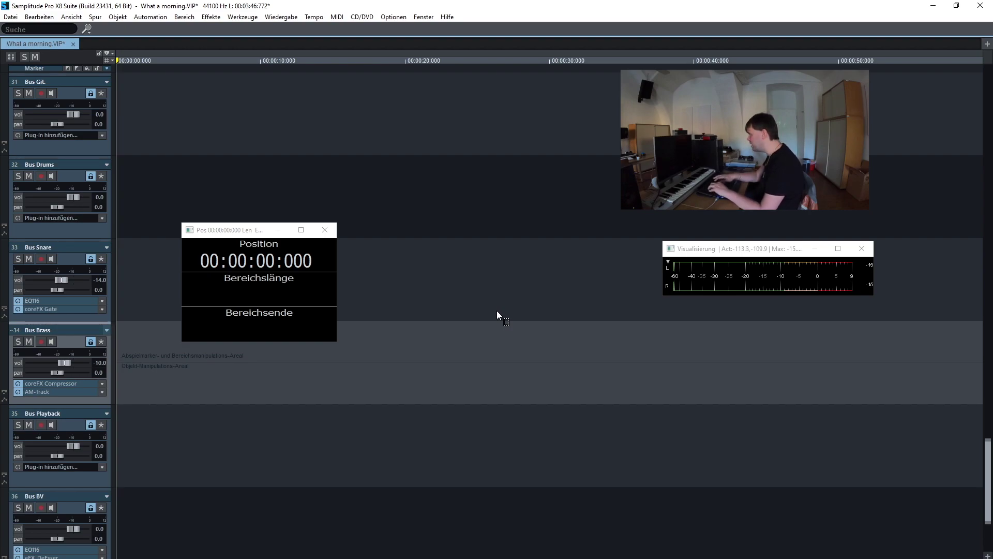
key(Up)
key(Up)
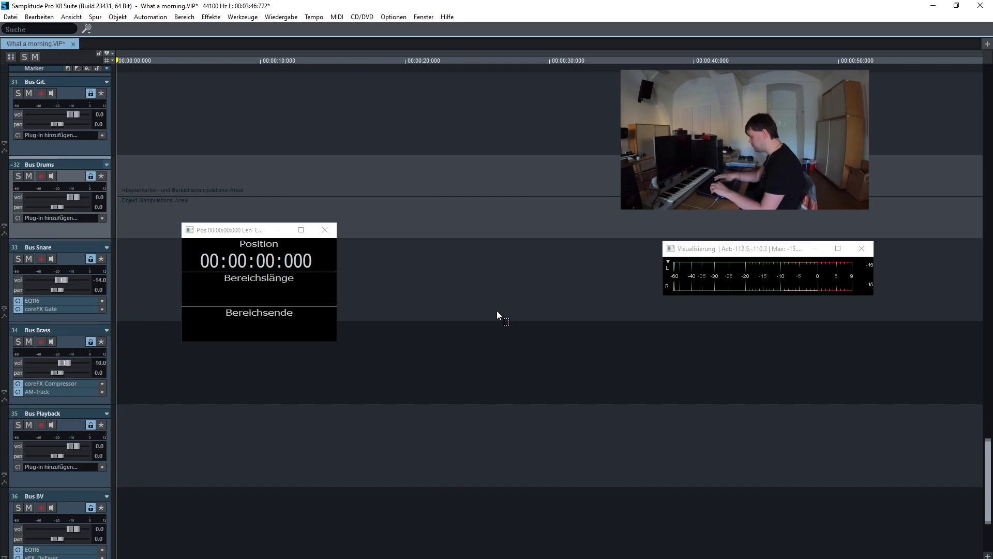
key(Up)
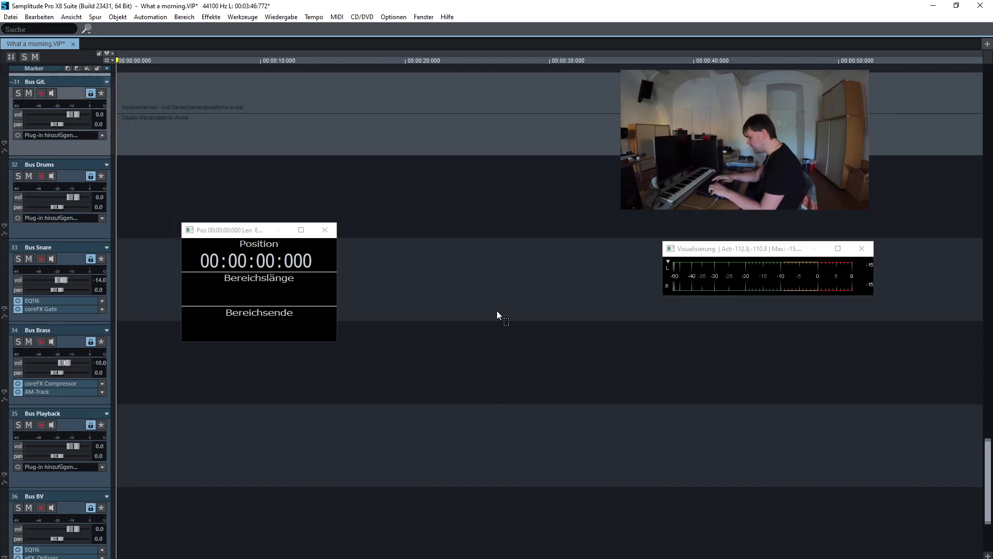
key(m)
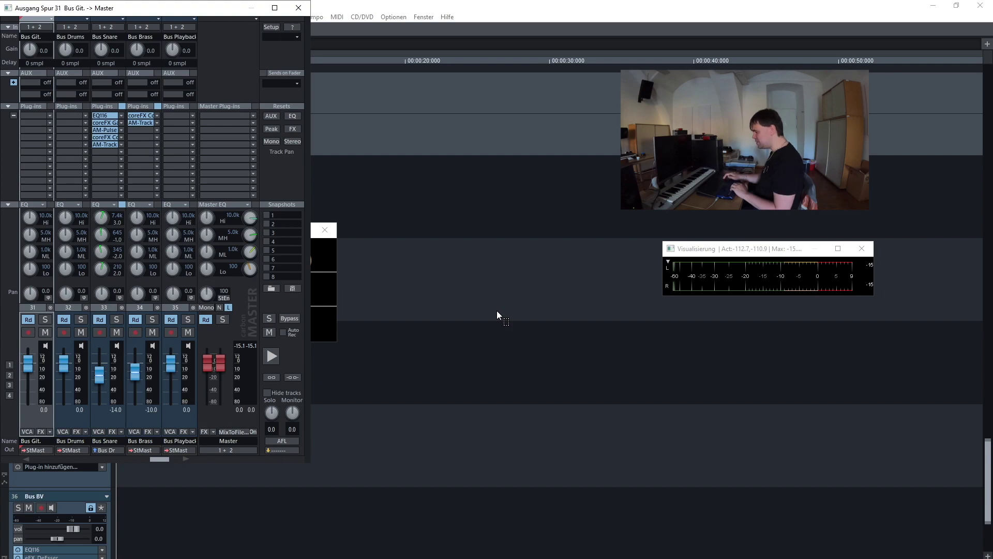
Route the output of Bus Git. to 35: Bus Playback
click(496, 311)
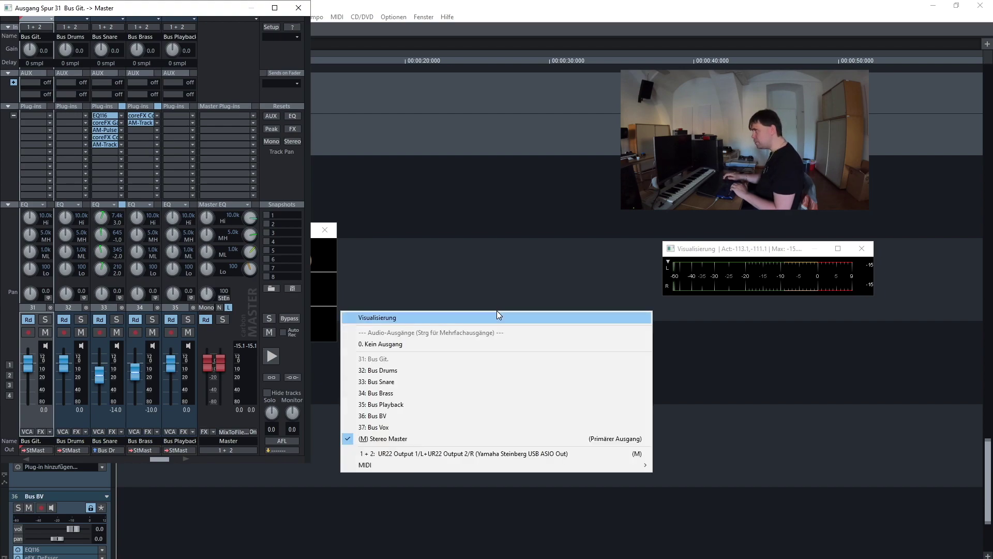
key(Down)
key(Down)
key(Down)
key(Down)
key(Down)
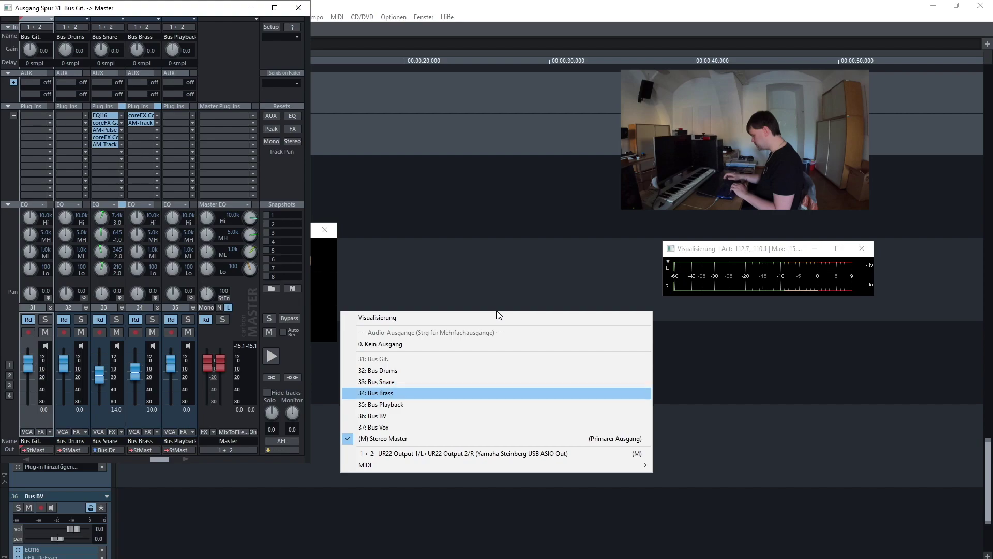
key(Down)
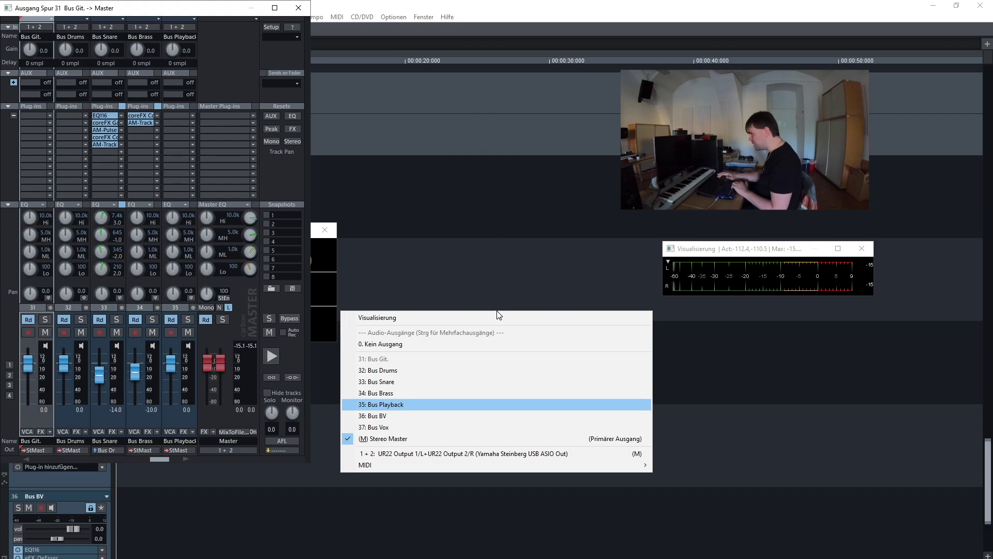
key(Return)
Change the output of Bus Drums from the stereo master to 35: Bus Playback
key(Right)
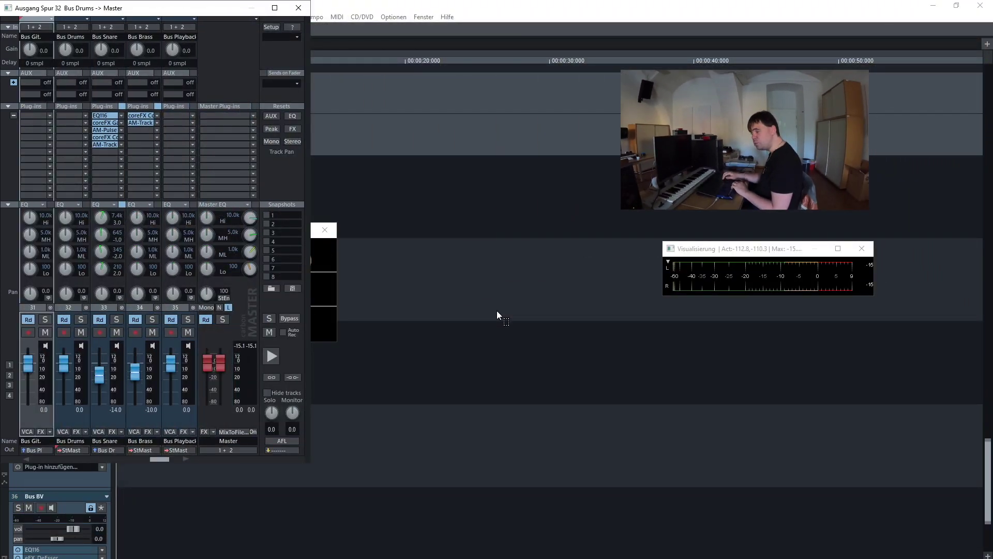
key(Right)
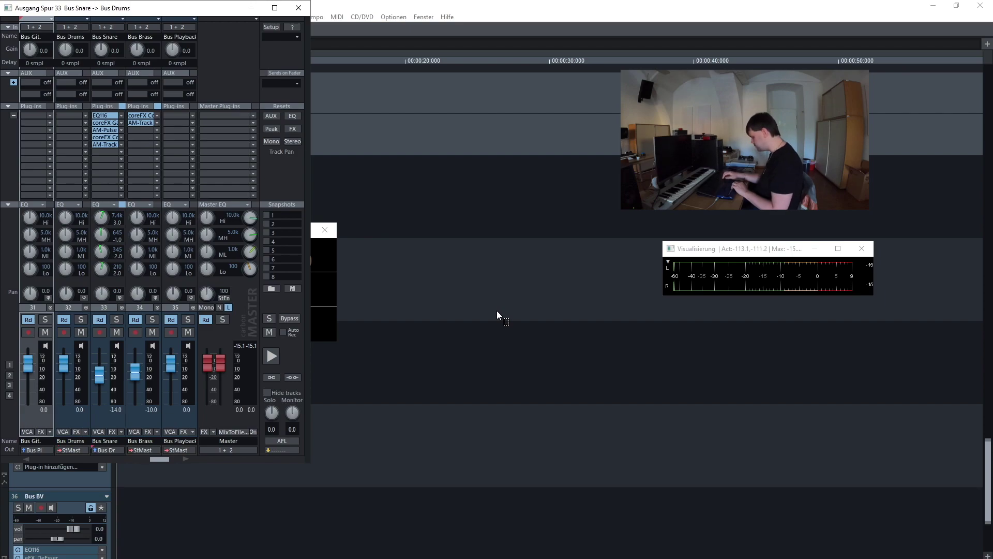
key(Left)
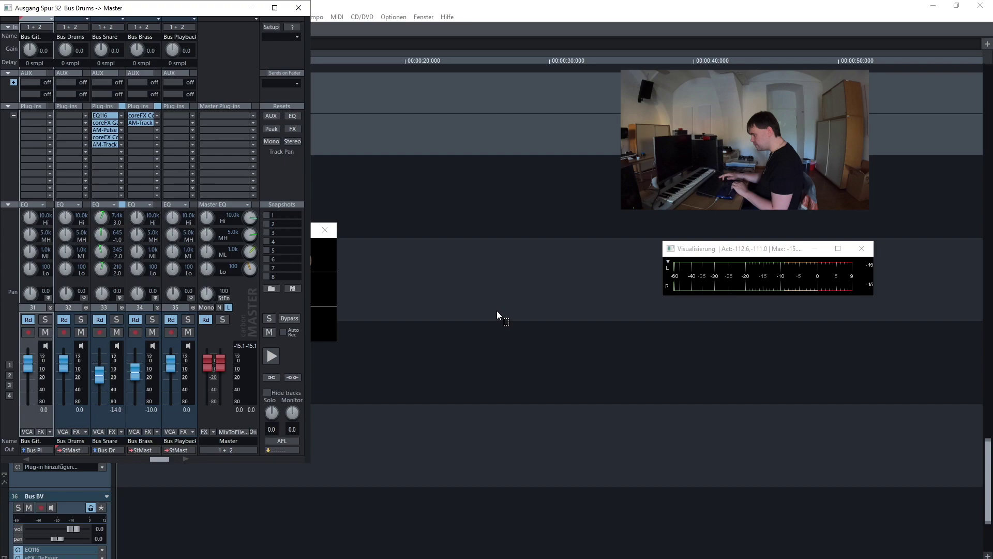
key(Return)
key(Down)
key(Down)
key(Down)
key(Down)
key(Down)
key(Down)
key(Down)
key(Down)
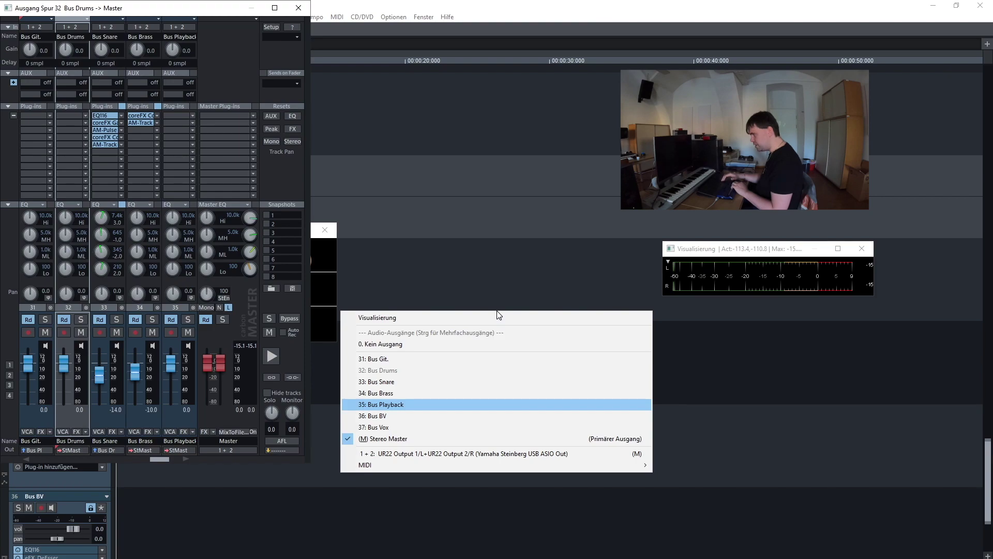
key(Return)
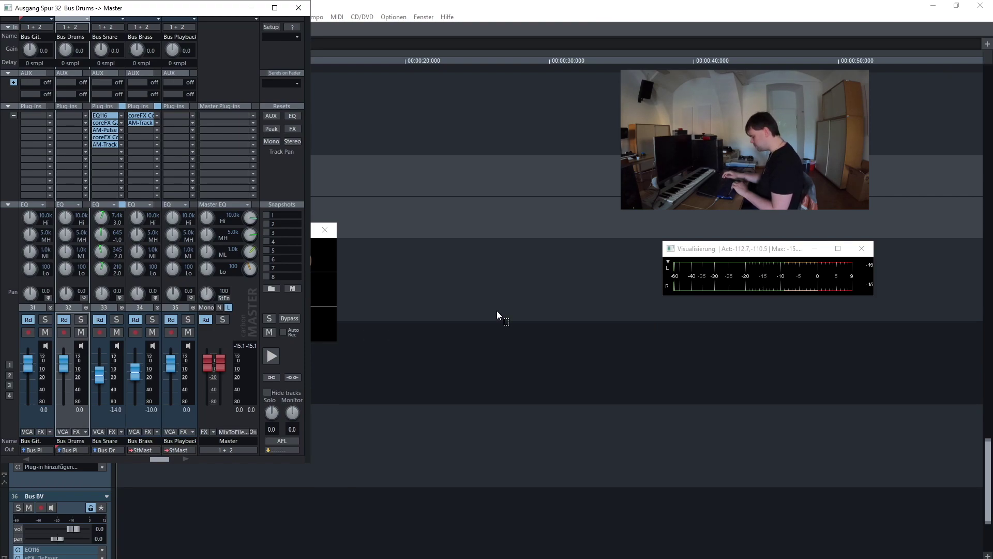
key(Right)
key(Left)
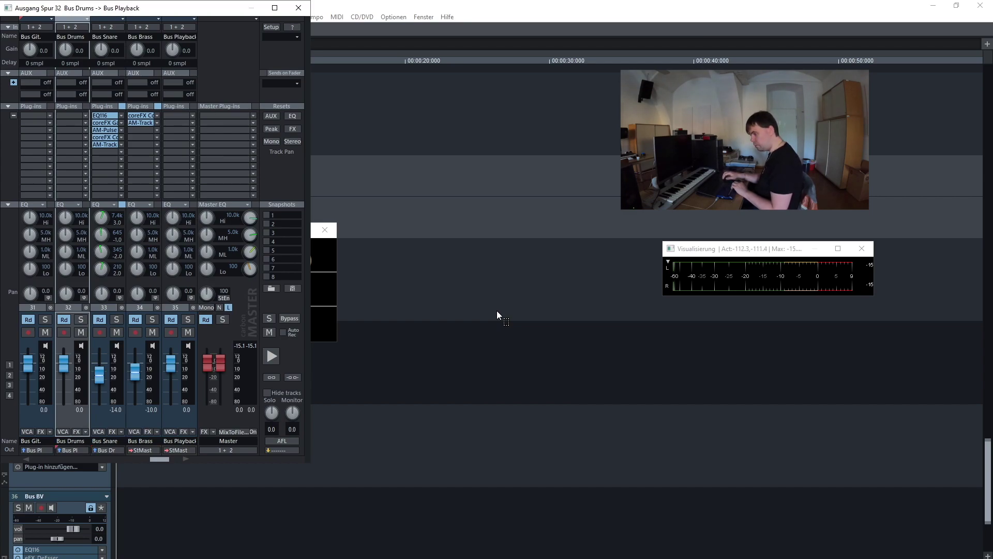
Route the output of Bus Brass to 35: Bus Playback
key(Right)
key(Right)
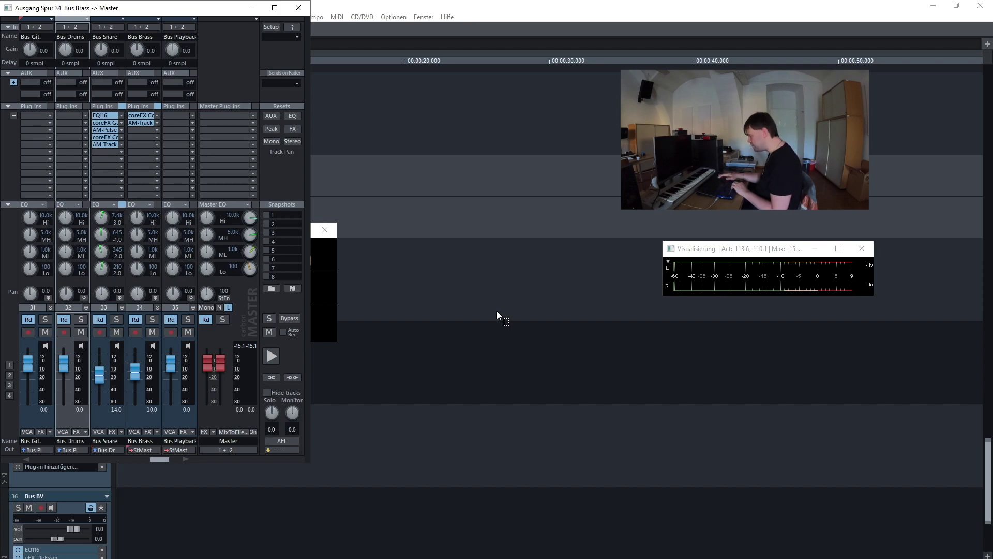
key(Return)
key(Down)
key(Down)
key(Down)
key(Down)
key(Down)
key(Down)
key(Down)
key(Down)
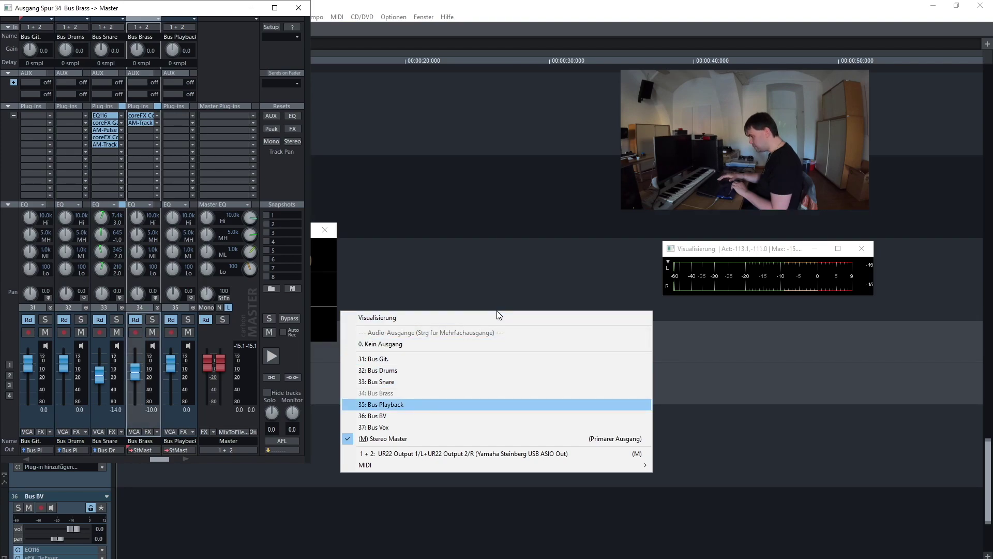
key(Return)
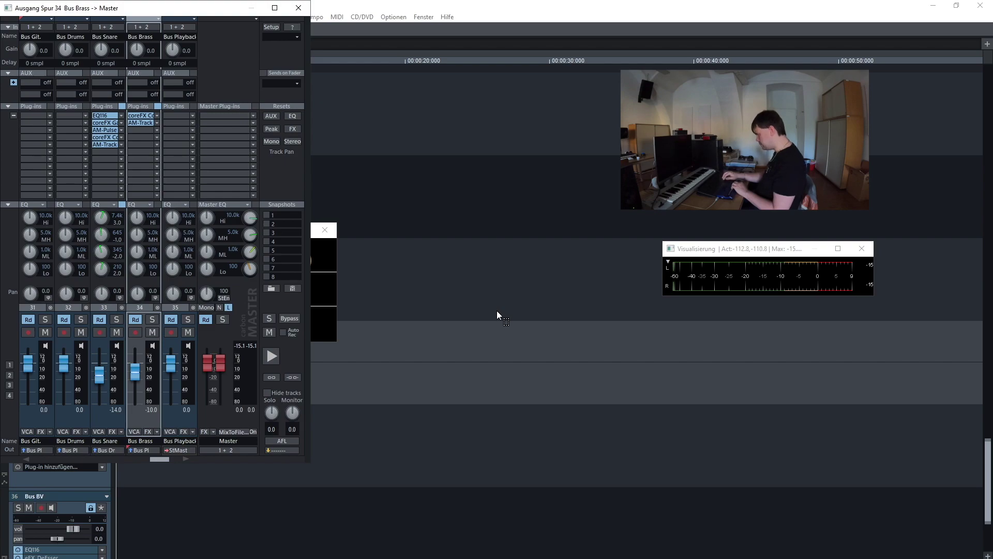
Review the output assignments of Bus Brass, Bus Snare, Bus Drums and Bus Git., and close the mixer
key(Left)
key(Right)
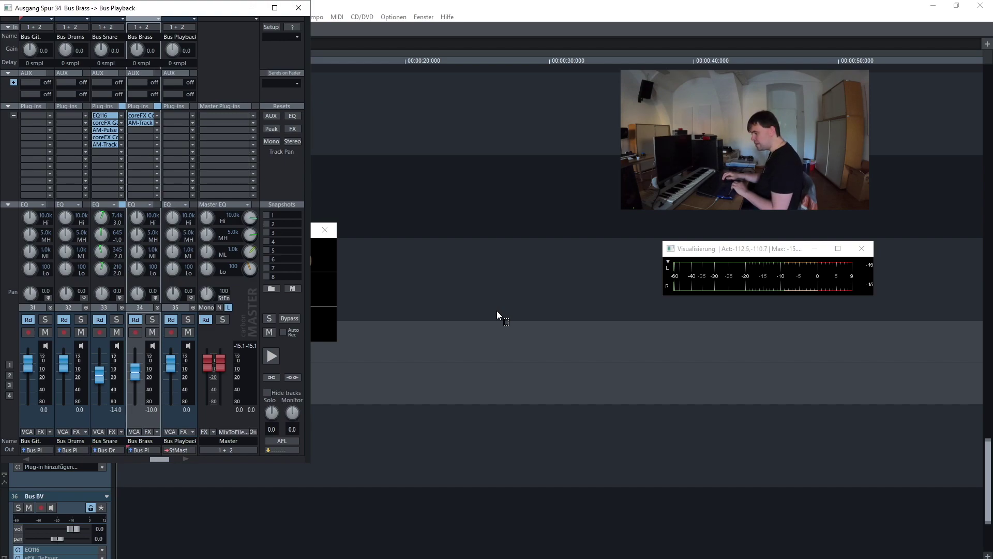
key(Left)
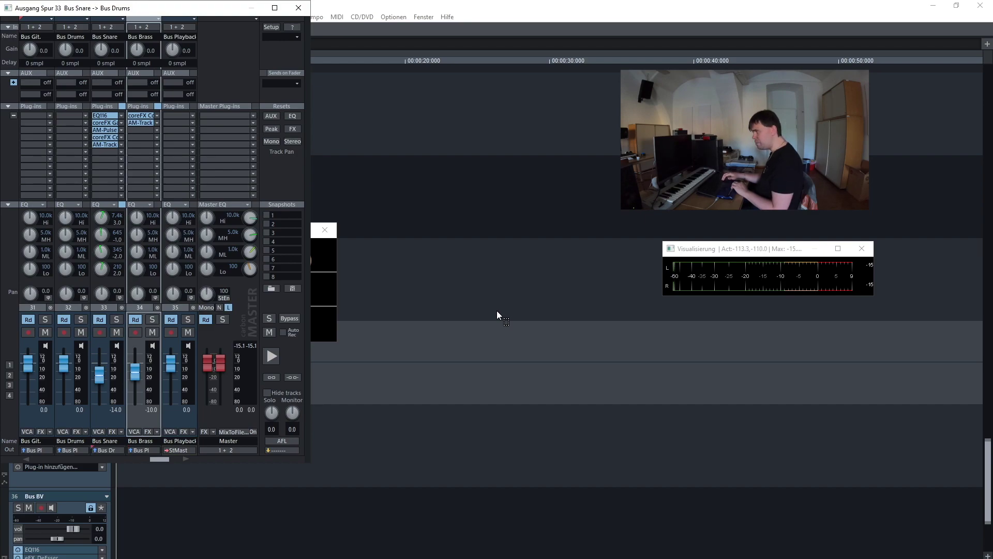
key(Left)
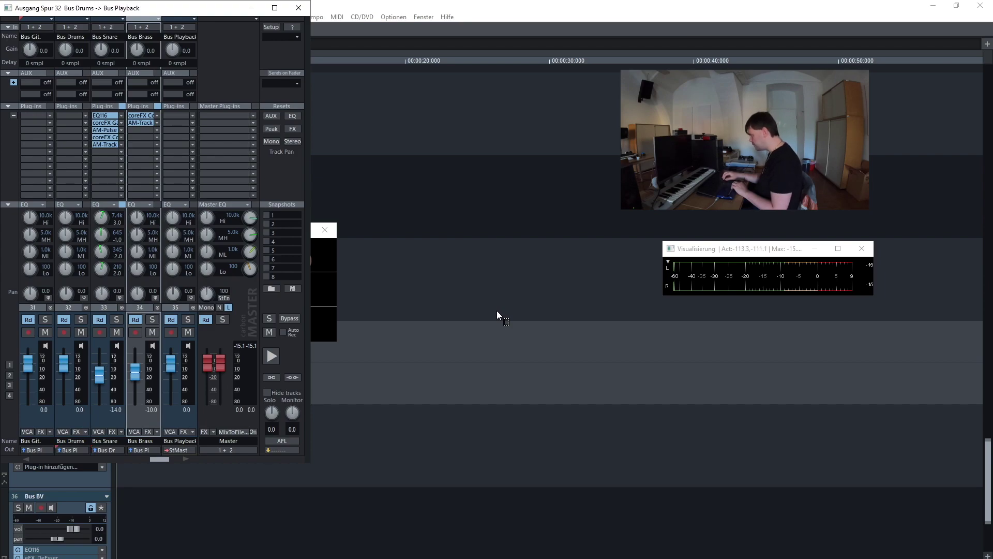
key(Left)
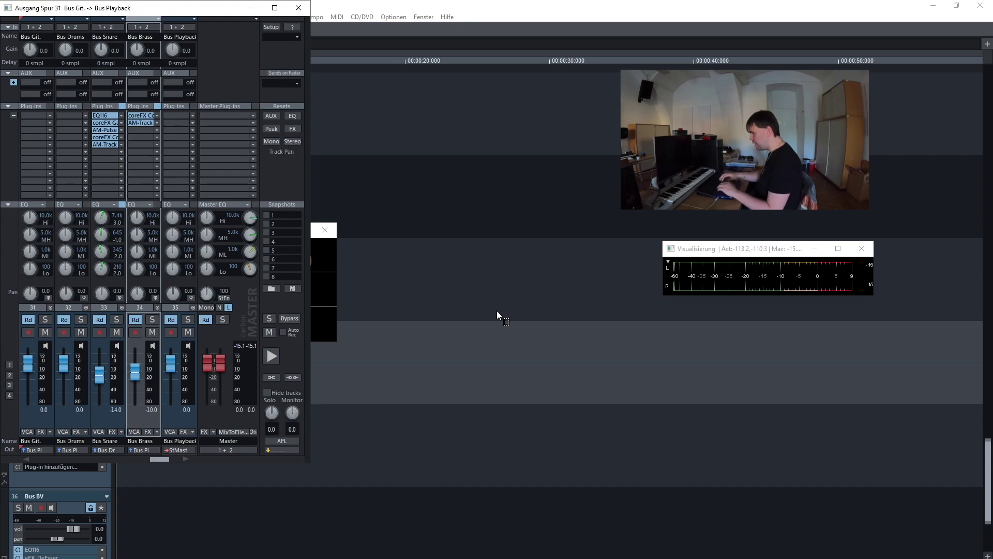
key(m)
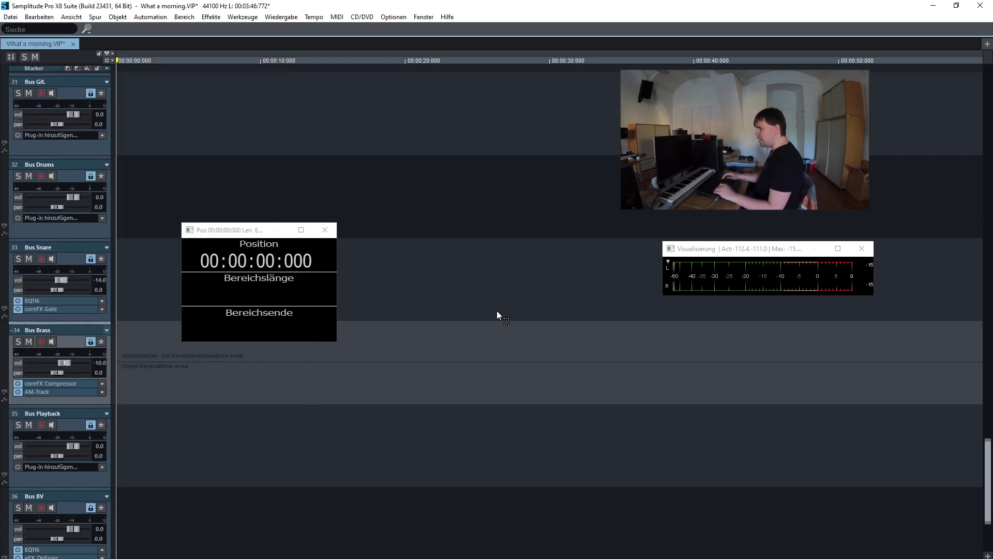
Select the Bass track at the start of the track list and open the mixer on its output
key(Up)
key(Up)
key(Up)
key(Up)
key(Up)
key(Up)
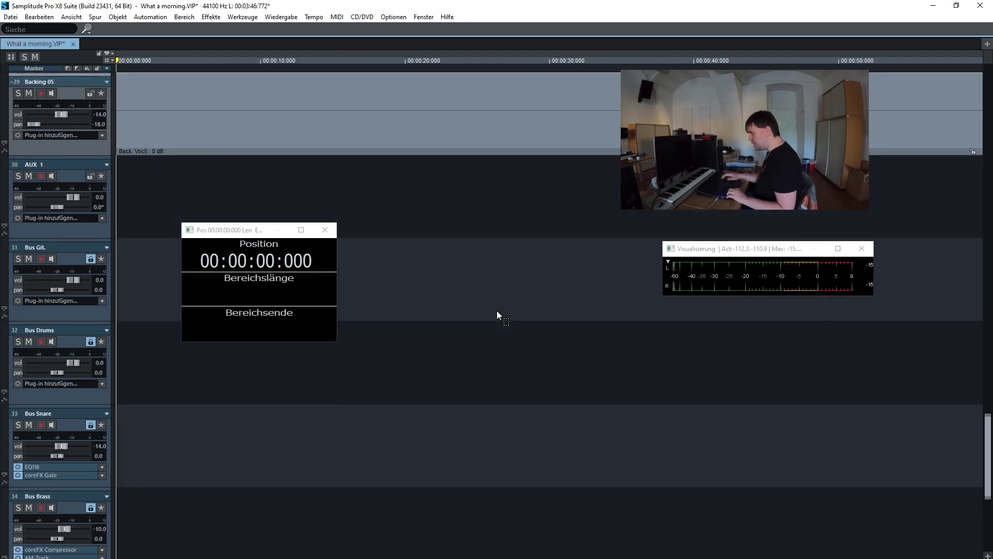
key(Up)
key(Up)
key(Up)
key(Up)
key(Up)
key(Up)
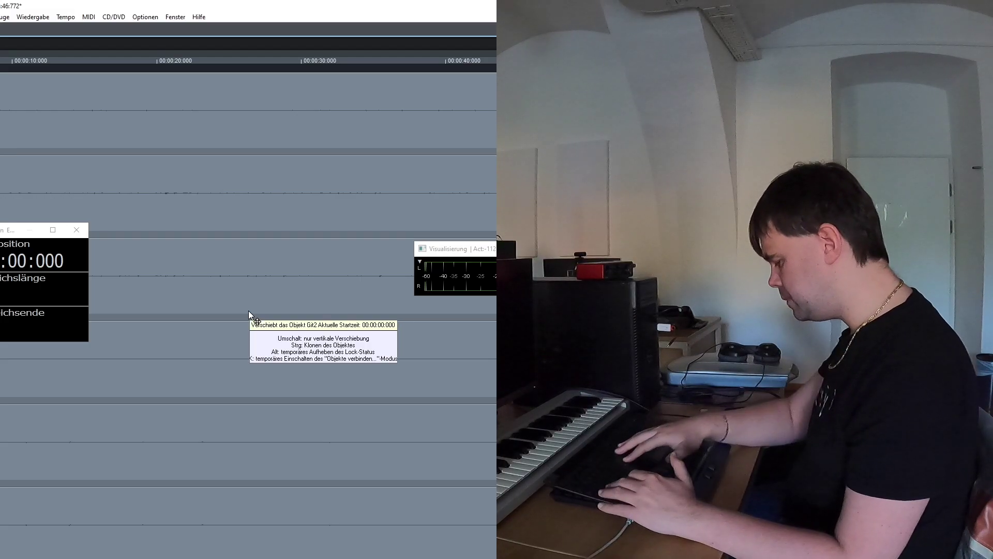
key(m)
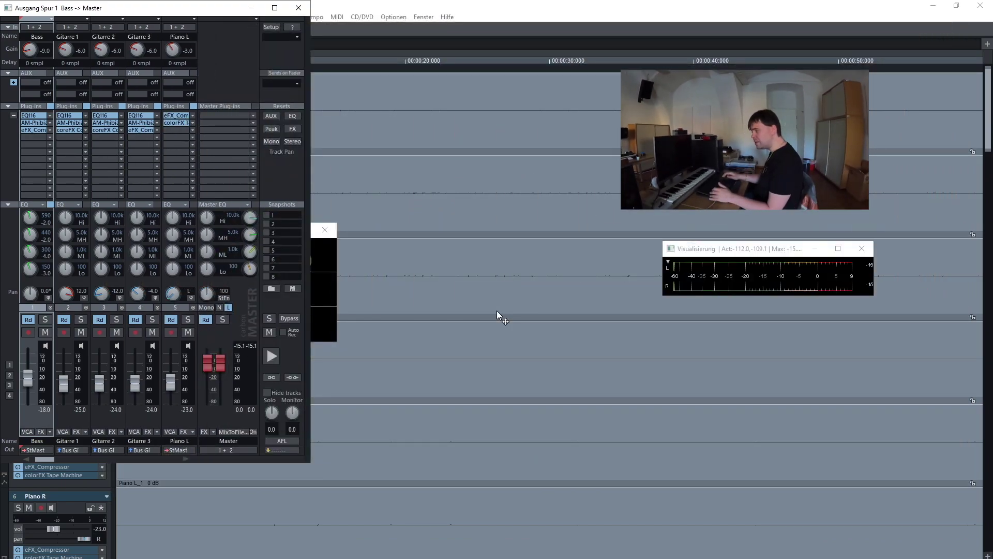
Route the output of the Bass track to 35: Bus Playback
key(Right)
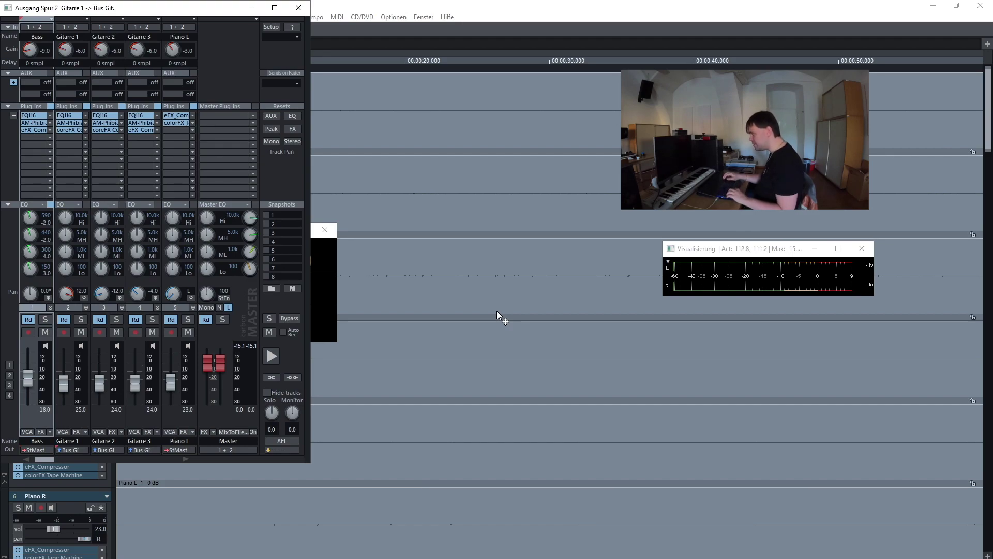
key(Left)
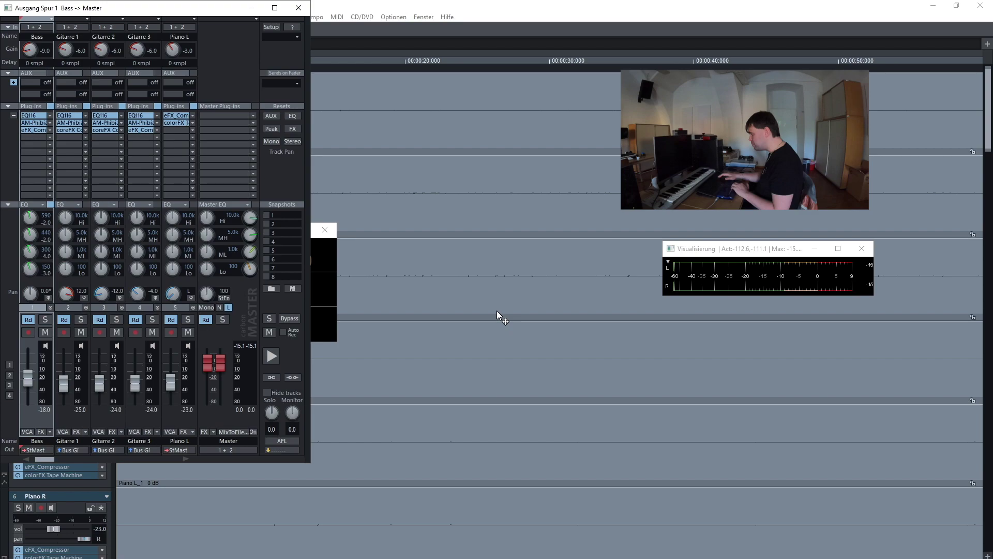
key(Return)
key(Down)
key(Down)
key(Down)
key(Down)
key(Down)
key(Down)
key(Down)
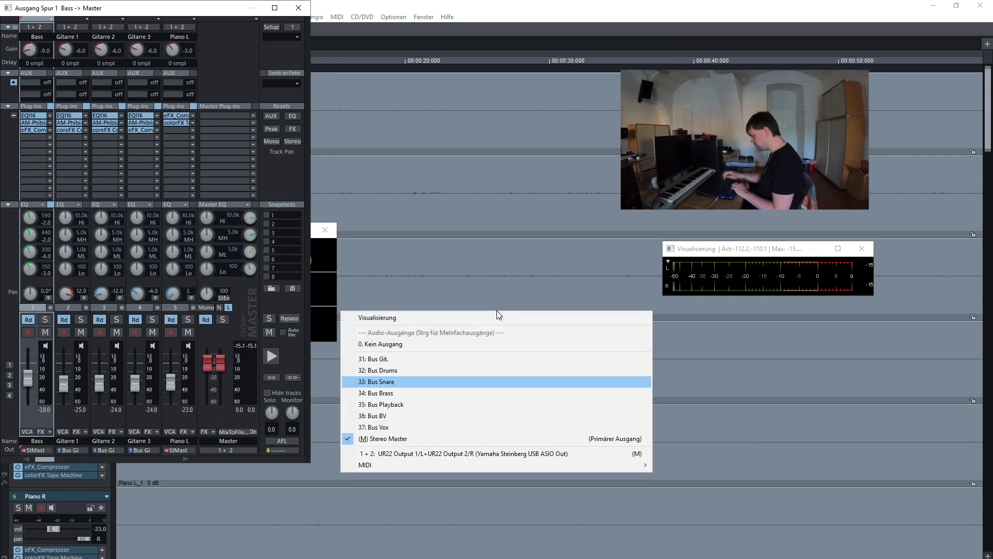
key(Return)
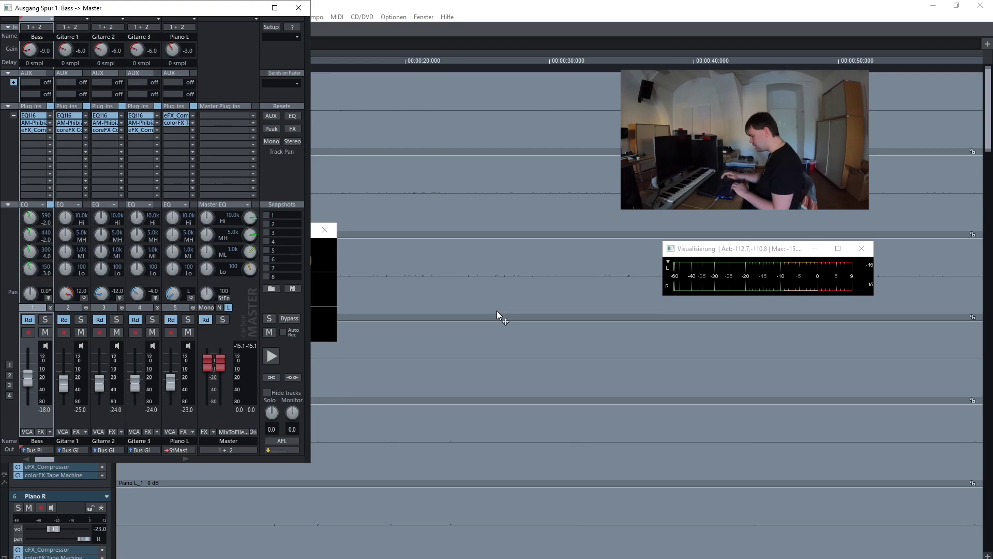
Route the output of the Piano L track to 35: Bus Playback
key(Right)
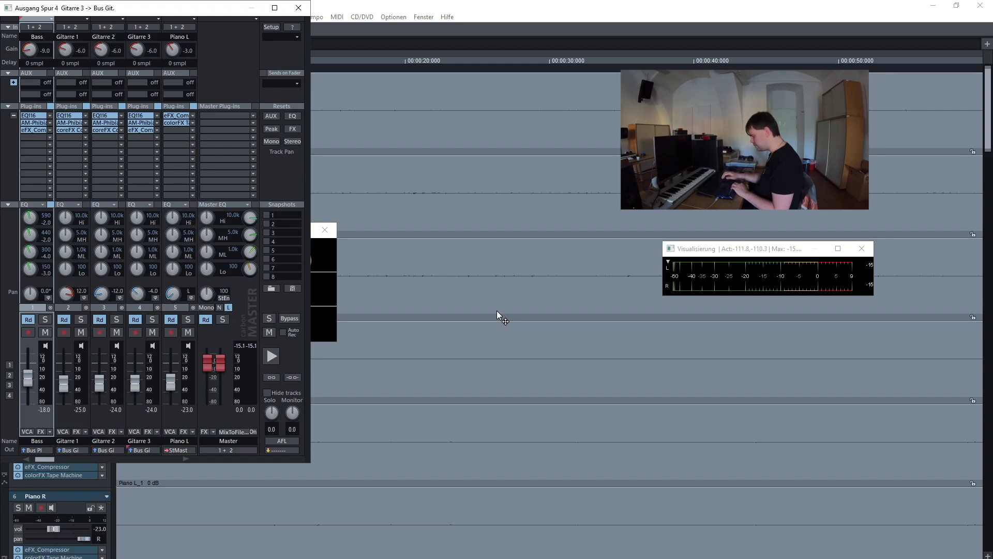
key(Right)
key(Return)
key(Down)
key(Down)
key(Down)
key(Down)
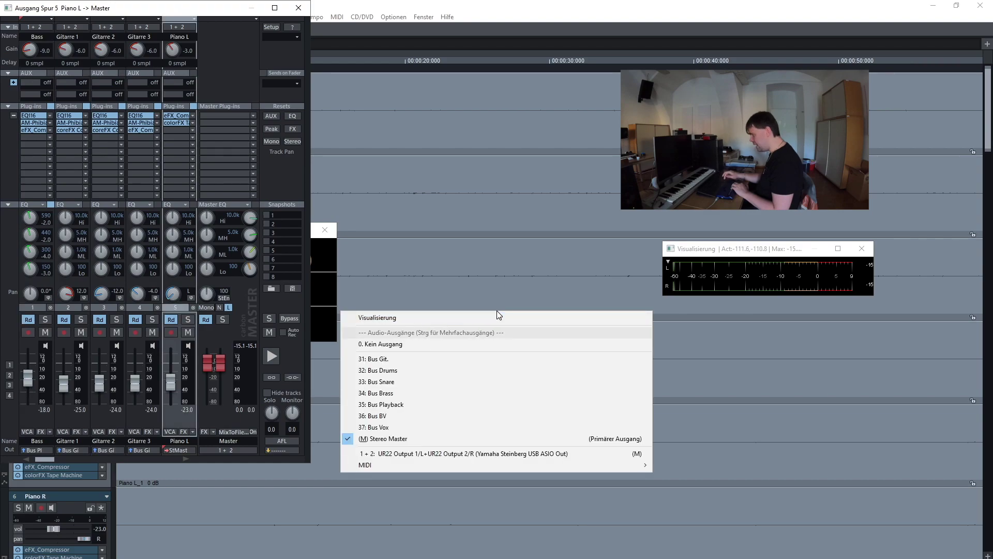
key(Down)
key(Down)
key(Down)
key(Down)
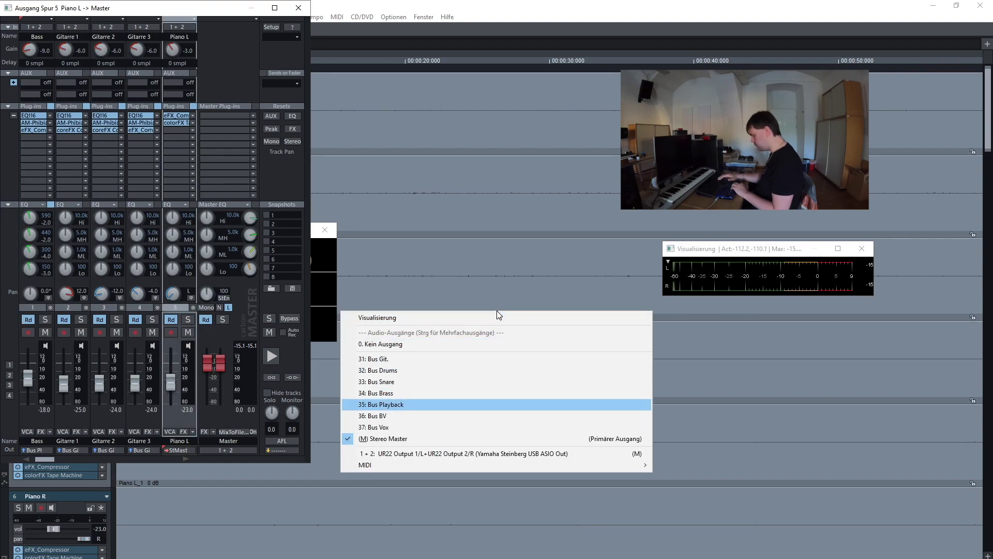
key(Return)
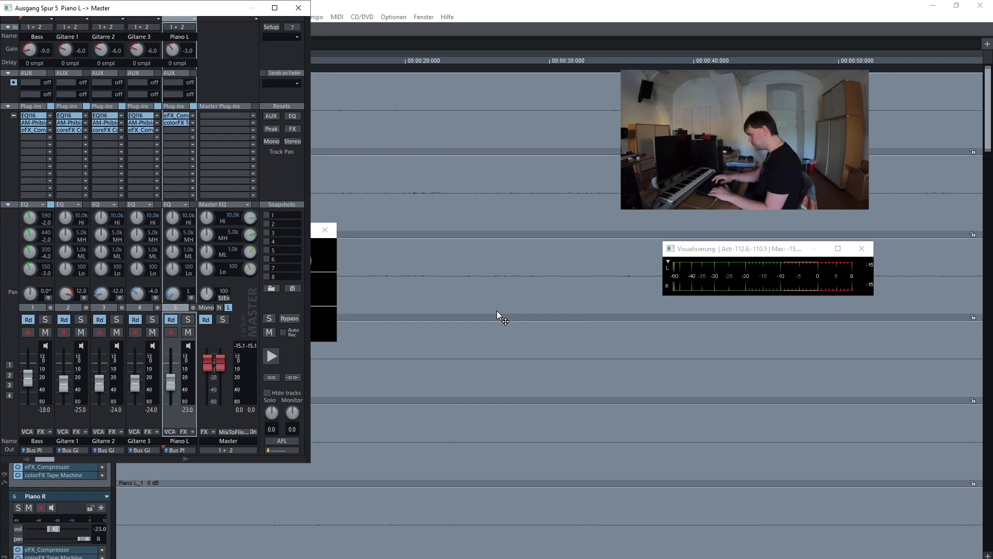
Route the output of the Piano R track to 35: Bus Playback and close the mixer
key(m)
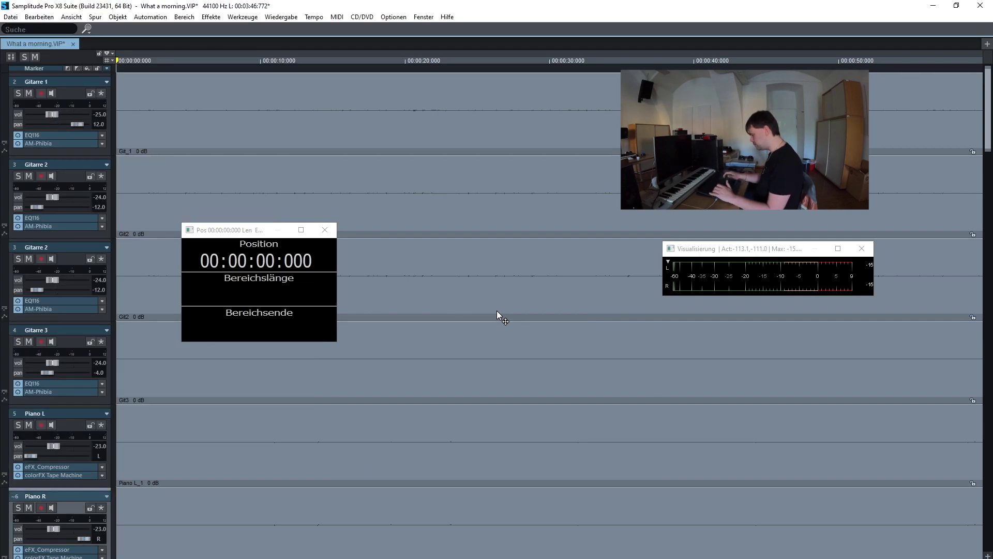
key(m)
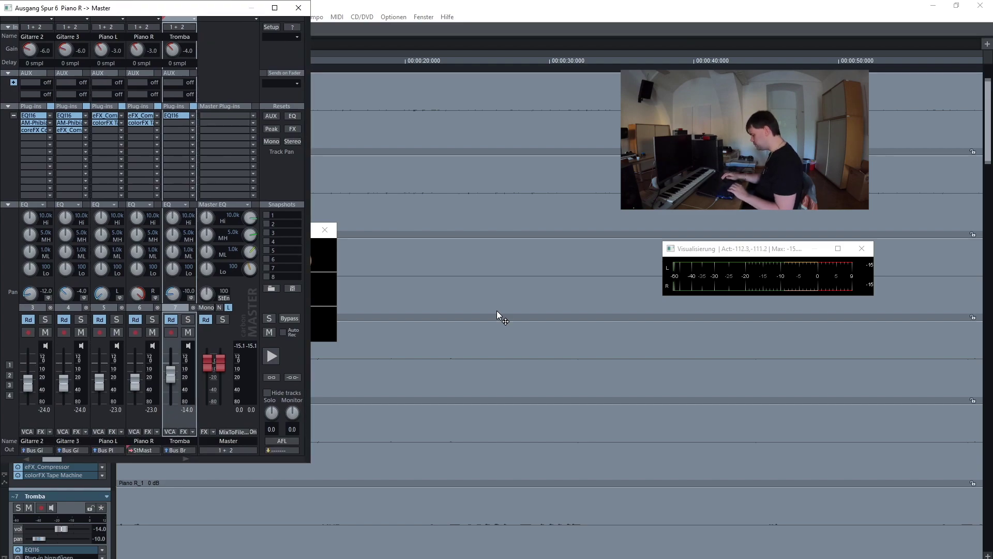
key(Return)
key(Down)
key(Down)
key(Down)
key(Down)
key(Down)
key(Down)
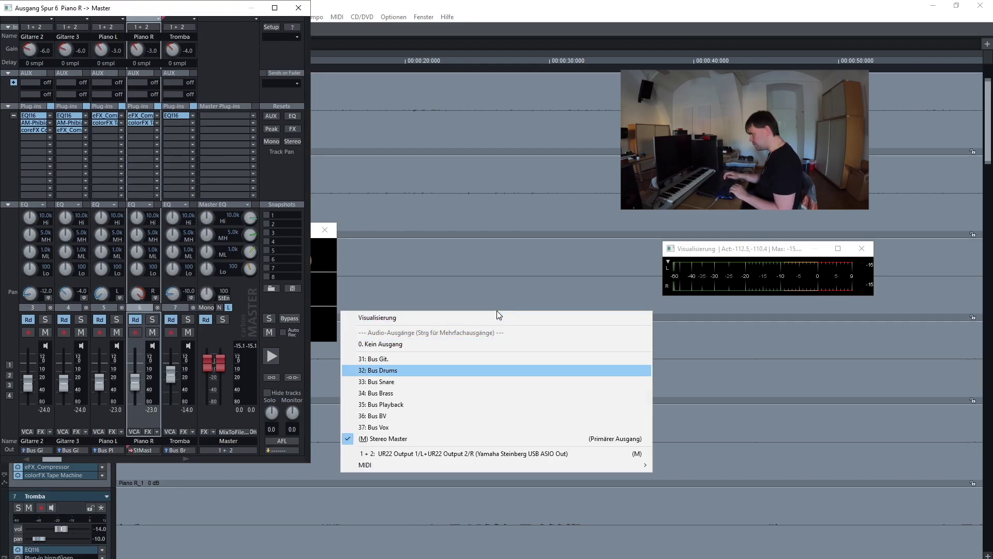
key(Down)
key(Down)
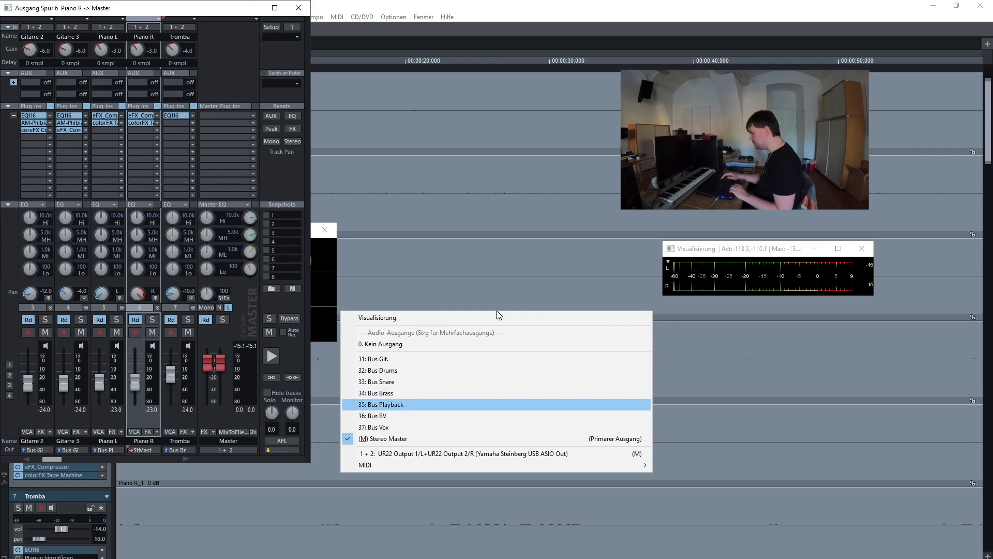
key(Right)
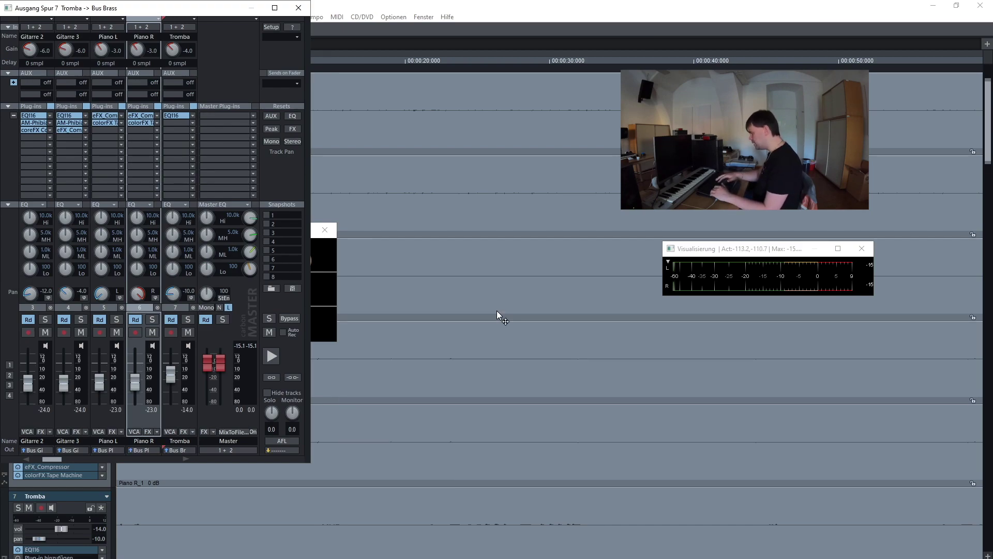
key(m)
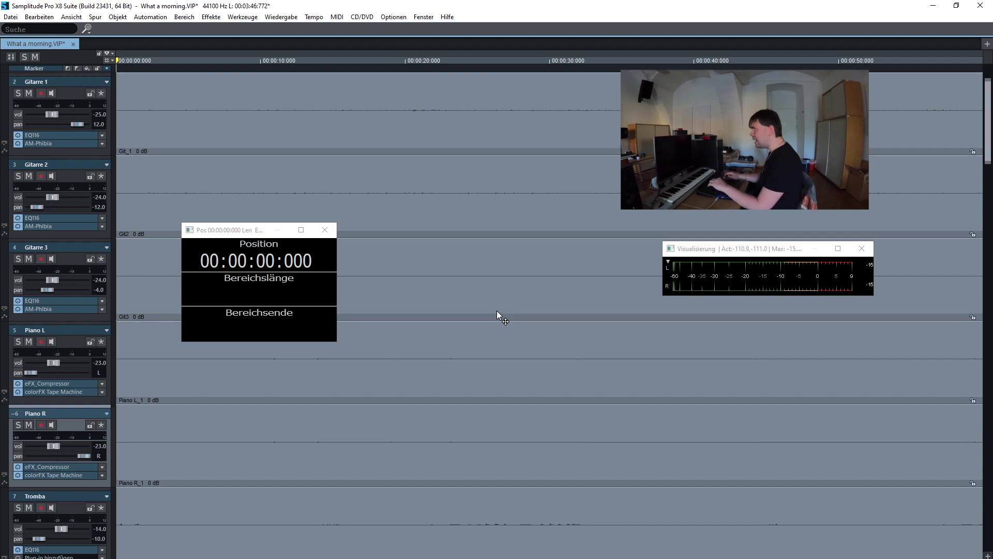
Select the Bus Playback track, open the mixer on its volume and start playback
scroll(497, 314, down, 4)
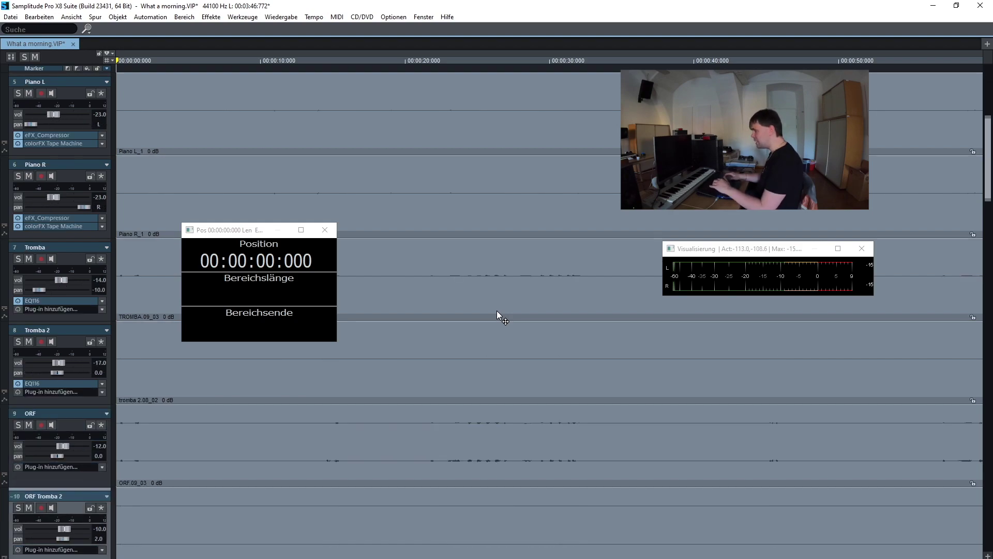
scroll(497, 314, down, 6)
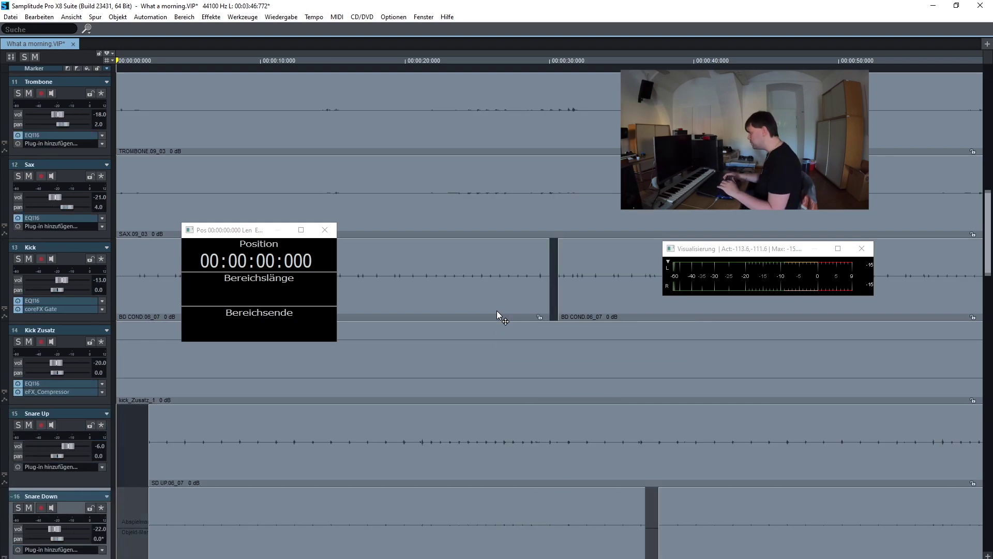
scroll(497, 314, down, 6)
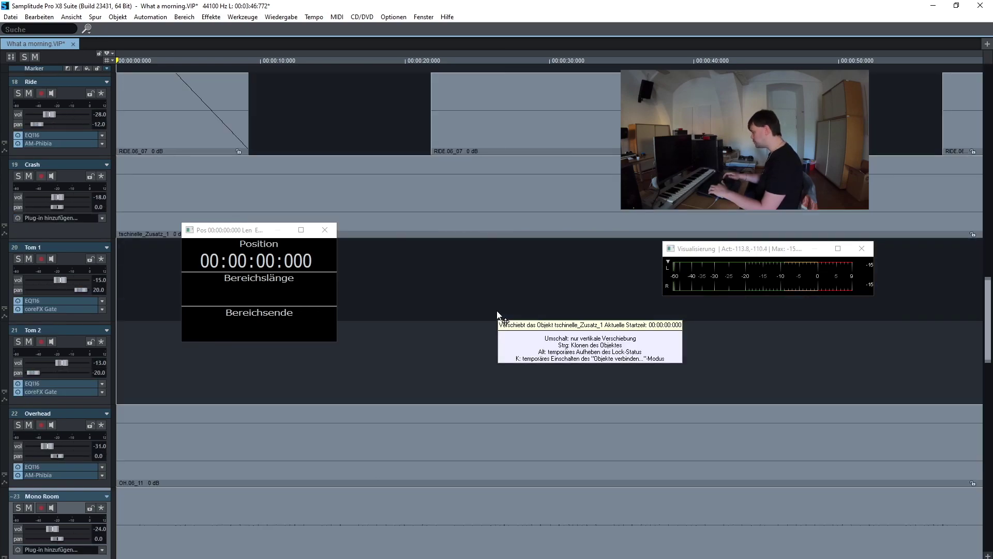
key(Down)
key(Down)
key(space)
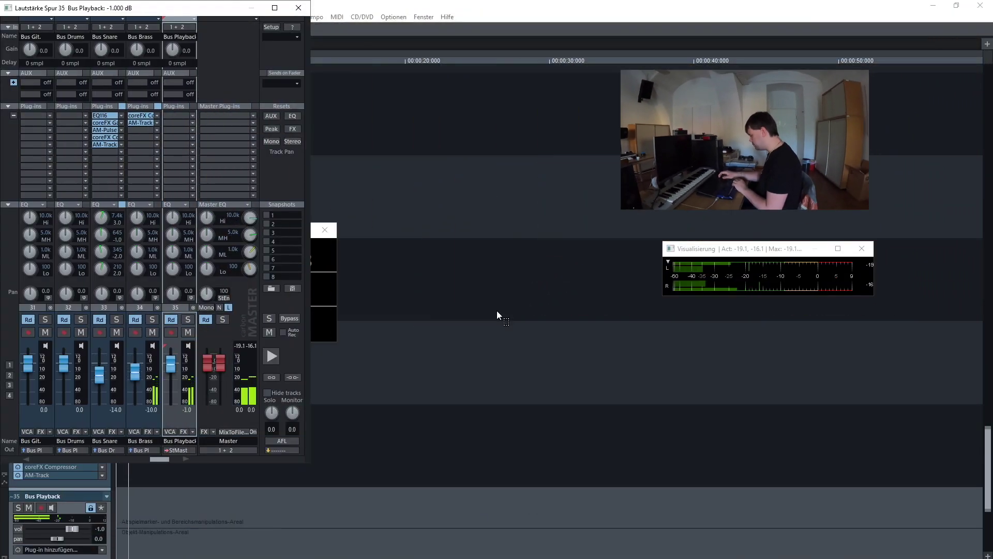
Lower the Bus Playback volume to about -20 dB while the song plays
key(Down)
key(Down)
key(Down)
key(Down)
key(Down)
key(Down)
key(Down)
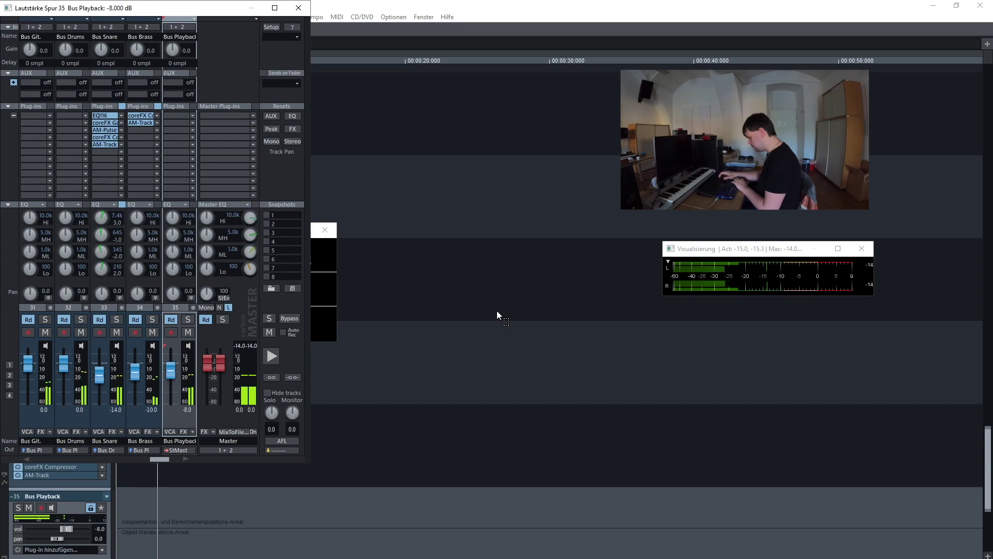
key(Down)
key(Down)
key(Down)
key(Down)
key(Down)
key(Down)
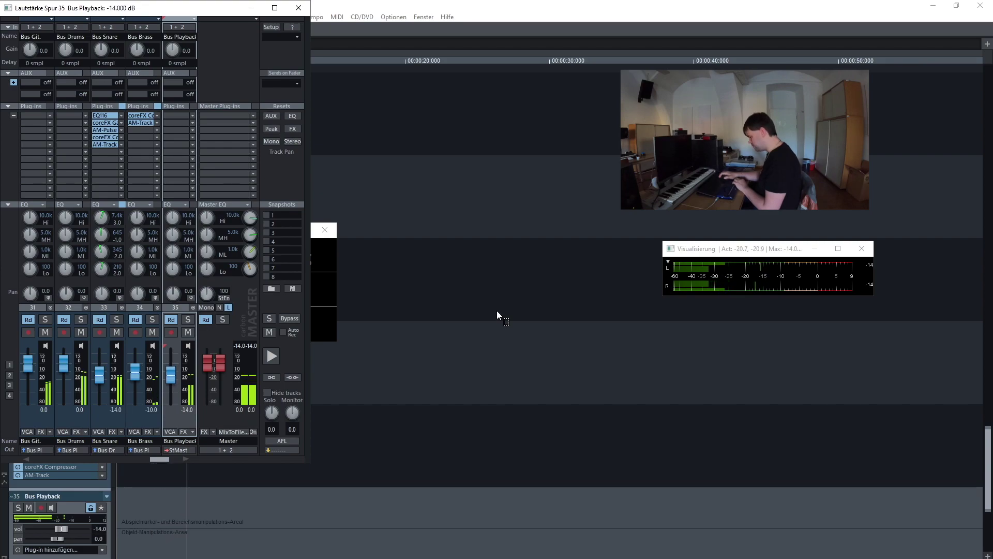
key(Down)
key(Down)
key(Down)
key(Down)
key(Down)
key(Down)
key(Down)
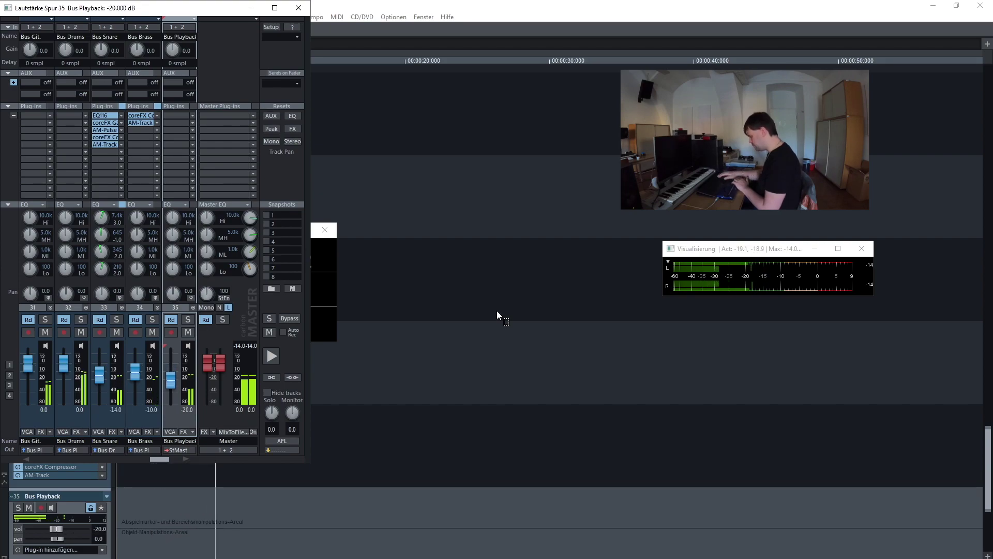
Raise the Bus Playback volume back to 0 dB during playback, and stop the song
key(Up)
key(Up)
key(Up)
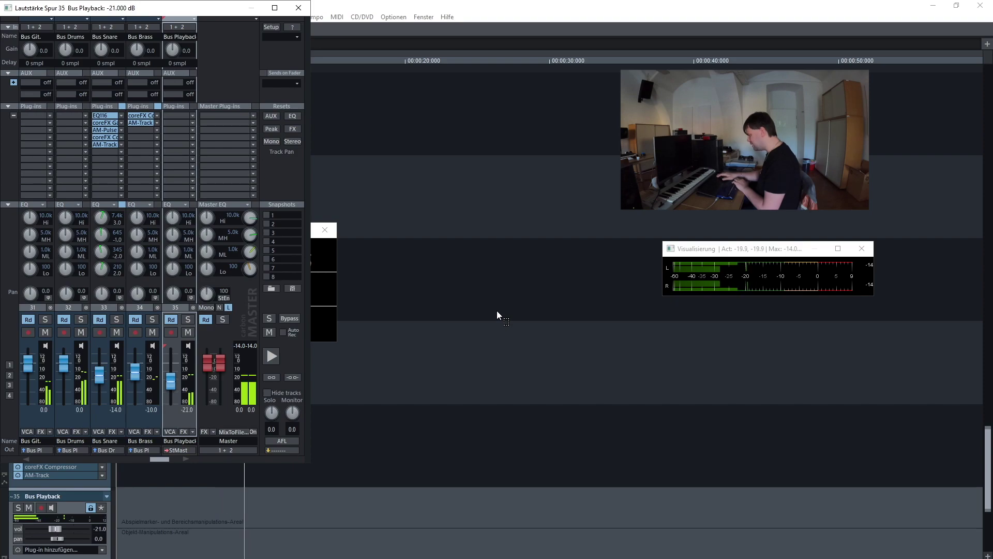
key(Up)
key(Up)
key(Up)
key(Up)
key(Up)
key(Up)
key(Up)
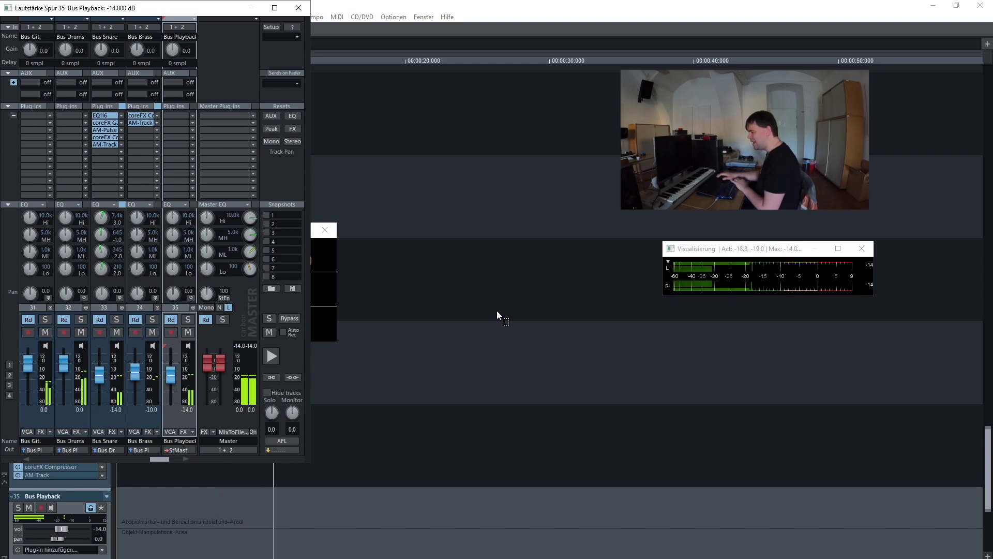
key(Up)
key(Up)
key(Up)
key(Up)
key(Up)
key(Up)
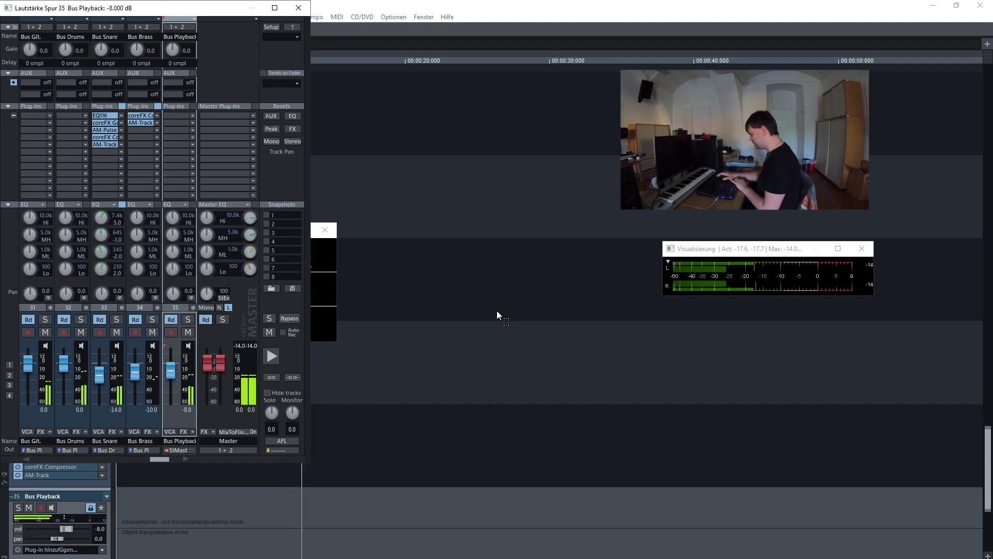
key(Up)
key(Up)
key(Up)
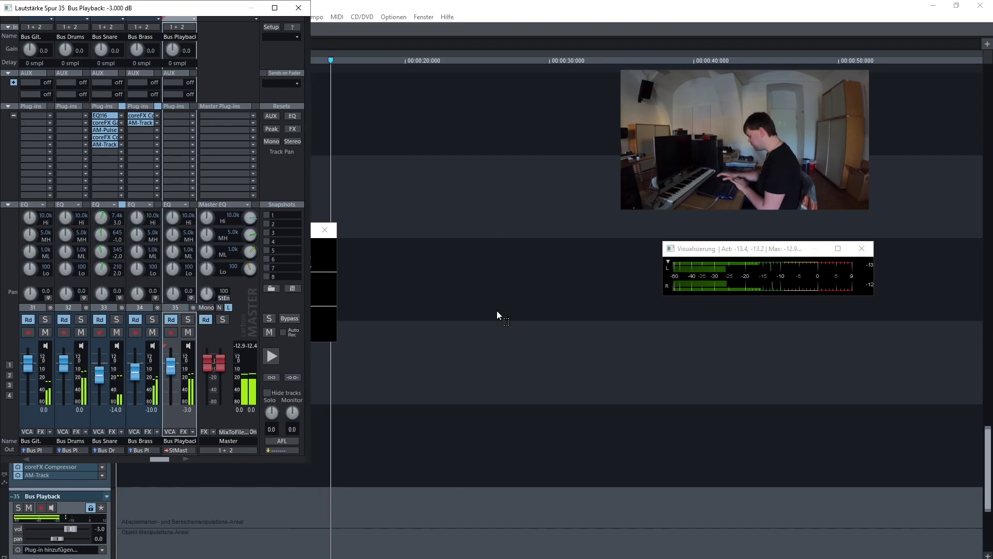
key(Up)
key(Up)
key(Up)
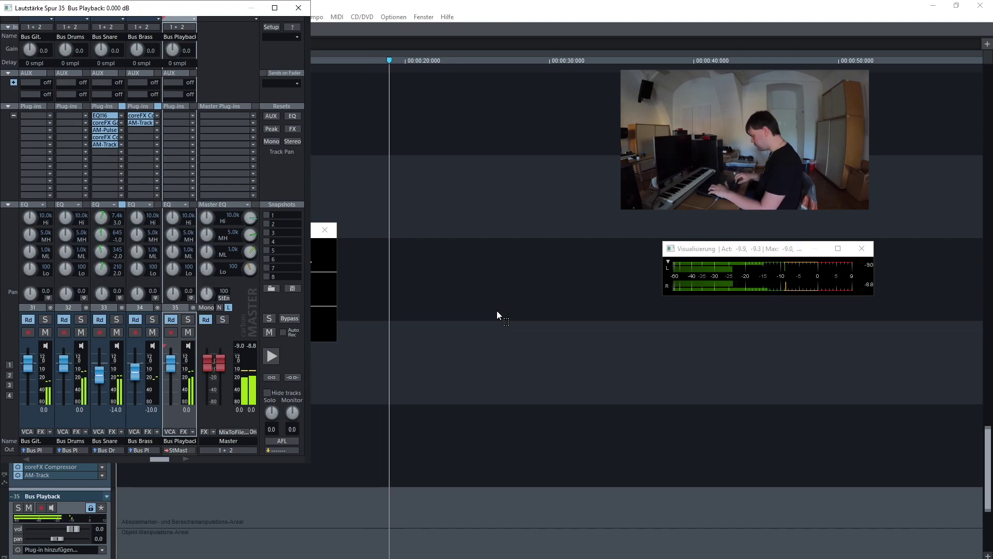
key(space)
key(m)
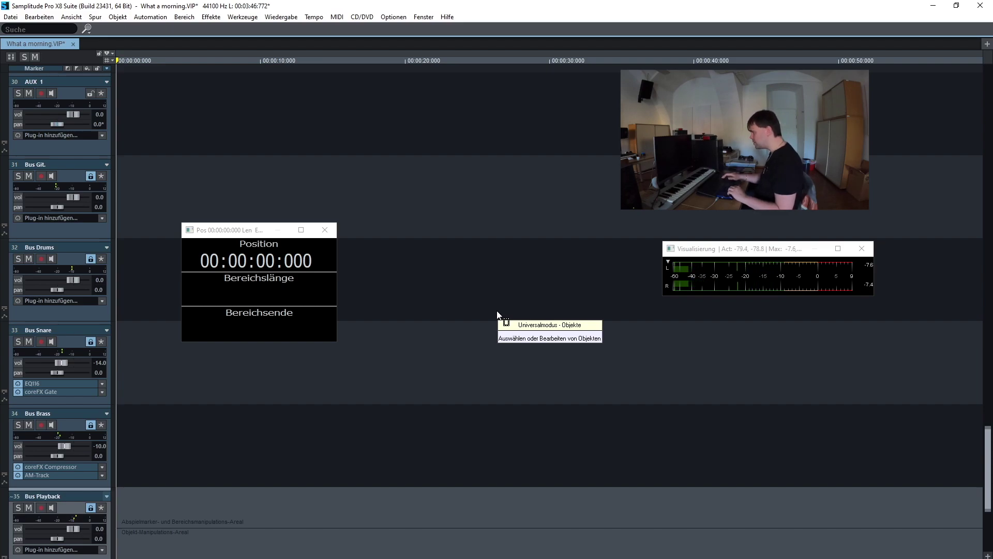
Route the output of the Vox track to 37: Bus Vox and close the mixer
scroll(497, 314, up, 1)
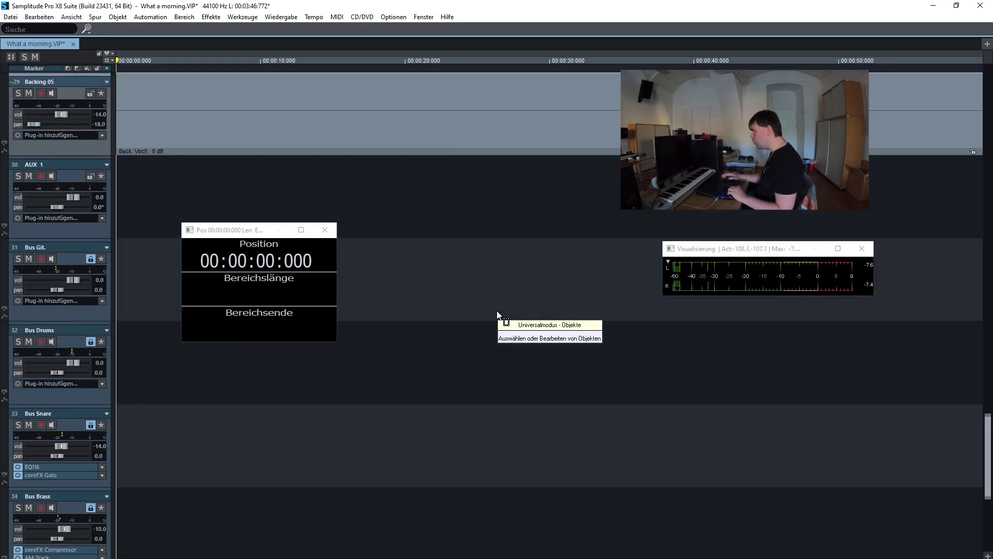
scroll(497, 314, up, 2)
scroll(497, 314, up, 2)
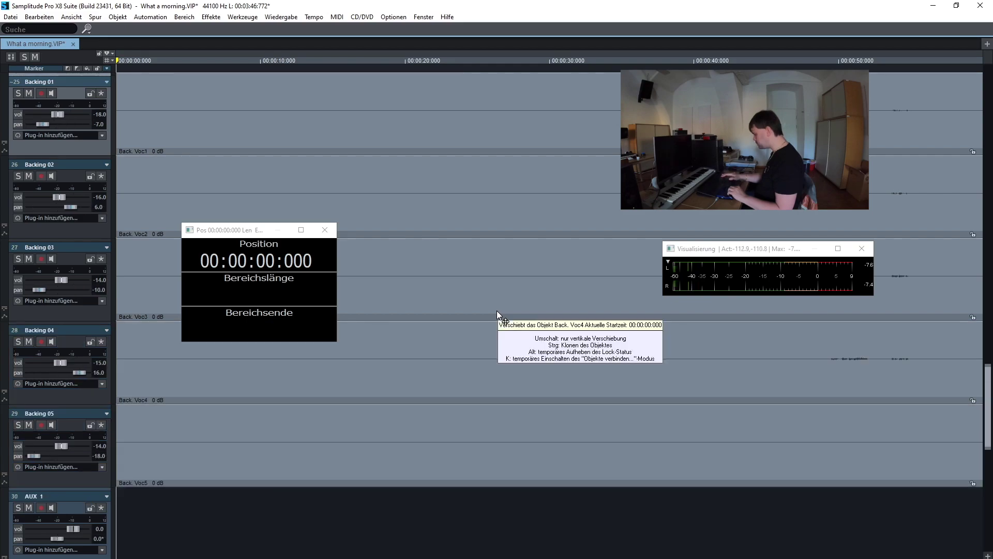
scroll(498, 314, up, 1)
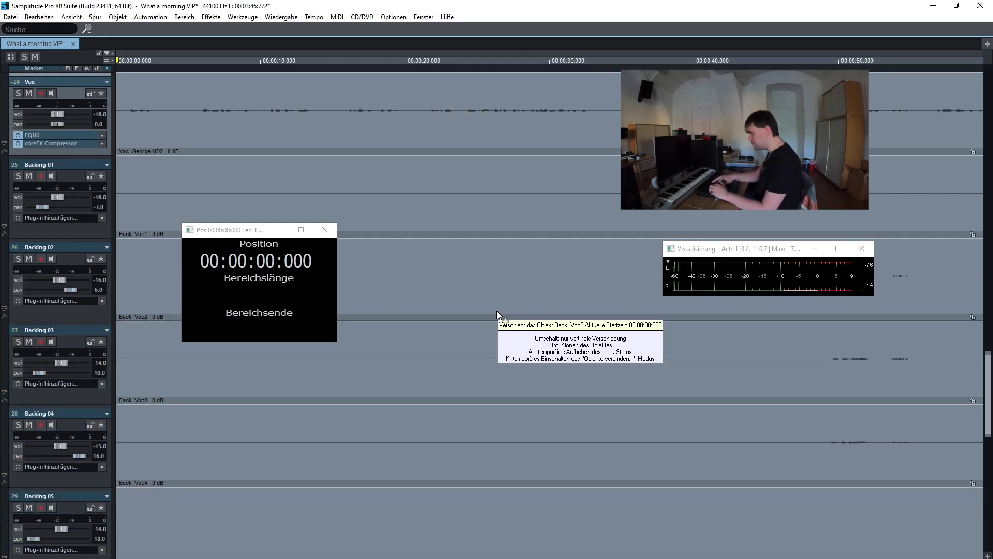
key(m)
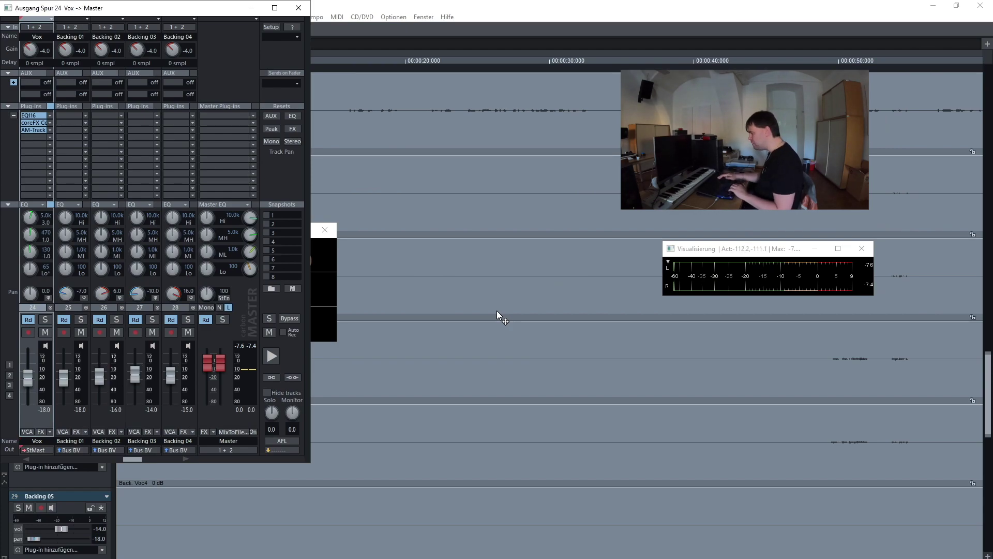
key(Return)
key(Down)
key(Down)
key(Down)
key(Down)
key(Down)
key(Down)
key(Down)
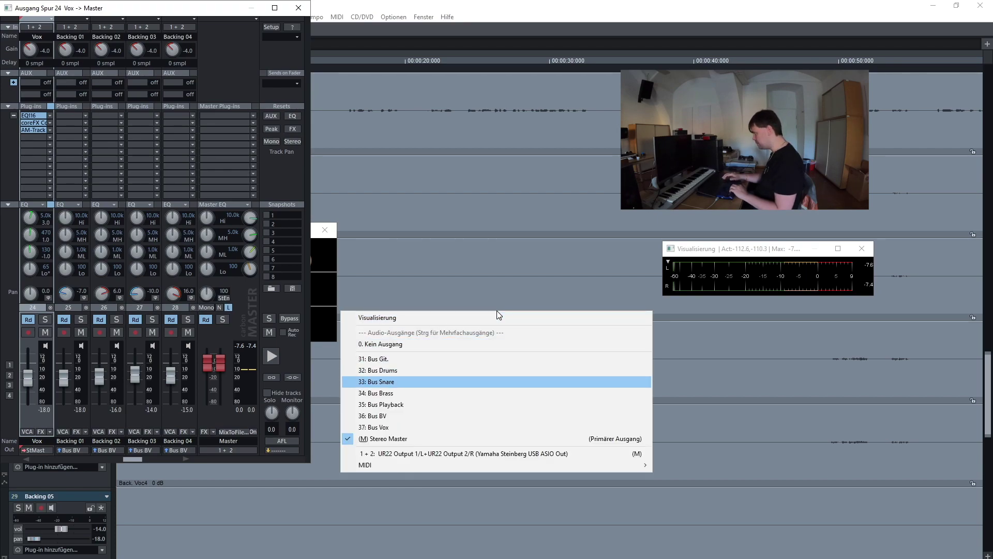
key(Down)
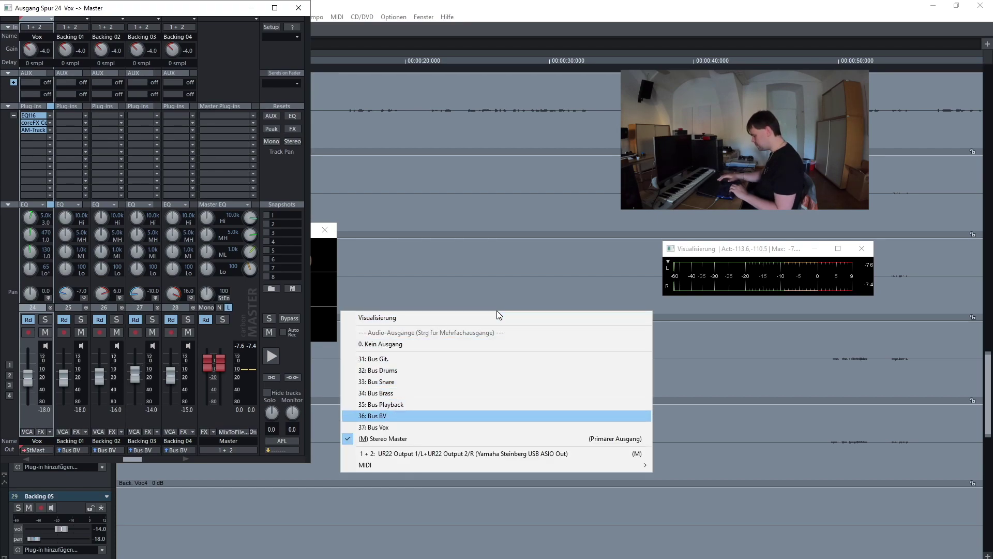
key(Down)
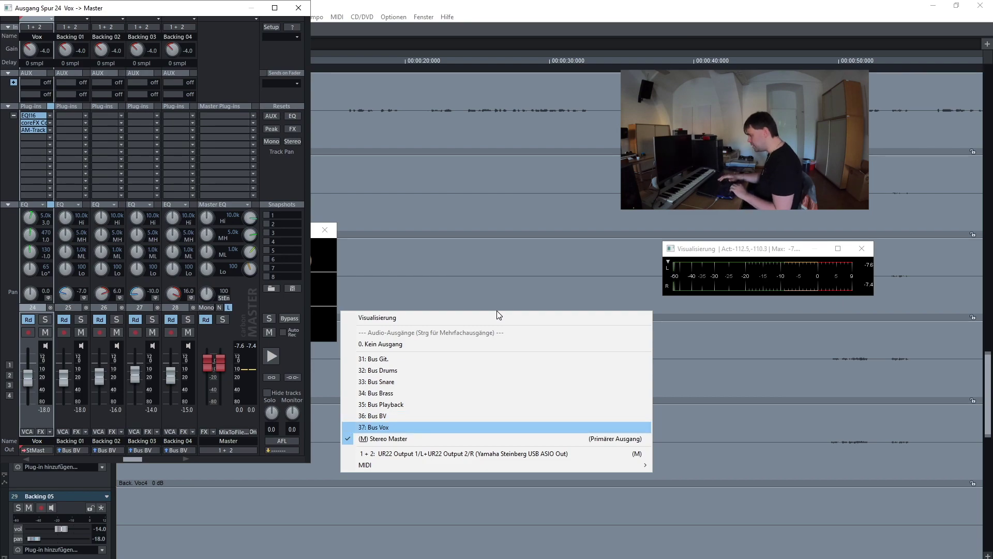
key(Return)
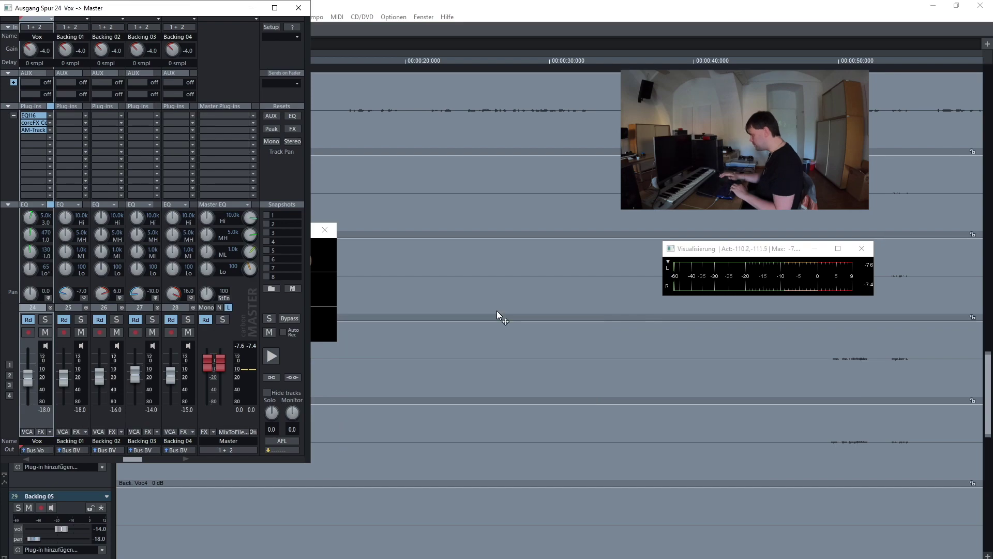
key(Right)
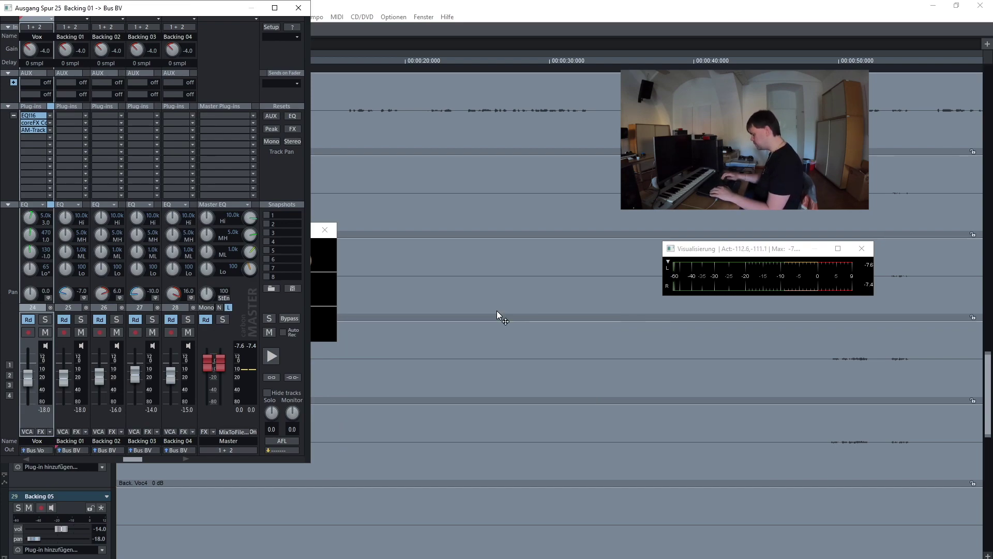
key(m)
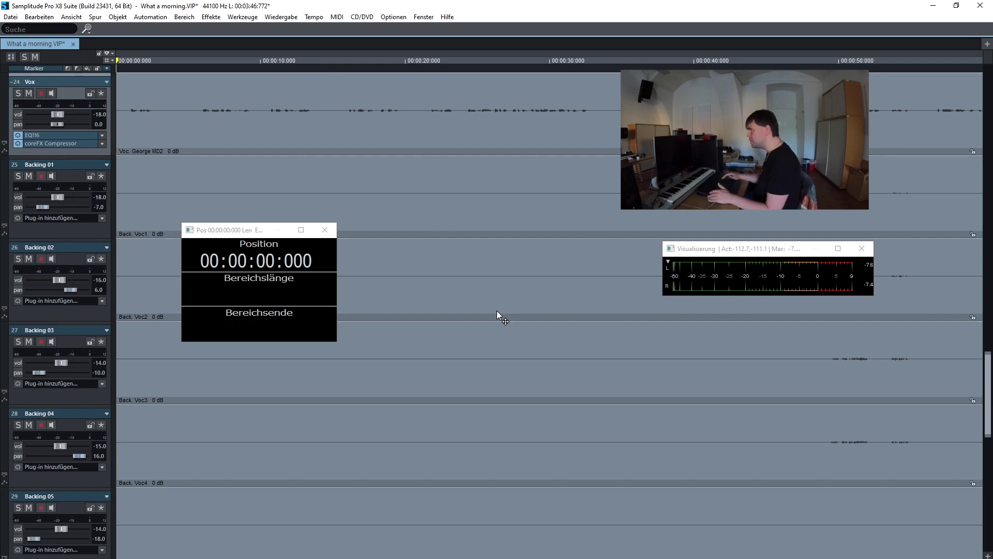
Route the output of the Bus BV track to 37: Bus Vox
key(Down)
key(Down)
key(Down)
key(Down)
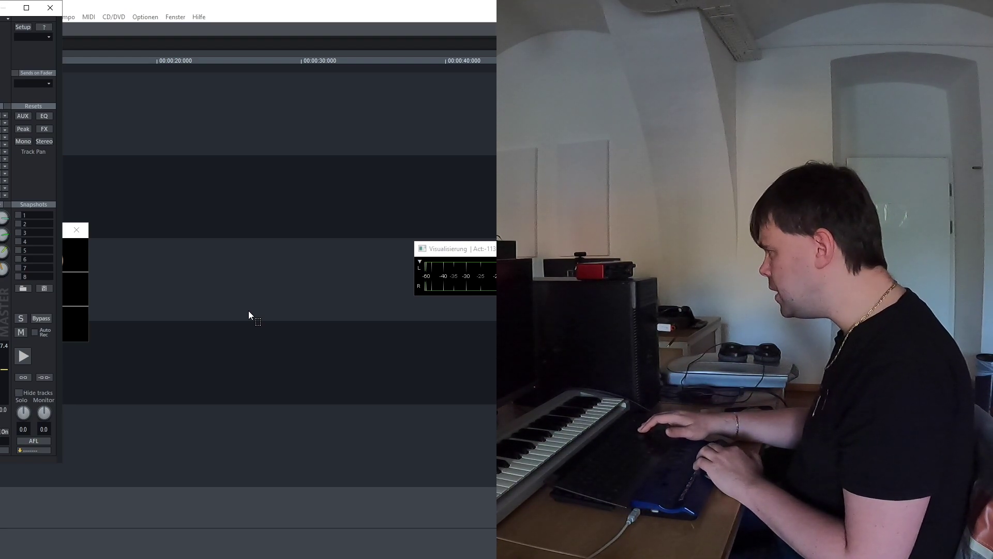
key(o)
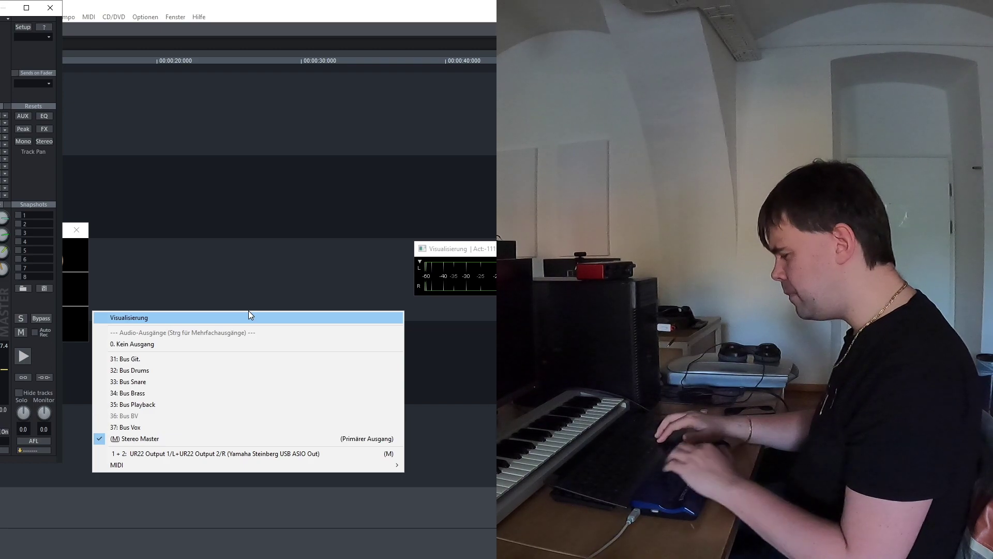
key(Down)
key(Down)
key(Down)
key(Down)
key(Down)
key(Down)
key(Down)
key(Down)
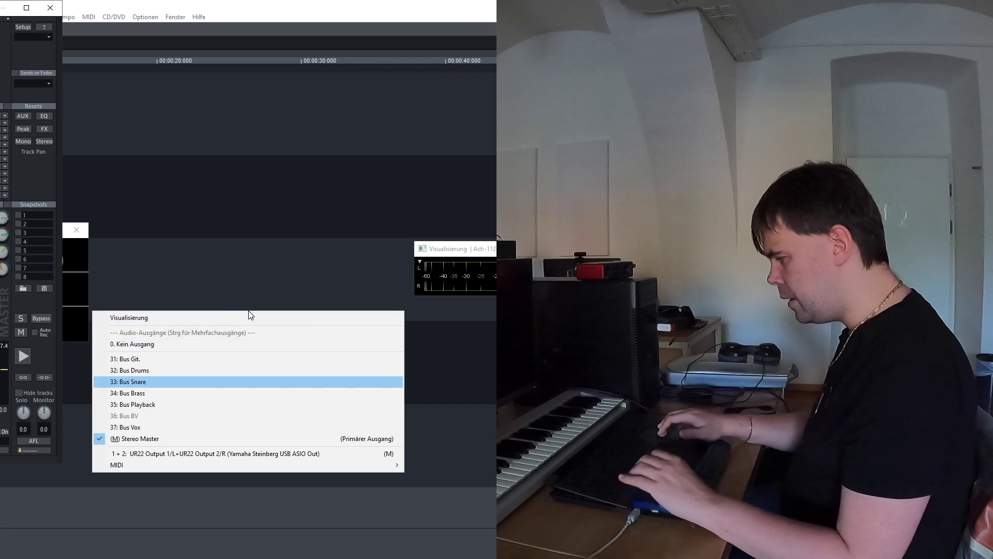
key(Up)
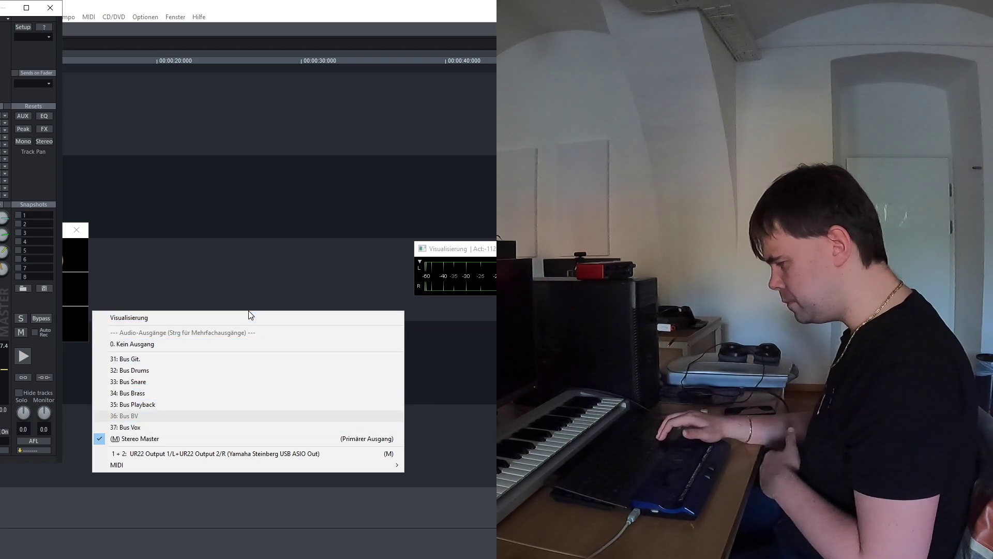
key(Down)
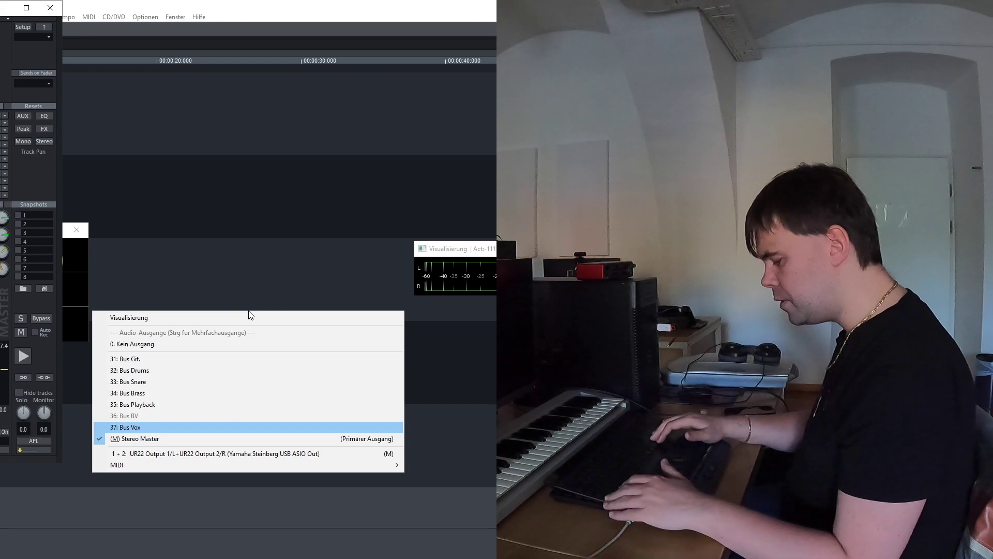
key(Return)
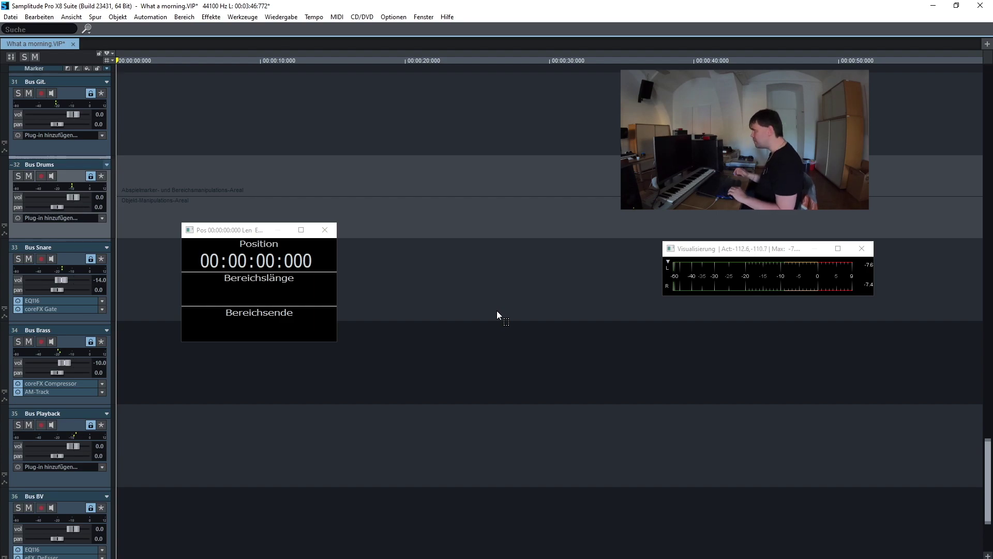
Rename the AUX 1 track above Bus Git. as AUX Drums in its track settings
click(499, 315)
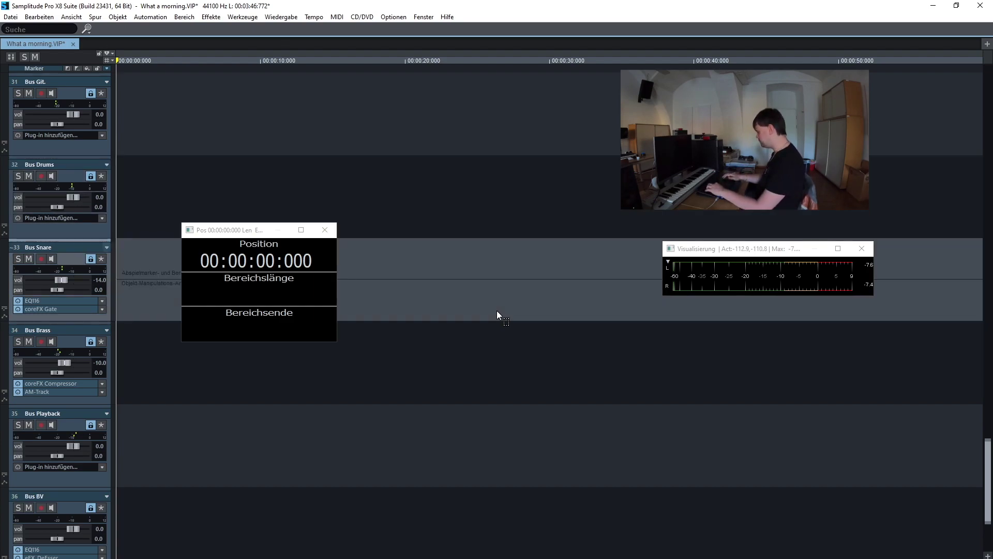
key(Up)
key(Up)
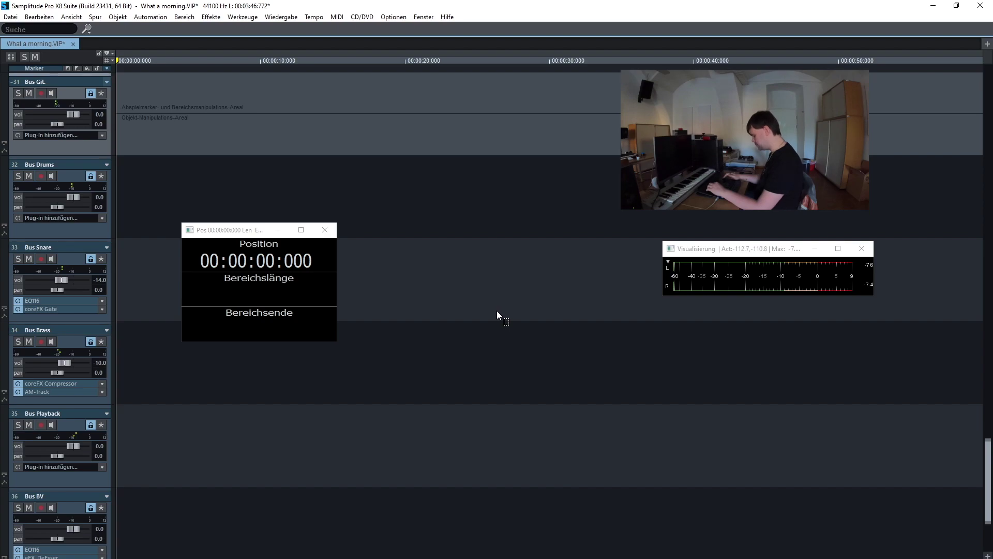
key(Up)
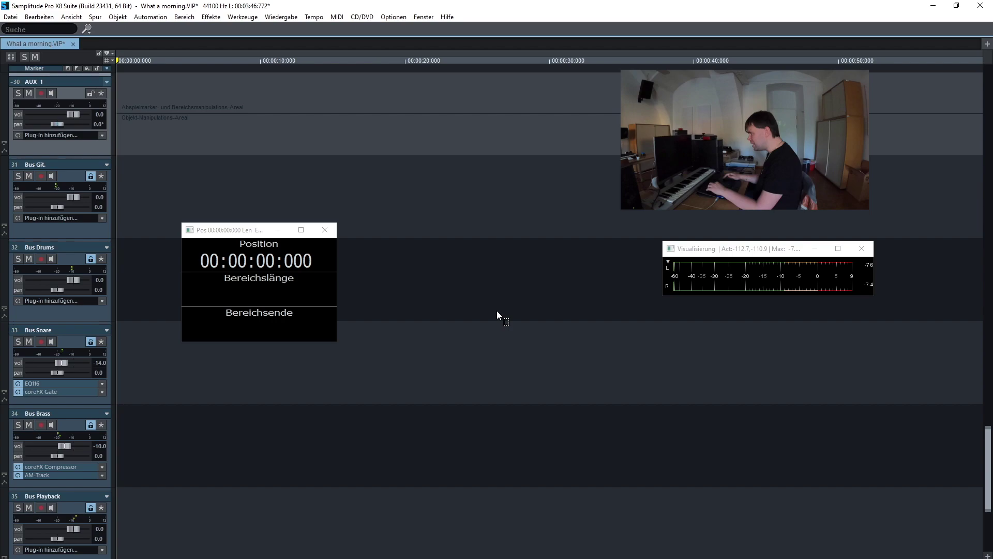
key(alt+s)
key(Down)
key(Down)
key(Down)
key(Down)
key(Down)
key(Down)
key(Down)
key(Down)
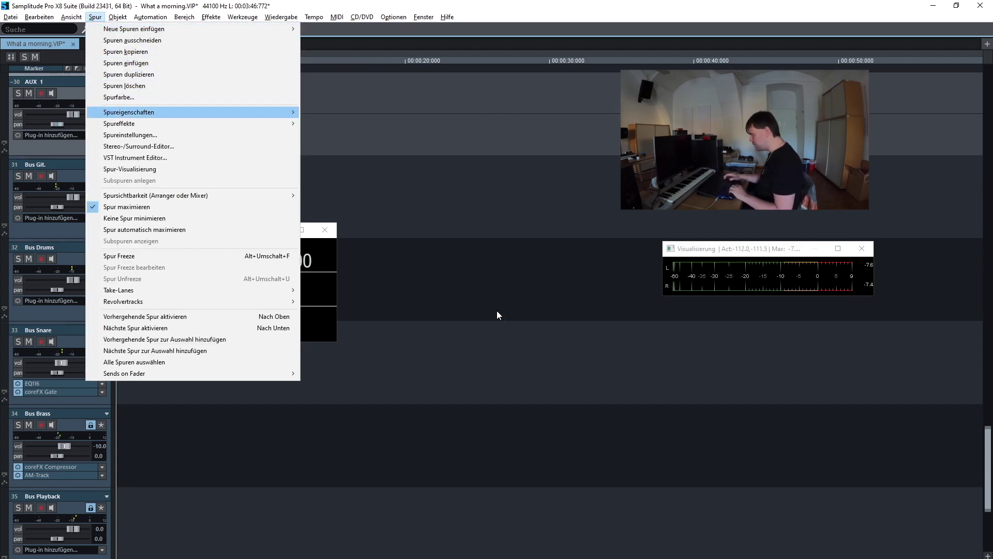
key(Down)
key(Return)
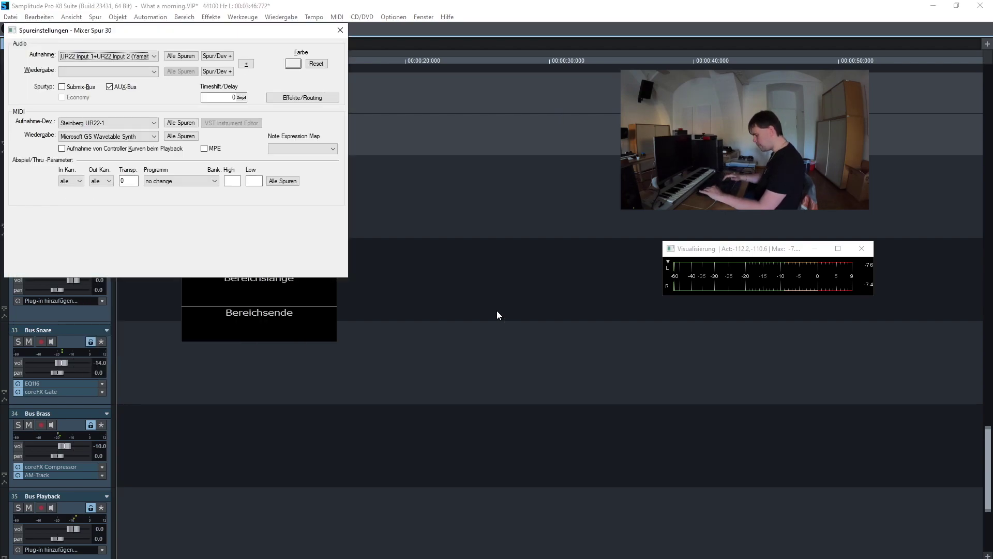
key(shift+Tab)
key(shift+Tab)
key(shift+Tab)
key(shift+Tab)
key(shift+Tab)
key(shift+Tab)
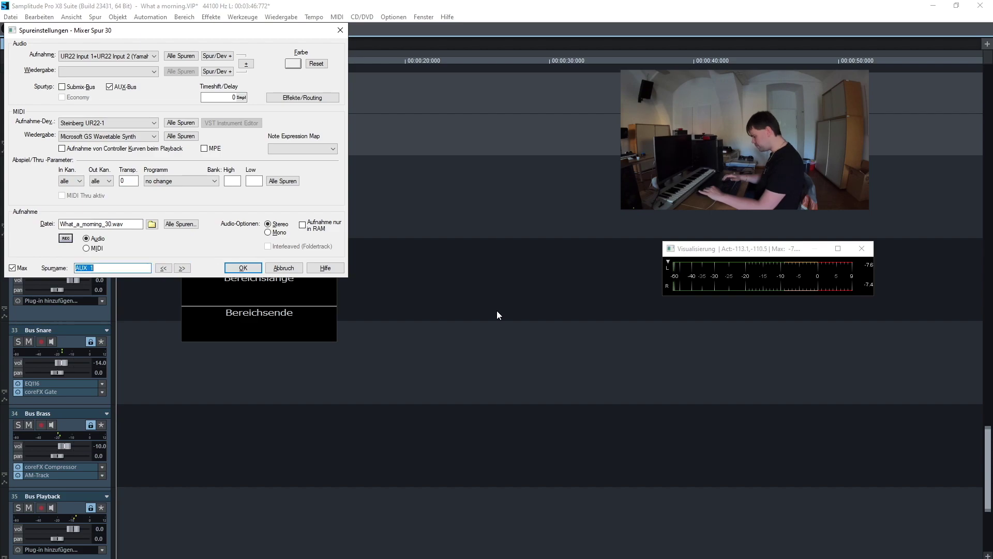
key(End)
key(BackSpace)
key(BackSpace)
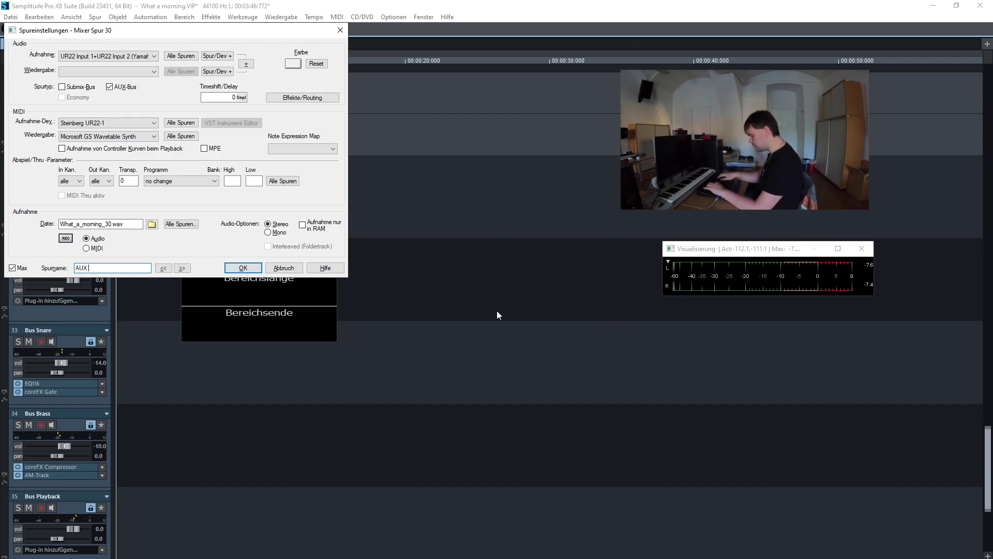
text(Drums)
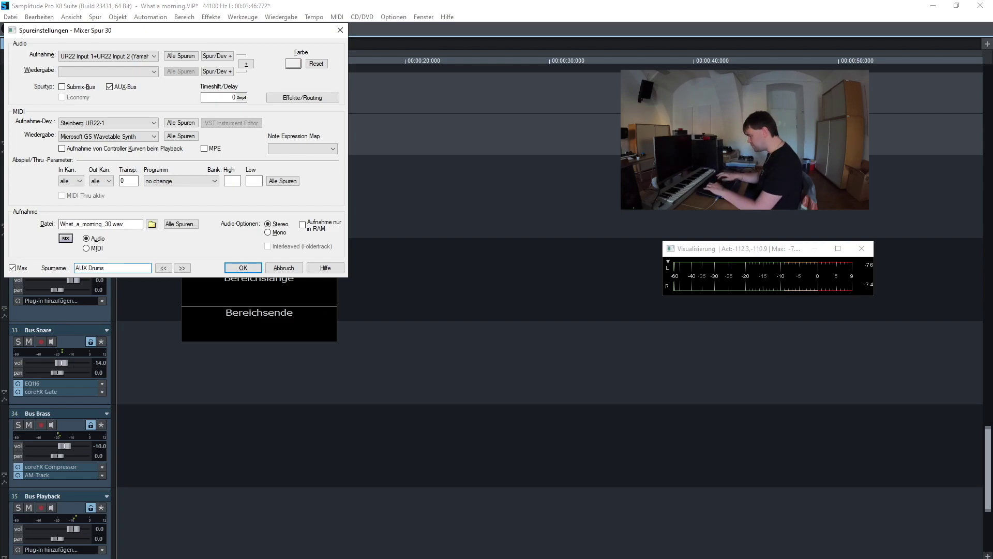
key(Return)
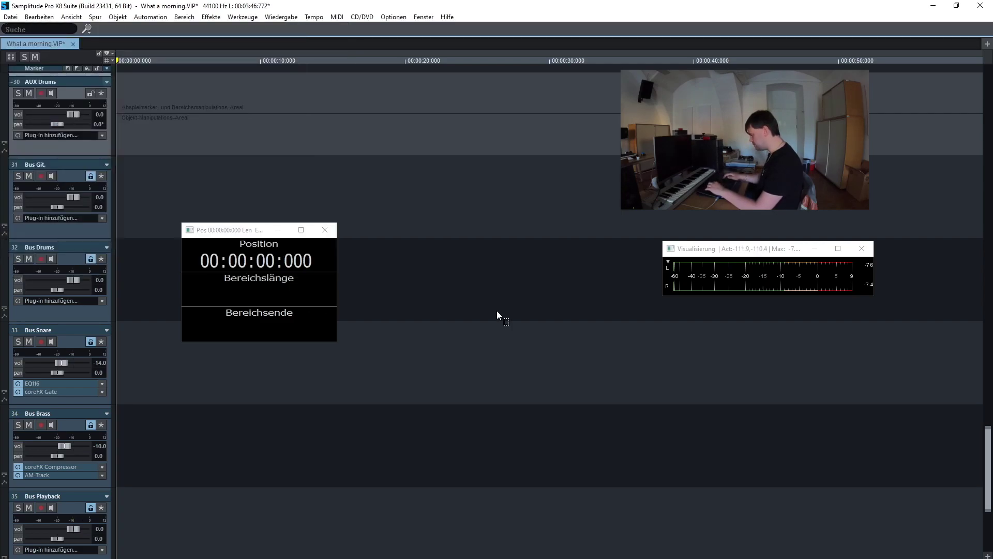
Insert a new AUX bus directly below the AUX Drums track
key(alt+s)
key(Right)
key(Down)
key(Down)
key(Down)
key(Down)
key(Down)
key(Down)
key(Down)
key(Down)
key(Down)
key(Down)
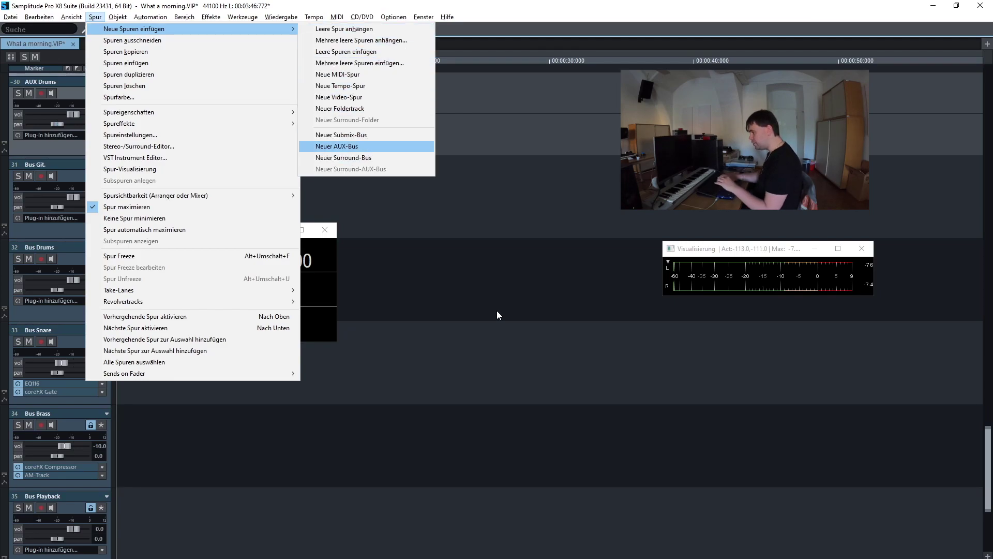
key(Return)
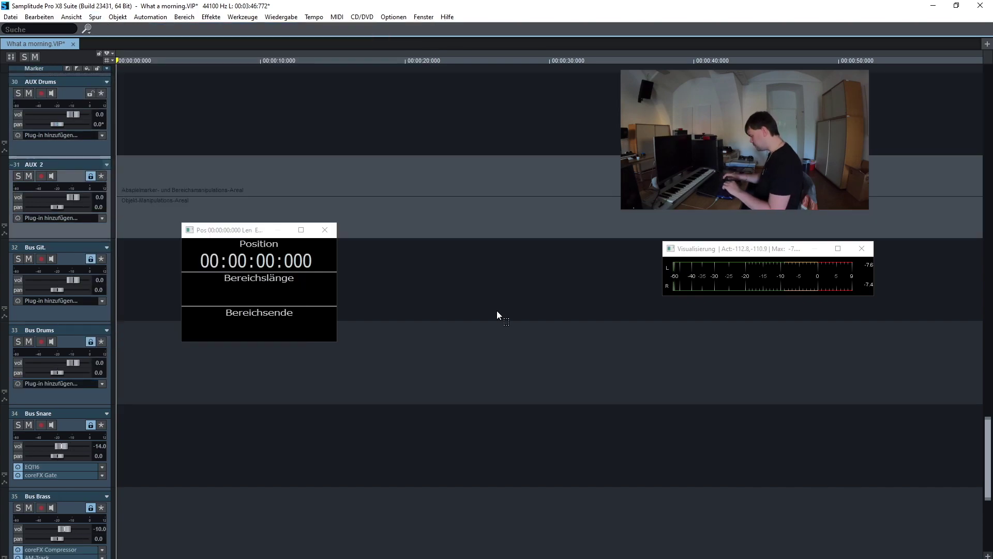
Rename the new AUX 2 track as AUX Brass in its track settings
key(alt+s)
key(Down)
key(Down)
key(Down)
key(Down)
key(Down)
key(Down)
key(Down)
key(Down)
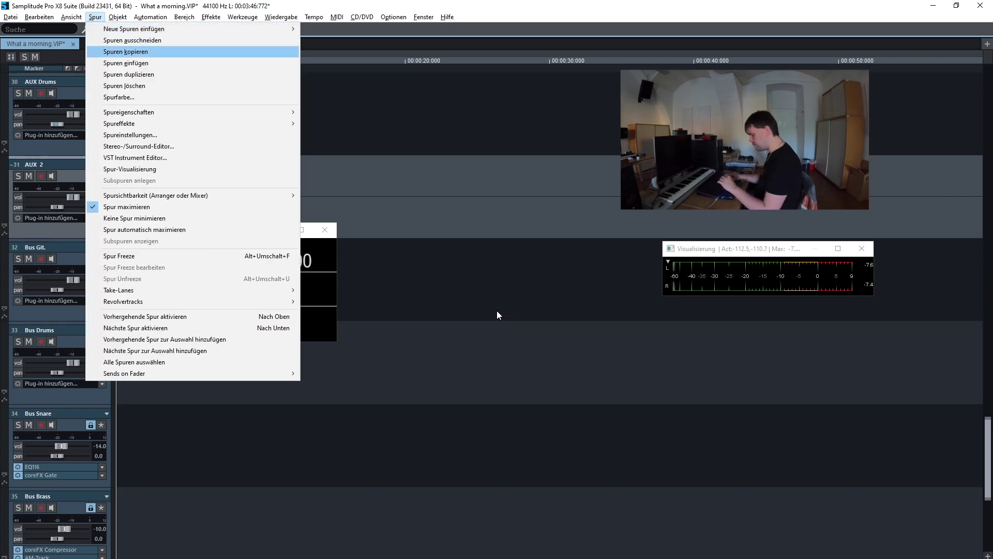
key(Down)
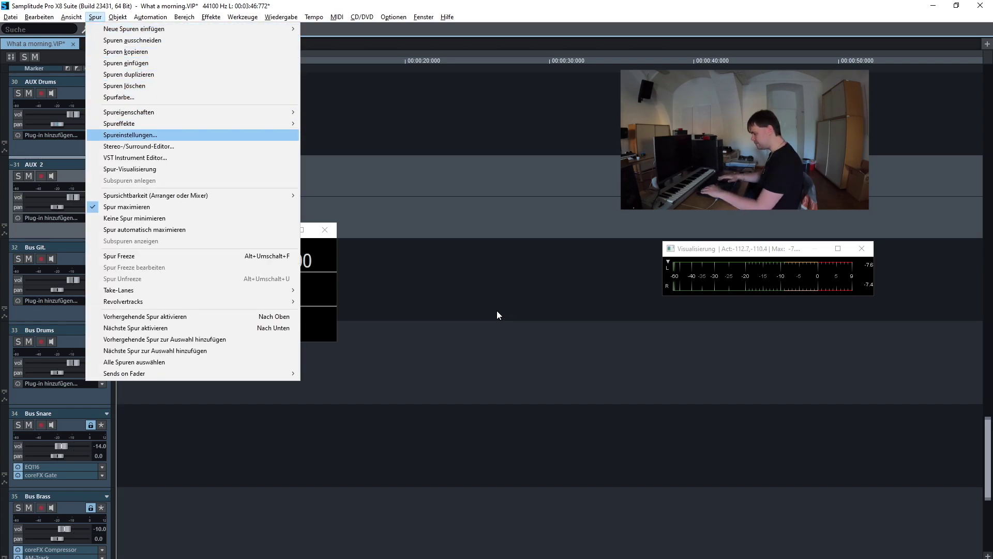
key(Return)
key(shift+Tab)
key(shift+Tab)
key(shift+Tab)
key(shift+Tab)
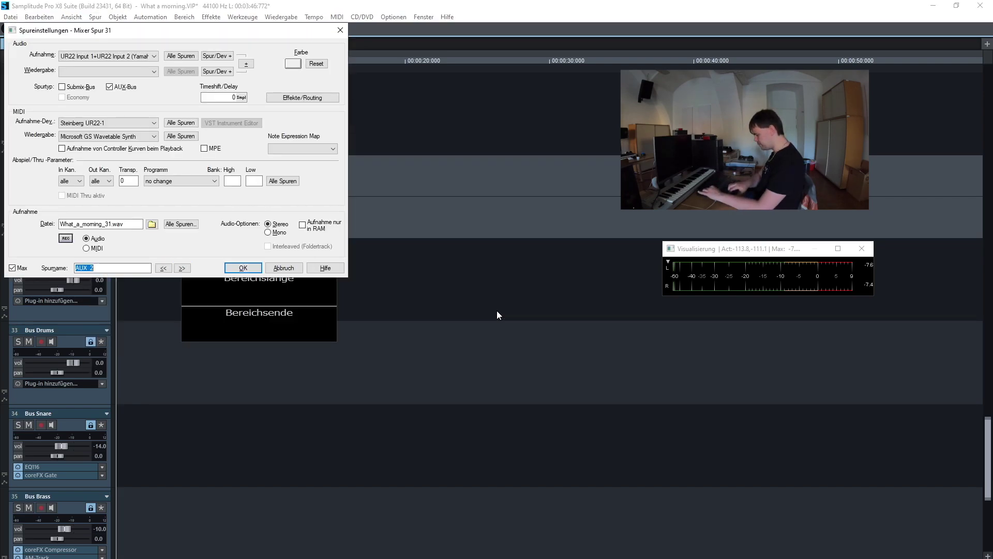
key(Tab)
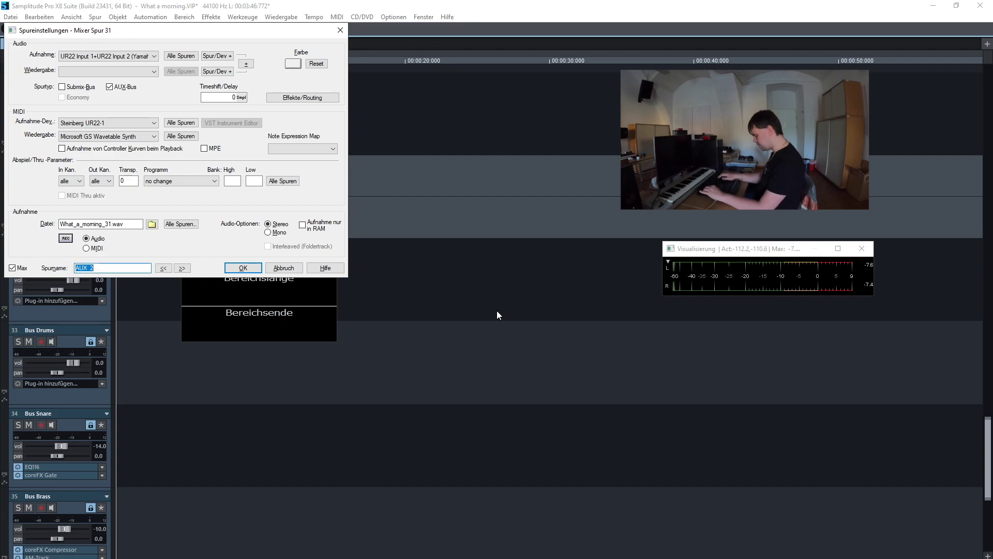
text(AUX)
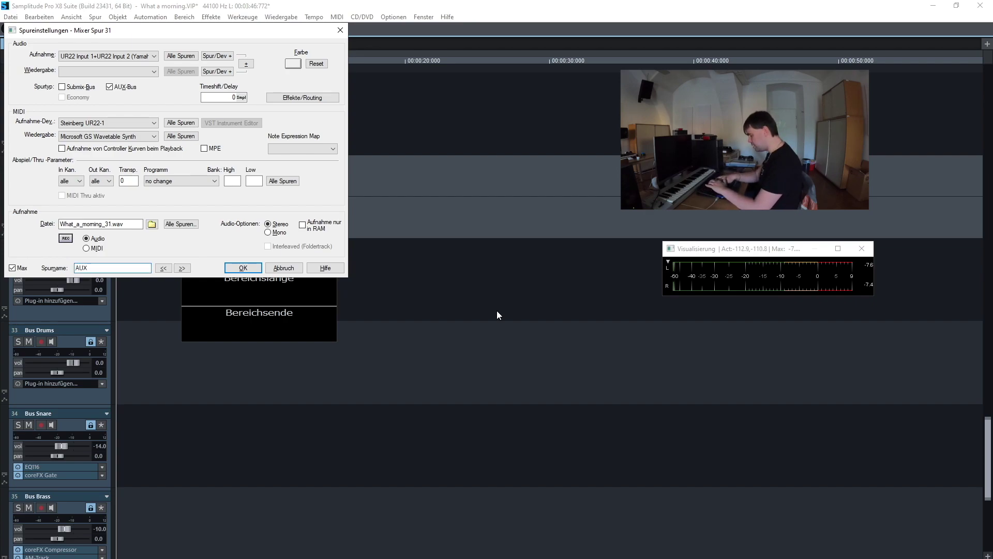
text( Brass)
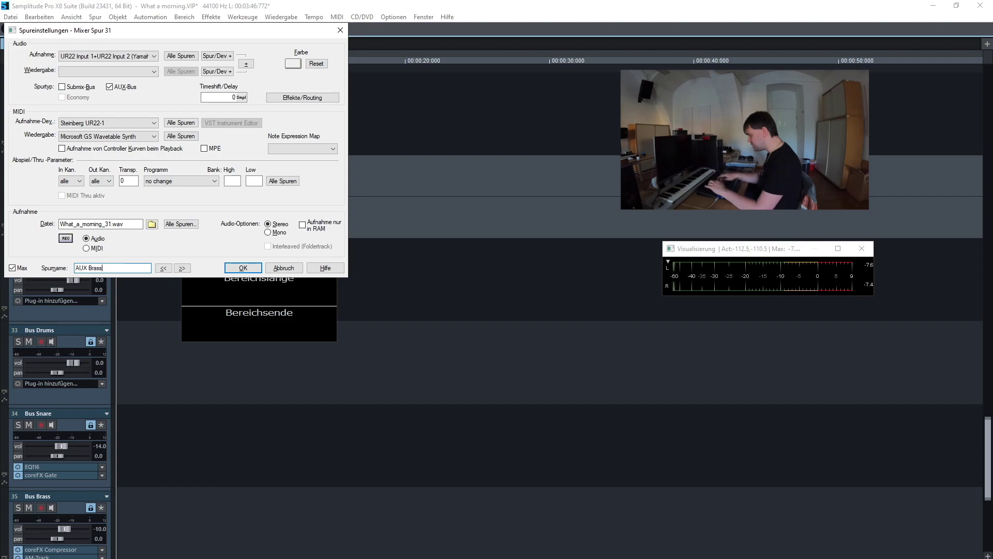
key(Return)
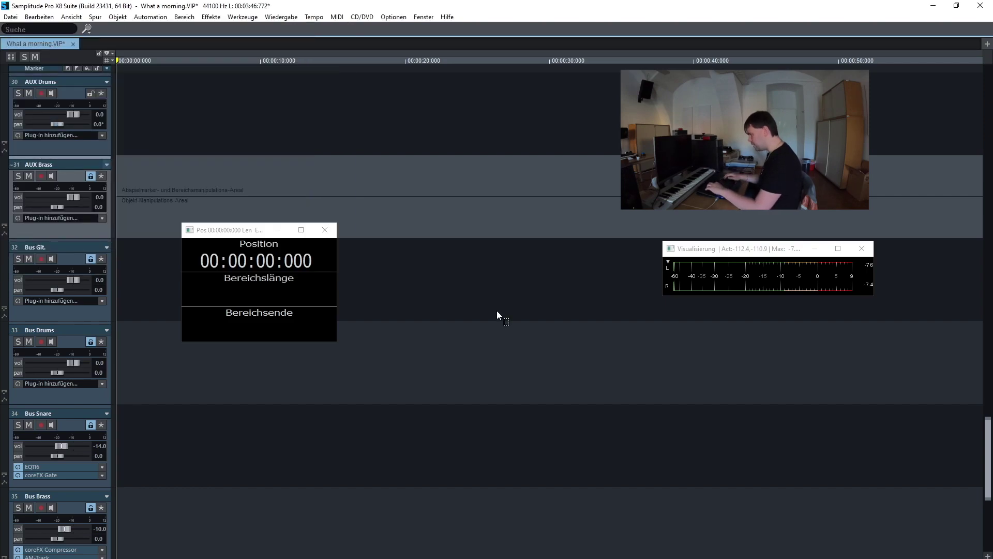
Insert another new AUX bus directly below the AUX Brass track
key(alt+s)
key(Right)
key(Right)
key(Left)
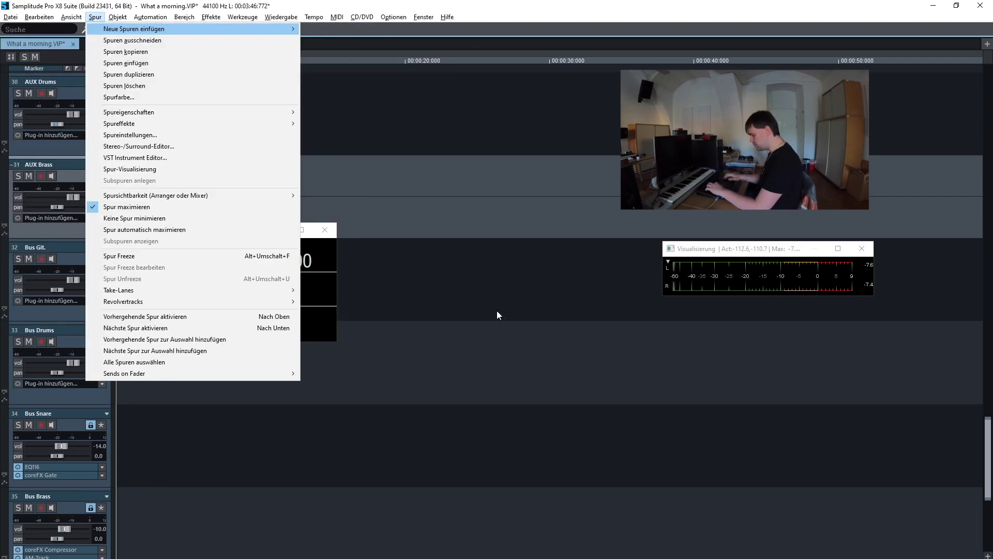
key(Right)
key(Down)
key(Down)
key(Down)
key(Down)
key(Down)
key(Down)
key(Down)
key(Down)
key(Down)
key(Down)
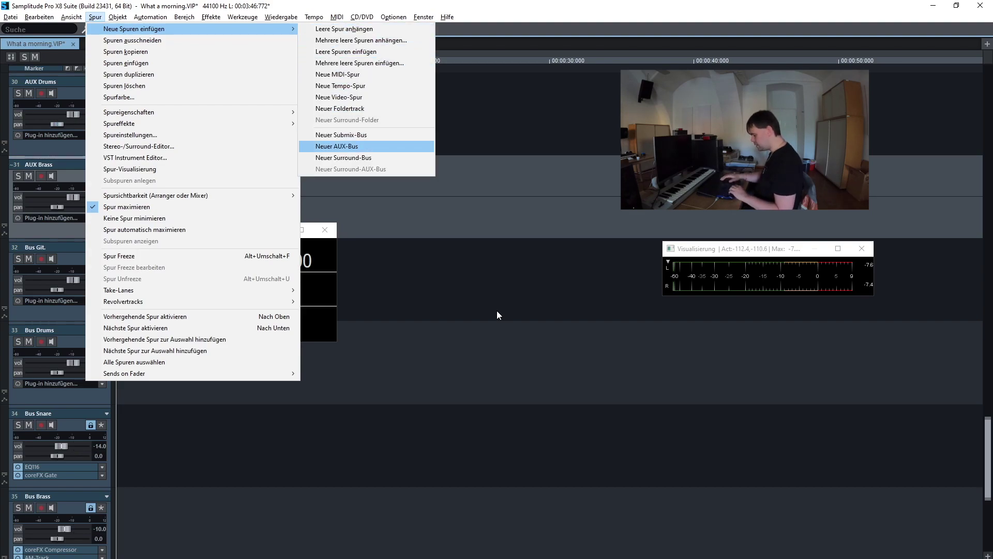
key(Return)
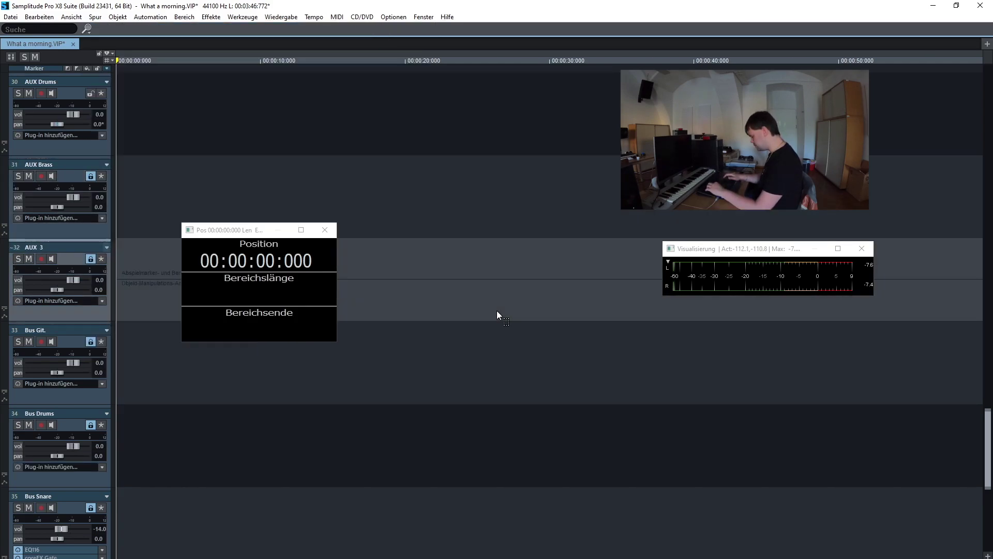
Rename the new AUX 3 track as AUX Vox in its track settings
key(alt+s)
key(Down)
key(Down)
key(Down)
key(Down)
key(Down)
key(Down)
key(Down)
key(Down)
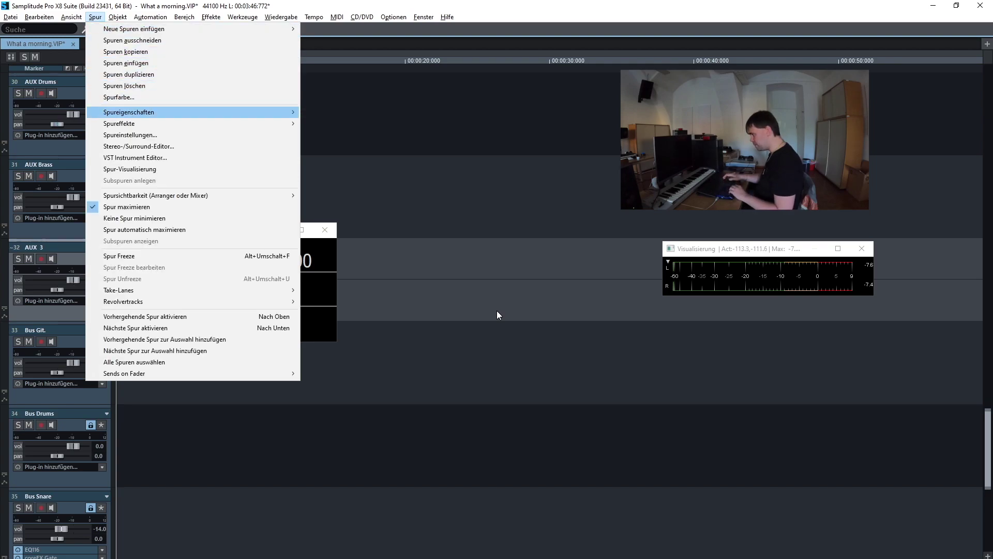
key(Down)
key(Return)
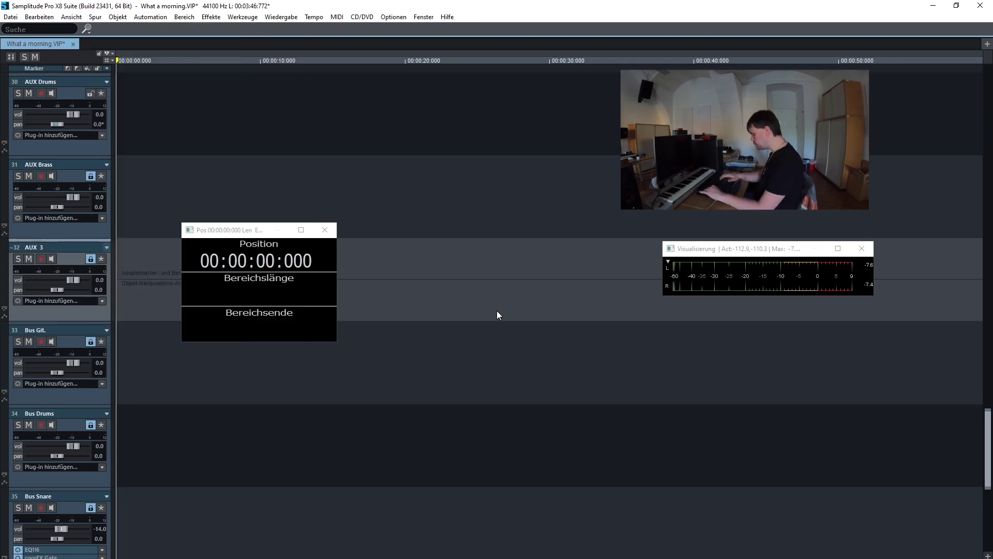
key(shift+Tab)
key(shift+Tab)
key(shift+Tab)
key(shift+Tab)
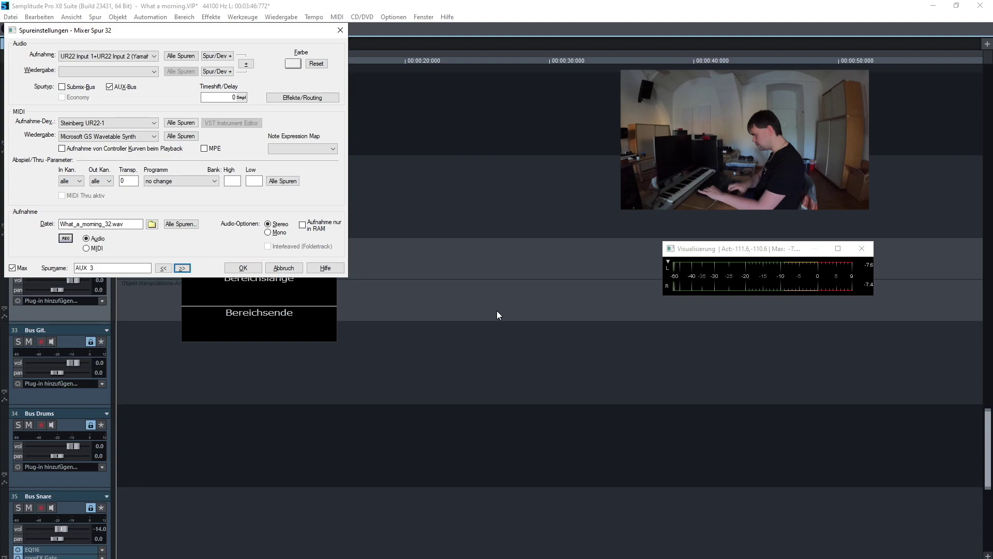
text(AUX Vox)
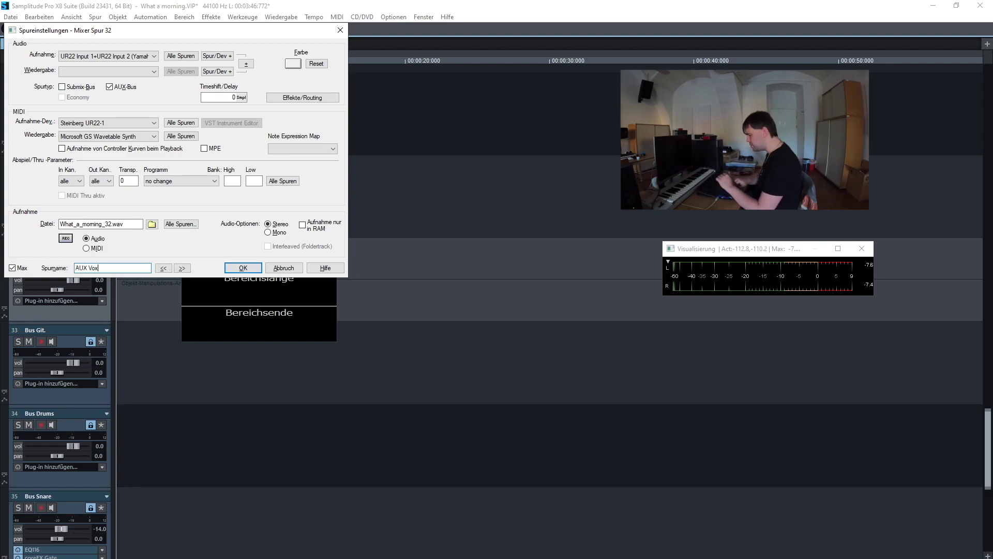
key(Return)
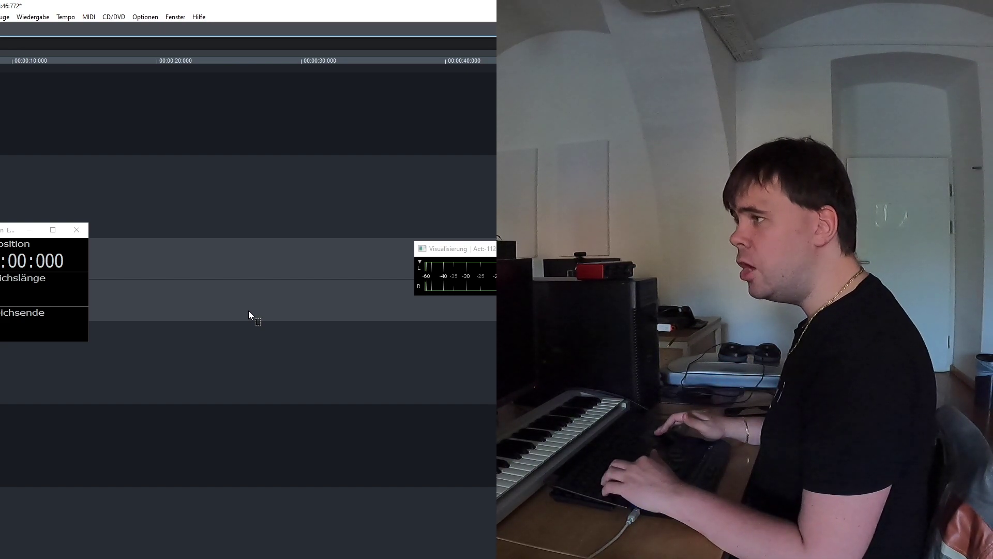
Set the Snare Up track's send to AUX Drums to -15 in its AUX send routing
key(Page_Up)
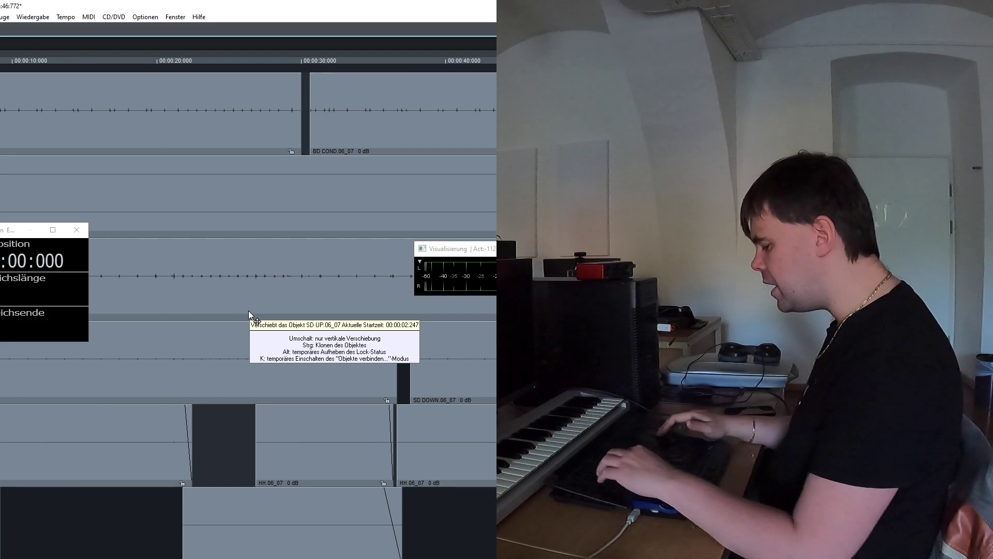
key(alt+s)
key(Down)
key(Down)
key(Down)
key(Down)
key(Down)
key(Down)
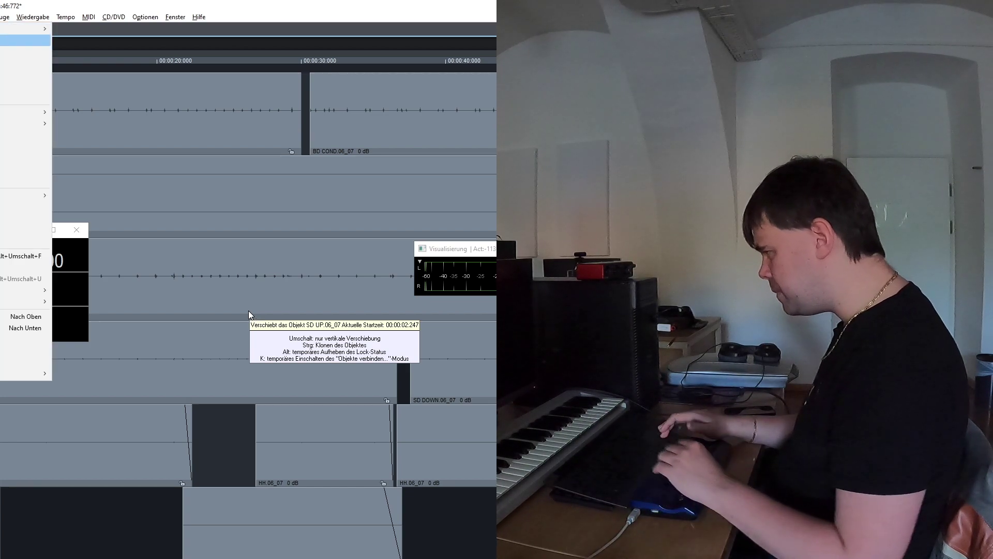
key(Down)
key(Up)
key(Up)
key(Down)
key(Down)
key(Down)
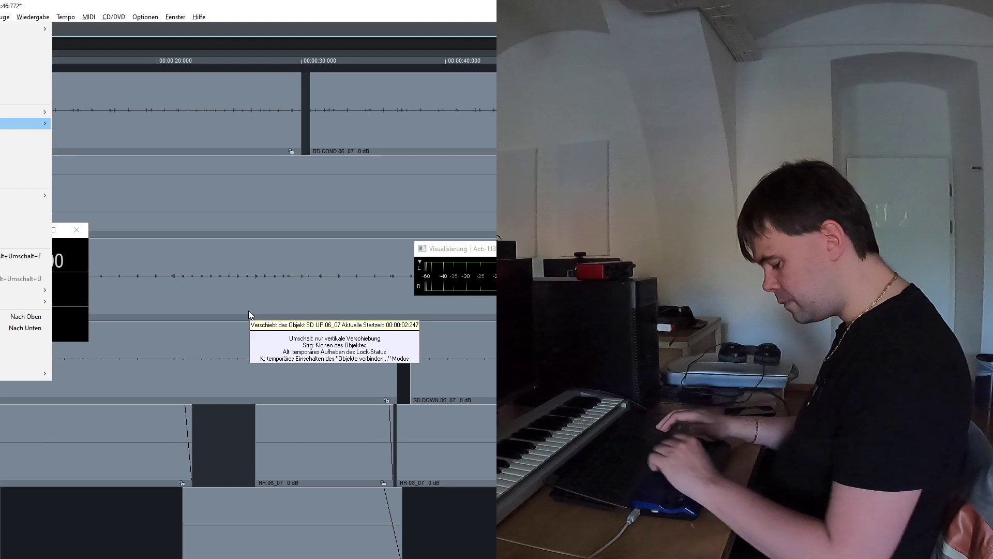
key(Right)
key(Down)
key(Down)
key(Down)
key(Down)
key(Down)
key(Down)
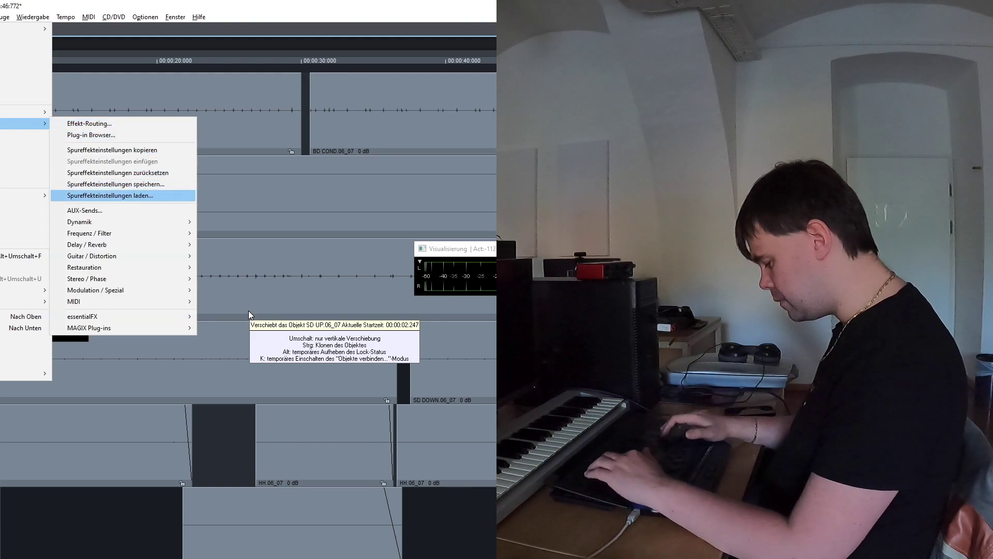
key(Down)
key(Down)
key(Up)
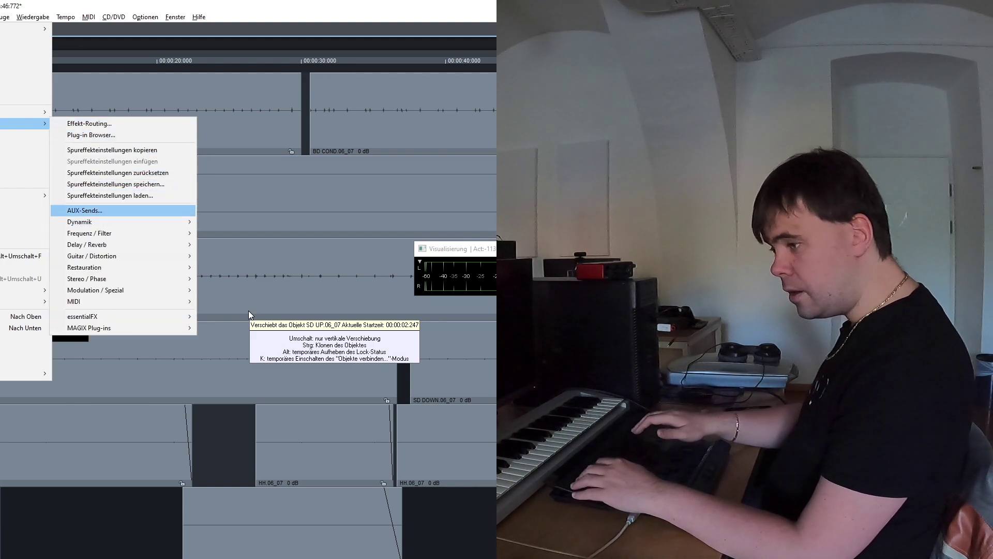
key(Return)
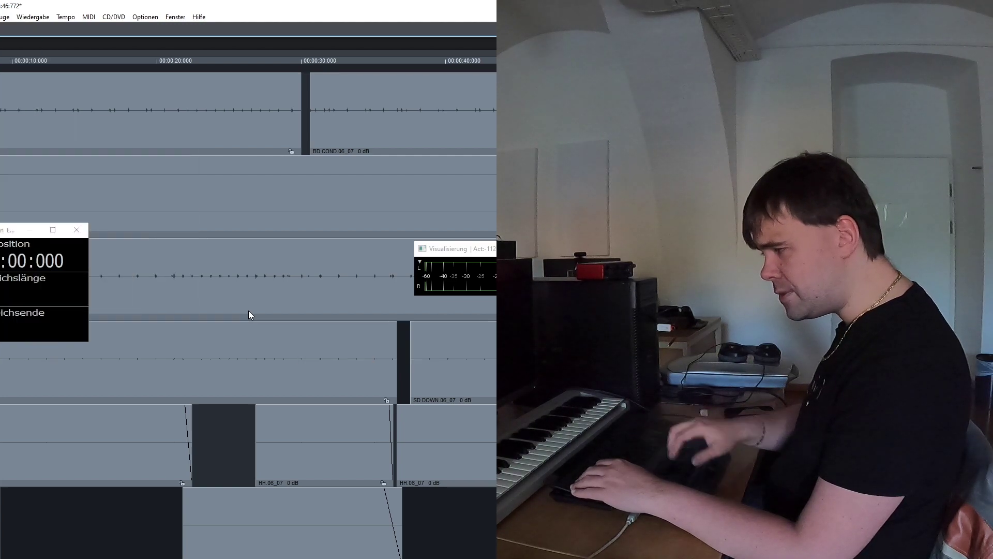
key(Tab)
key(Tab)
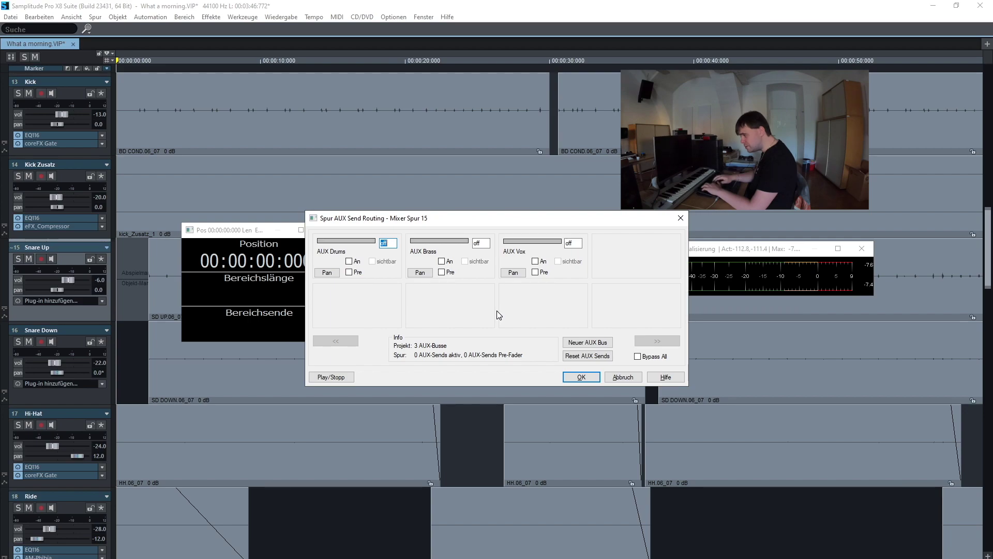
text(-)
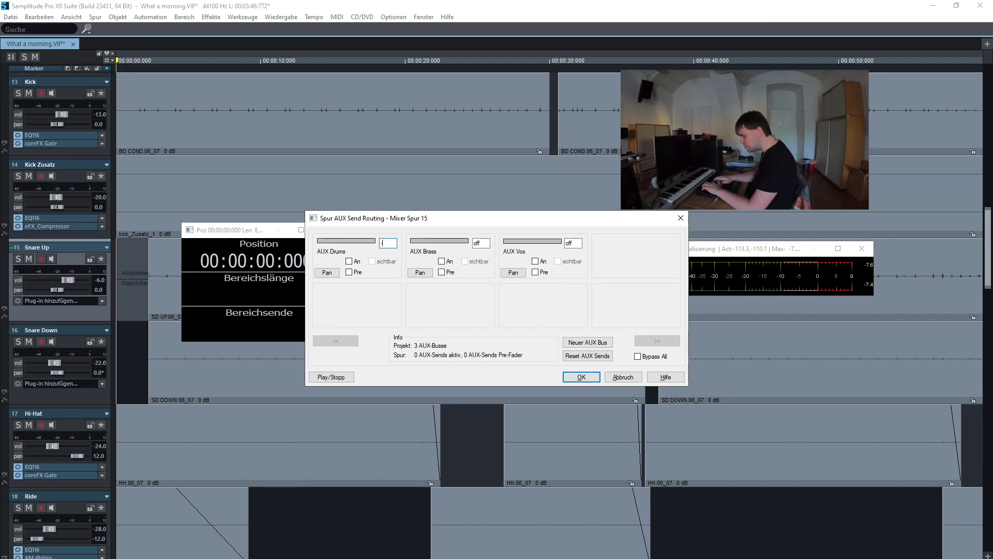
text(15)
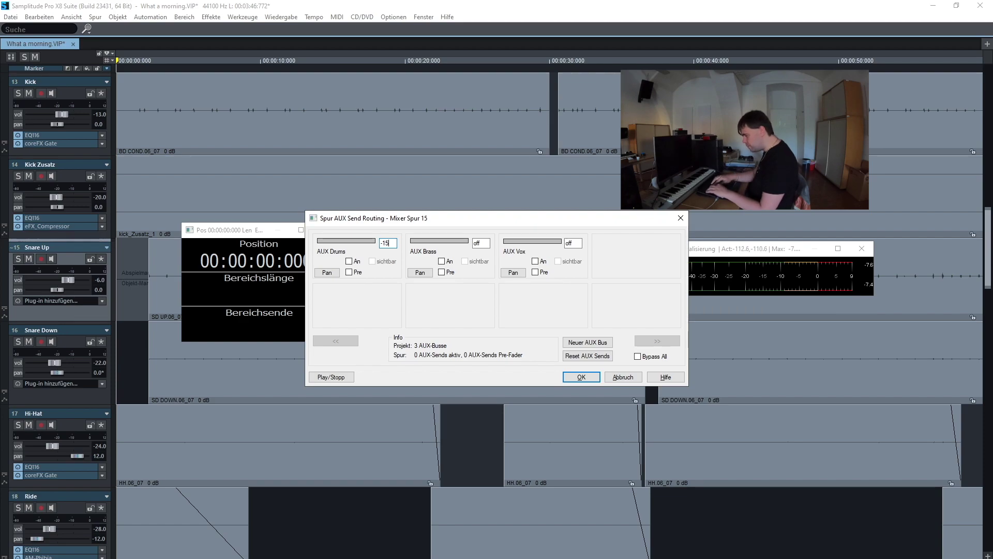
key(Return)
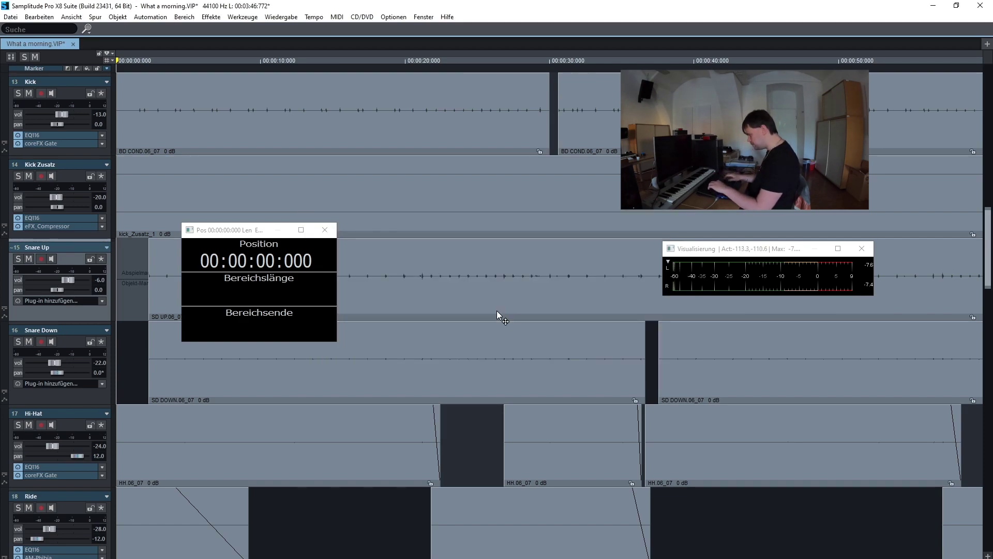
Set the Snare Down track's send to AUX Drums to -15 in its AUX send routing
key(Down)
key(alt+s)
key(Down)
key(Down)
key(Down)
key(Down)
key(Down)
key(Down)
key(Down)
key(Right)
key(Return)
key(Tab)
key(Tab)
key(Tab)
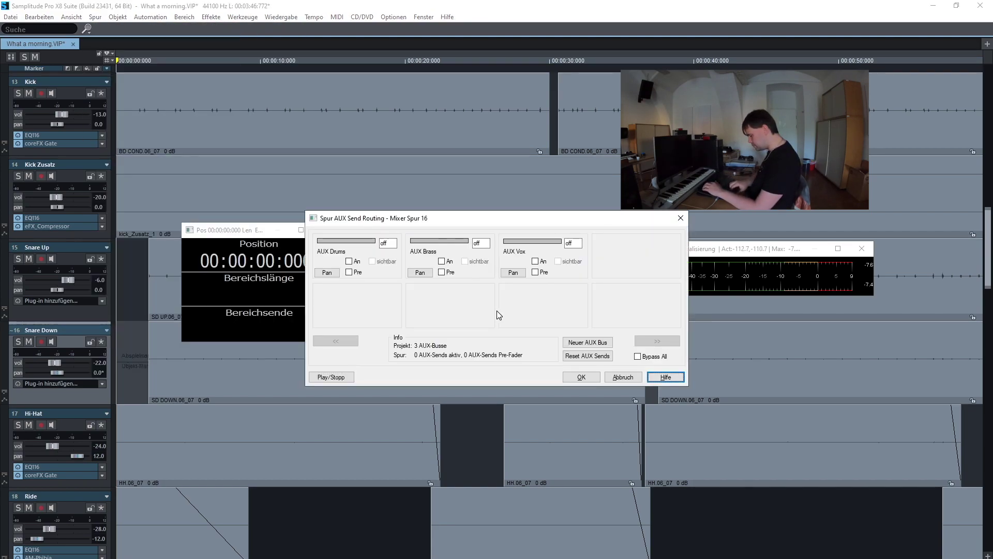
text(-15)
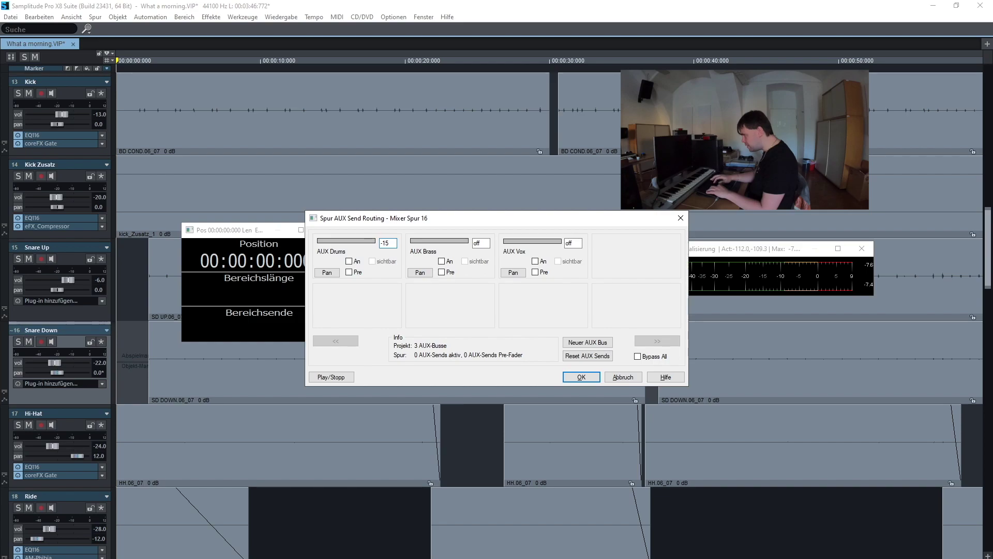
key(Return)
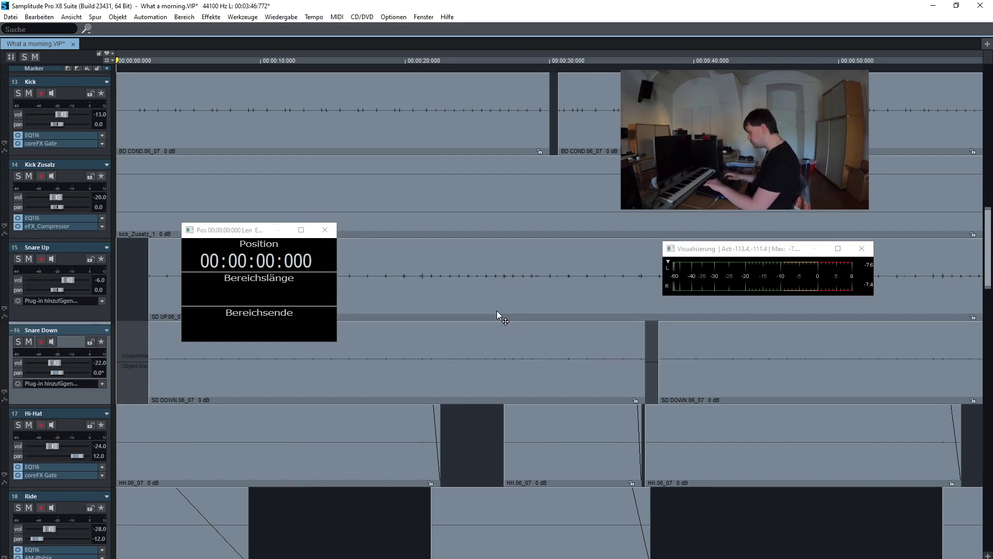
Set the Hi-Hat track's send level to AUX Drums in its AUX send routing
key(Down)
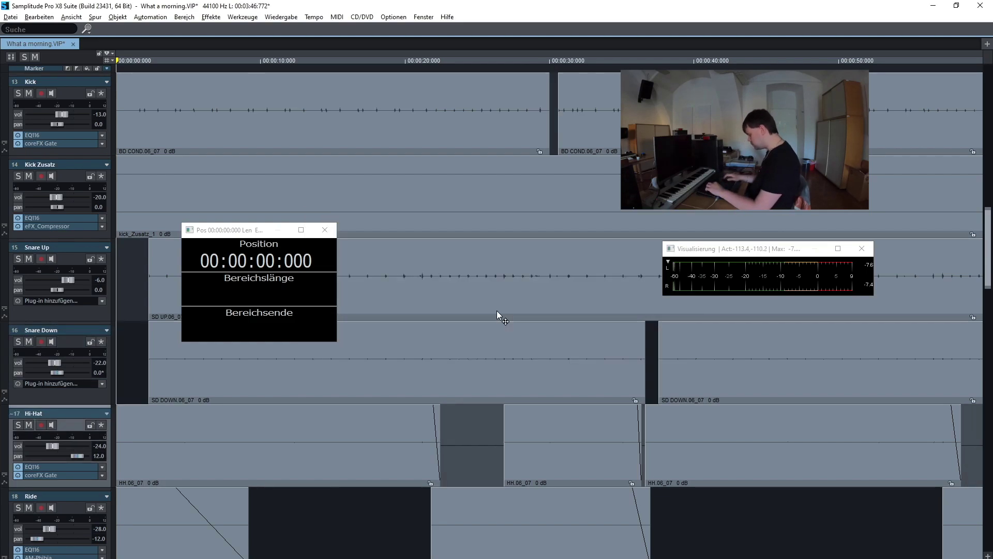
key(alt+s)
key(Down)
key(Down)
key(Down)
key(Down)
key(Down)
key(Down)
key(Down)
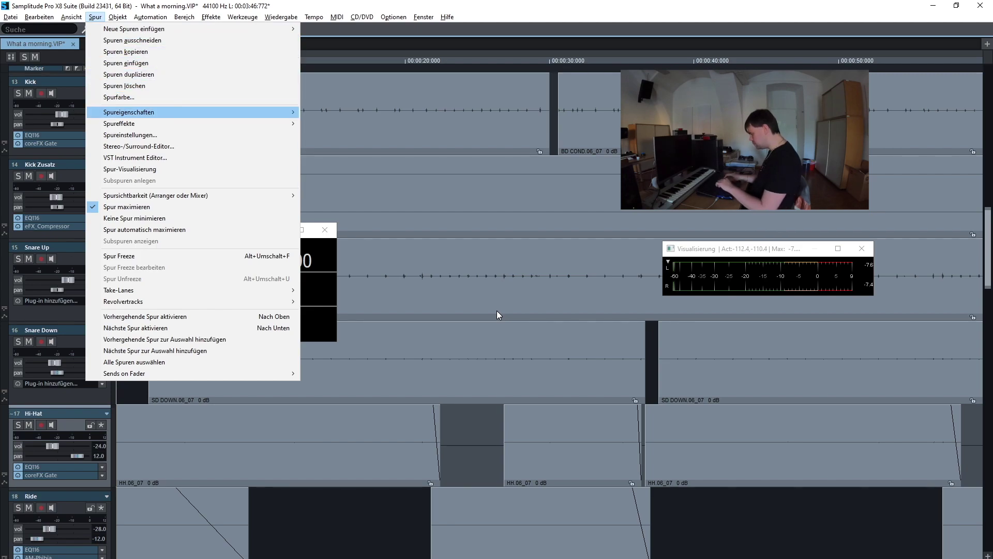
key(Right)
key(Return)
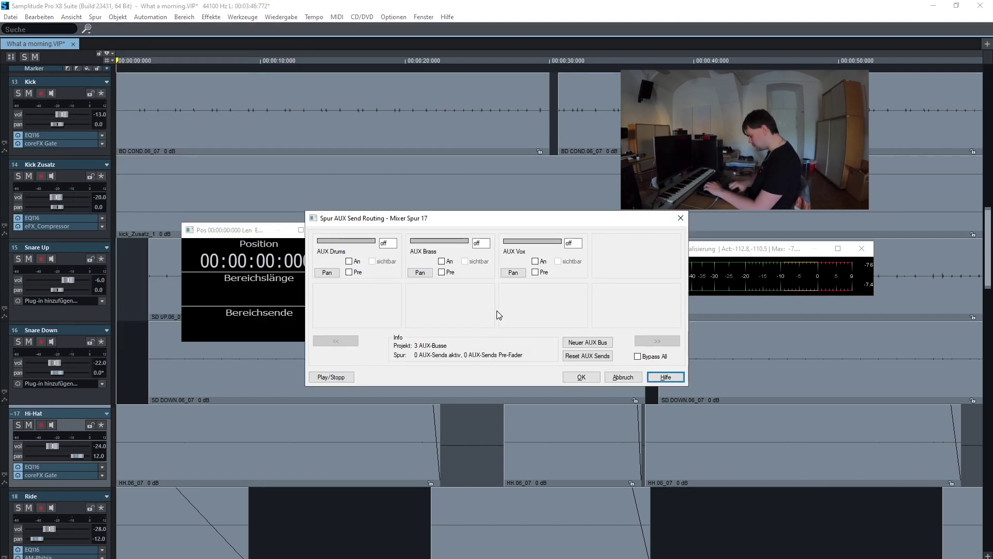
key(Tab)
text(-1)
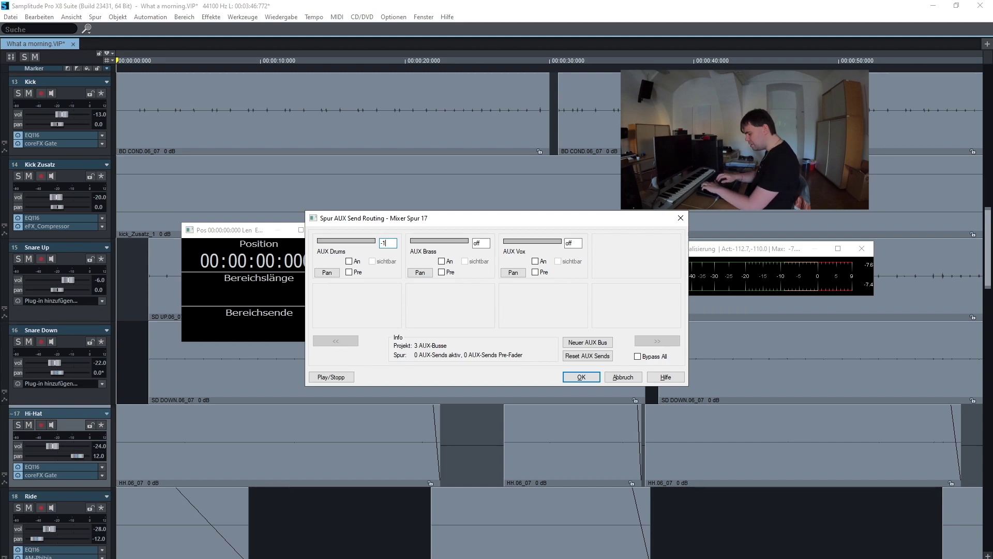
key(Return)
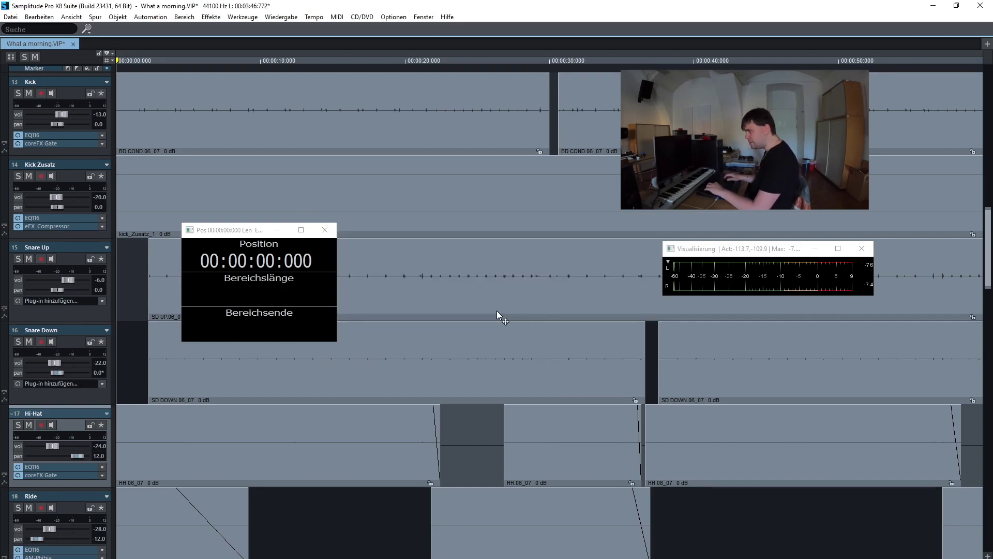
Set the Ride track's send to AUX Drums to -15 in its AUX send routing
key(Down)
key(alt+s)
key(Down)
key(Down)
key(Down)
key(Down)
key(Down)
key(Down)
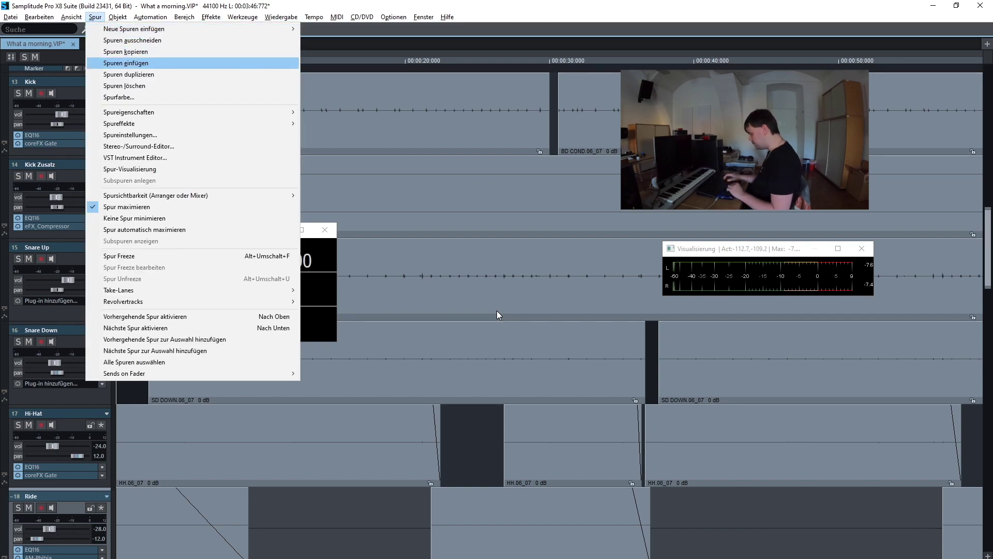
key(Down)
key(Down)
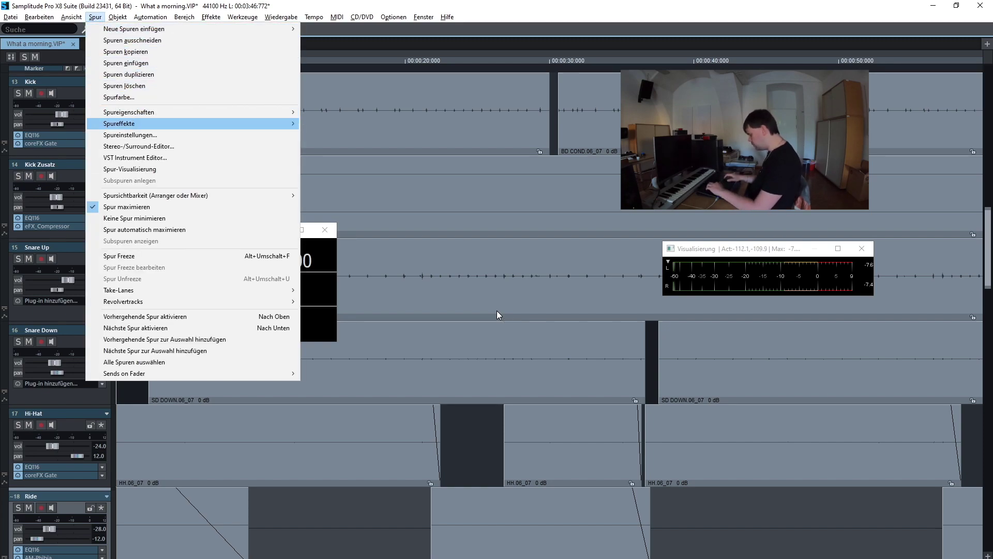
key(Right)
key(Return)
key(Tab)
key(Tab)
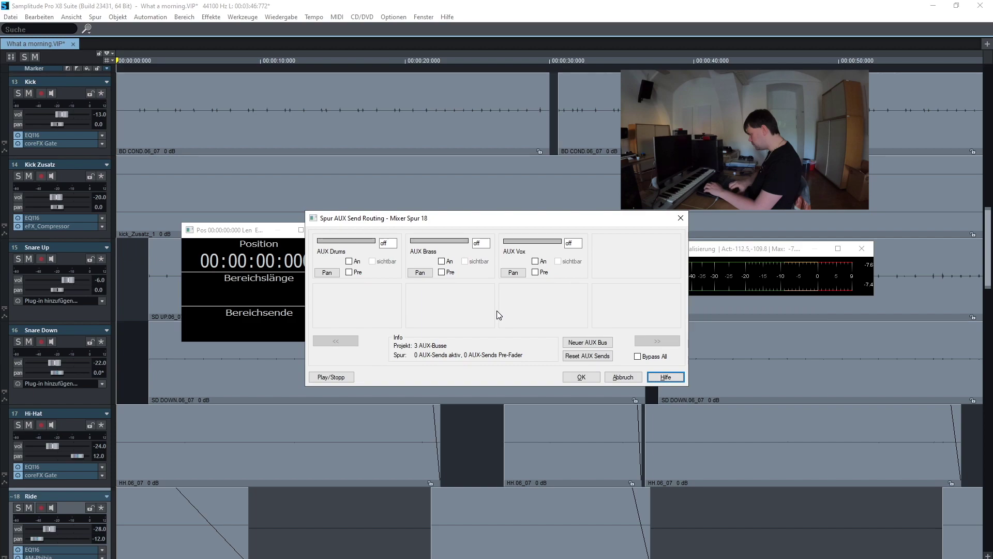
text(-1)
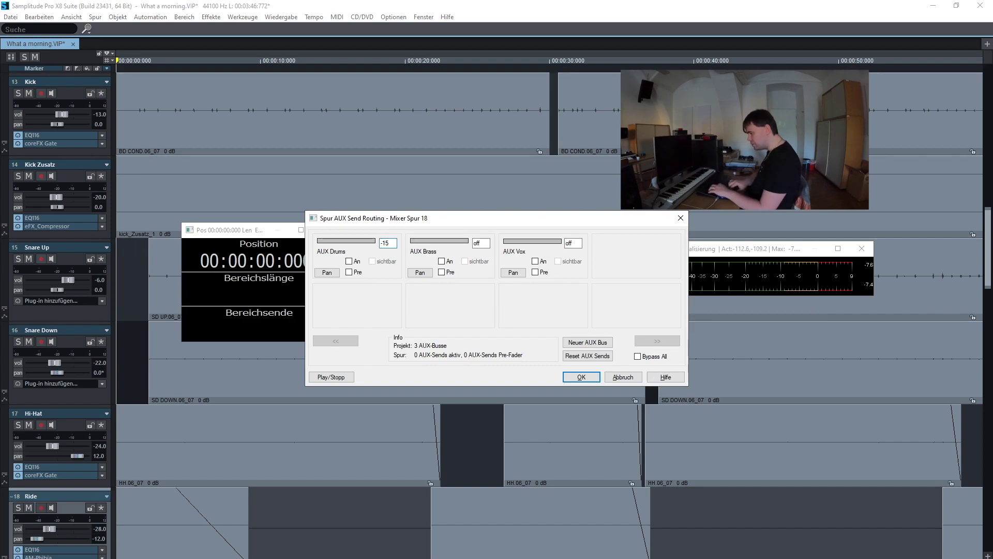
text(5)
key(Return)
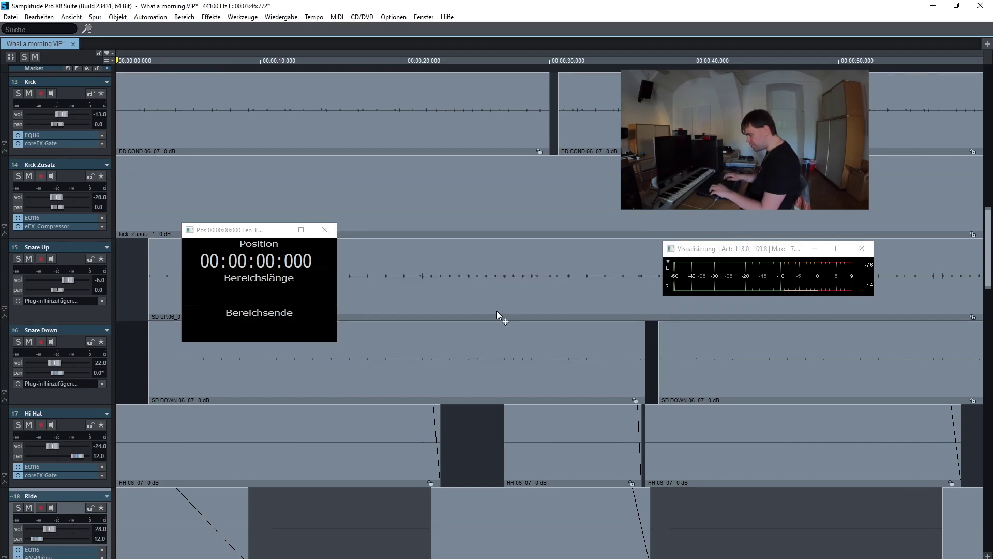
Set the Crash track's send to AUX Drums to -15 in its AUX send routing
scroll(497, 314, down, 1)
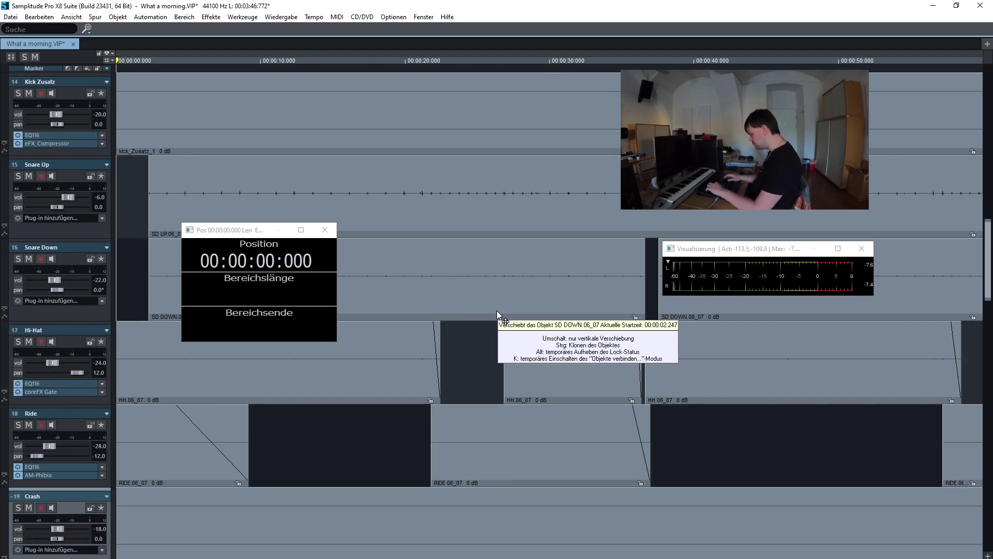
key(alt+s)
key(Down)
key(Down)
key(Down)
key(Down)
key(Down)
key(Down)
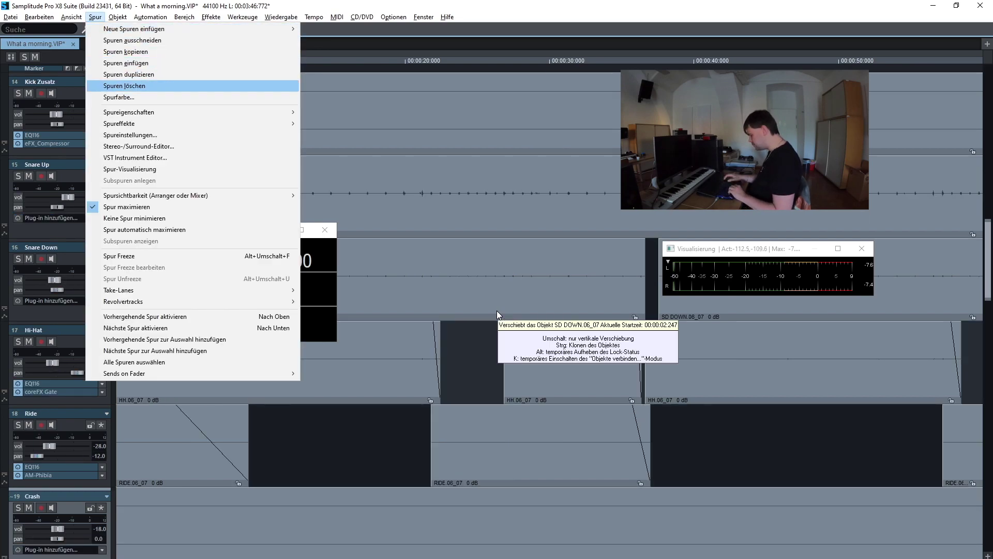
key(Down)
key(Down)
key(Right)
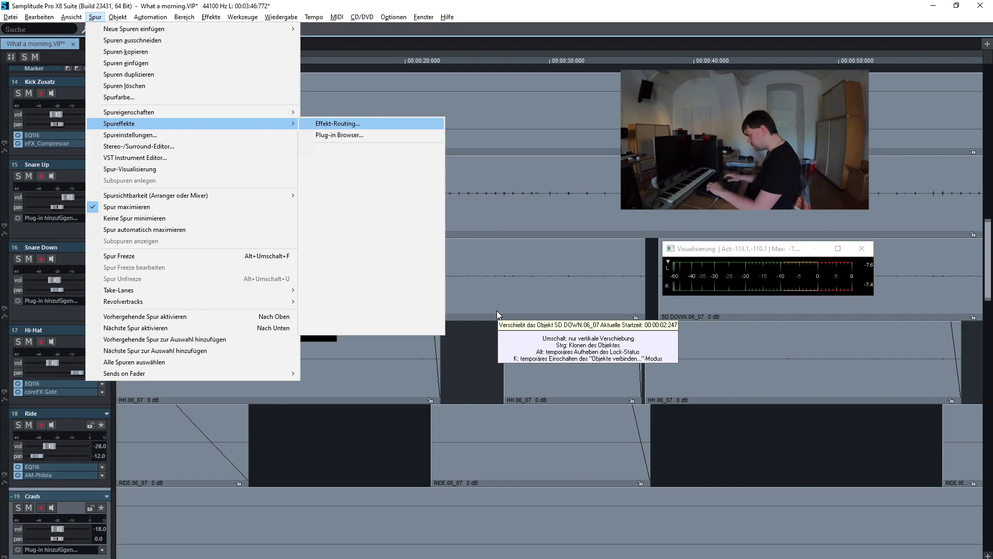
key(a)
key(Tab)
key(Tab)
text(-15)
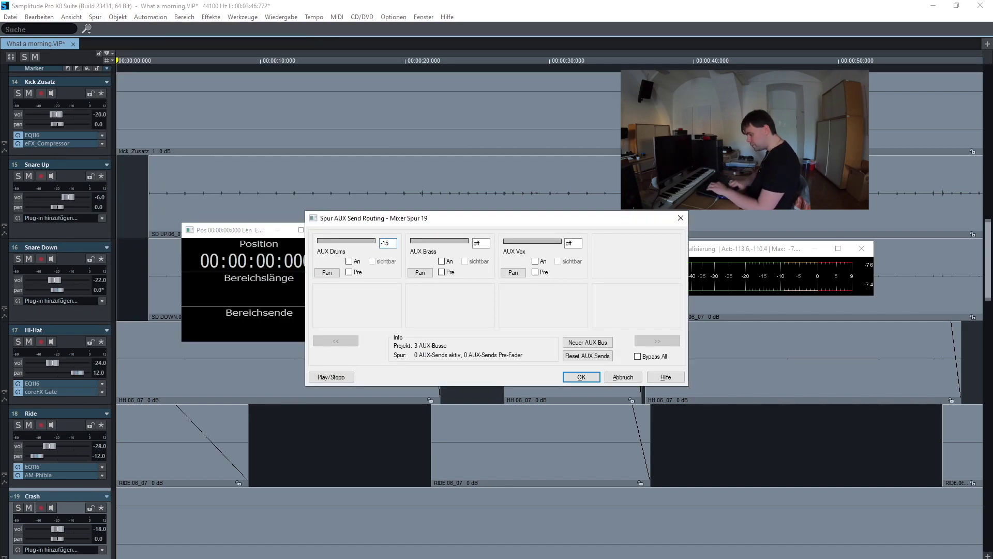
key(Return)
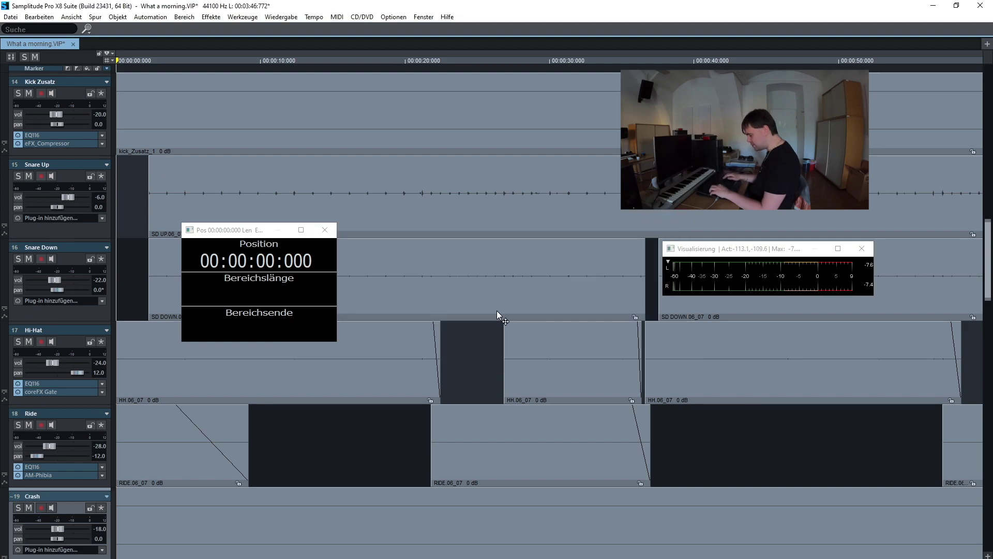
Set the Tom 1 track's send to AUX Drums to -18 in its AUX send routing
scroll(499, 314, down, 1)
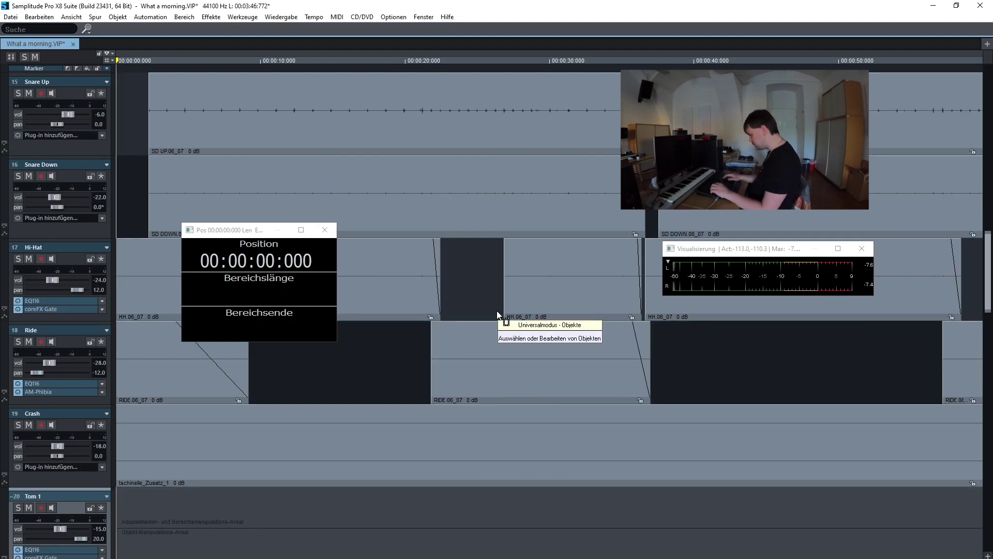
key(alt+s)
key(Down)
key(Down)
key(Down)
key(Down)
key(Down)
key(Down)
key(Down)
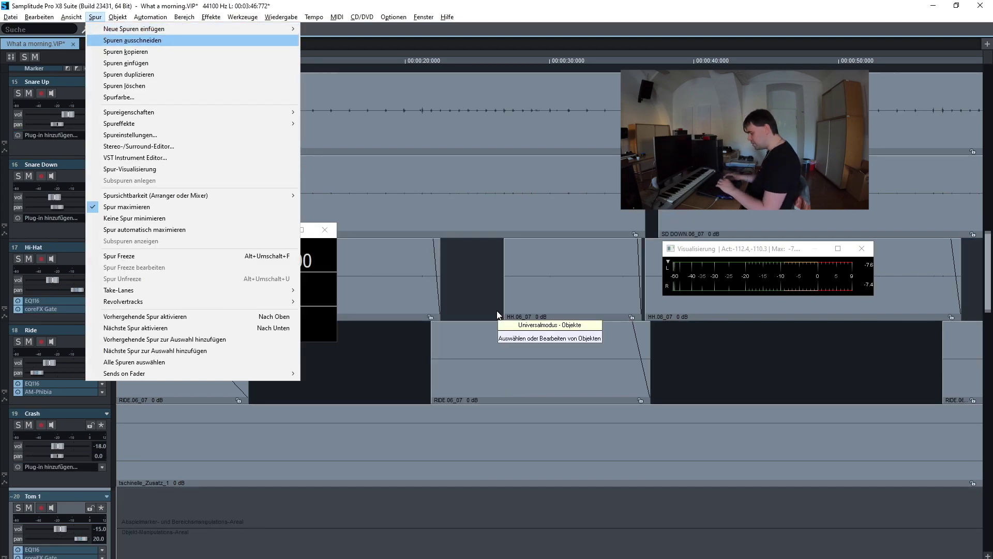
key(Down)
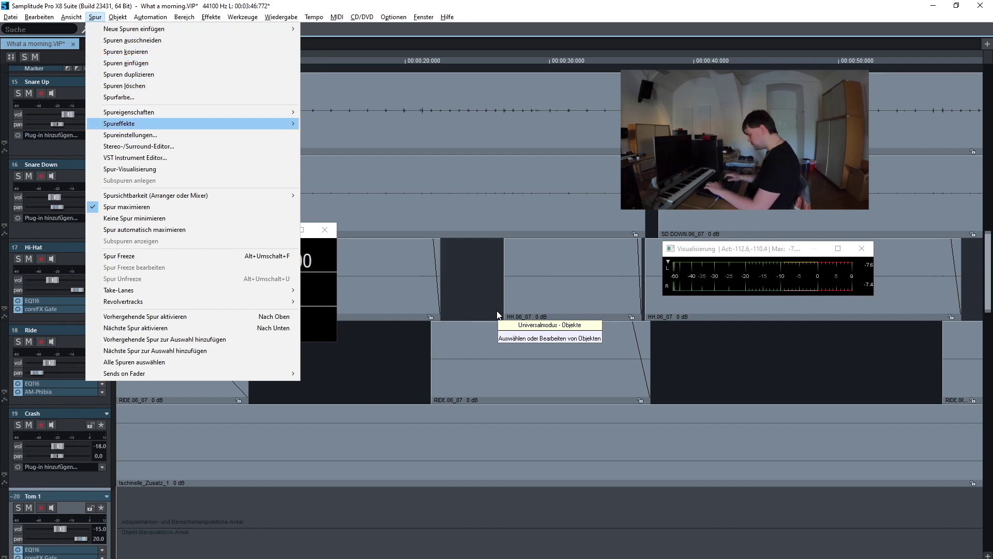
key(Right)
key(Return)
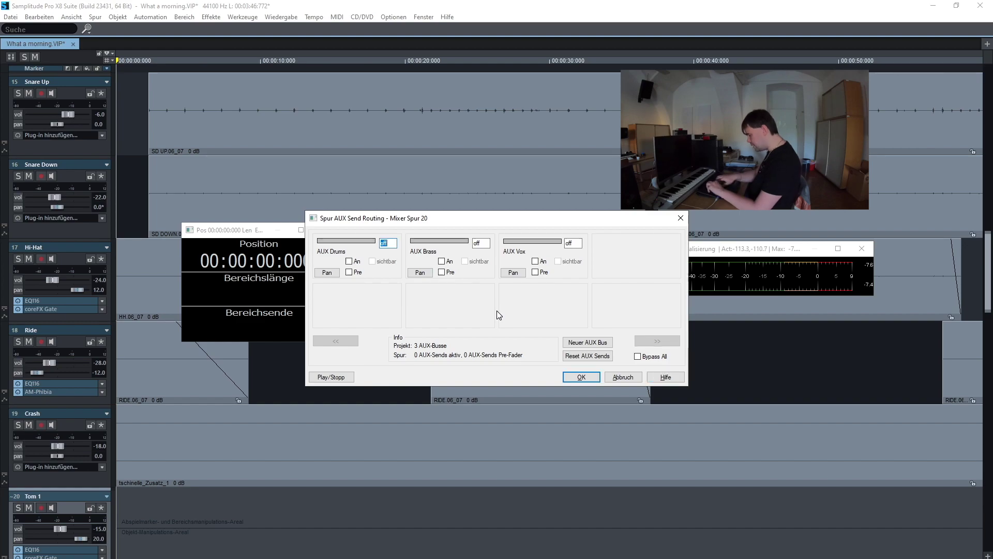
text(-18)
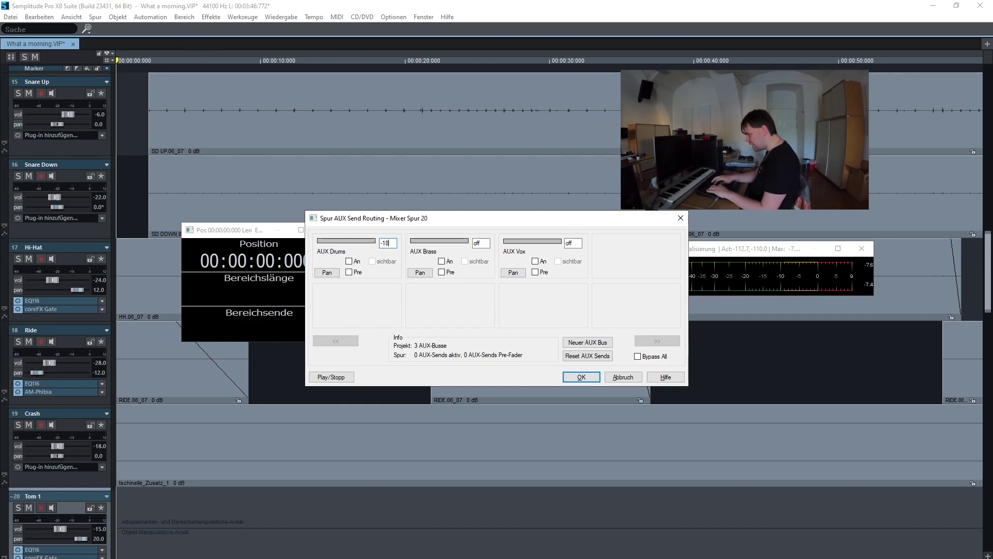
key(Return)
Open the AUX send routing of the Tom 2 track and dismiss it
scroll(498, 314, down, 1)
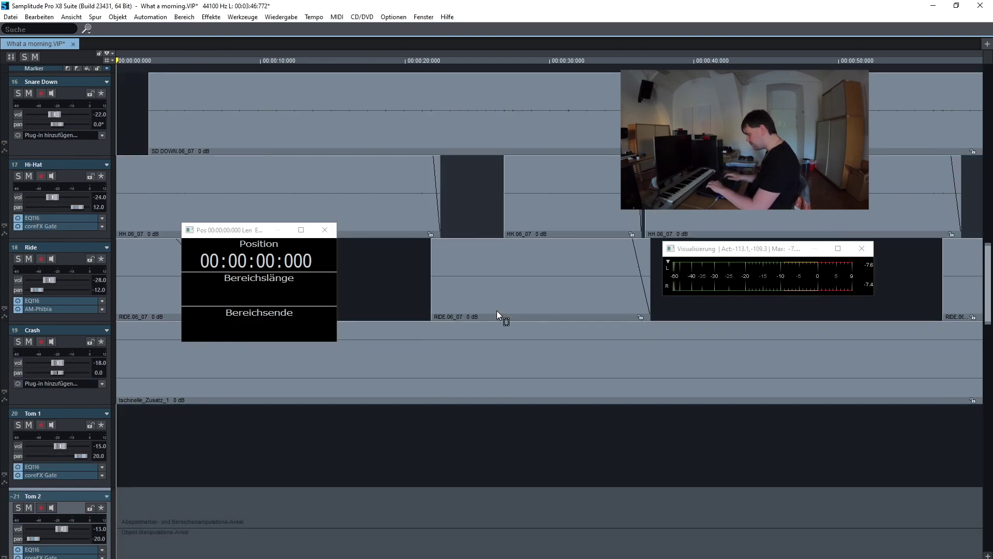
key(alt+s)
key(Down)
key(Down)
key(Down)
key(Down)
key(Down)
key(Down)
key(Down)
key(Down)
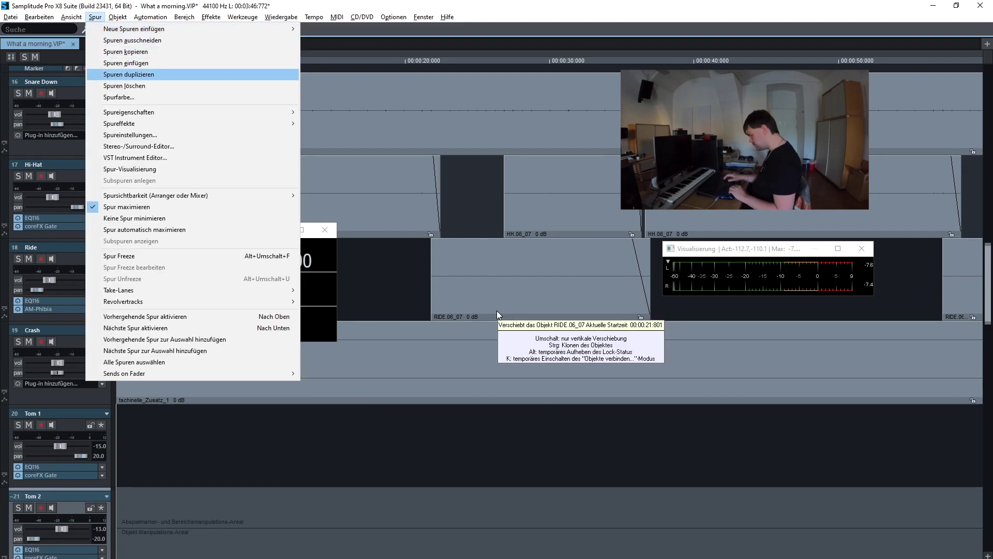
key(Right)
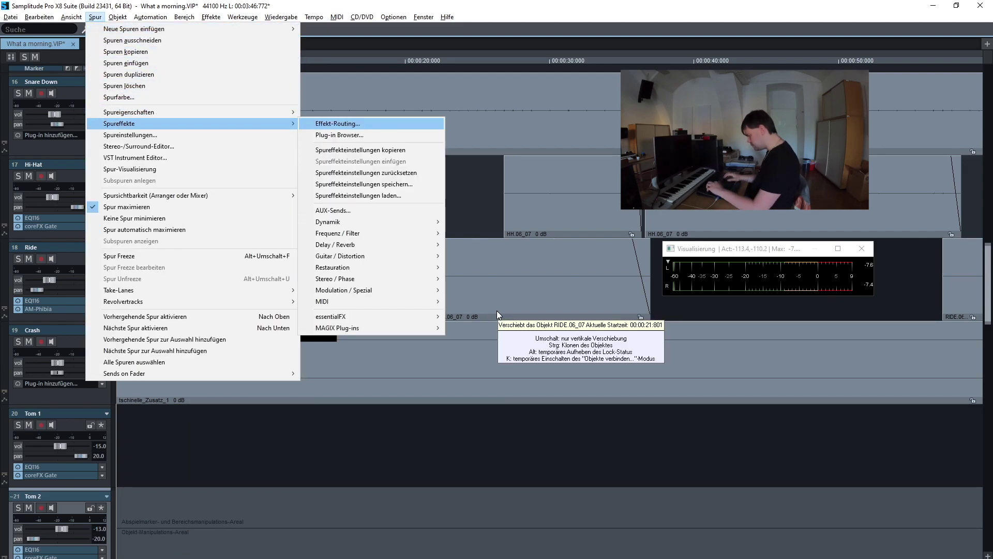
key(Return)
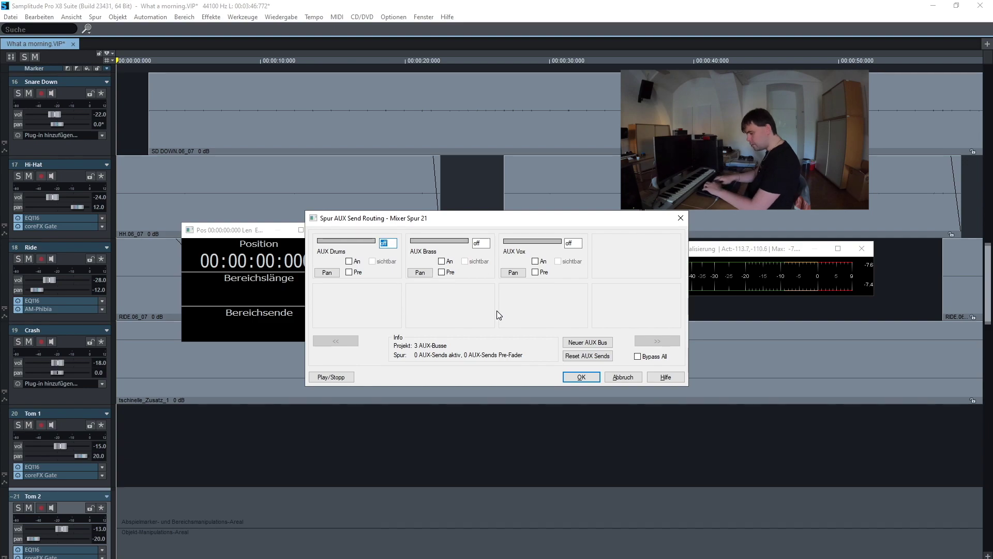
key(Escape)
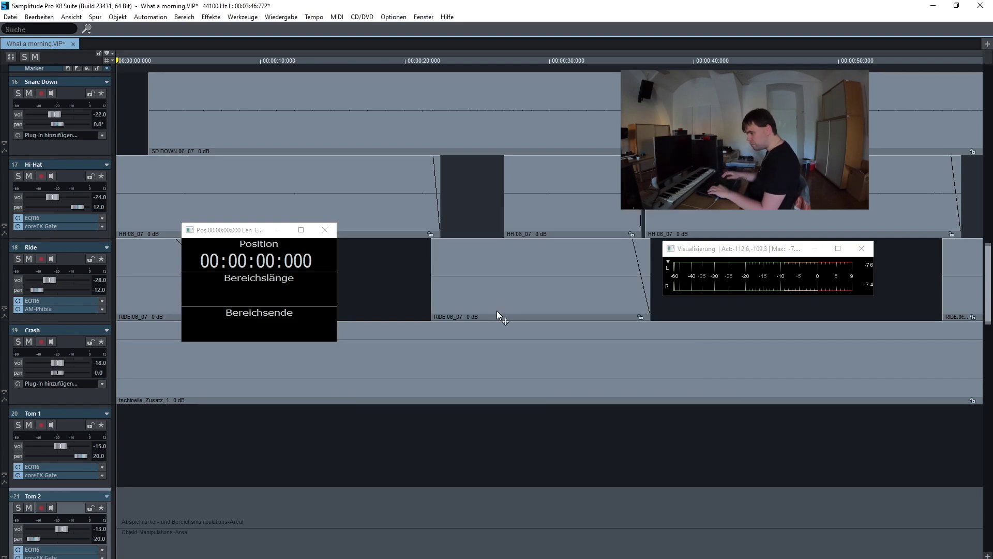
Set the Overhead track's send to AUX Drums to -15 in its AUX send routing
scroll(498, 315, down, 1)
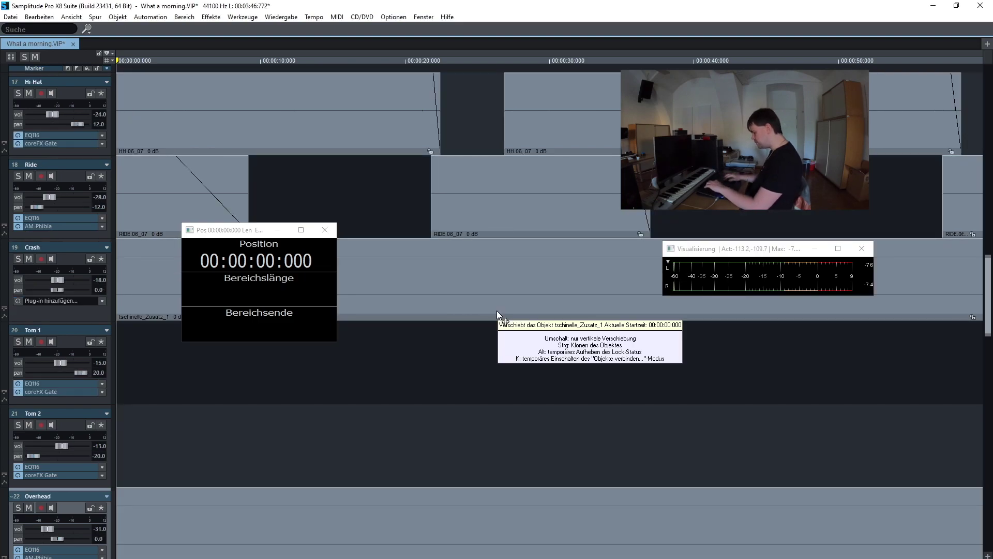
key(alt+s)
key(Down)
key(Down)
key(Down)
key(Down)
key(Down)
key(Down)
key(Down)
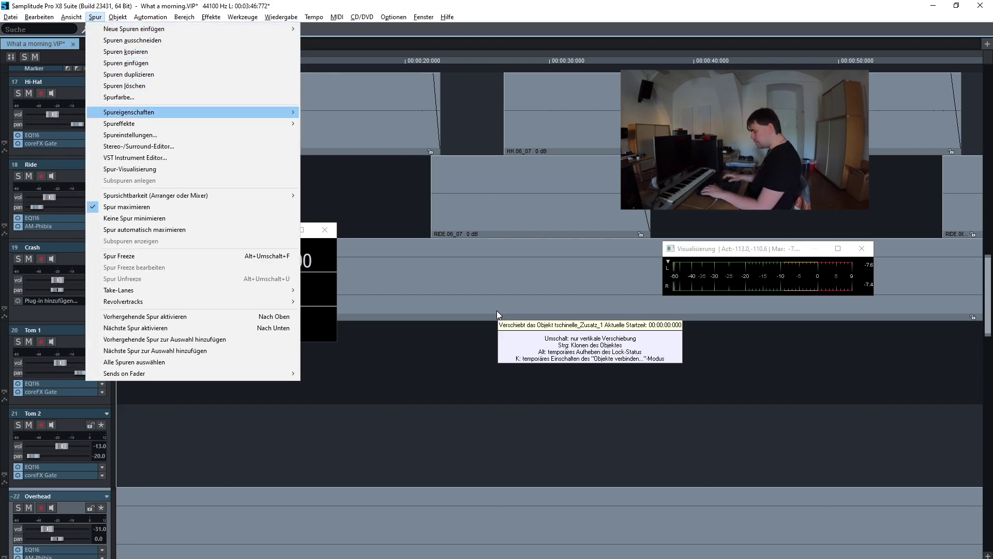
key(Down)
key(Right)
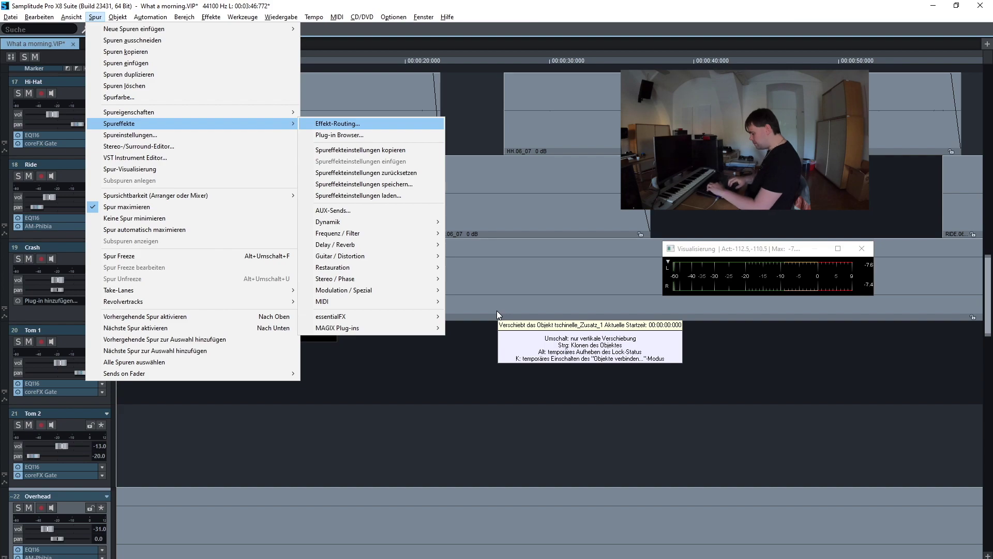
key(a)
key(Tab)
key(Tab)
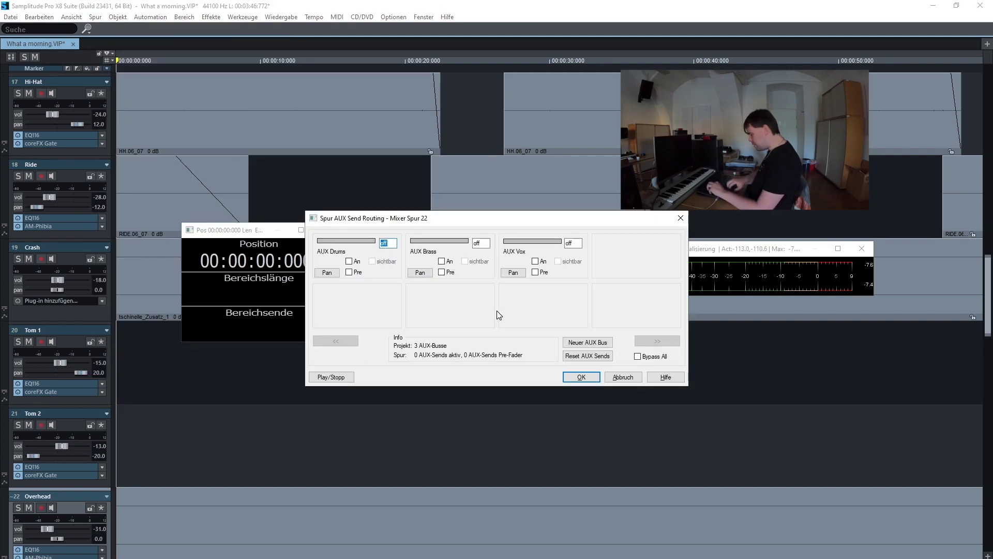
text(-15)
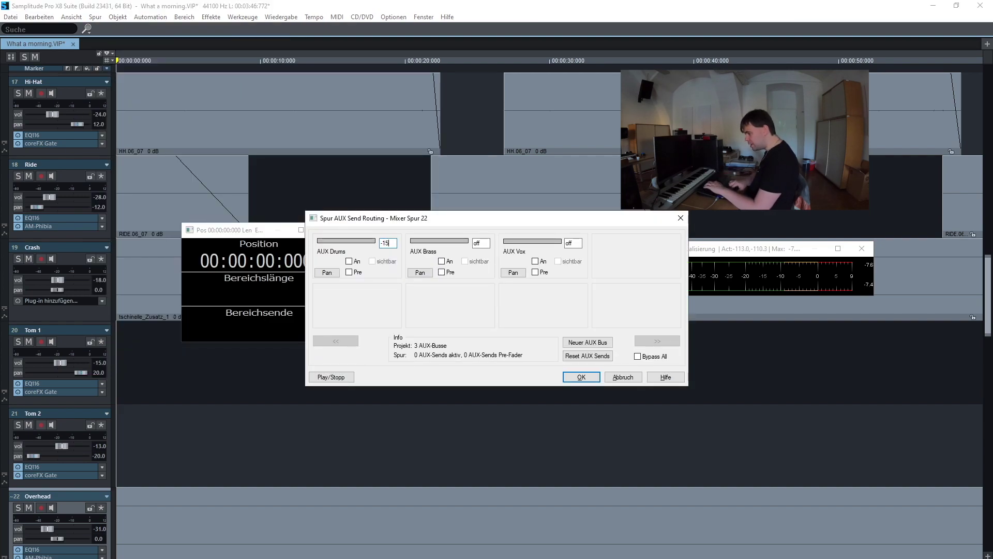
key(Return)
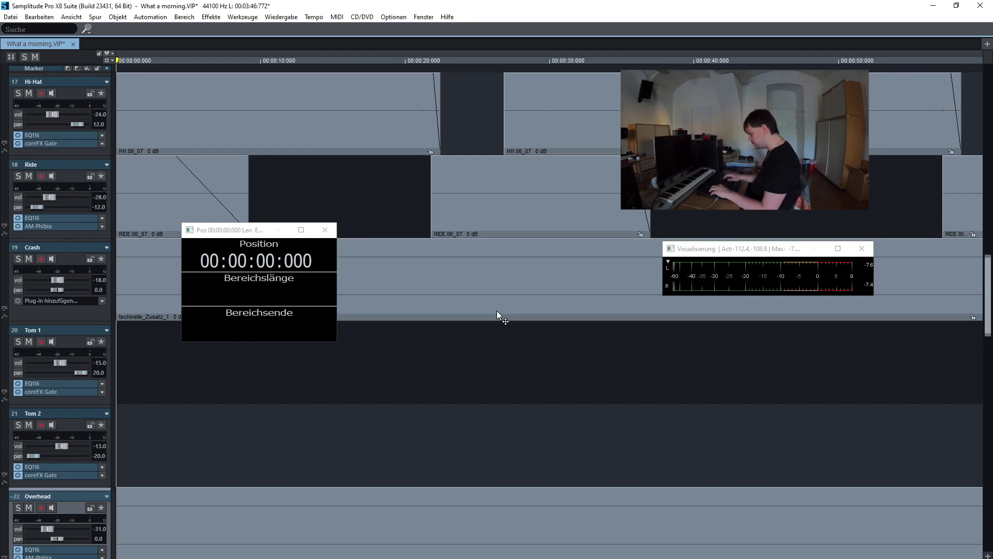
Set the Mono Room track's send to AUX Drums to -21 in its AUX send routing
scroll(498, 314, down, 1)
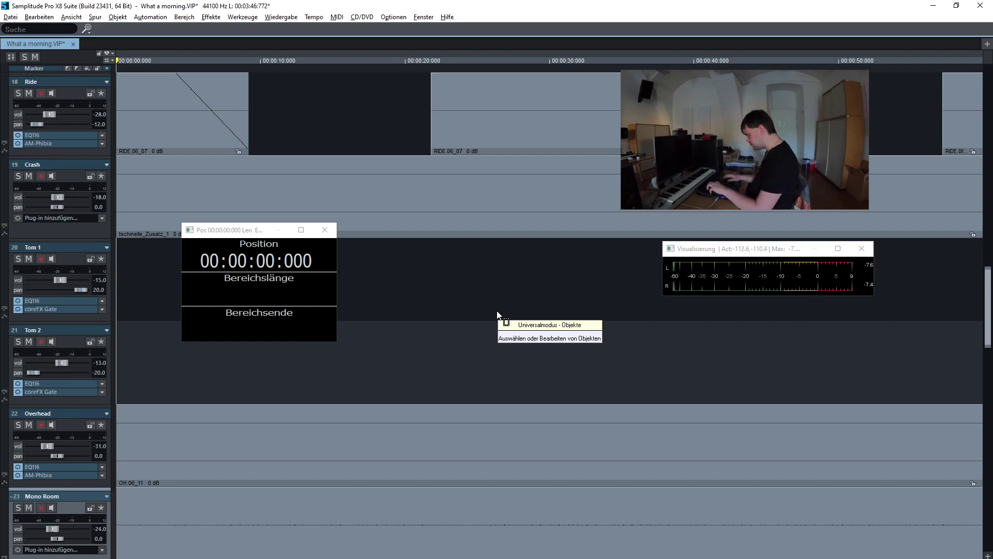
key(alt+s)
key(Down)
key(Down)
key(Down)
key(Down)
key(Down)
key(Down)
key(Down)
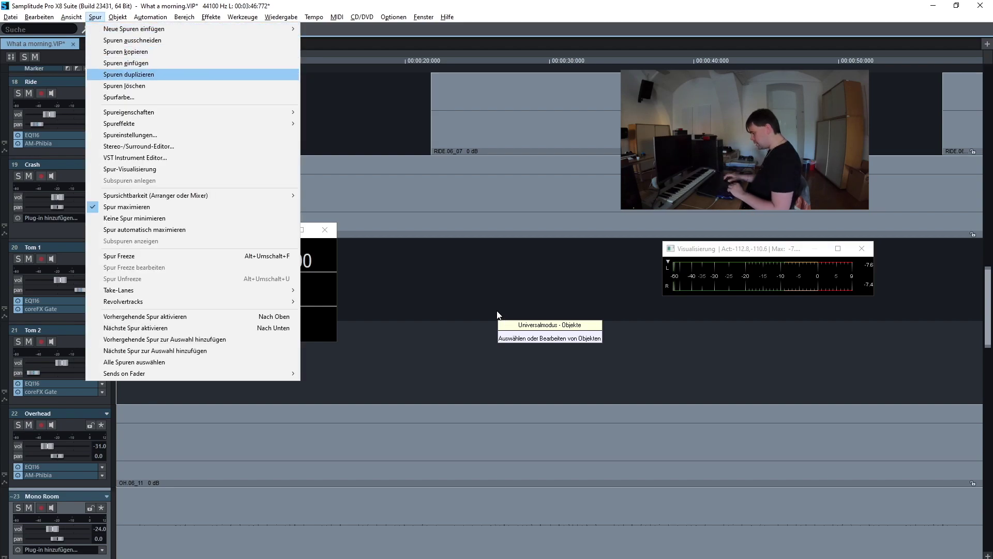
key(Down)
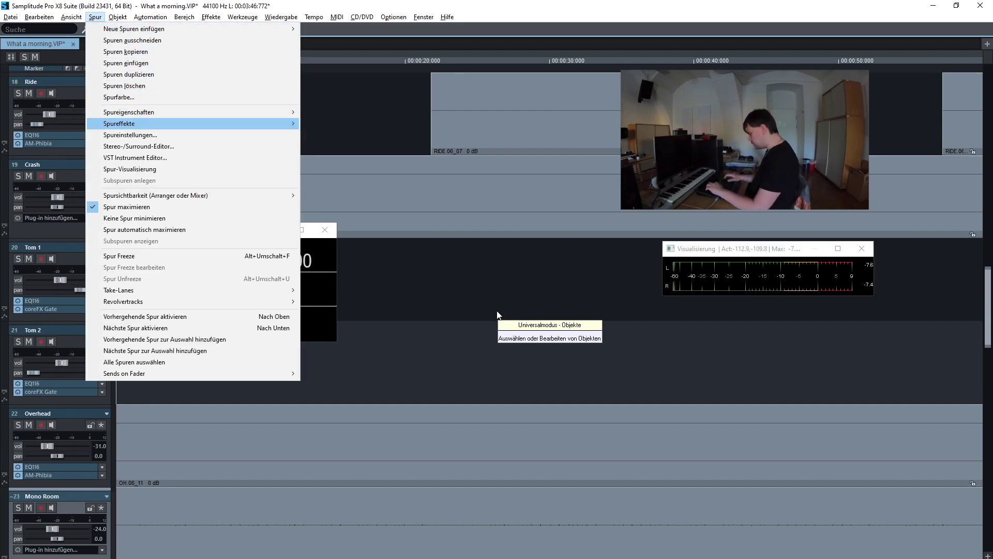
key(Right)
key(Return)
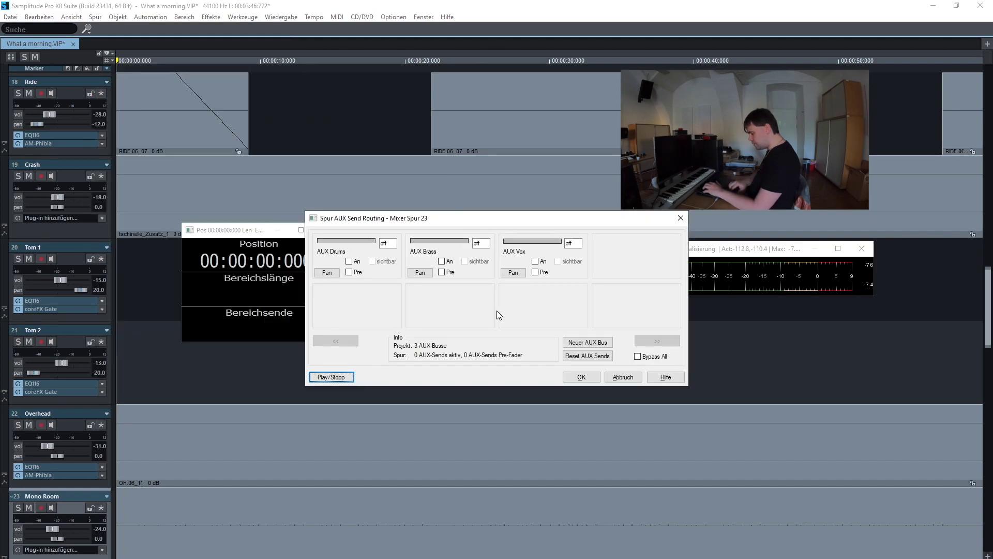
text(-20)
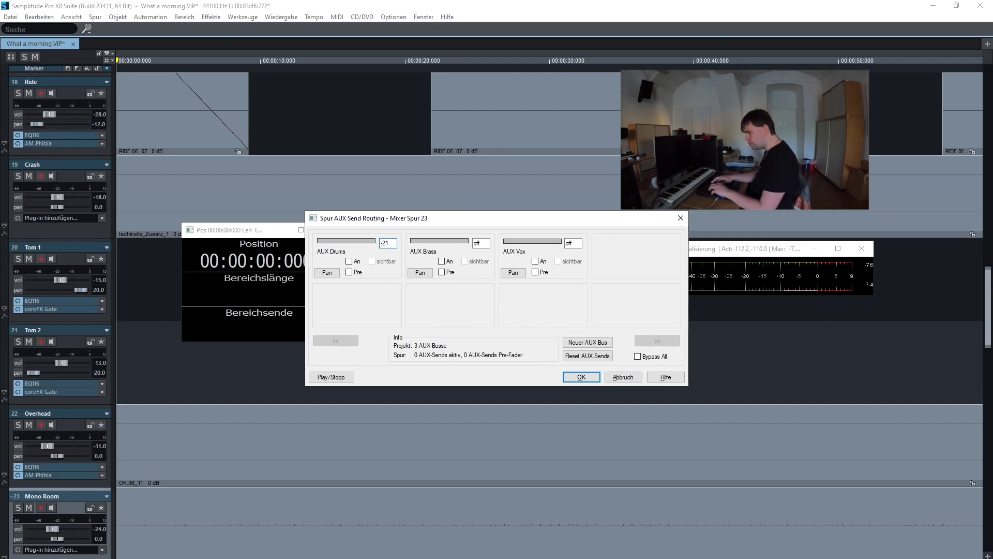
key(Return)
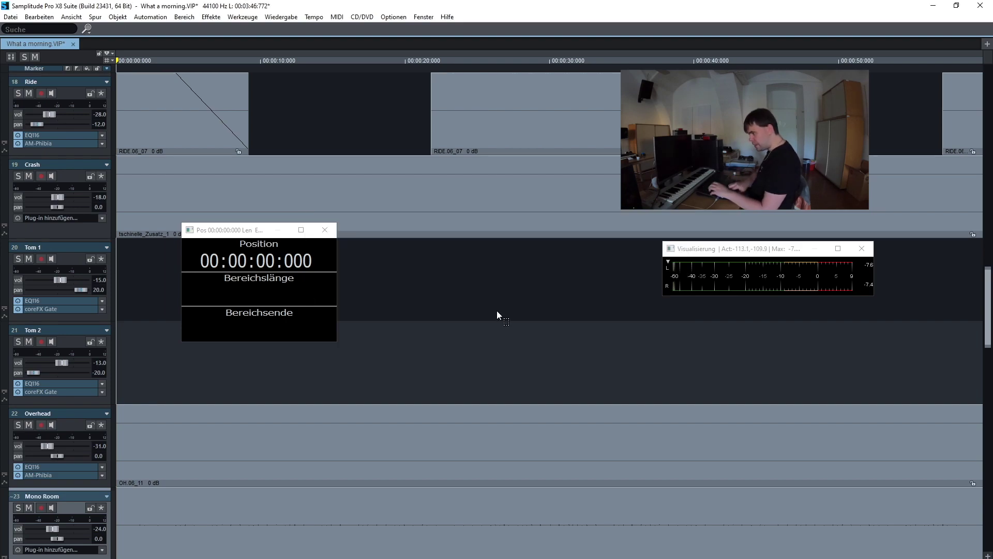
Solo the AUX Drums track and play back the project from the start to hear the sends
scroll(498, 315, down, 1)
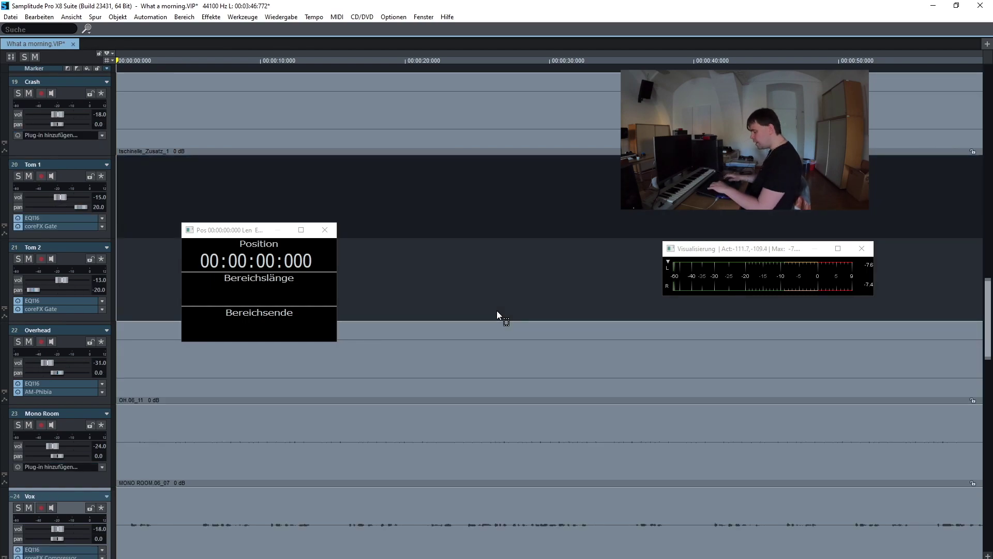
scroll(498, 315, down, 5)
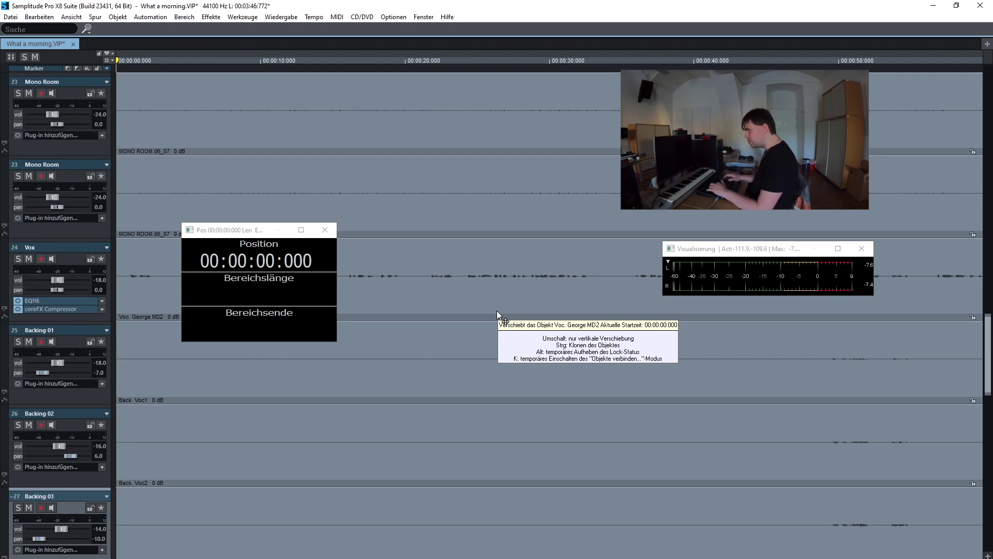
scroll(498, 315, down, 1)
key(alt+s)
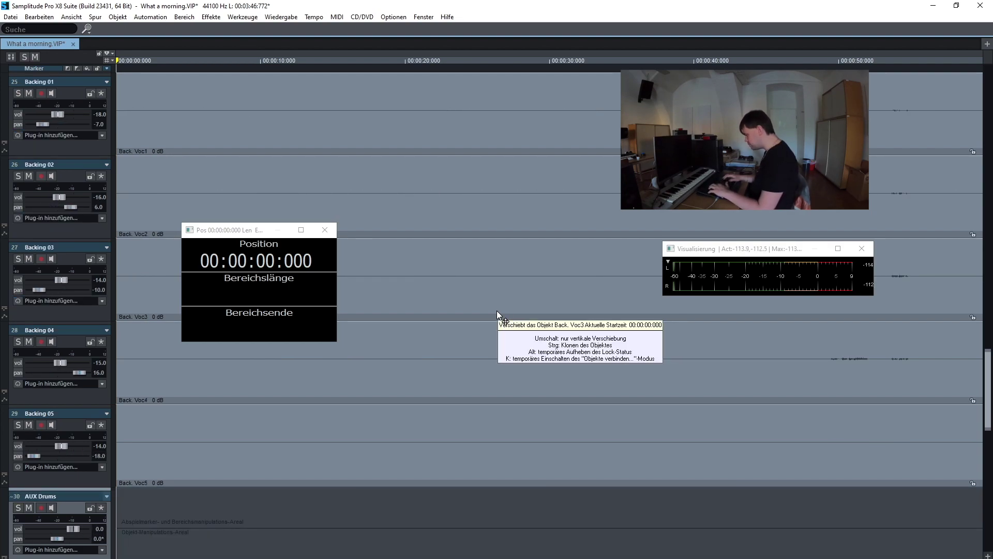
key(space)
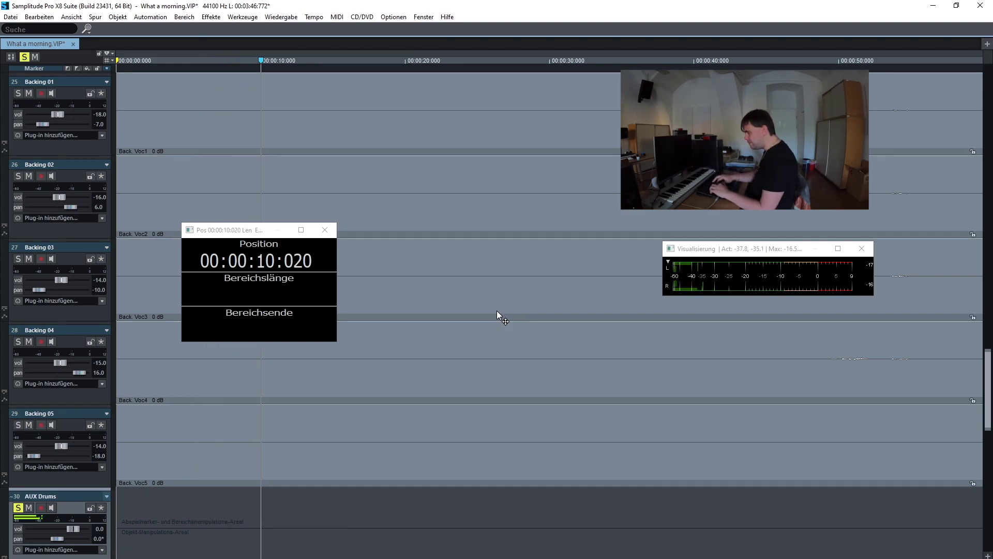
key(space)
Insert the VariVerb Pro reverb into the first plug-in slot of AUX Drums in the mixer
key(m)
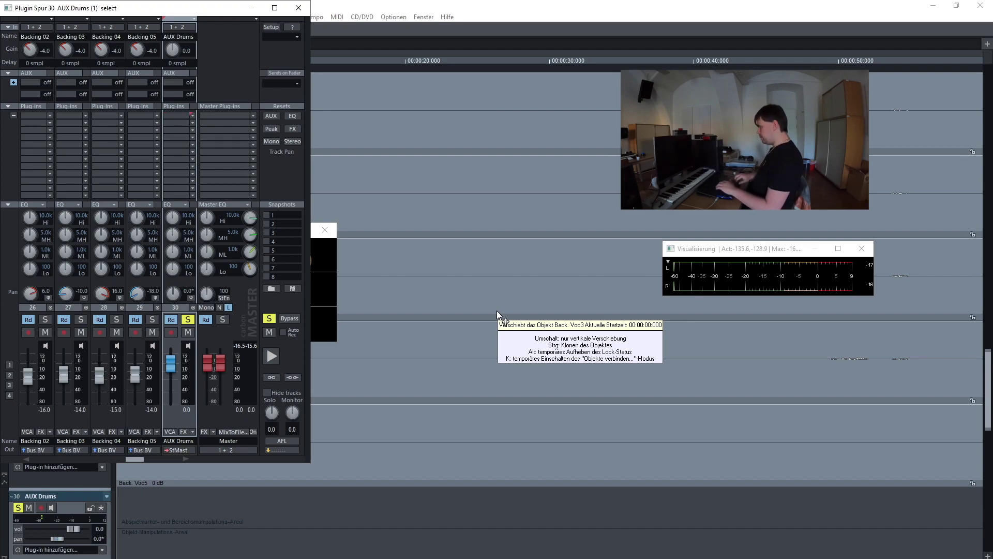
right_click(497, 312)
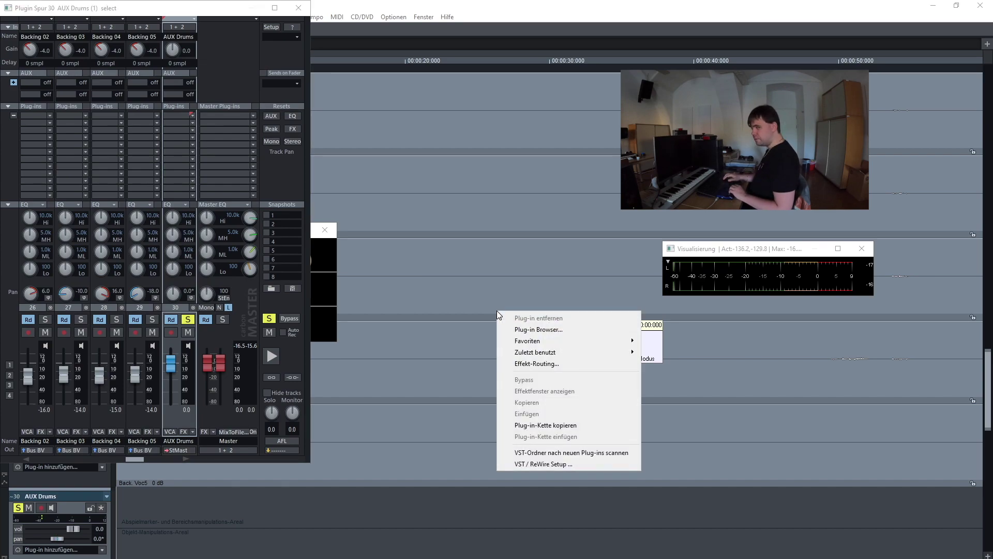
key(Down)
key(Down)
key(Down)
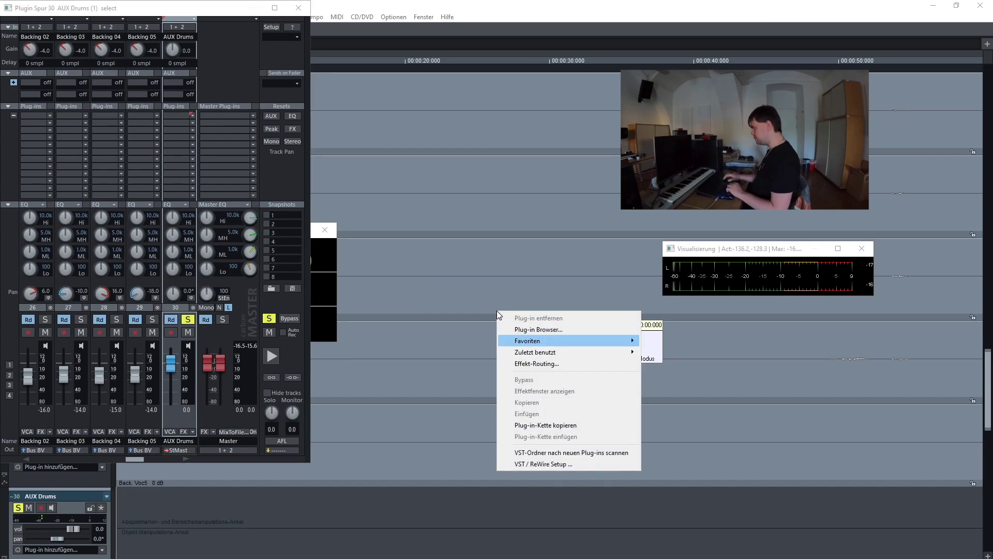
key(Up)
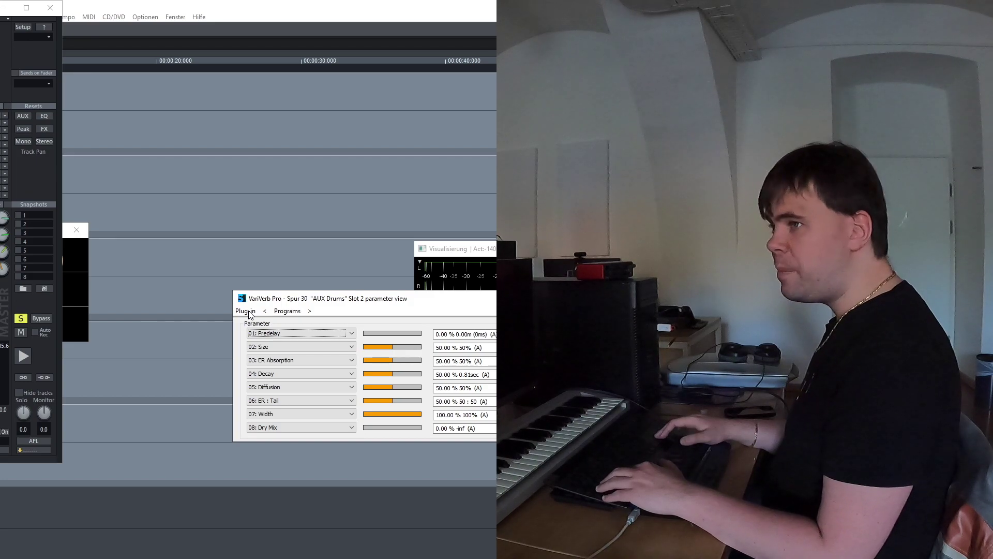
Load the Percussion Room B program in VariVerb Pro on AUX Drums
key(alt)
key(Down)
key(Right)
key(Right)
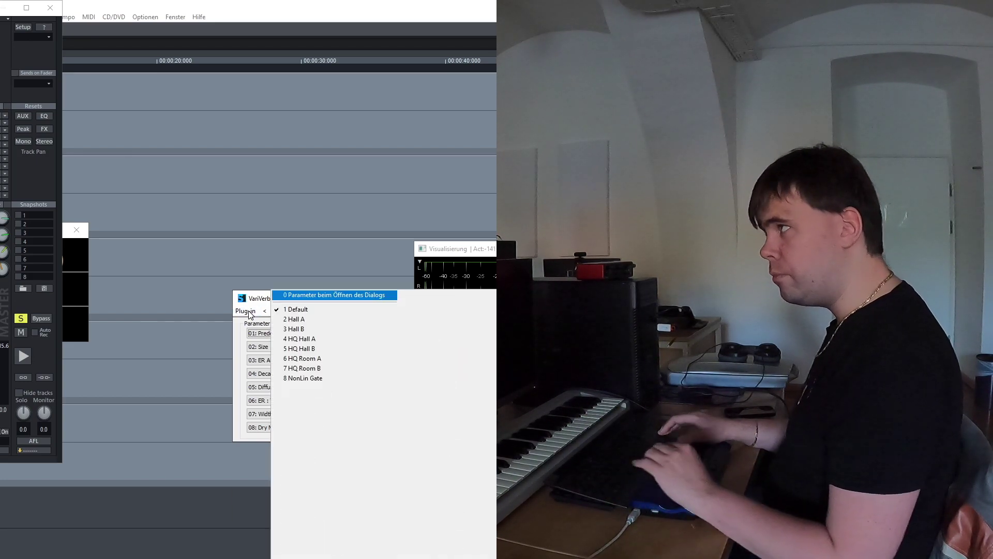
key(Down)
key(Down)
key(Down)
key(Down)
key(Down)
key(Down)
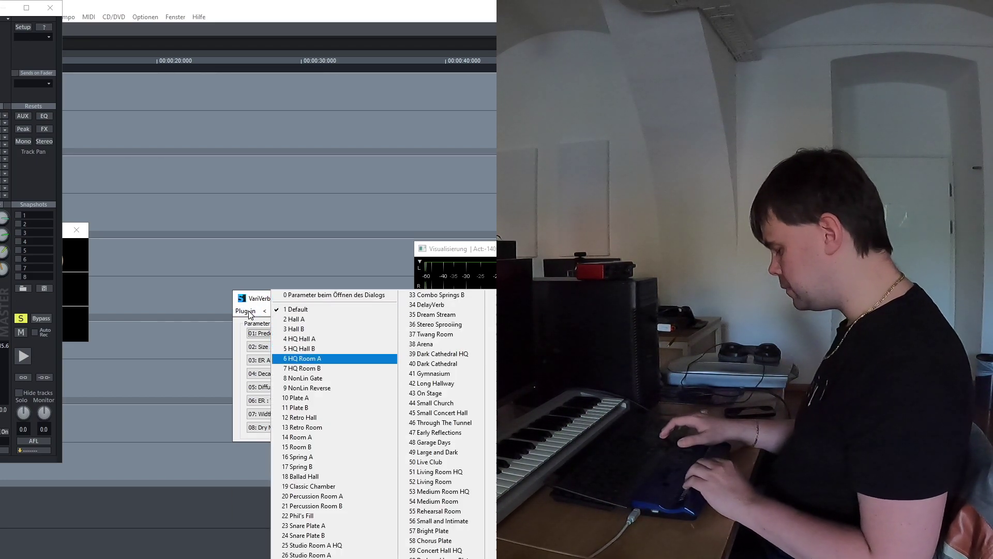
key(Down)
key(Down)
key(Down)
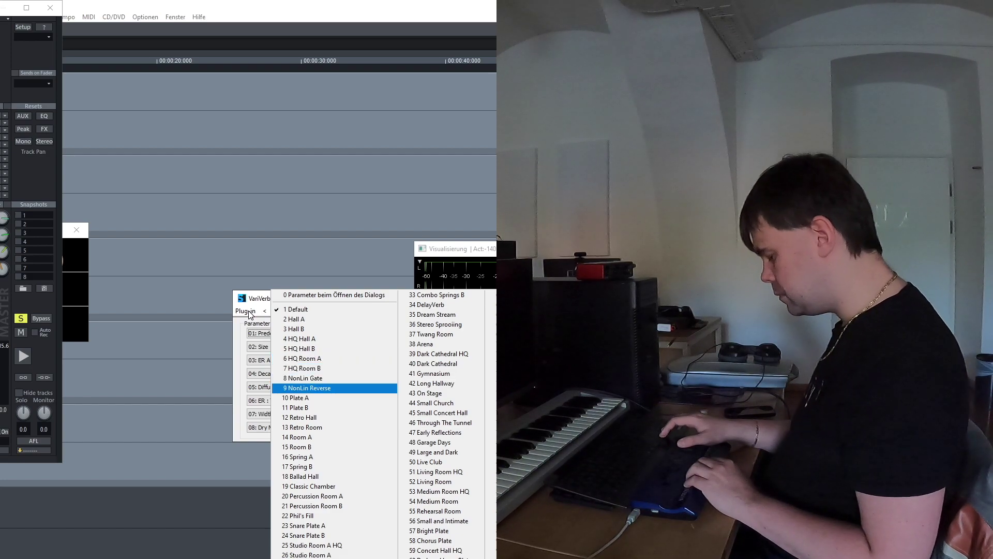
key(Down)
key(Down)
key(Up)
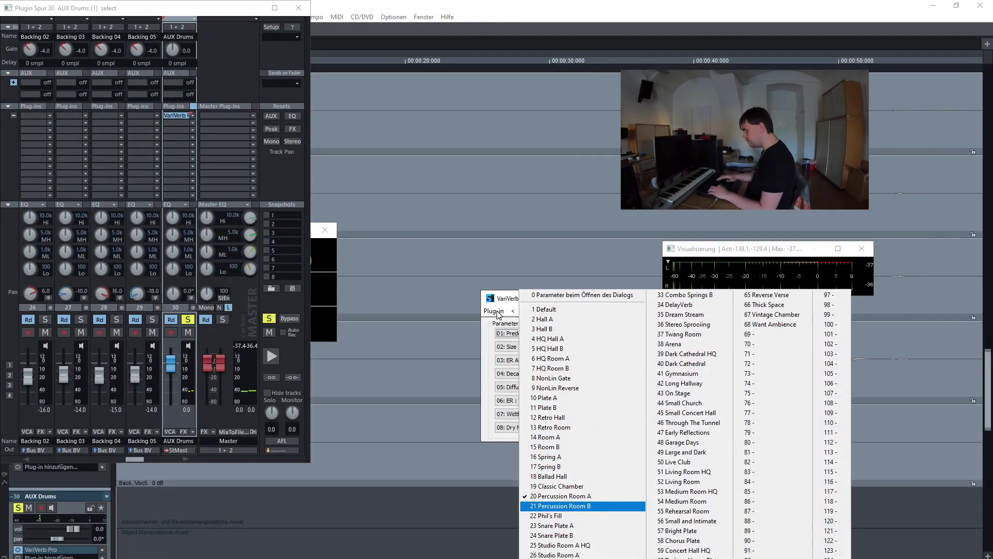
key(Return)
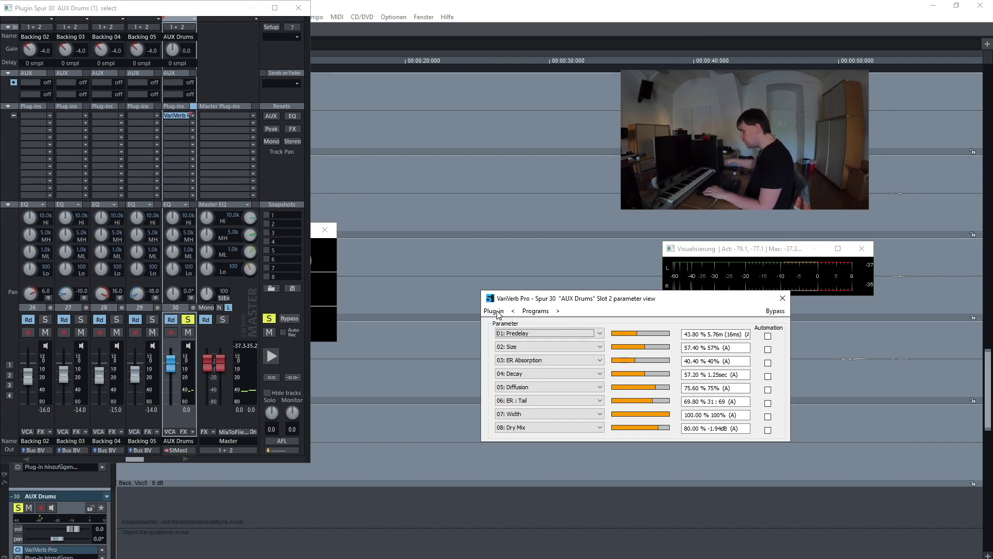
Set the Size parameter of VariVerb Pro on AUX Drums to 60 %
key(Tab)
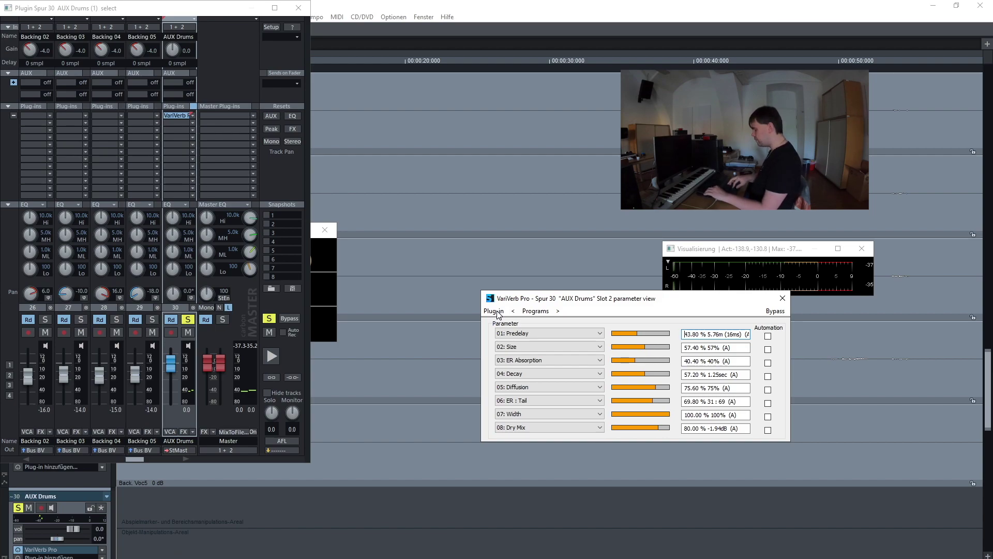
key(shift+Tab)
key(Down)
key(Tab)
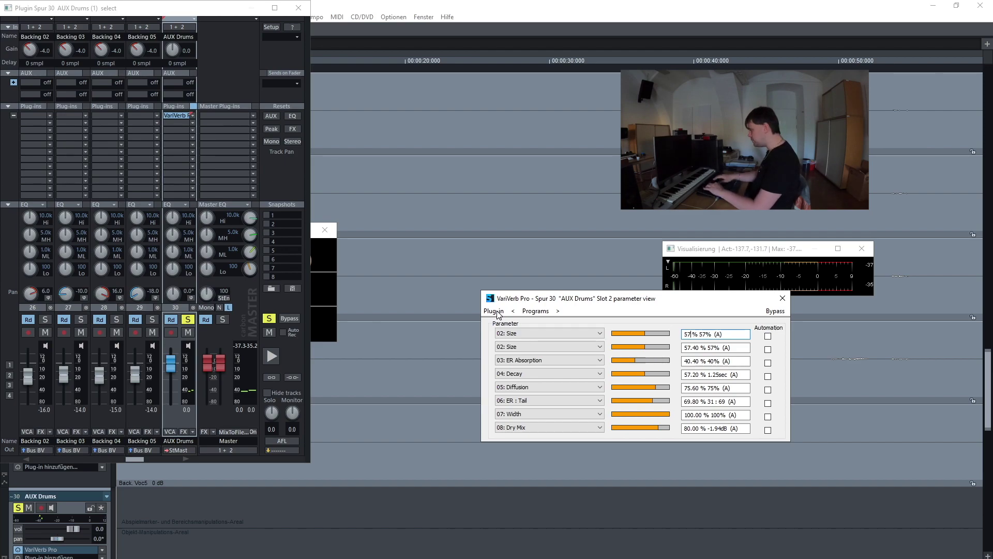
key(Return)
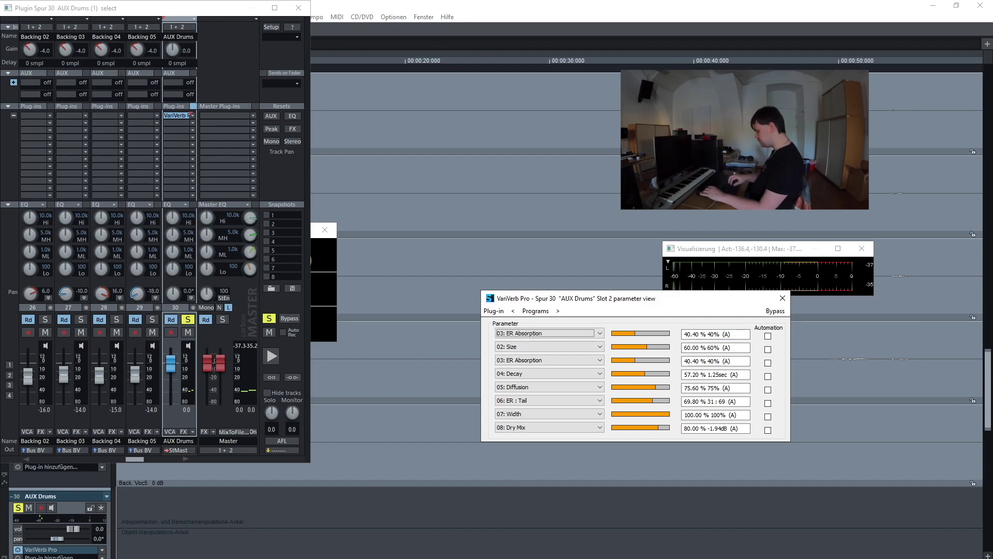
Set the Decay parameter of VariVerb Pro on AUX Drums to 63 %
key(Down)
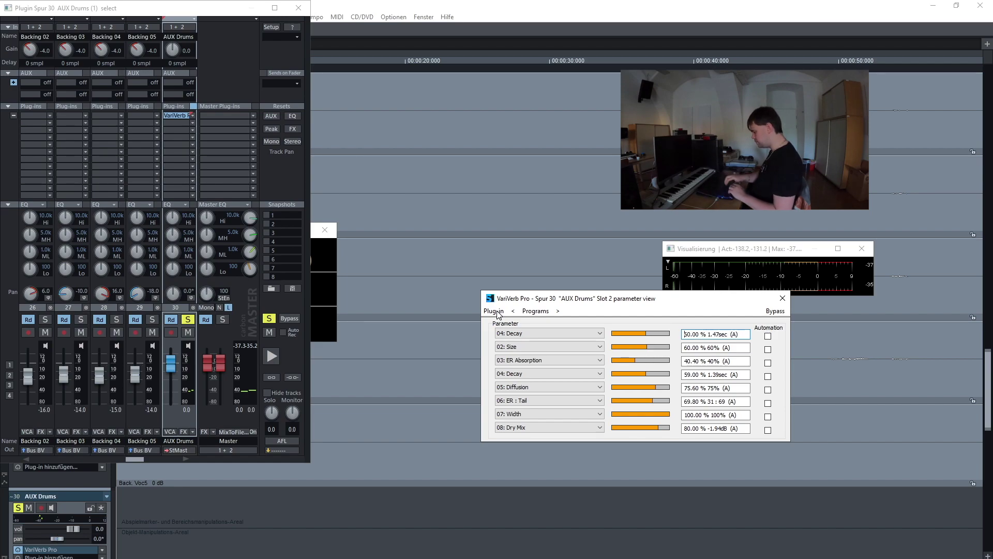
key(Tab)
key(Tab)
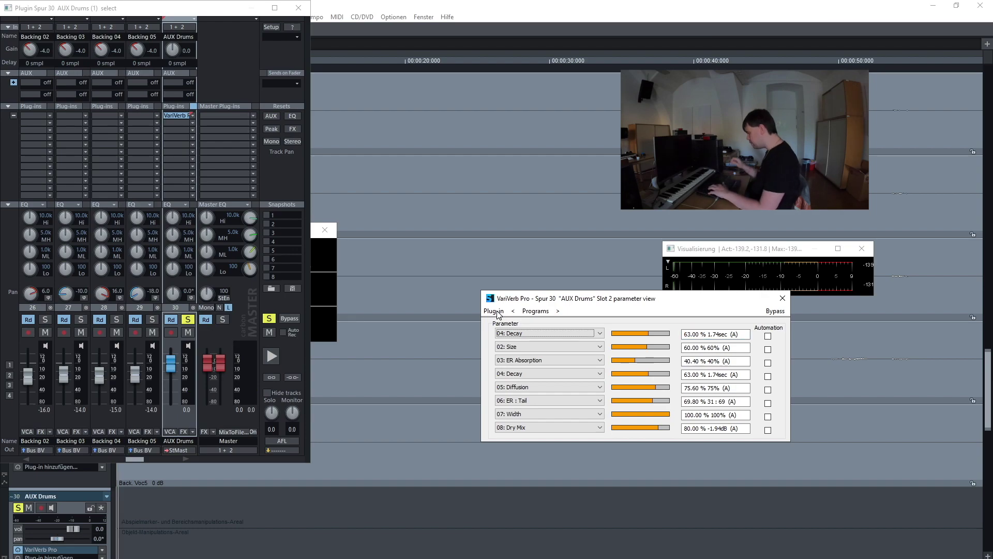
Start playback and set the Decay parameter of VariVerb Pro on AUX Drums to 60 %
key(space)
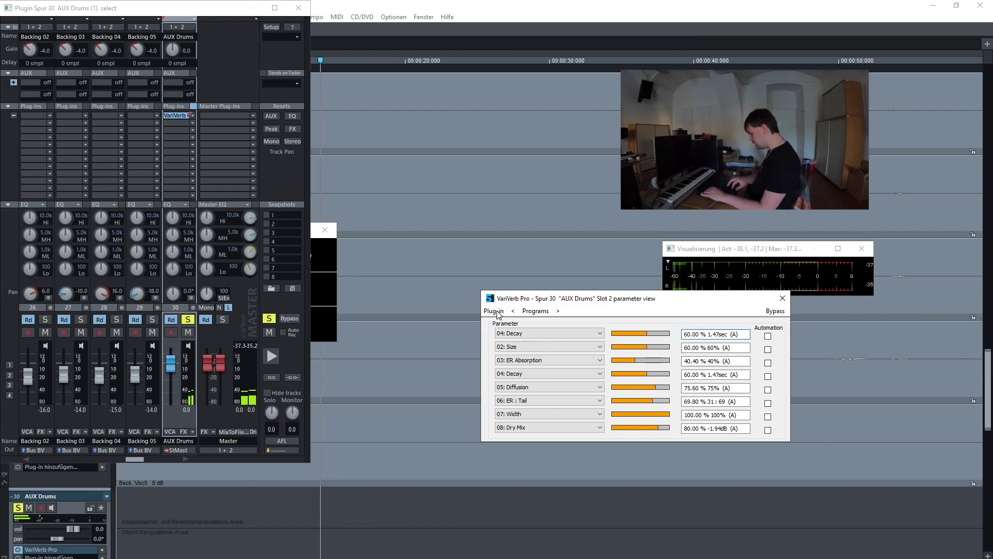
key(shift+Tab)
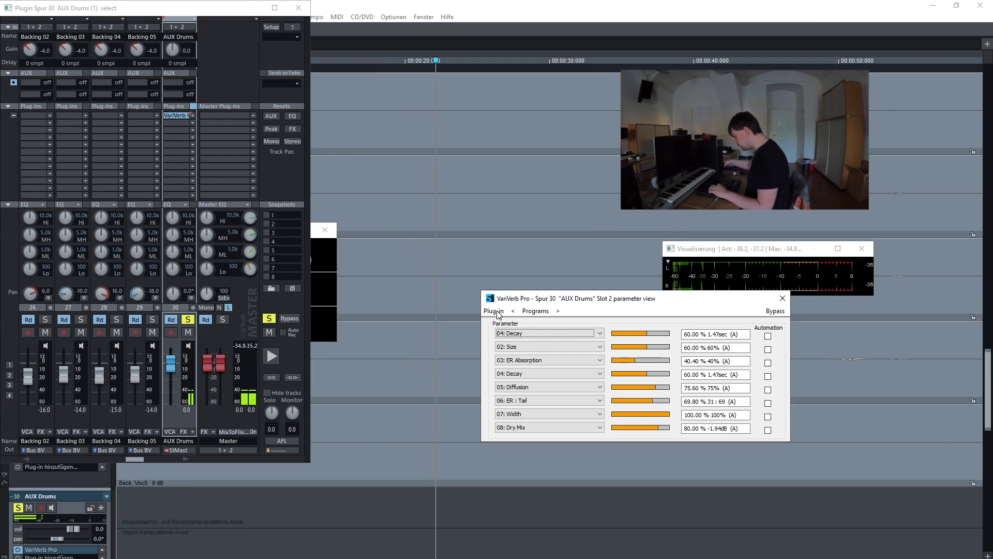
Set the Diffusion parameter of VariVerb Pro on AUX Drums to 100 %
key(Down)
key(Tab)
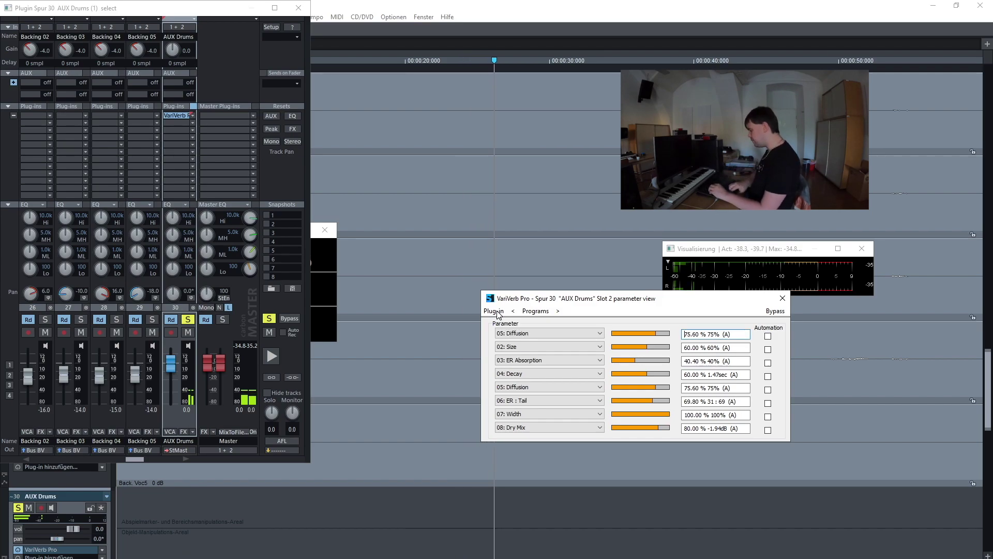
key(Right)
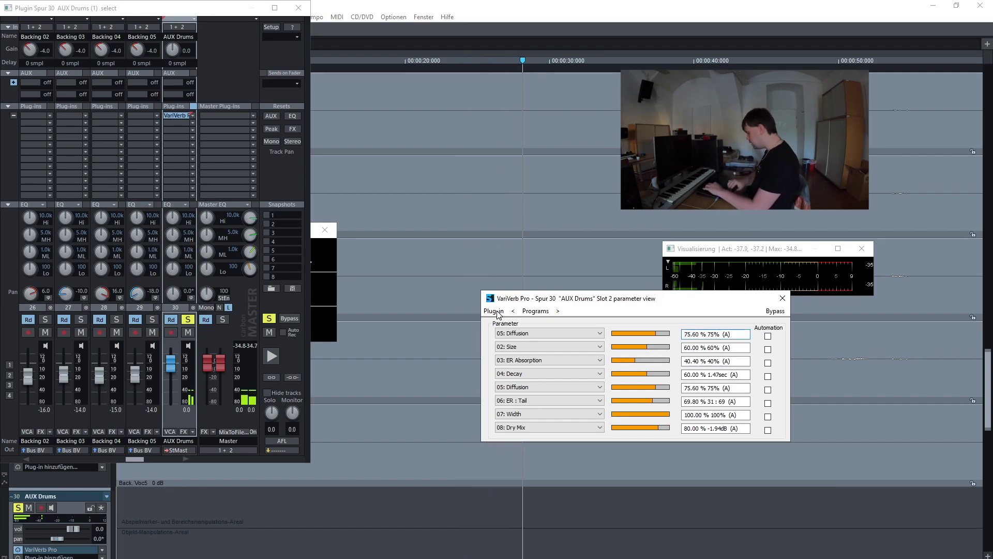
key(BackSpace)
key(Delete)
text(100)
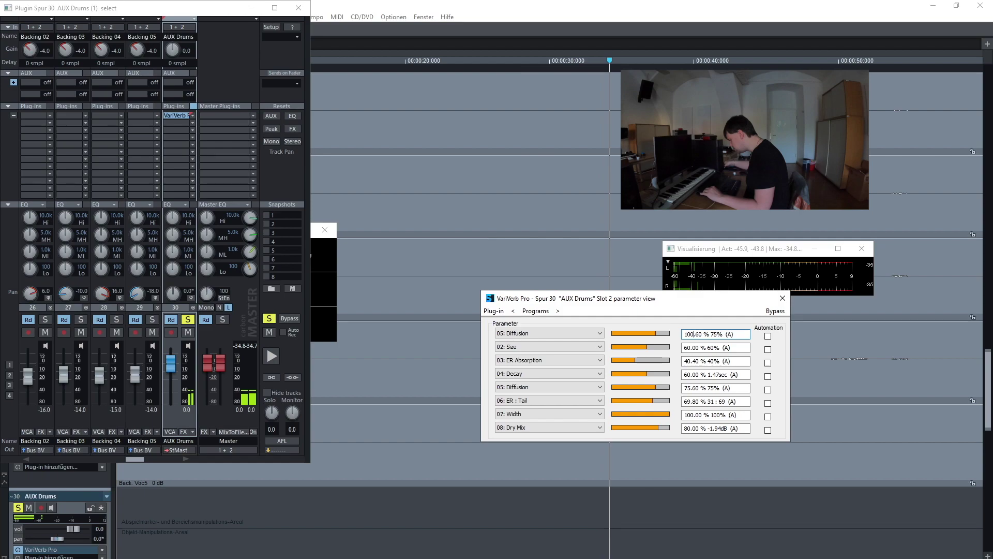
key(Return)
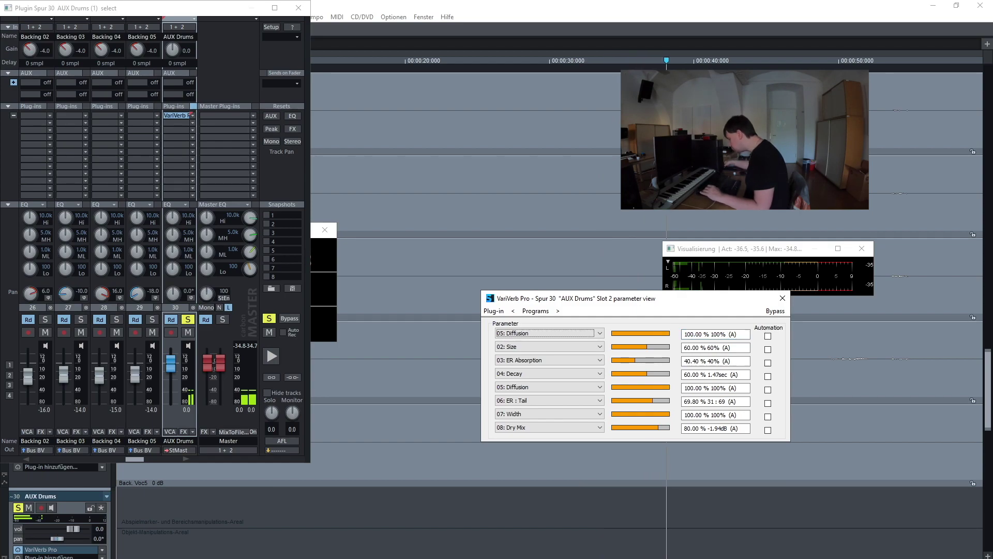
Set the Dry Mix parameter of VariVerb Pro on AUX Drums to 0 %
key(Down)
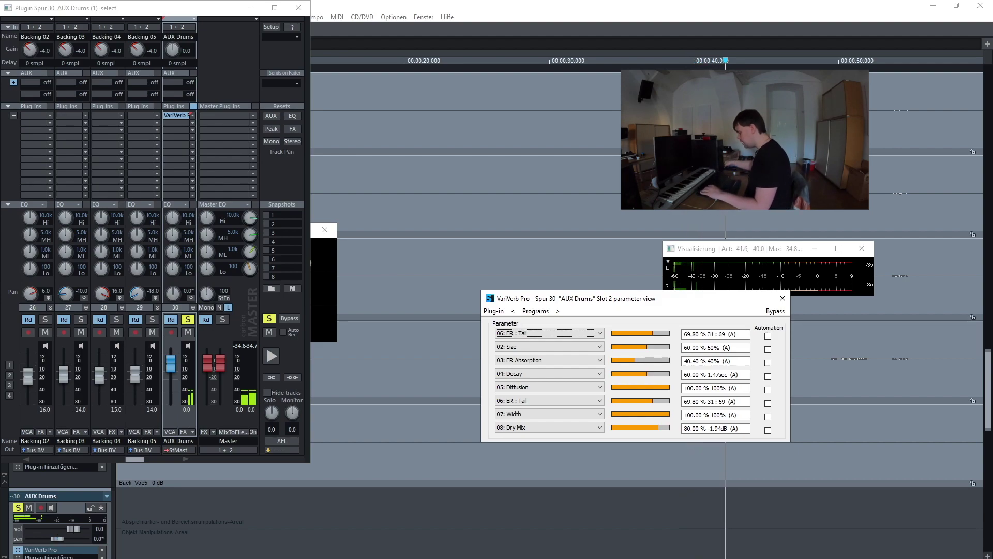
key(Down)
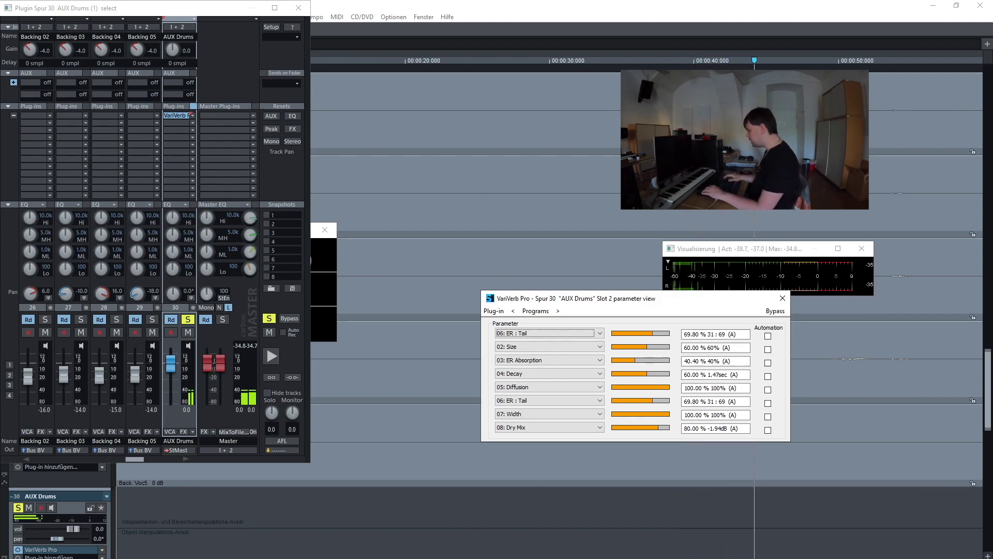
key(Tab)
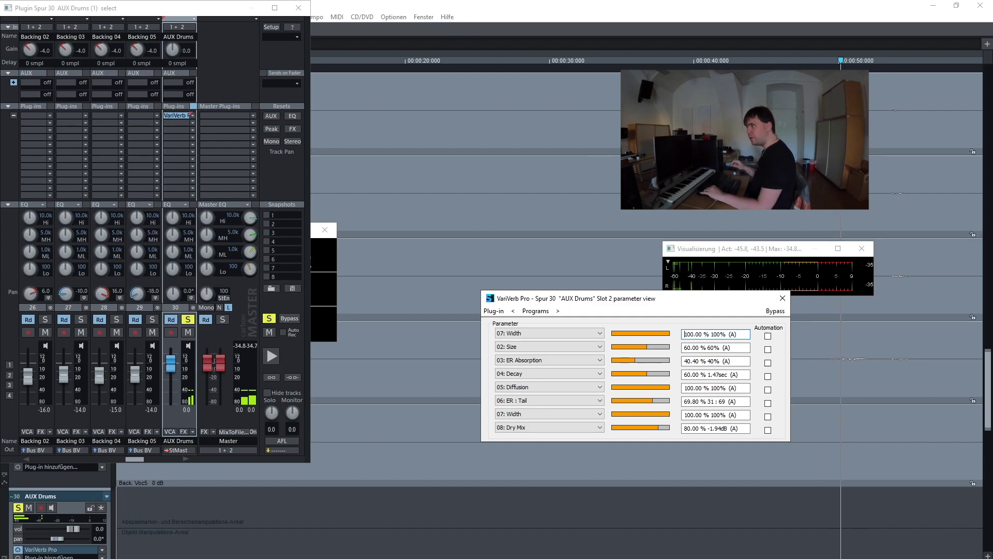
key(shift+Tab)
key(Down)
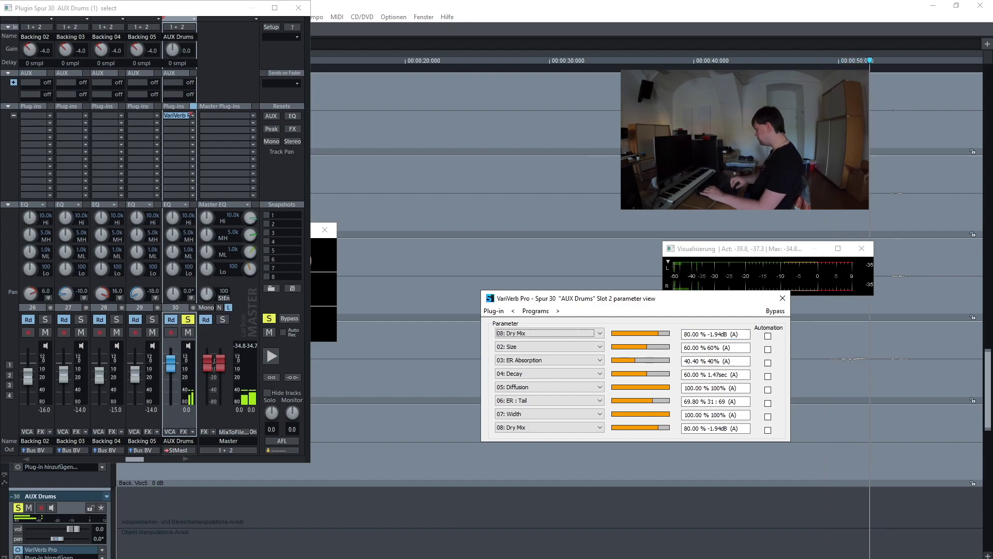
key(Tab)
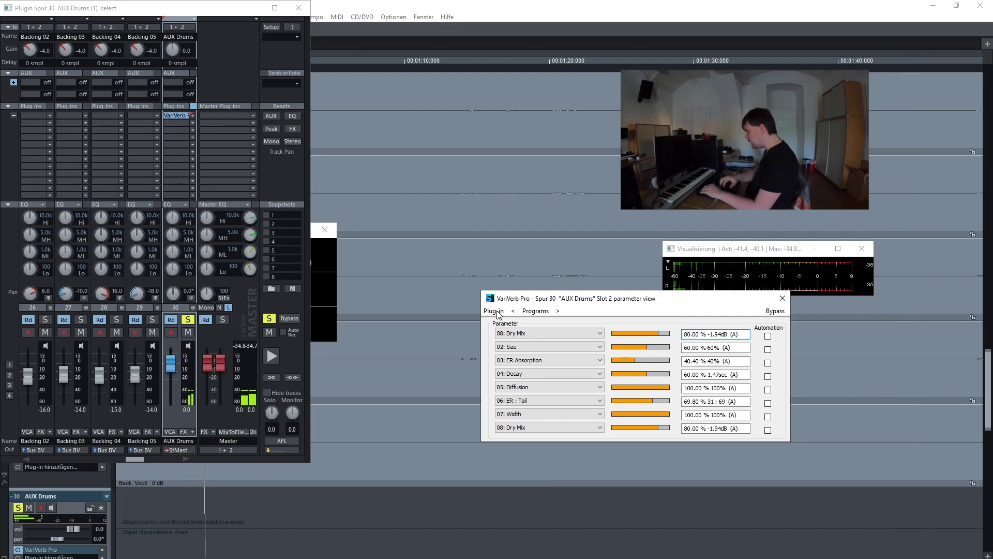
key(Delete)
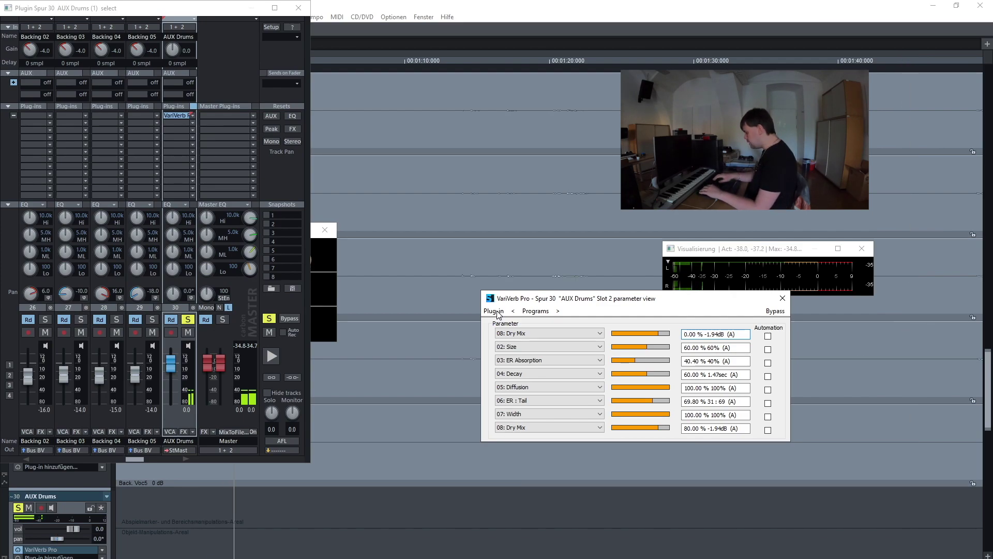
text(10)
key(Return)
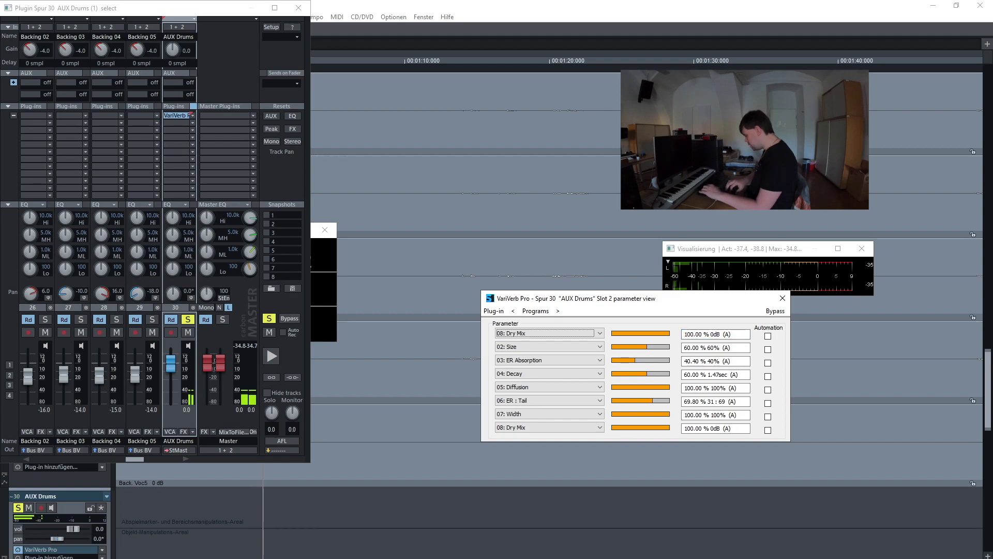
text(0)
key(Delete)
key(Delete)
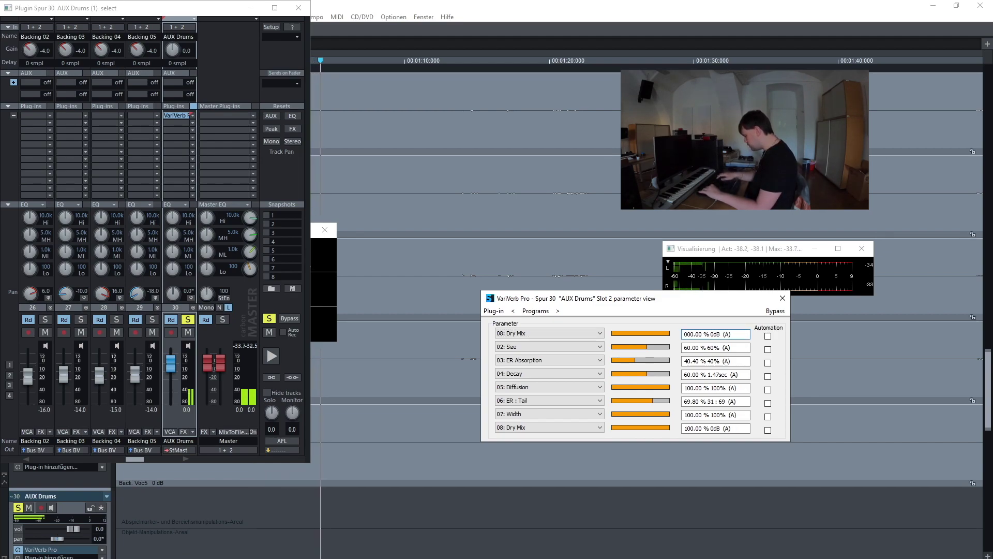
key(Return)
Set the Wet Mix parameter of VariVerb Pro on AUX Drums to 100 %
key(Down)
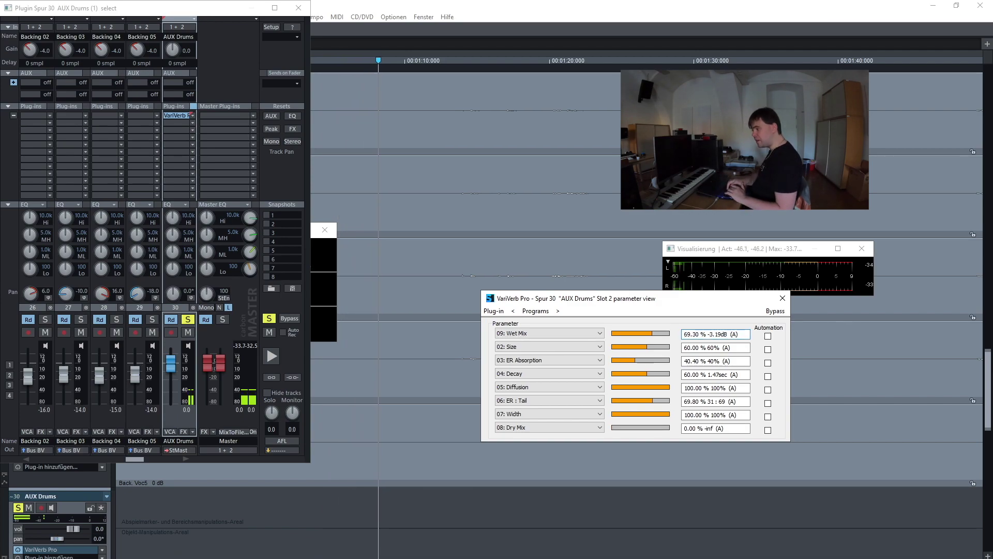
key(Right)
key(Right)
key(BackSpace)
key(BackSpace)
text(100)
key(Return)
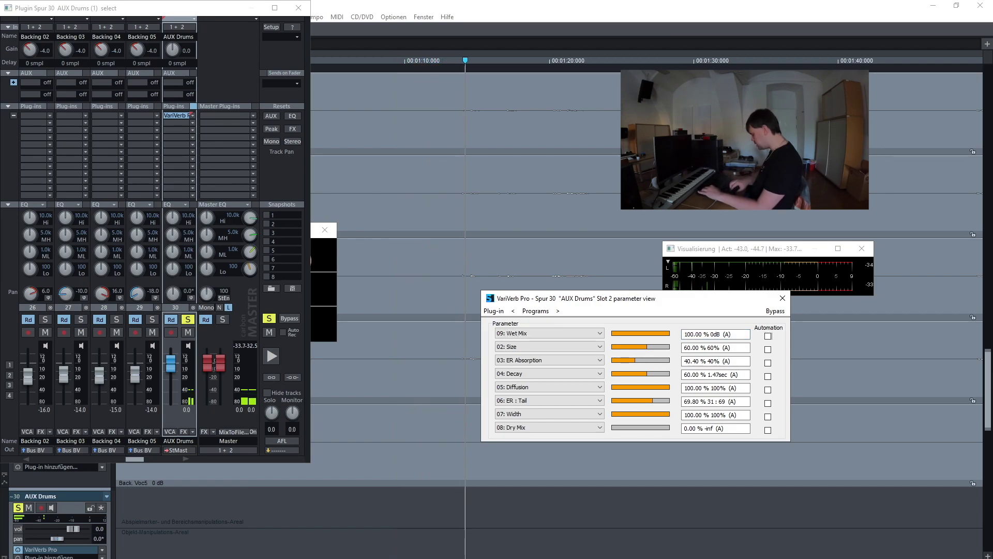
key(shift+Tab)
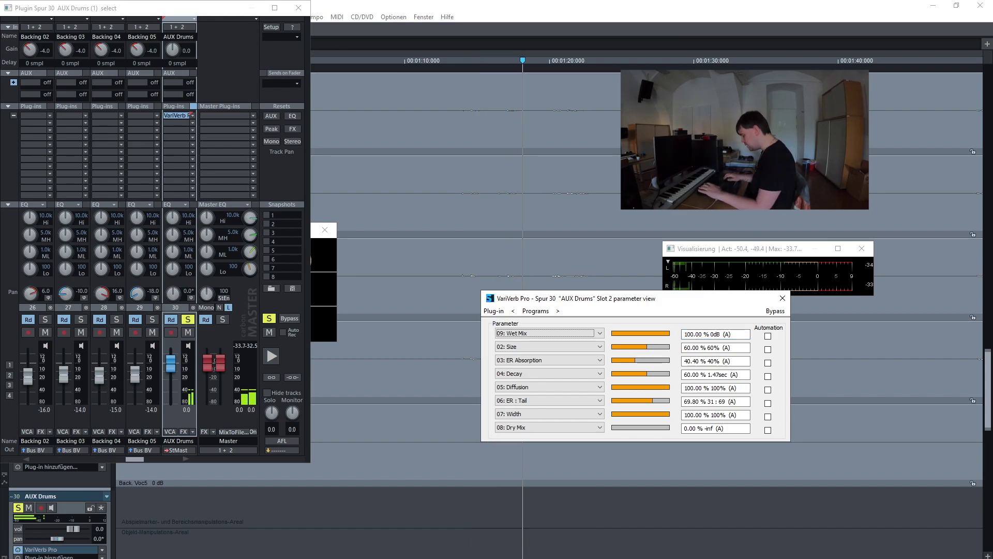
key(Down)
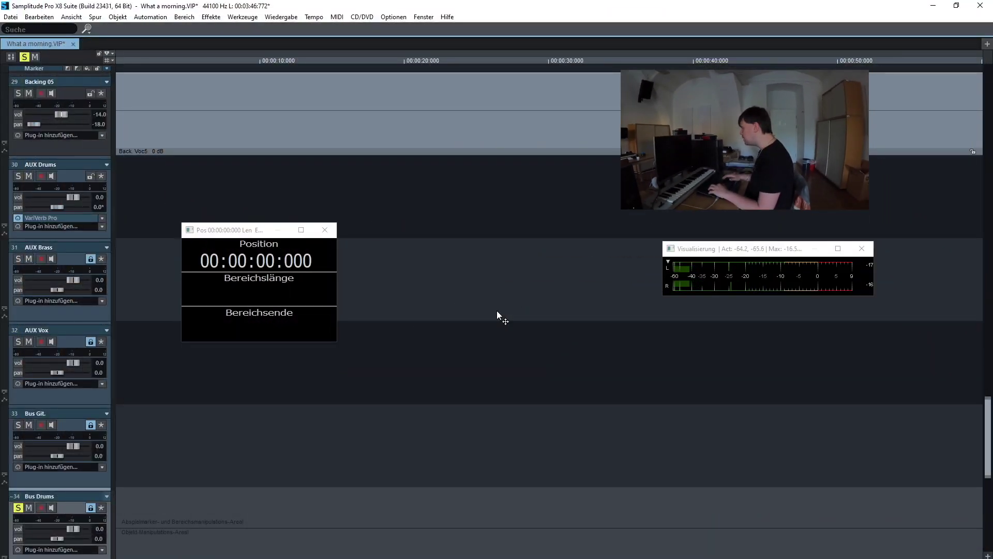
Play the project with Bus Drums soloed and select the AUX Drums track
key(space)
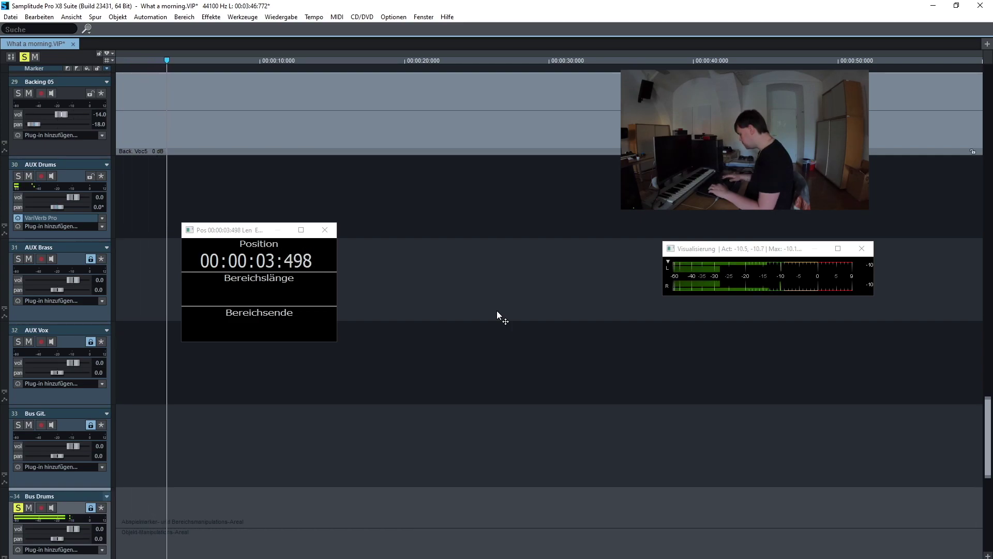
key(Up)
key(Up)
key(Up)
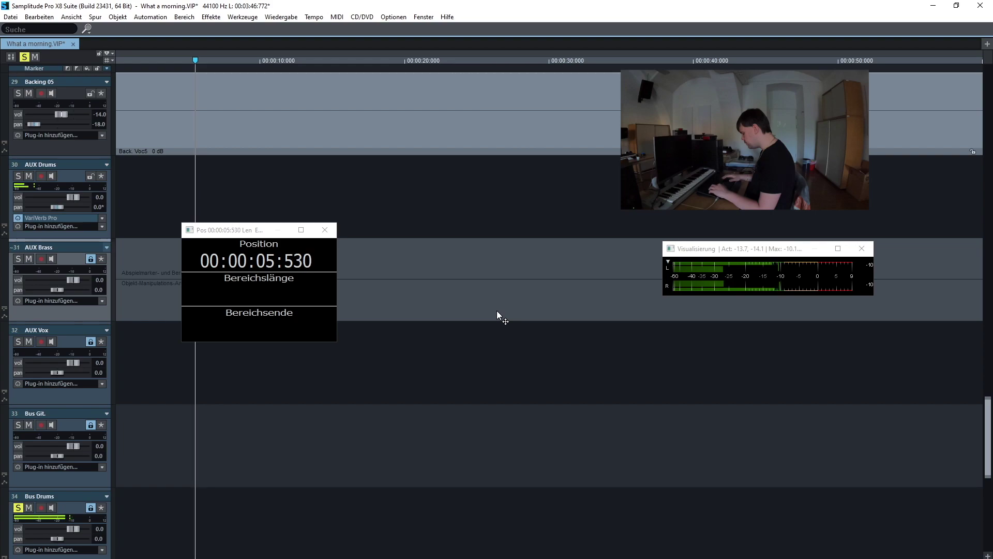
key(Up)
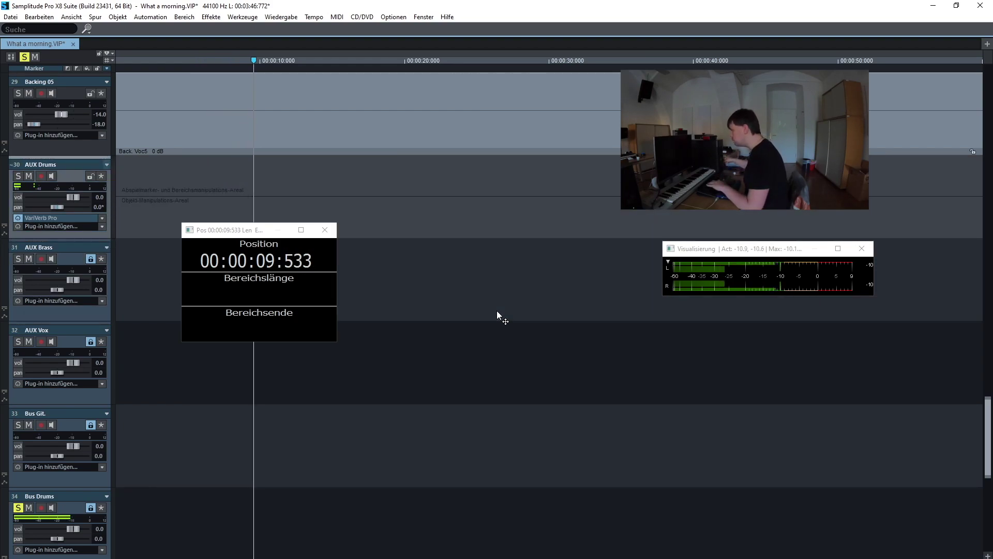
Solo AUX Drums in place of Bus Drums and play the drum reverb on its own from the start
key(alt+shift+m)
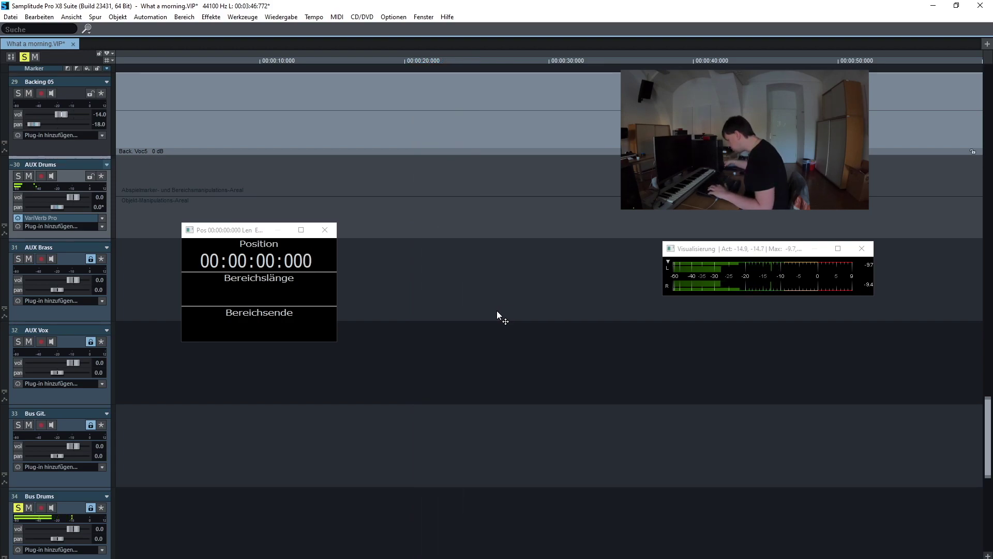
key(space)
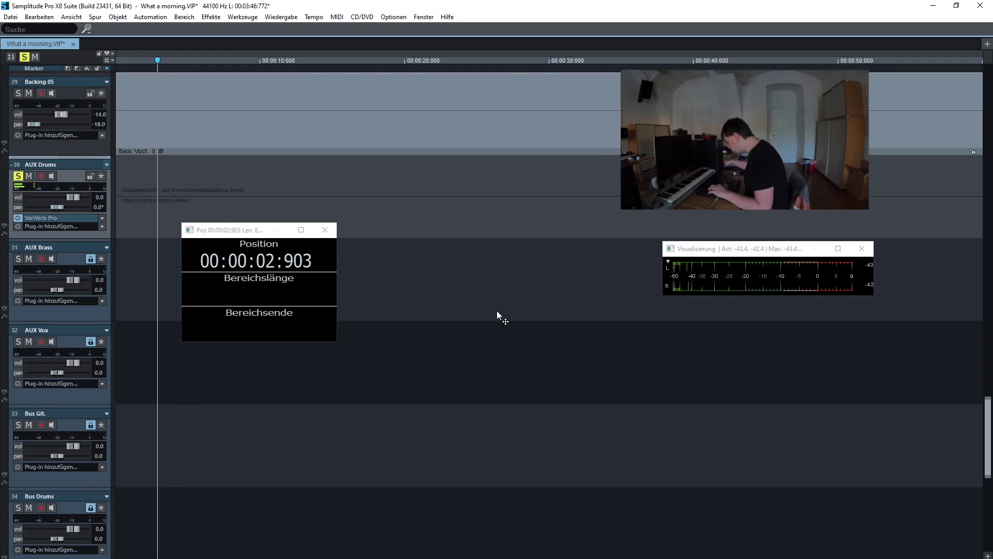
key(space)
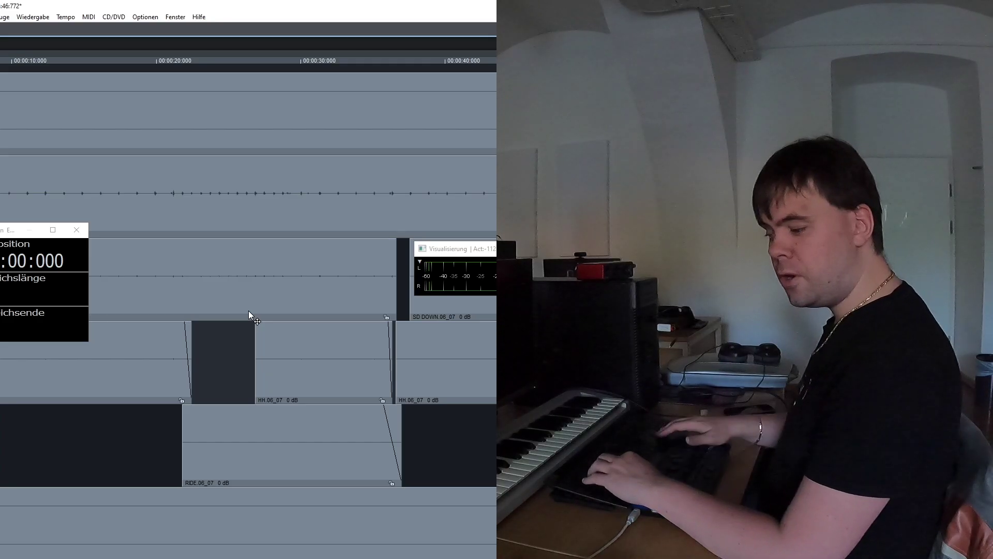
Set the AUX Drums send of the Snare Up track to -12 dB in the track's AUX send routing
key(alt+s)
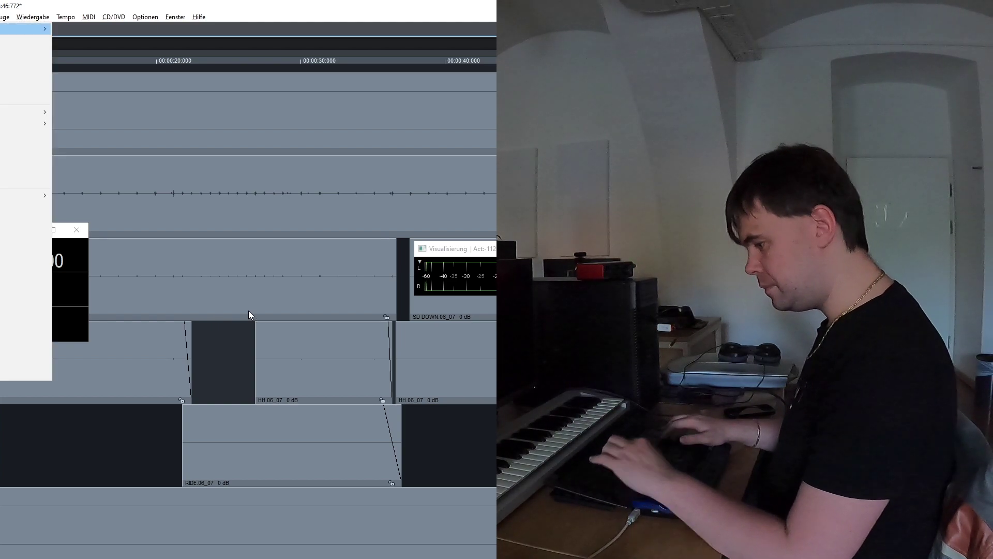
key(Down)
key(Down)
key(Down)
key(Down)
key(Down)
key(Down)
key(Down)
key(Down)
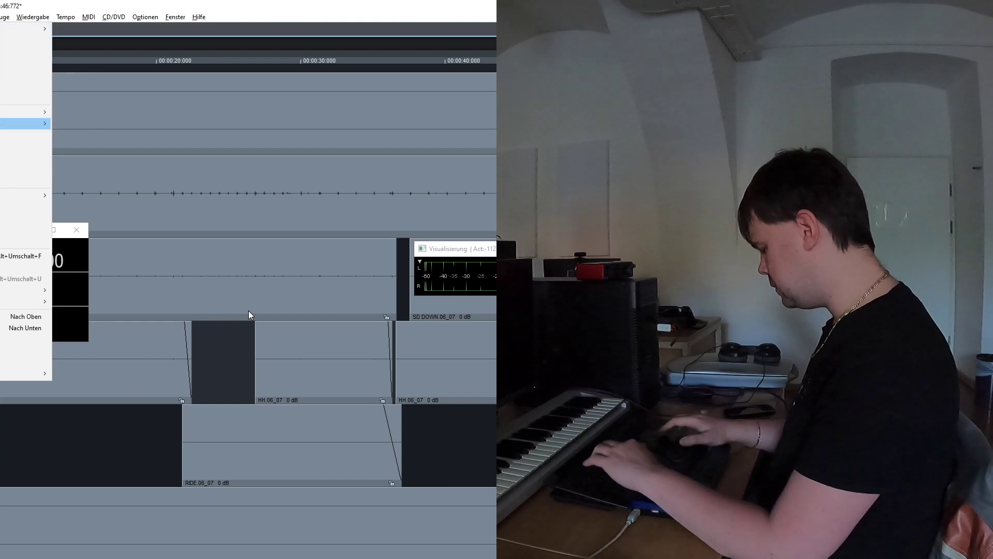
key(Right)
key(Return)
key(Tab)
key(Tab)
key(Tab)
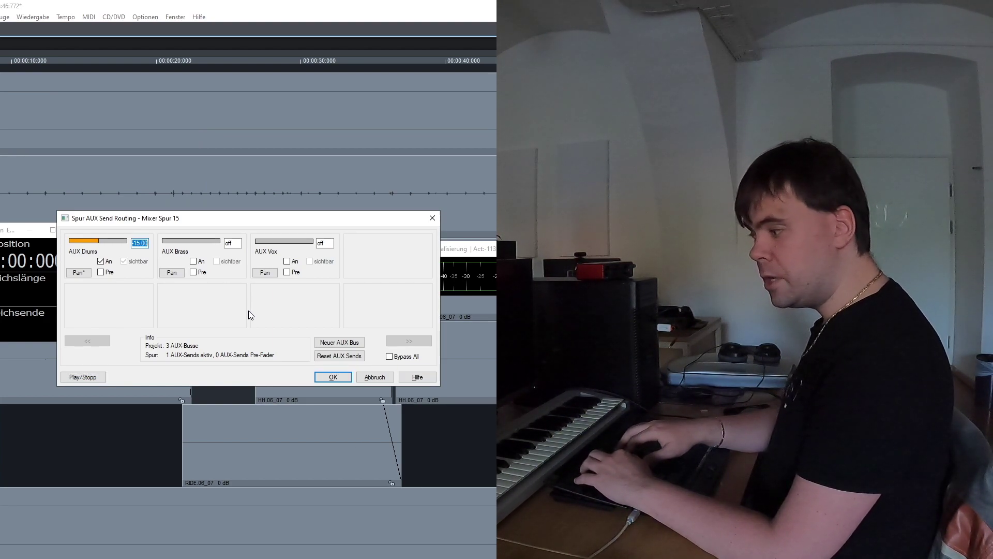
text(-12)
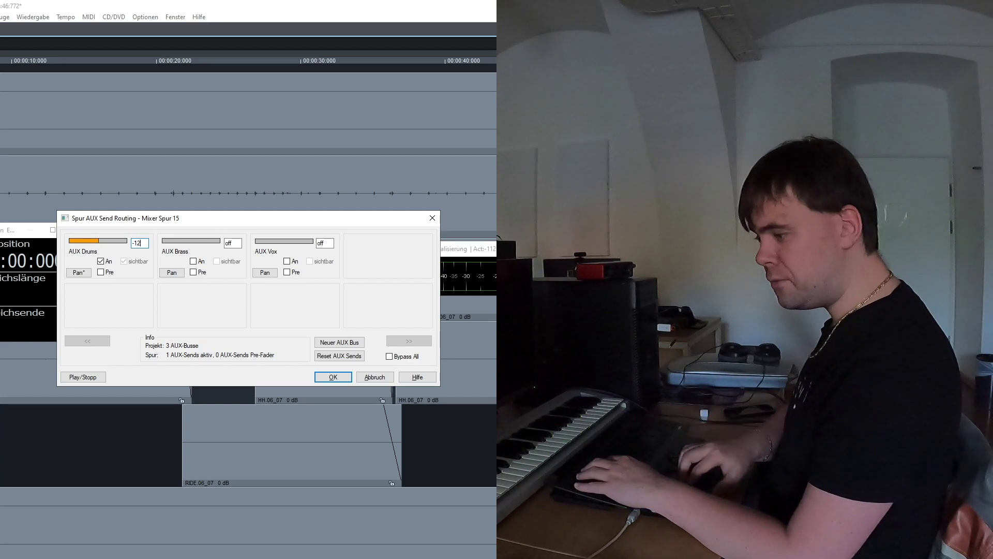
key(Return)
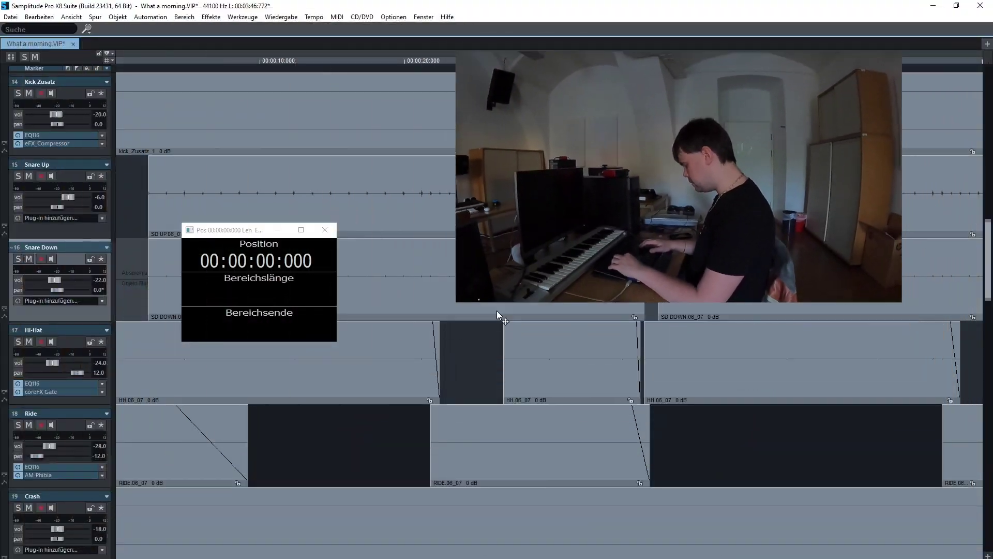
Set the AUX Drums send of the Snare Down track to -12 dB
key(Down)
key(Down)
key(Down)
key(Down)
key(Down)
key(Down)
key(Down)
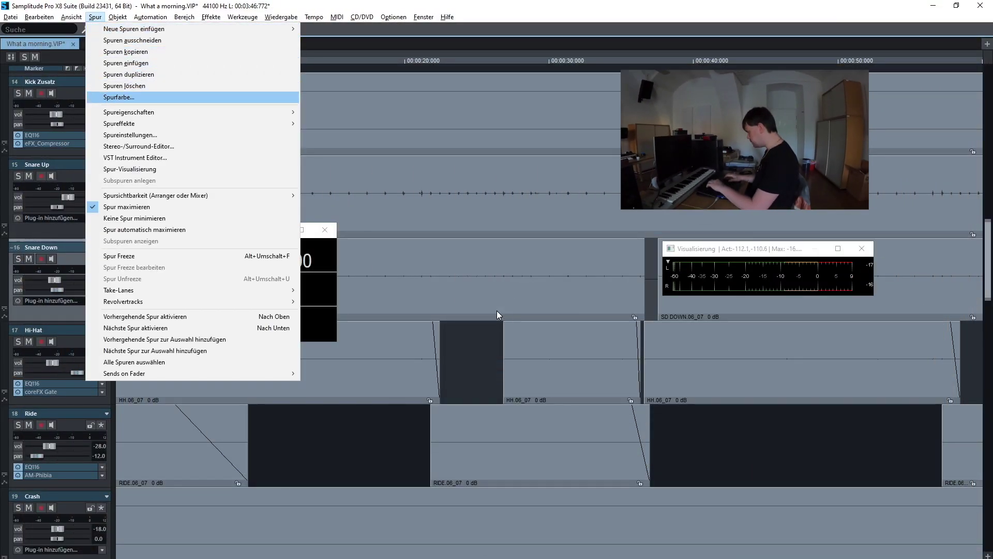
key(Down)
key(Right)
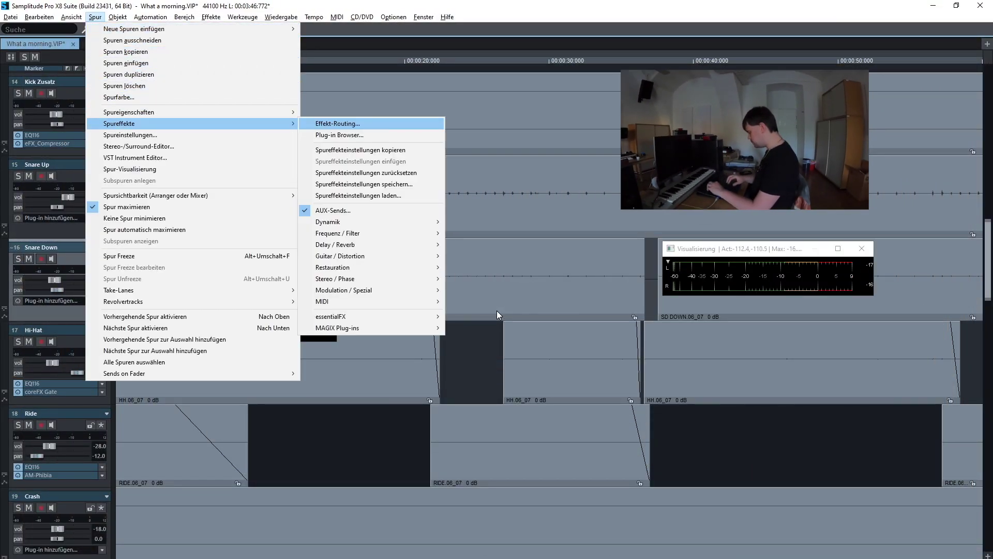
key(Return)
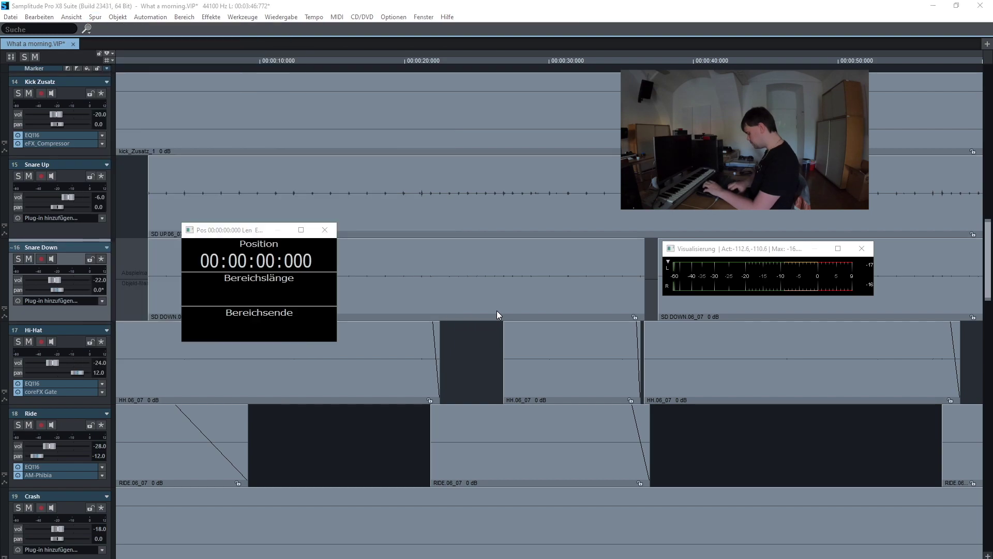
text(-12)
key(Return)
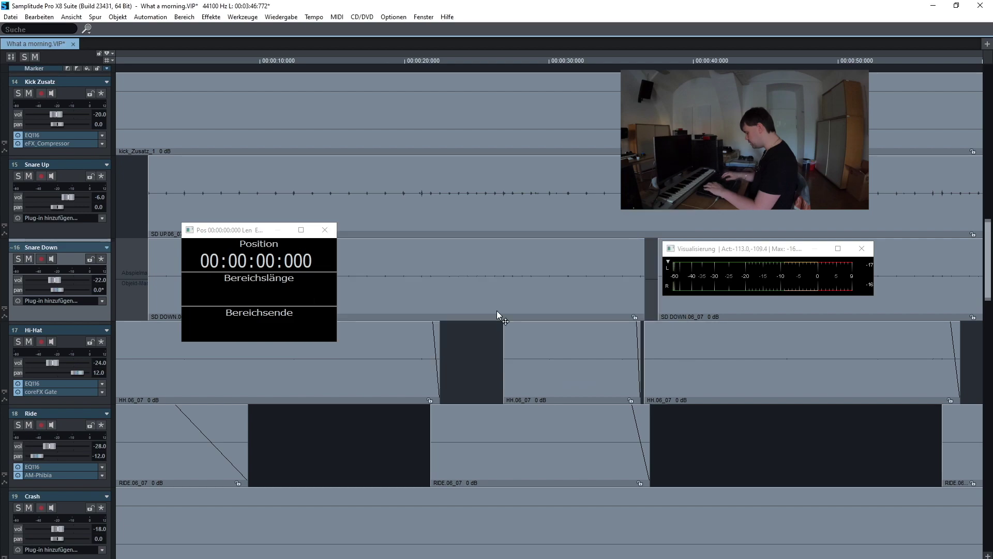
Set the AUX Drums send of the Hi-Hat track to -12 dB in the track's AUX send routing
key(Down)
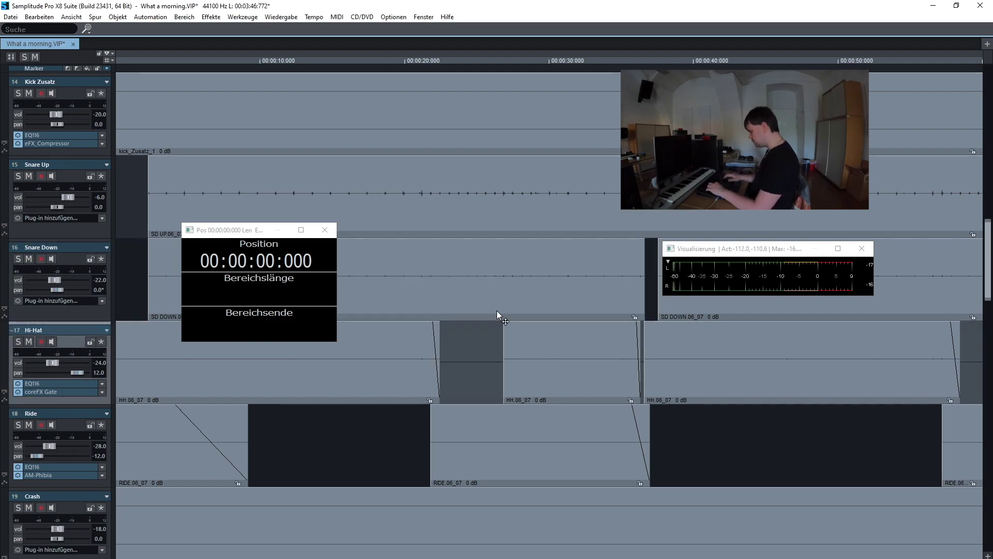
key(alt+s)
key(Down)
key(Down)
key(Down)
key(Down)
key(Down)
key(Down)
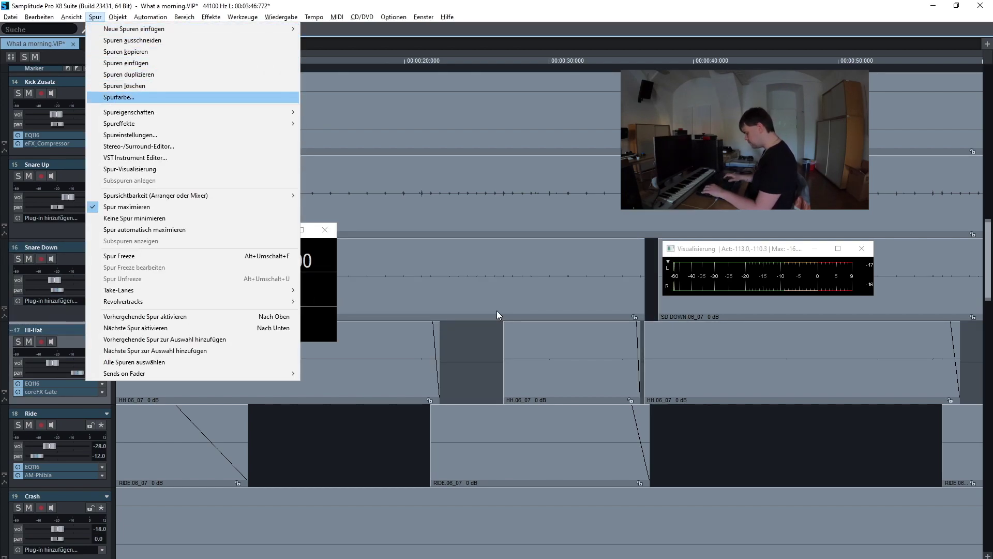
key(Down)
key(Down)
key(Right)
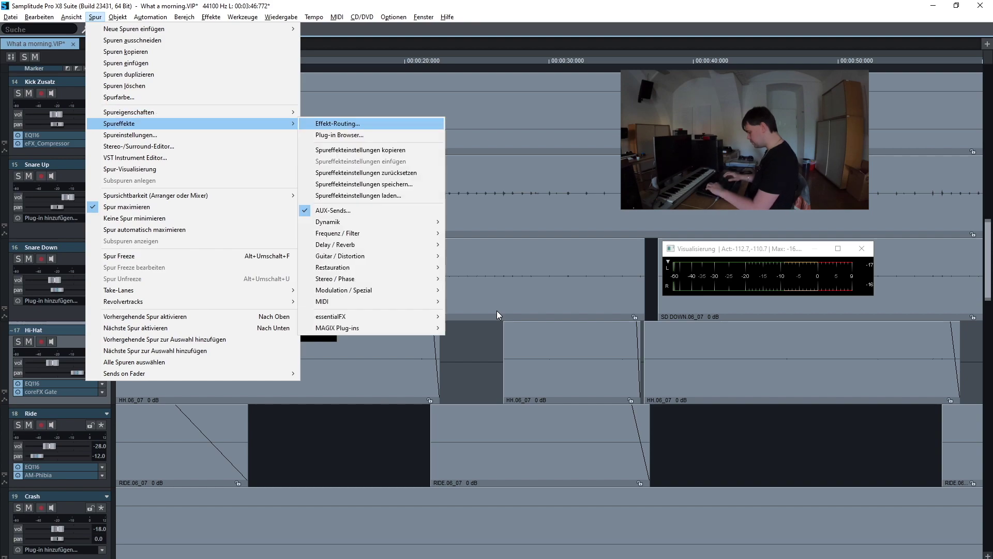
key(Return)
key(Tab)
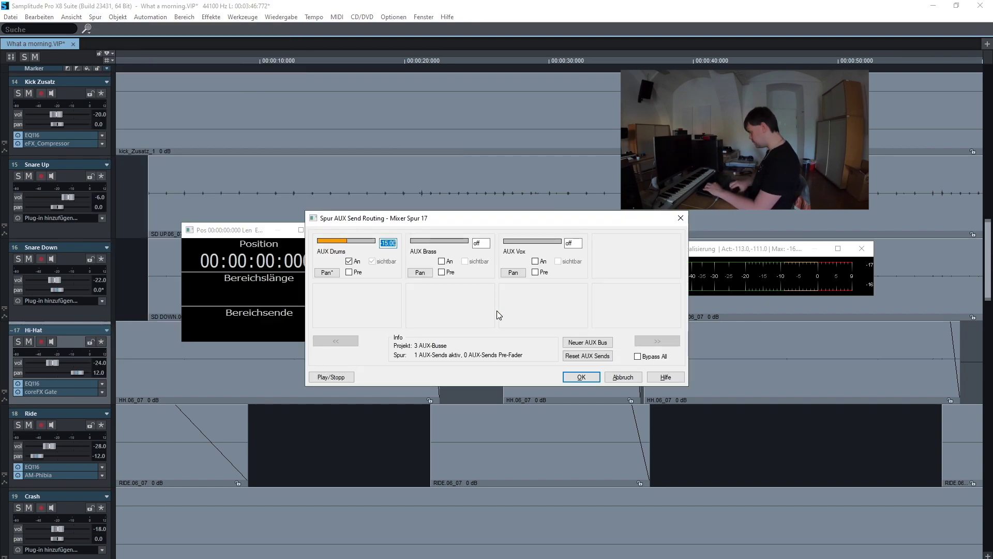
text(-12)
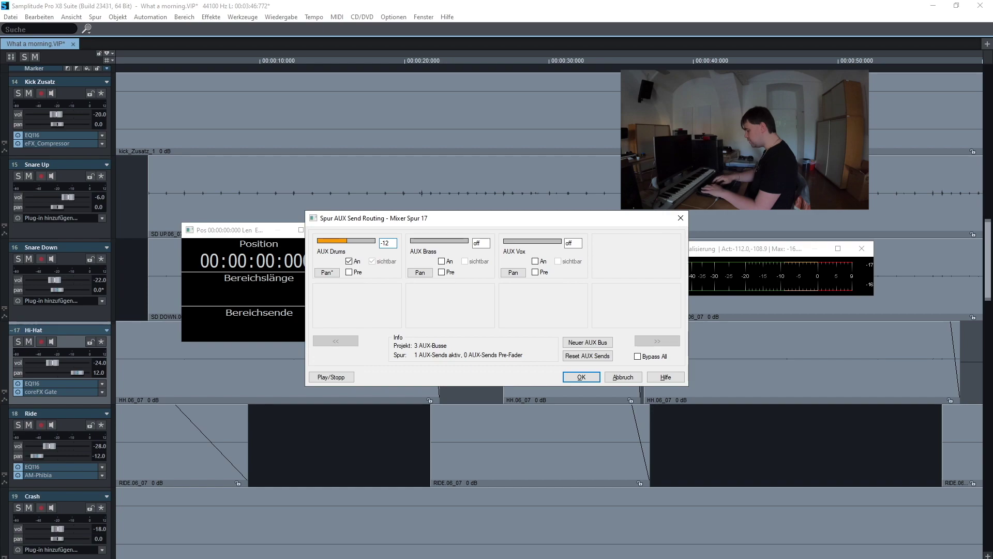
key(Return)
Set the AUX Drums send of the Ride track to -12 dB
key(Down)
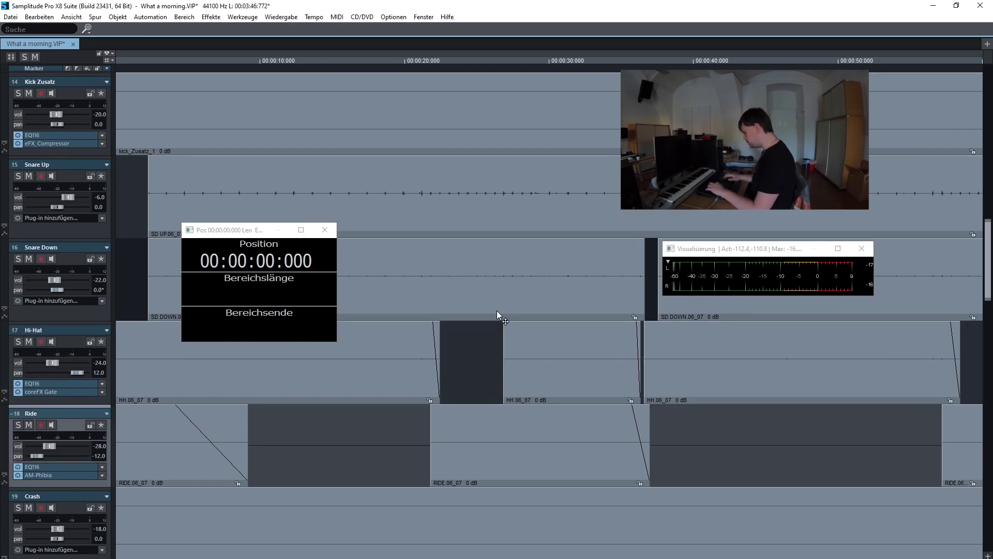
key(alt+s)
key(Down)
key(Down)
key(Down)
key(Down)
key(Down)
key(Down)
key(Down)
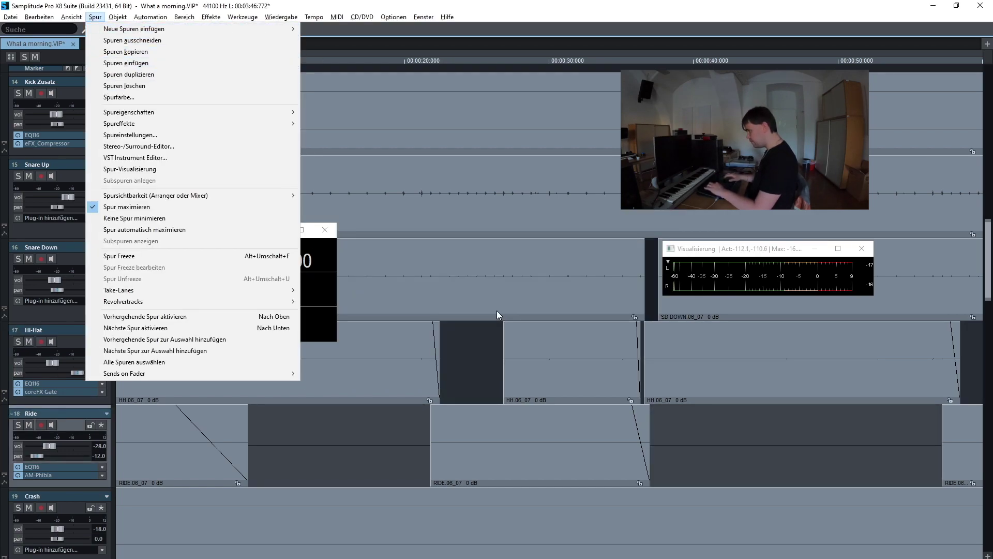
key(Down)
key(Down)
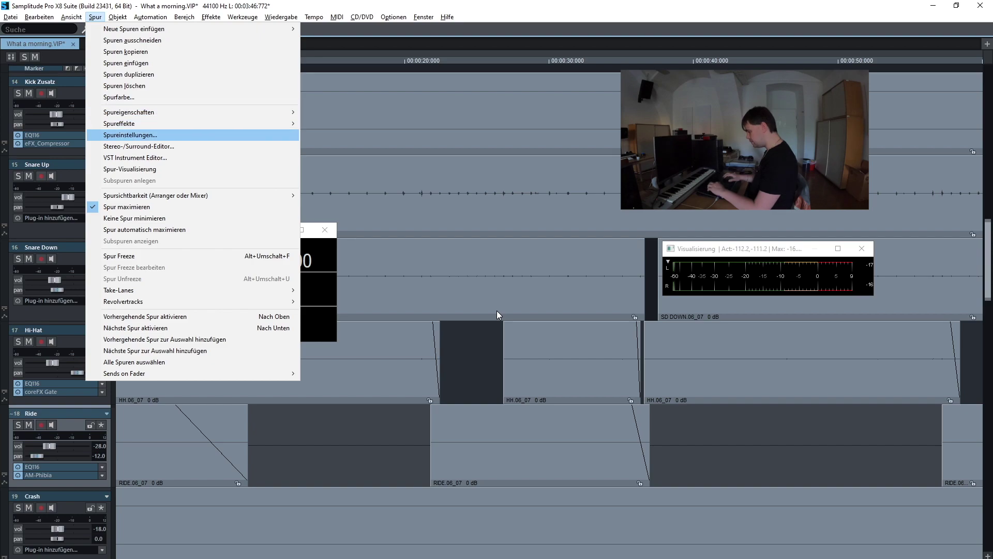
key(Up)
key(Right)
key(Return)
key(Tab)
key(Tab)
key(Tab)
text(-1)
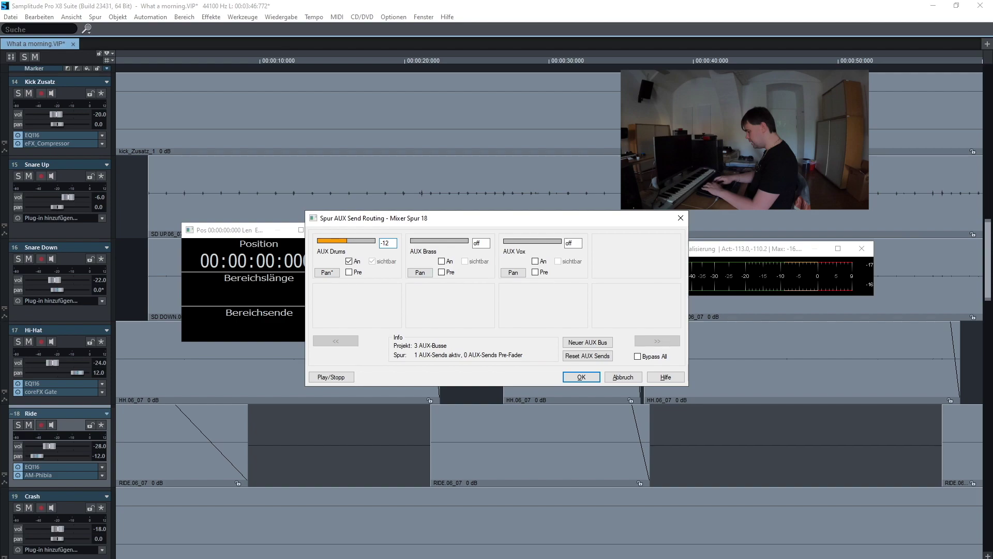
key(Return)
Change the AUX Drums send level of the Crash track in its AUX send routing
key(Down)
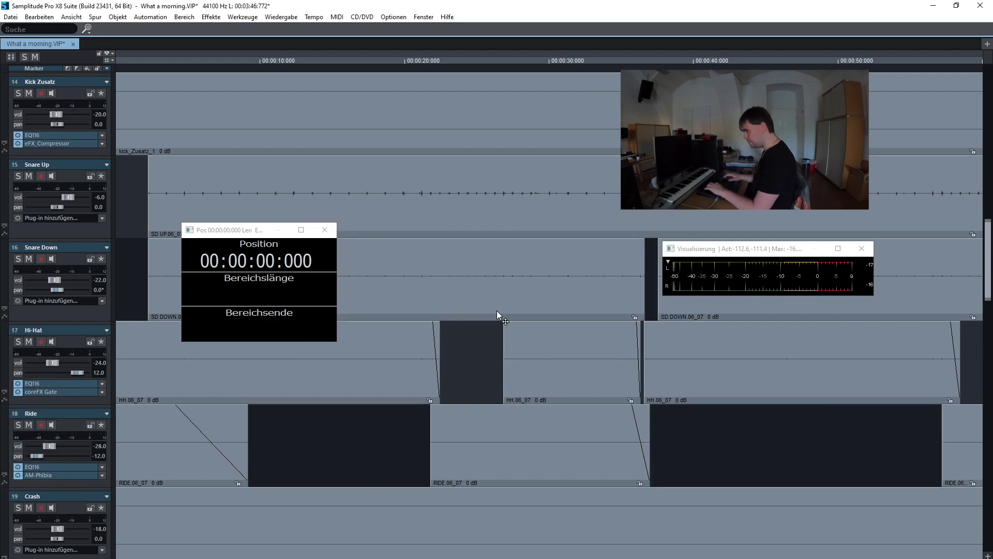
key(alt+s)
key(Down)
key(Down)
key(Down)
key(Down)
key(Down)
key(Down)
key(Down)
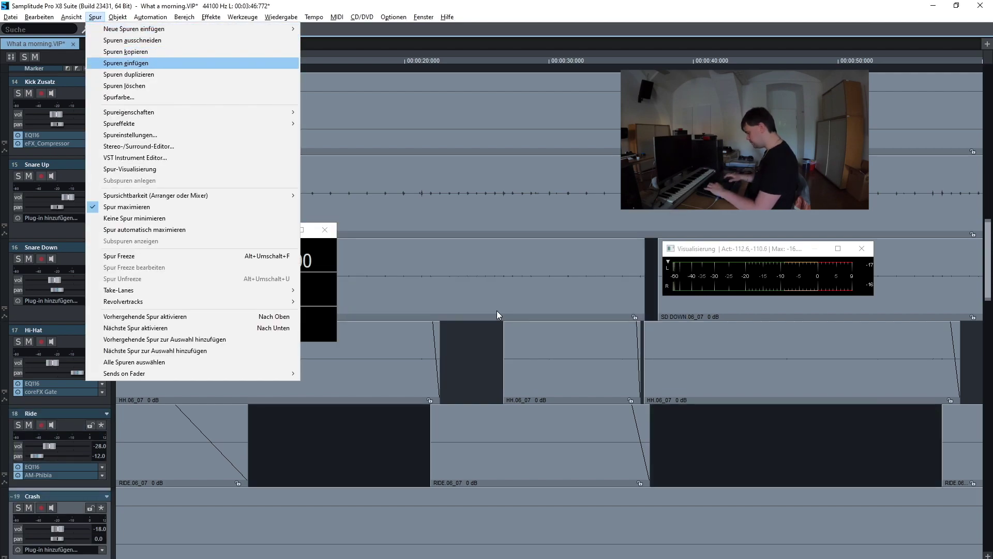
key(Down)
key(Right)
key(Return)
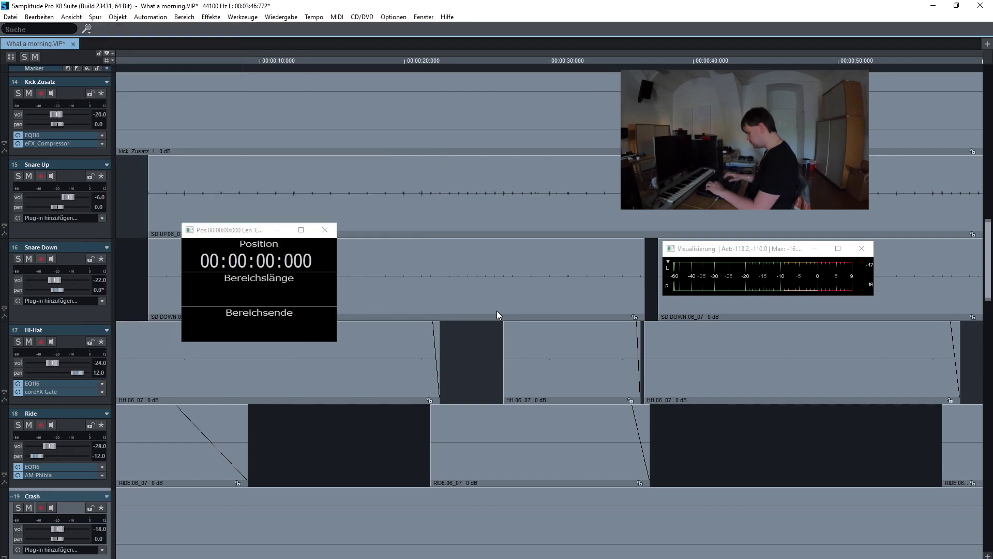
key(shift+Tab)
key(Tab)
text(-1)
key(Return)
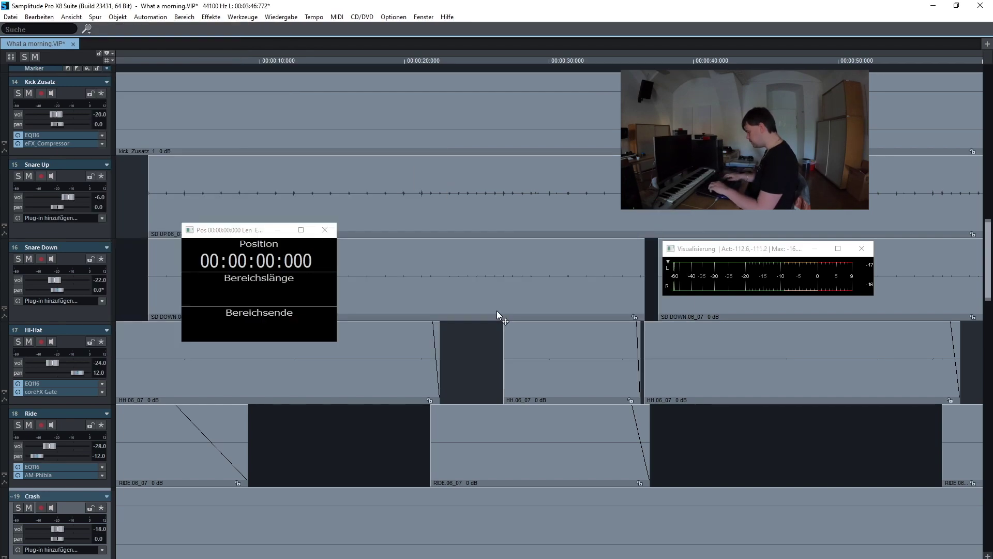
Set the AUX Drums send of the Overhead track to -12 dB, leaving out the two tom tracks
scroll(497, 312, down, 2)
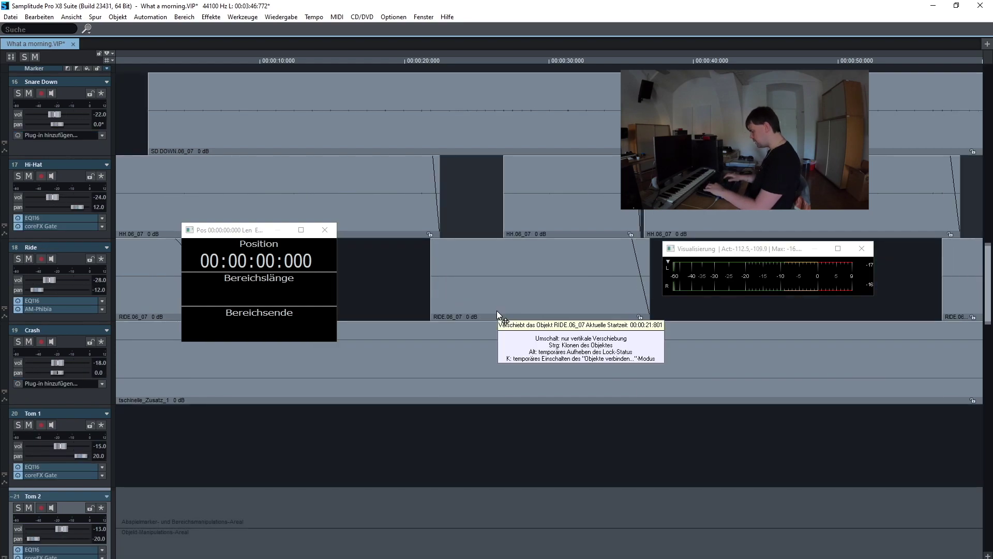
scroll(498, 315, down, 1)
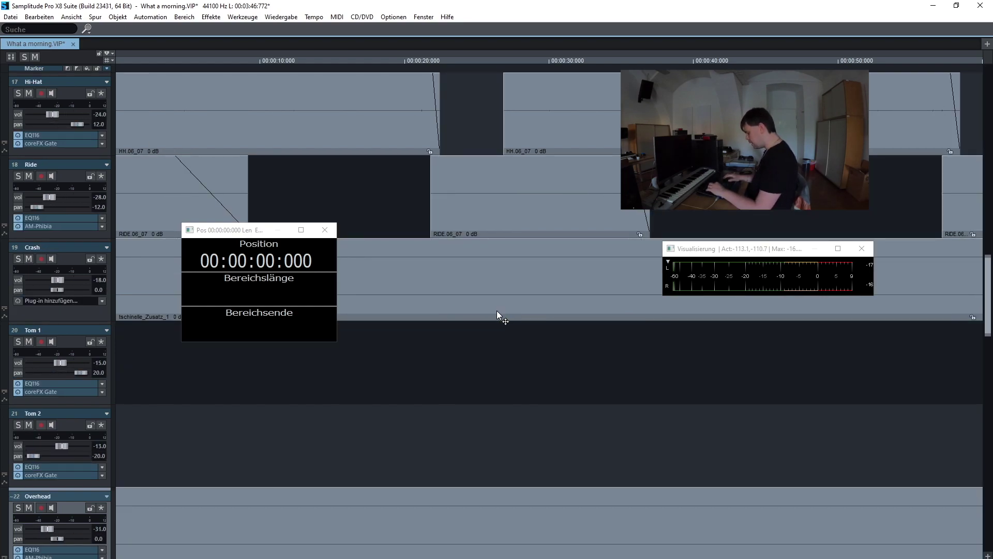
key(alt+s)
key(Down)
key(Down)
key(Down)
key(Down)
key(Down)
key(Down)
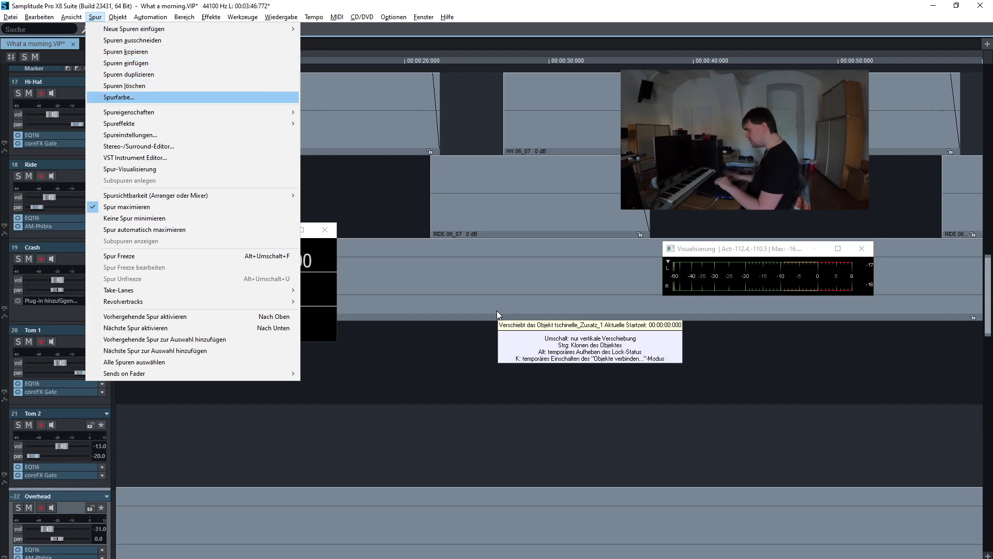
key(Down)
key(Down)
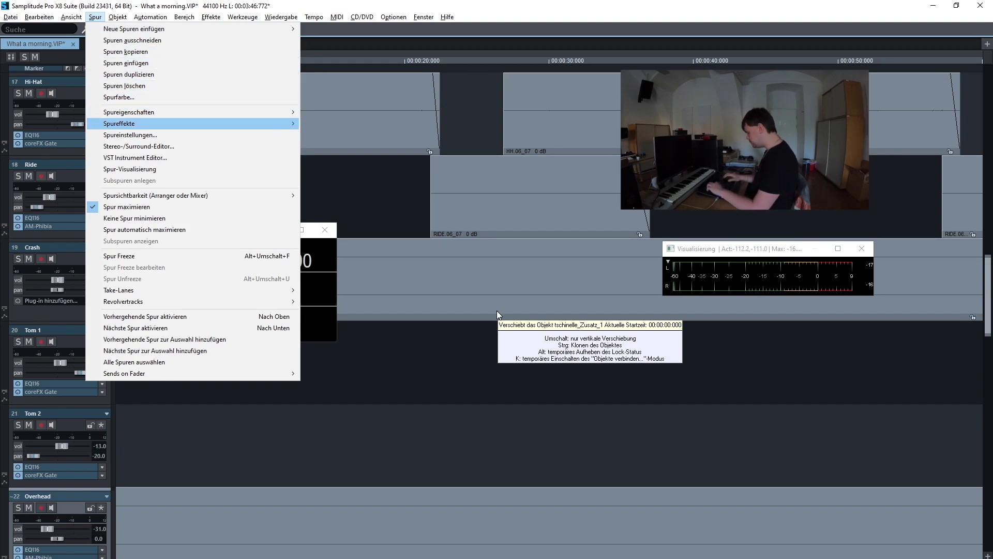
key(Right)
key(a)
key(shift+Tab)
key(Tab)
text(-12)
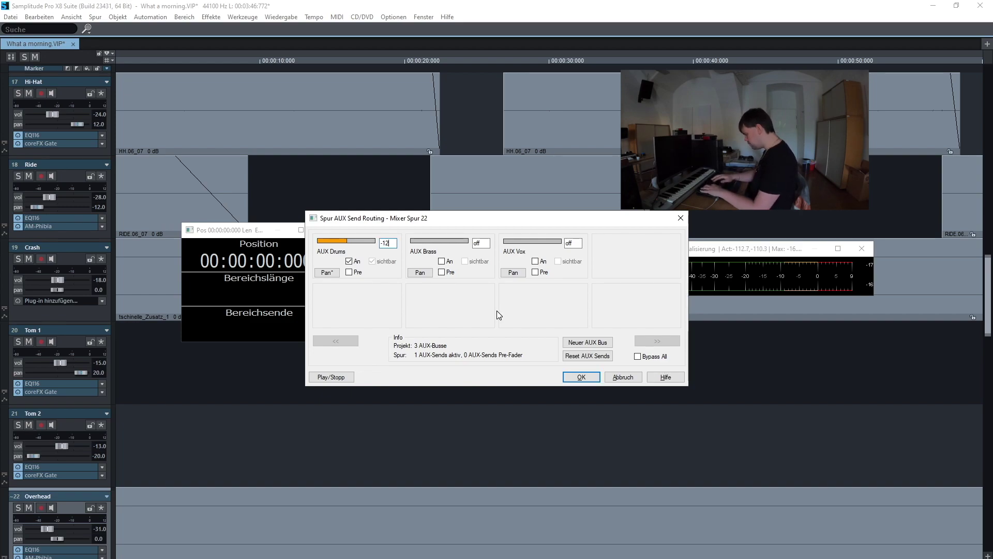
key(Return)
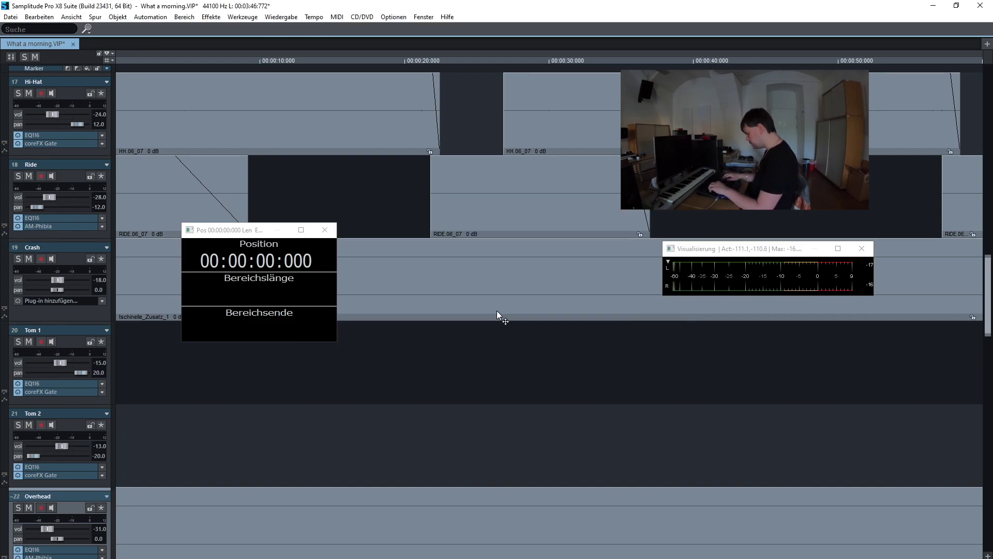
Set the AUX Drums send of the Mono Room track to -18 dB
scroll(496, 314, down, 1)
key(alt+s)
key(Down)
key(Down)
key(Down)
key(Down)
key(Down)
key(Down)
key(Down)
key(Down)
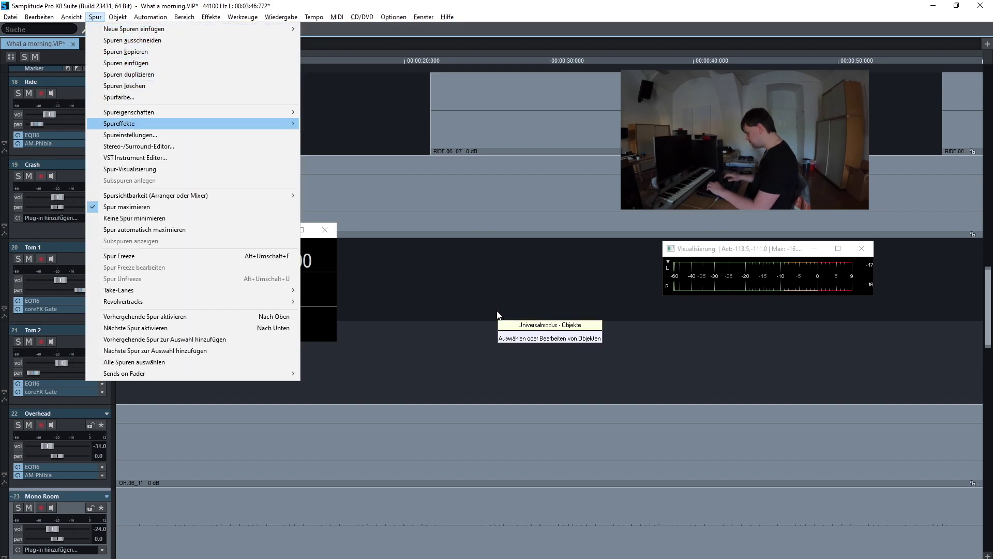
key(Right)
key(Return)
key(shift+Tab)
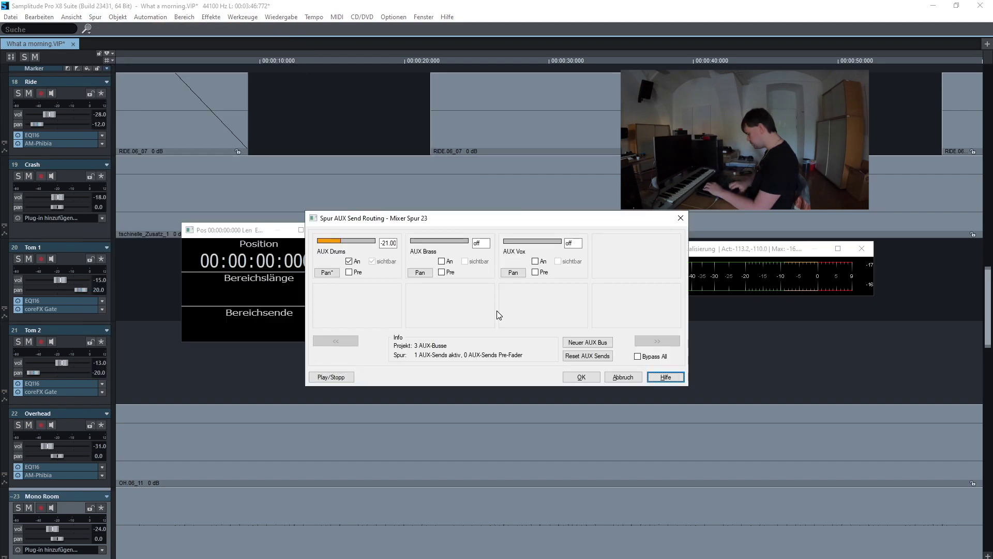
key(Tab)
text(-18)
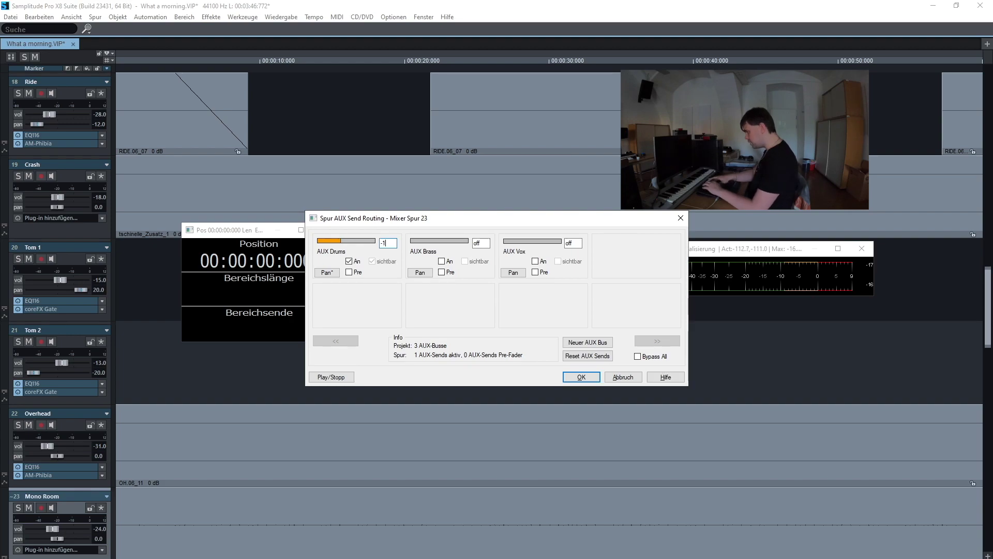
key(Return)
Set the AUX Drums send of the Tom 1 track to -15 dB
key(Up)
key(Up)
key(Up)
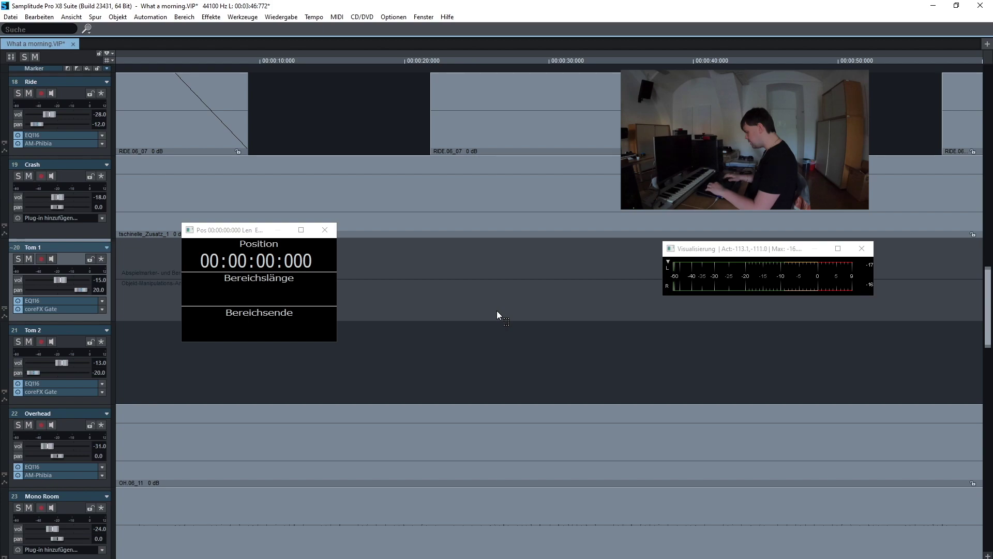
key(alt+s)
key(Down)
key(Down)
key(Down)
key(Down)
key(Down)
key(Down)
key(Down)
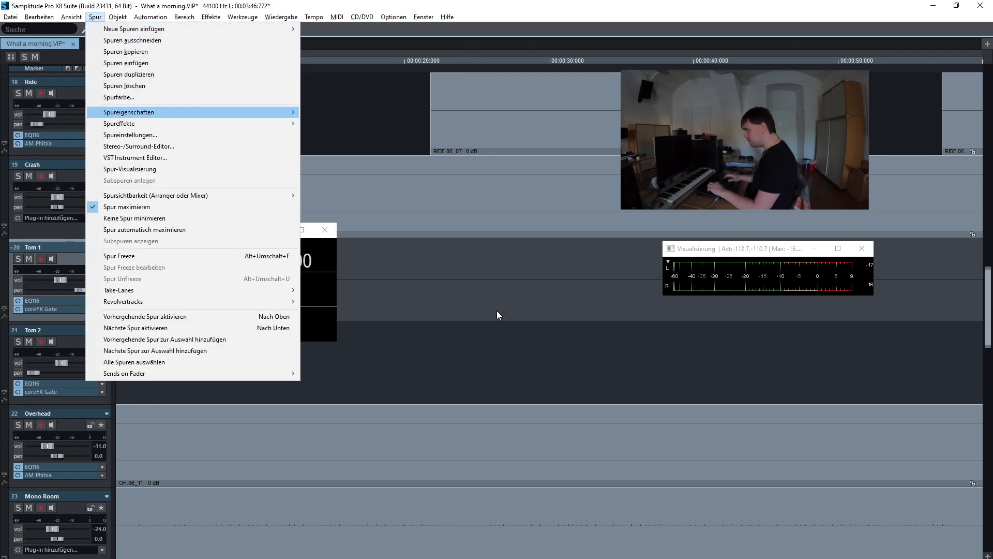
key(Down)
key(Right)
key(Return)
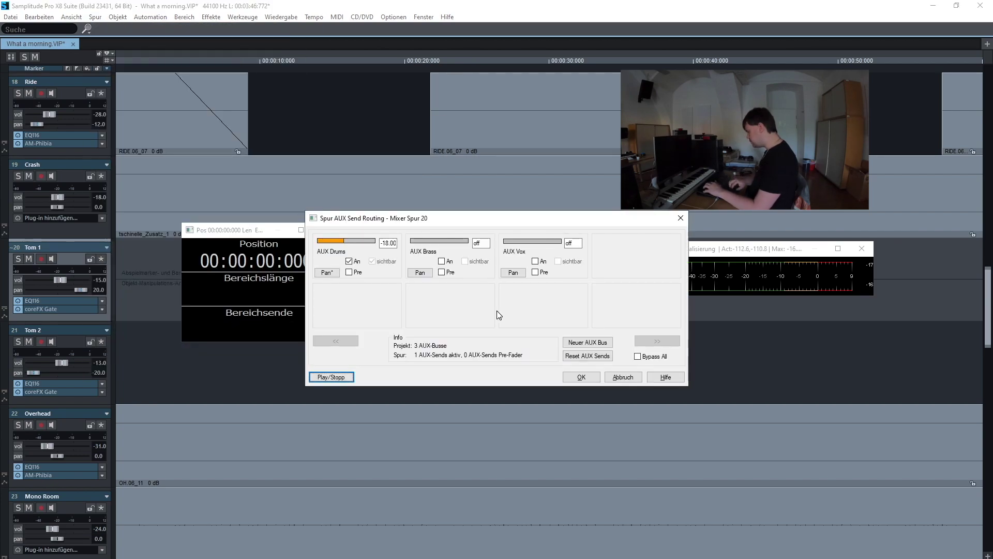
key(Tab)
text(-15)
key(Return)
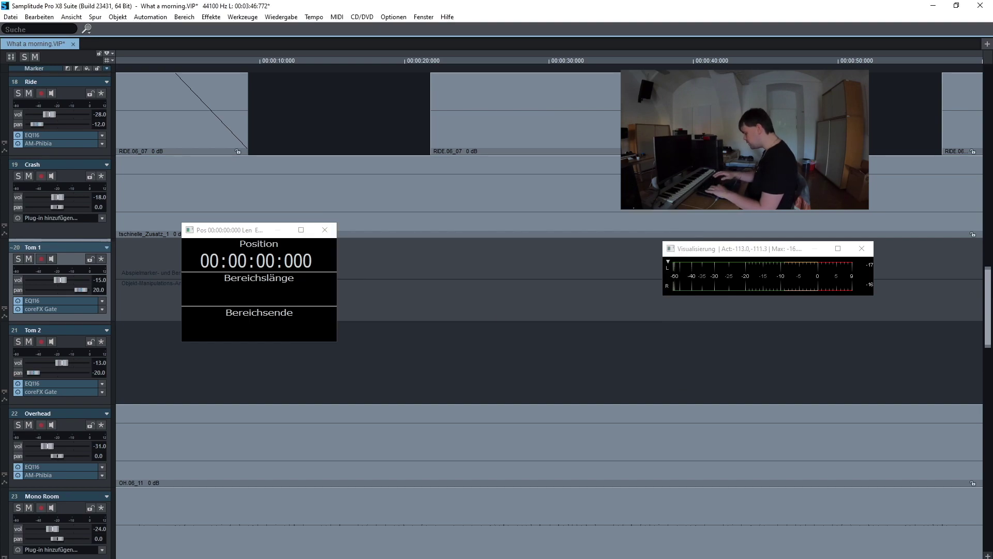
Set the AUX Drums send of the Tom 2 track to -15 dB
key(Down)
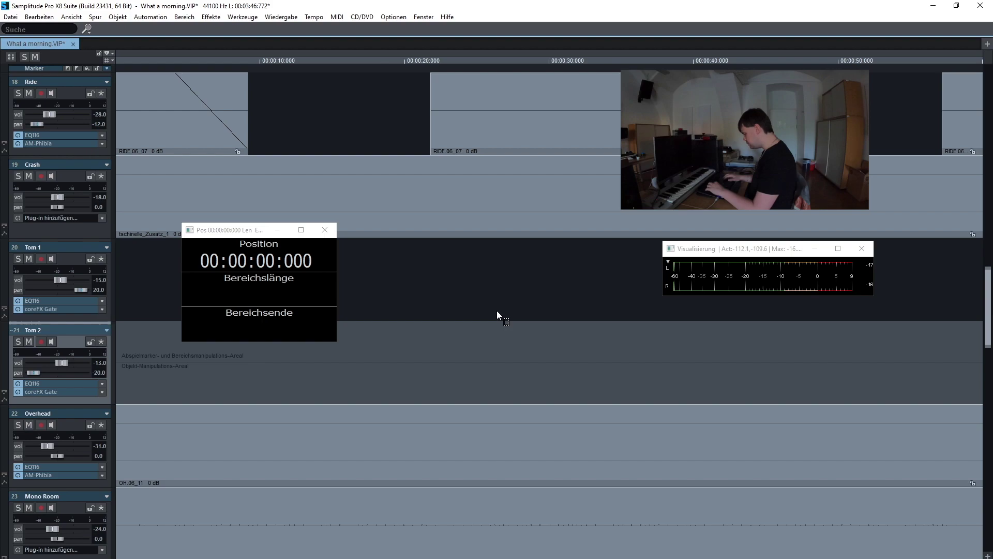
key(alt+s)
key(Down)
key(Down)
key(Down)
key(Down)
key(Down)
key(Down)
key(Down)
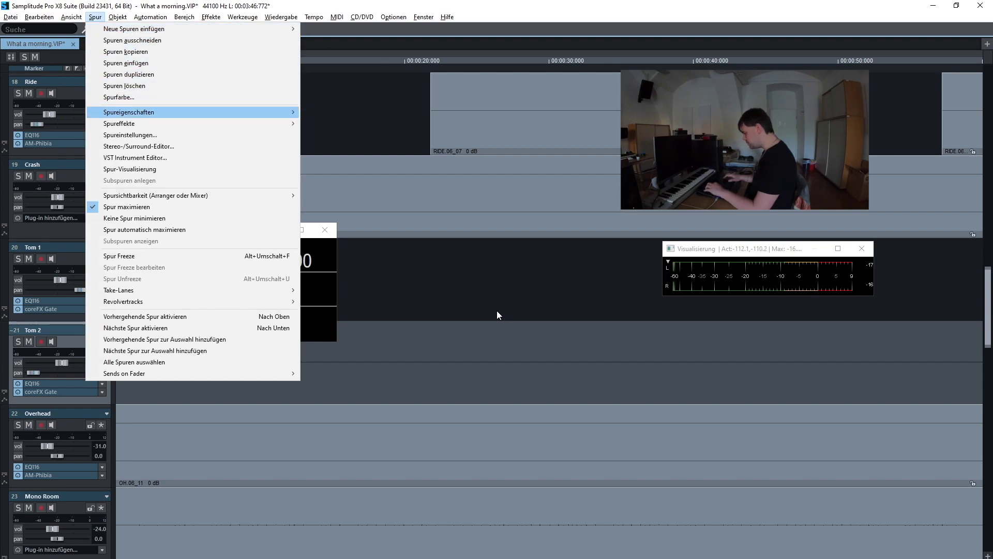
key(Down)
key(Right)
key(Return)
key(Tab)
key(Tab)
text(-15)
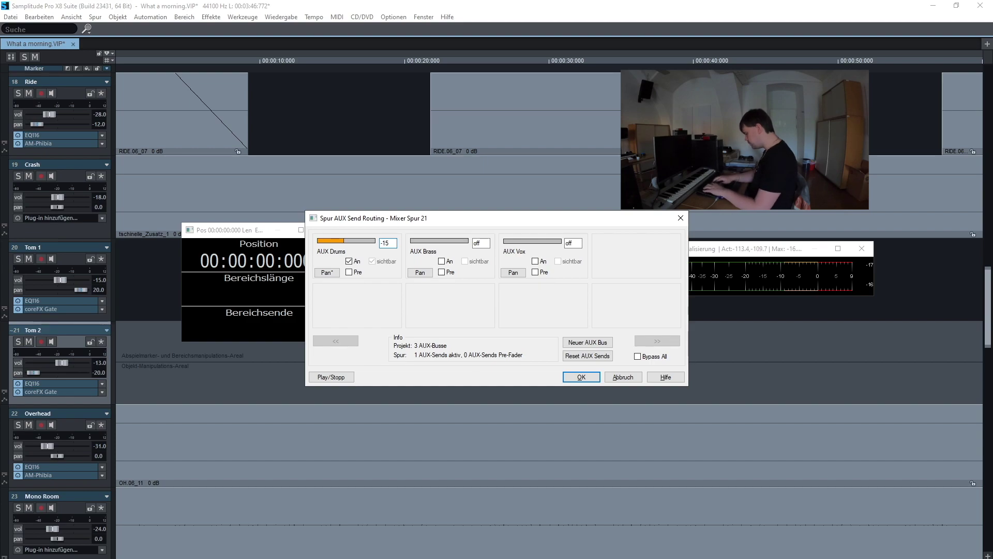
key(Return)
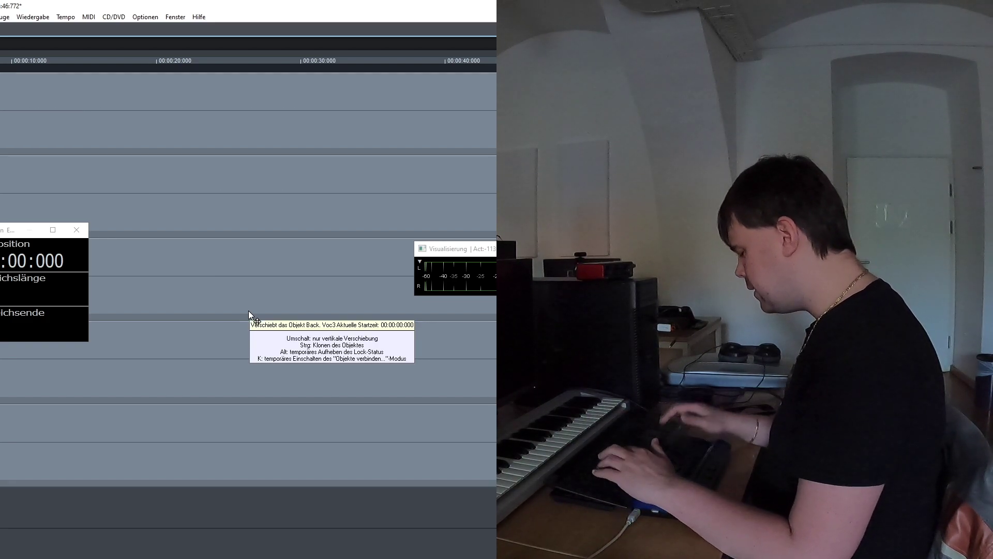
Play the project from the start, move to another track in the arrangement, and play it again to judge the new drum sends
key(space)
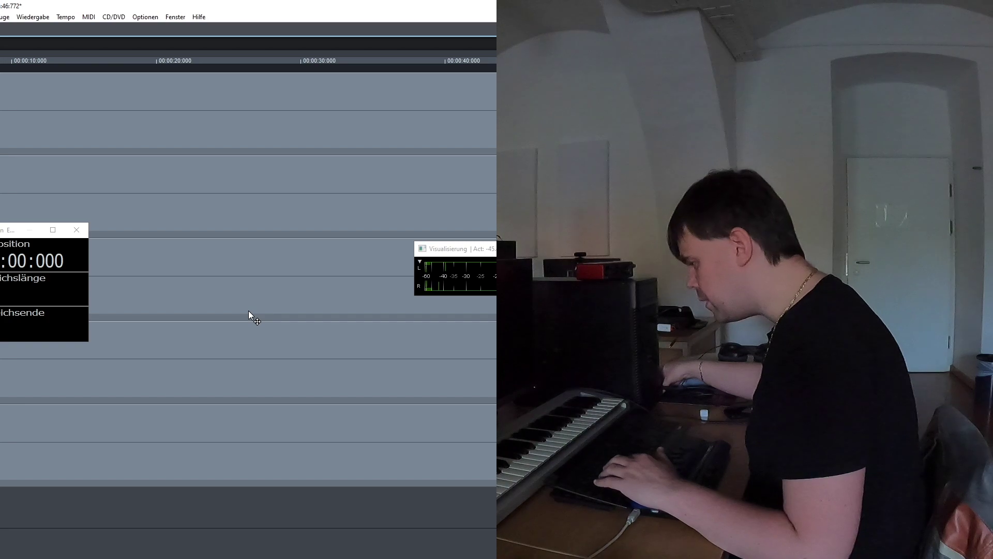
key(Down)
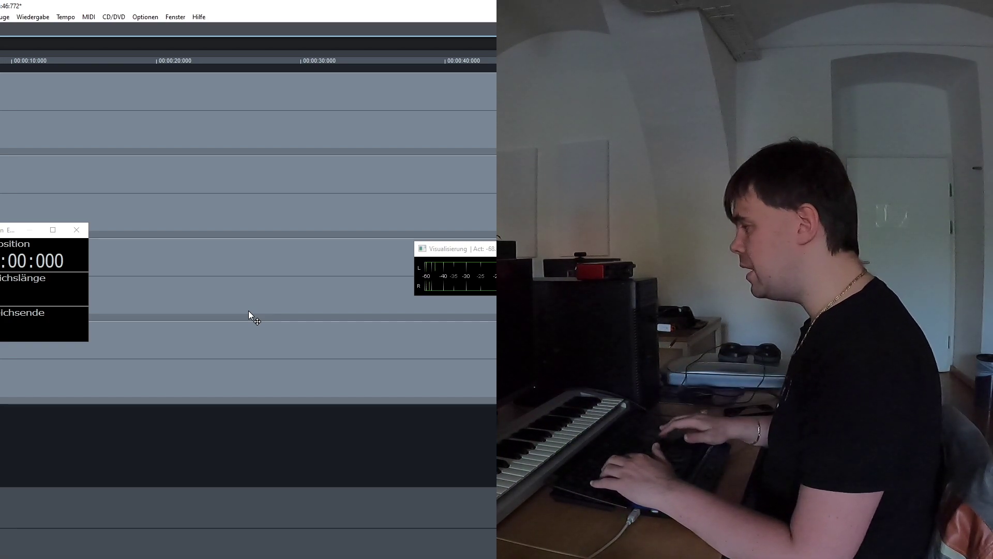
key(ctrl+z)
key(ctrl+z)
key(ctrl+z)
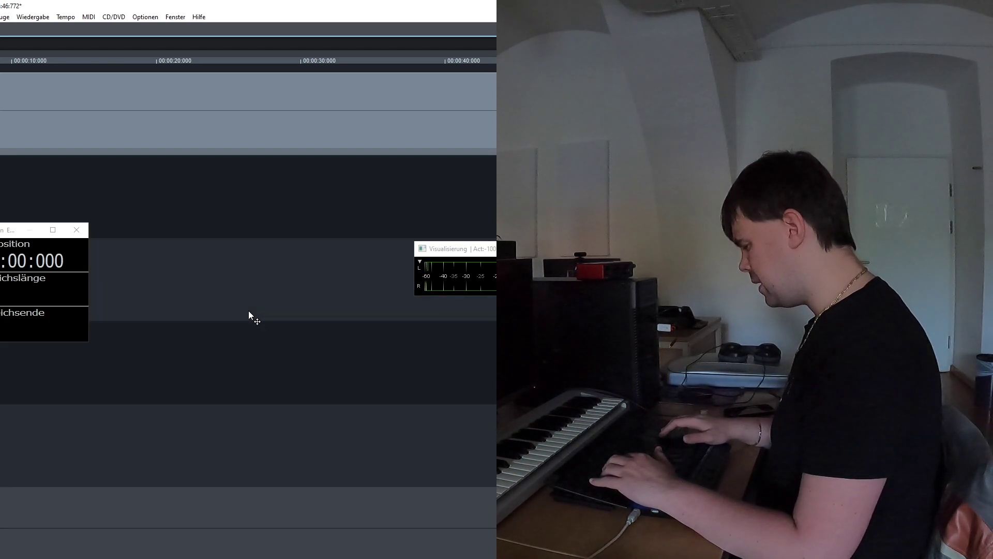
key(Up)
key(Up)
key(Up)
key(Up)
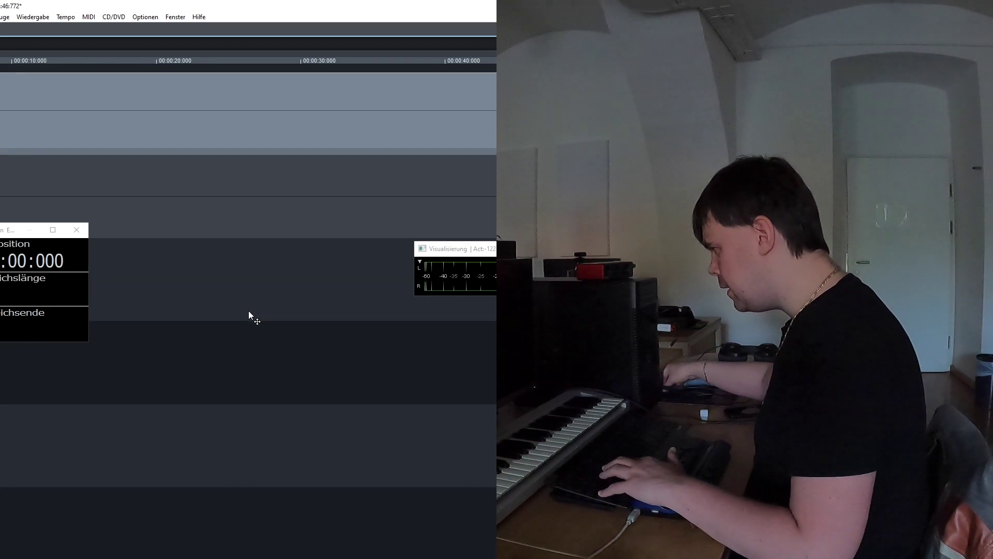
key(space)
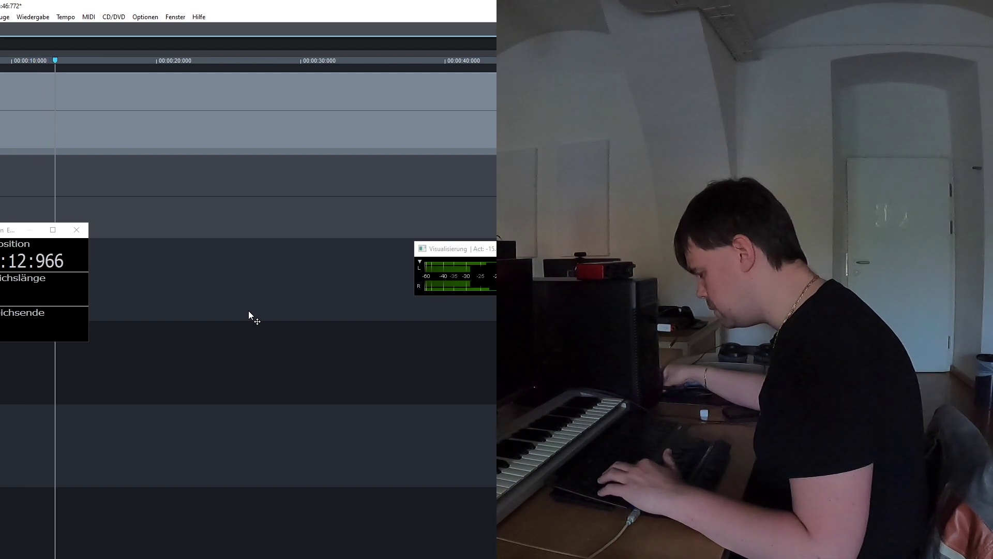
Stop playback and set the AUX Brass send of the Bus Brass track to -1 dB
key(space)
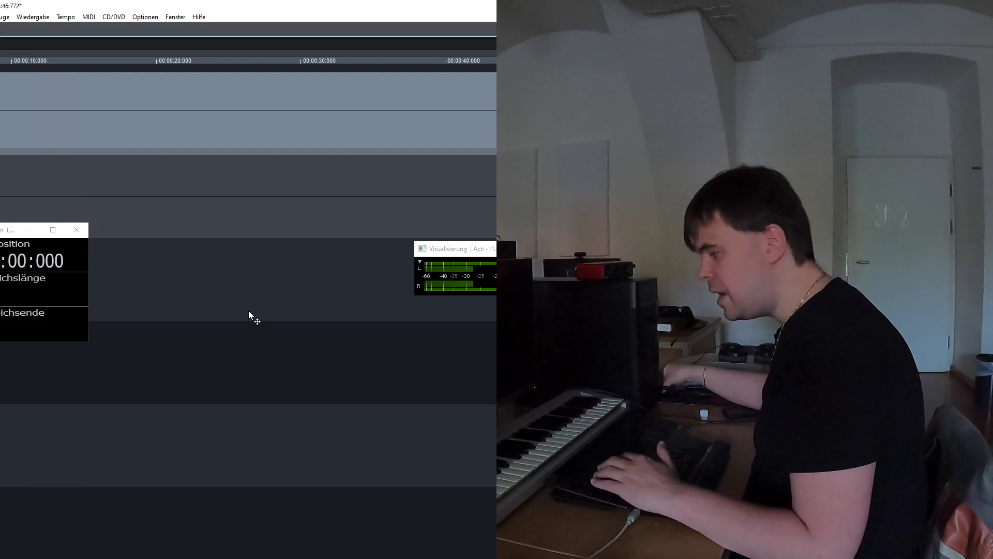
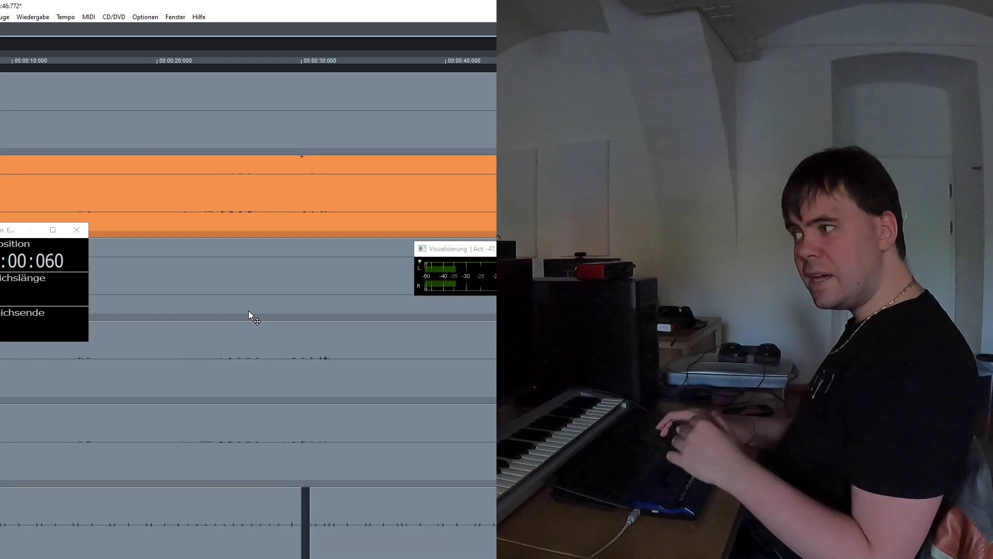
scroll(249, 310, down, 4)
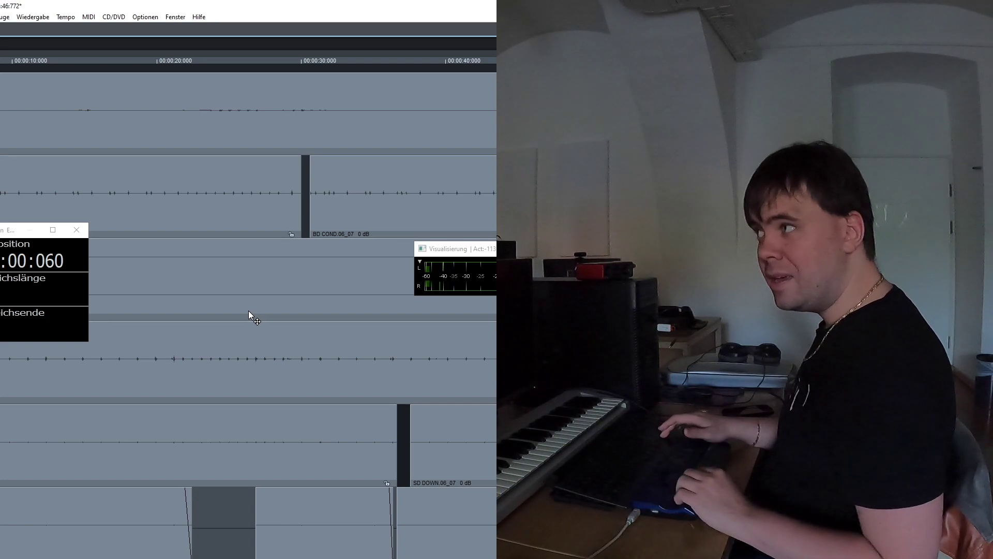
scroll(249, 310, down, 3)
scroll(248, 314, down, 3)
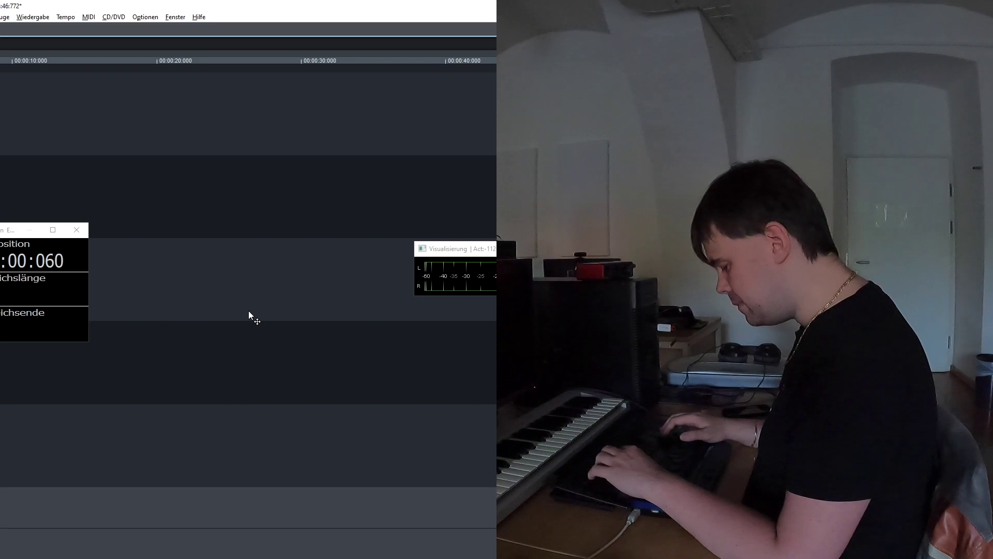
key(ctrl+alt+a)
text(-1)
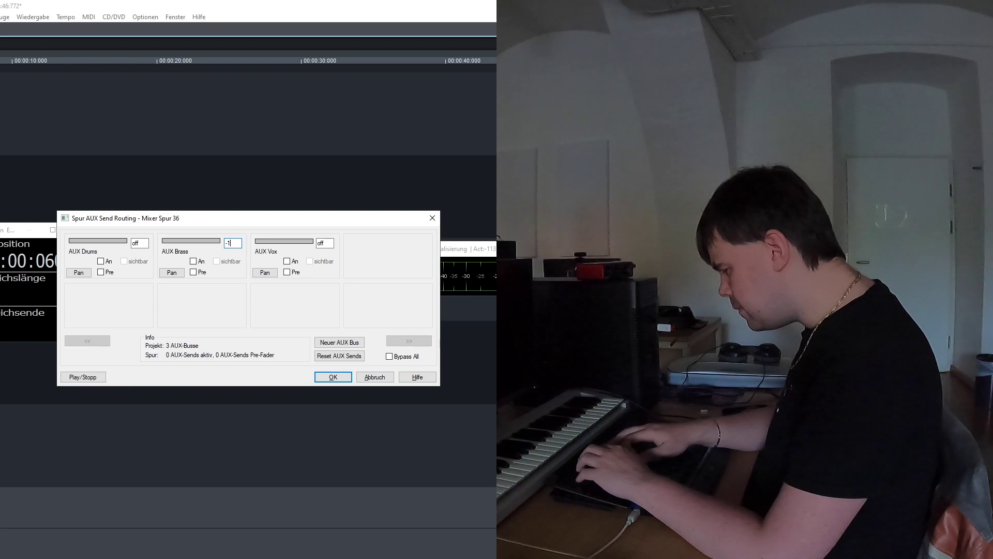
key(Return)
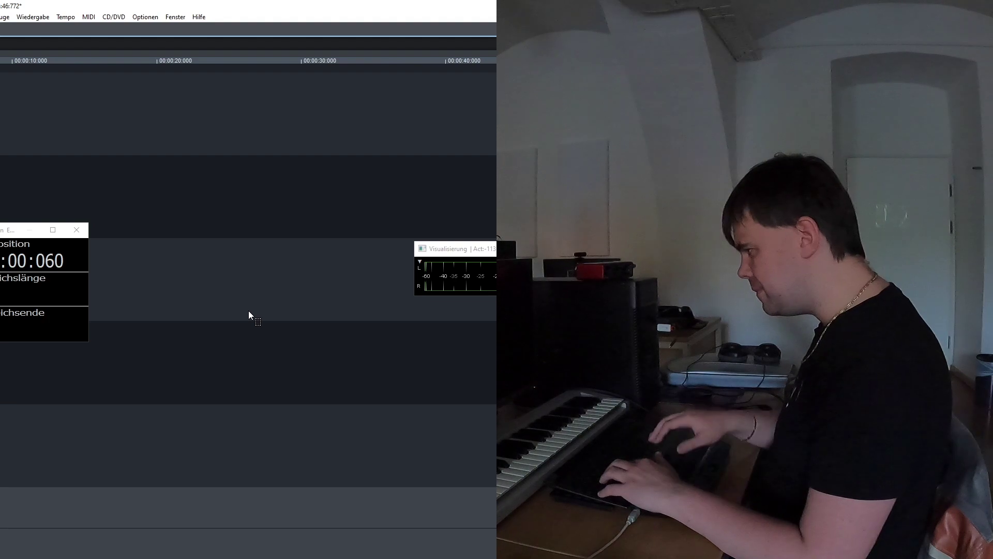
Insert the Raumsimulator effect from the Internal FX into the first plug-in slot of the AUX Brass bus
key(space)
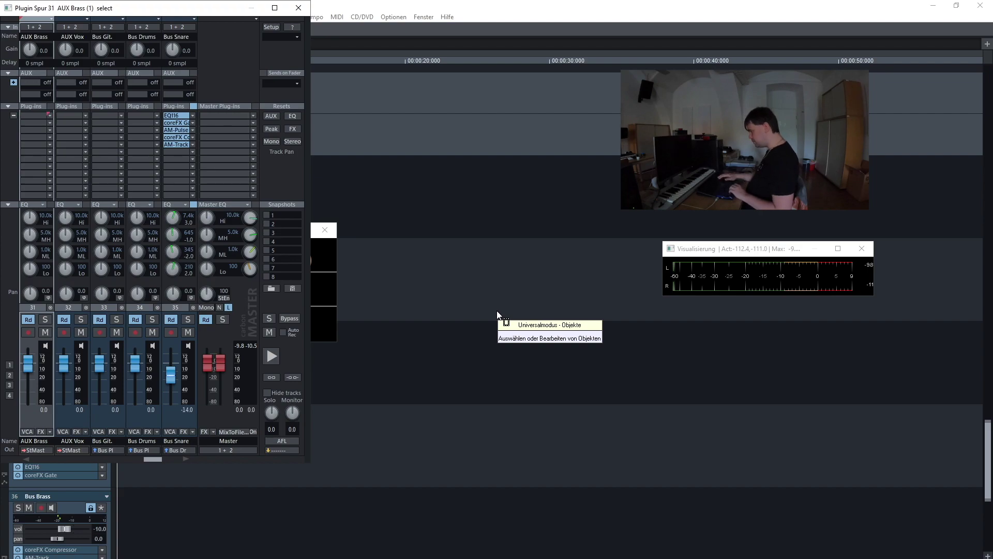
right_click(498, 314)
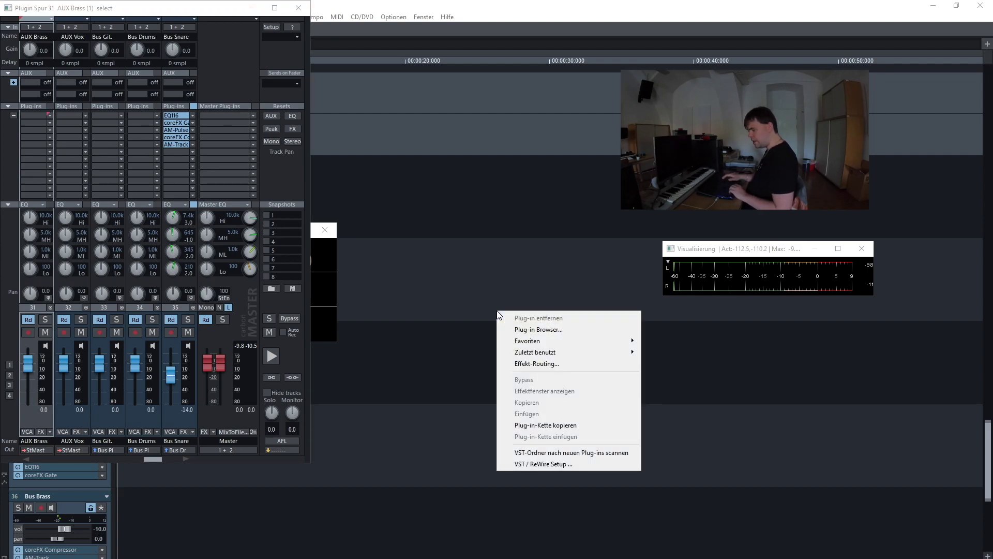
key(Down)
key(Down)
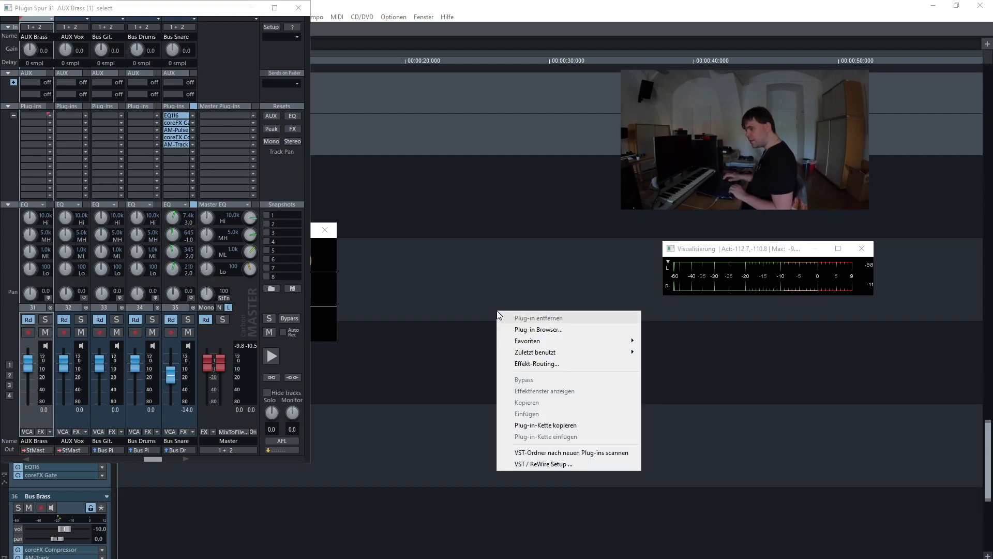
key(Return)
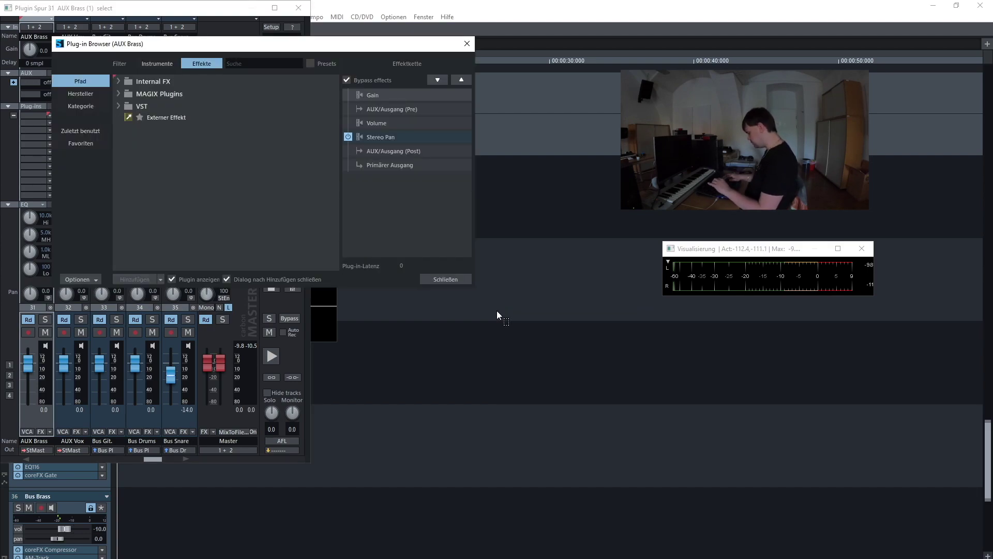
key(Right)
key(Down)
key(Down)
key(Down)
key(Down)
key(Down)
key(Down)
key(Down)
key(Down)
key(Down)
key(Down)
key(Down)
key(Down)
key(Down)
key(Down)
key(Down)
key(Down)
key(Up)
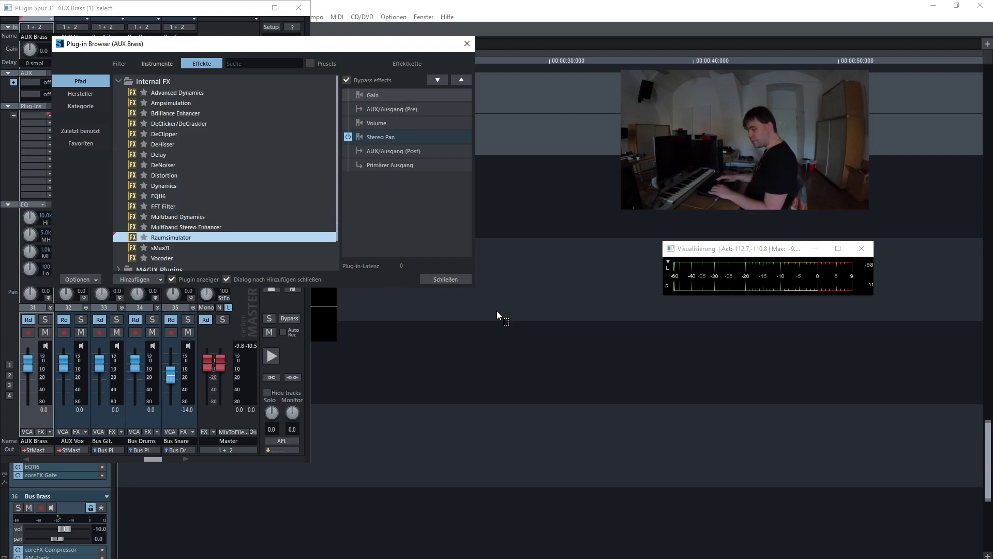
key(Return)
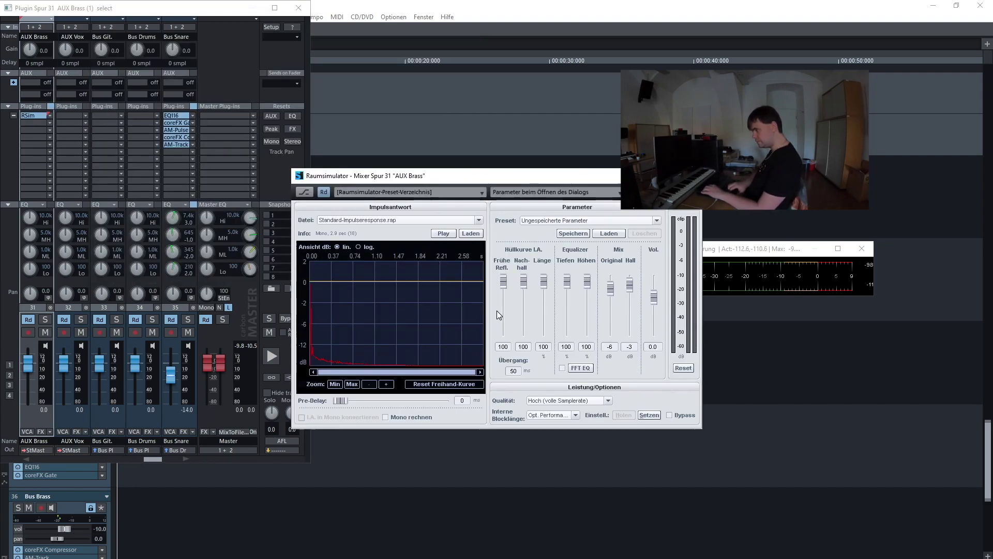
Open the impulse response file selection of the Raumsimulator on AUX Brass
key(Tab)
key(Tab)
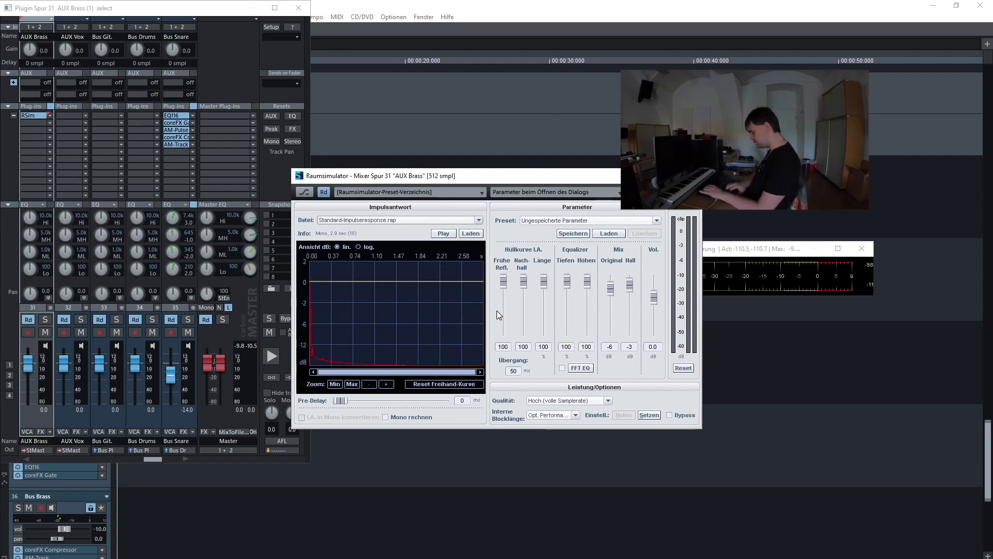
key(Tab)
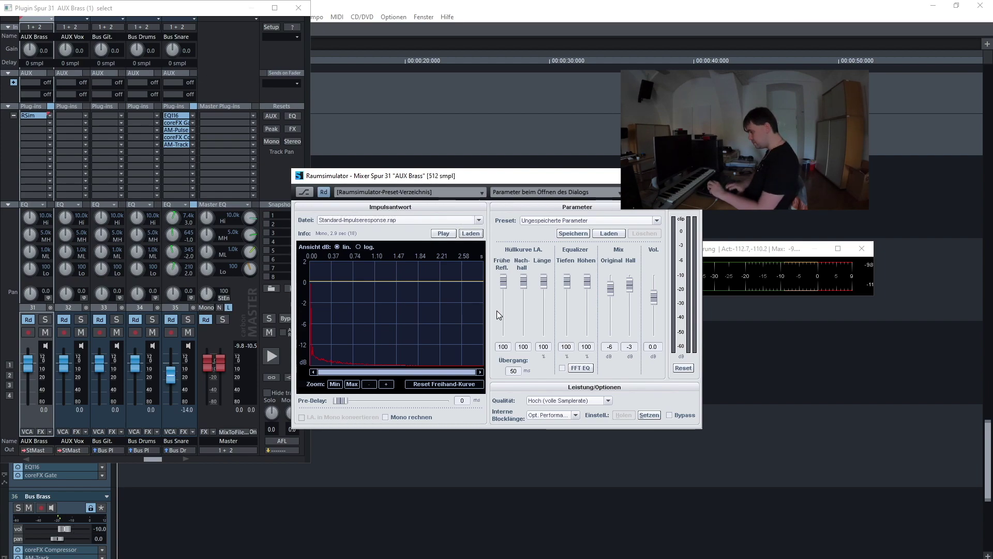
key(Return)
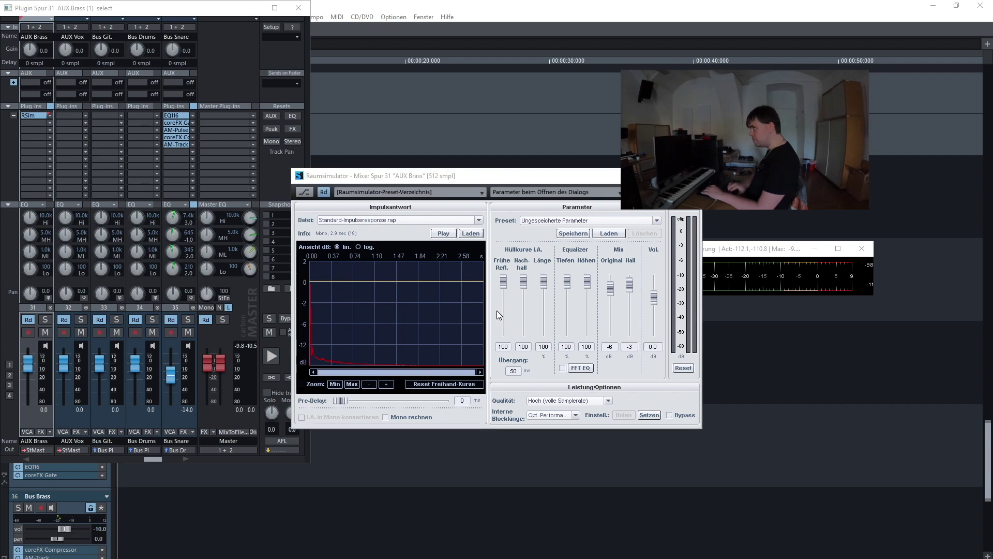
key(shift+Tab)
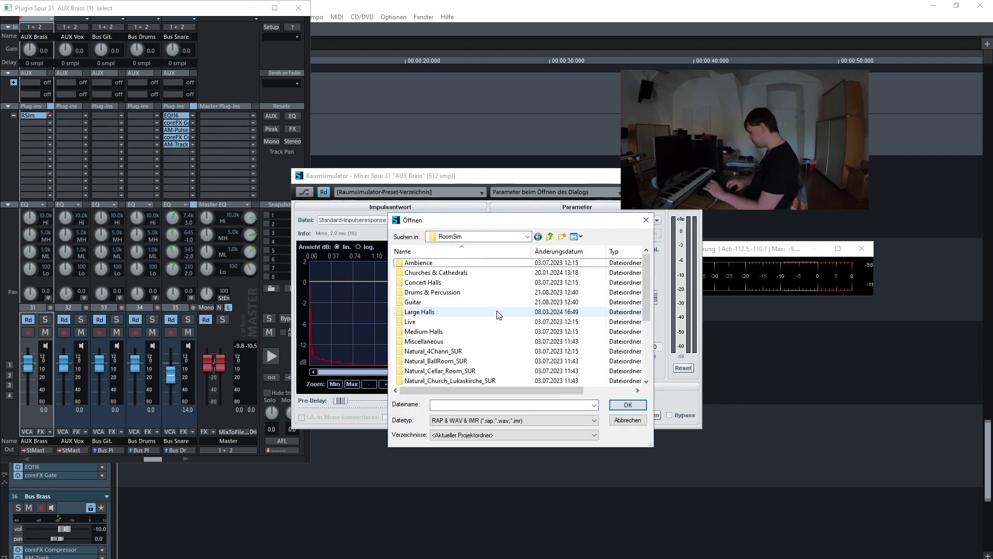
Look through the RoomSim impulse response folders down to Vocal and back up for a room suited to the brass
key(Down)
key(Down)
key(Down)
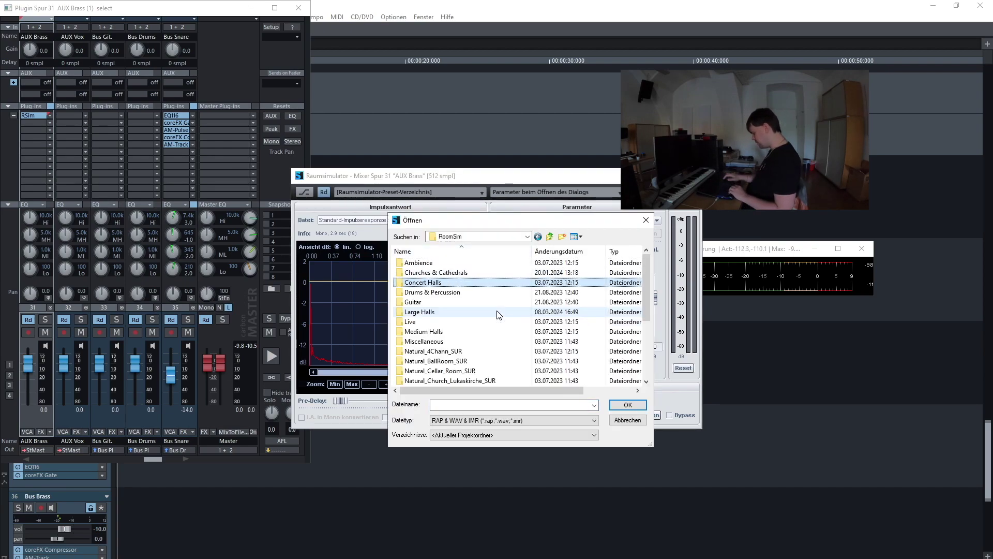
key(Down)
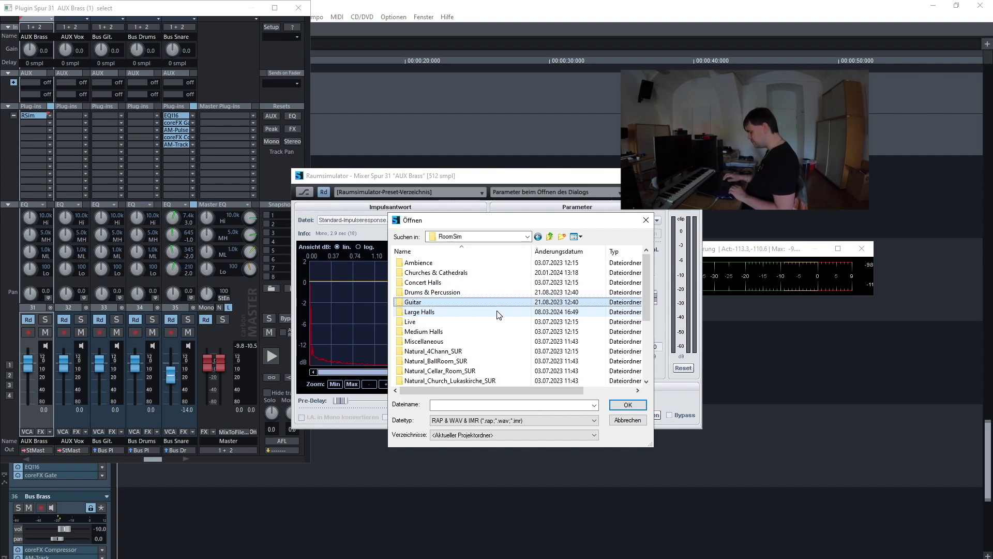
key(Down)
key(Down)
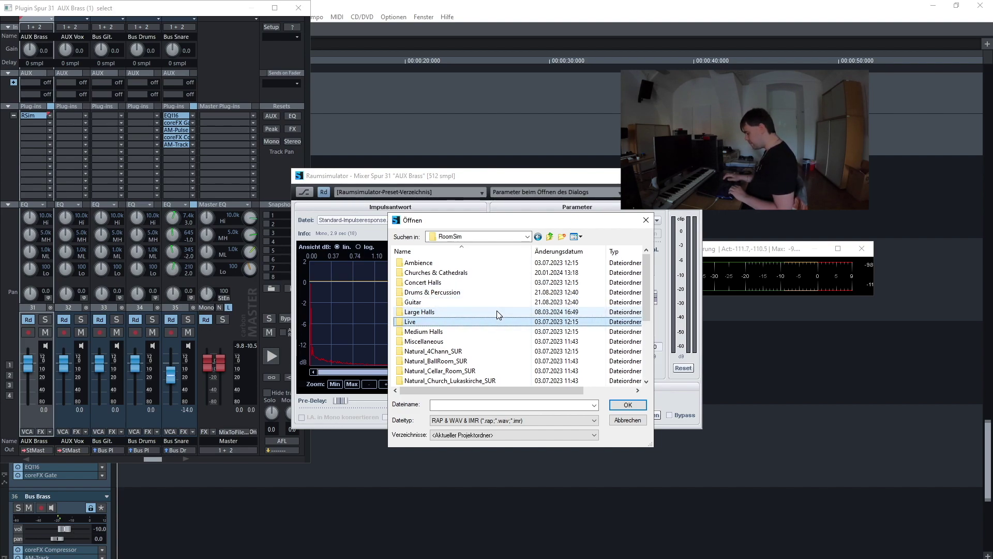
key(Down)
key(Down)
key(Down)
key(Down)
key(Down)
key(Down)
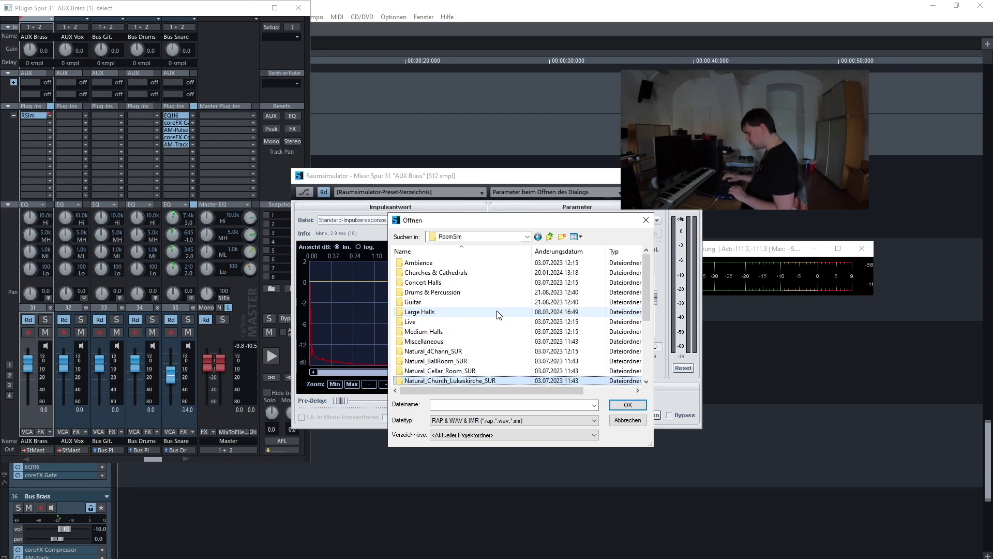
key(Down)
key(Down)
key(Down)
key(Down)
key(Down)
key(Down)
key(Down)
key(Down)
key(Down)
key(Down)
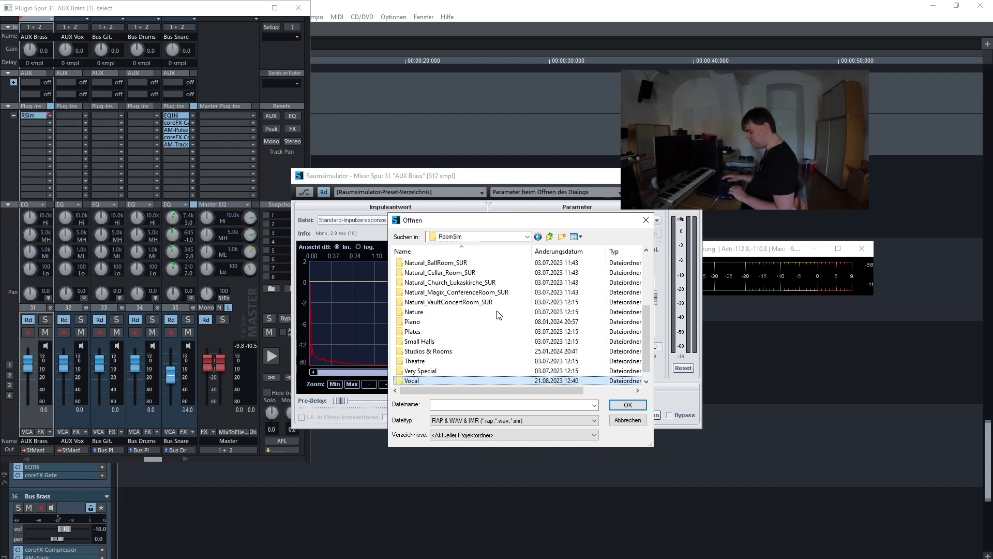
key(Up)
key(Up)
key(Up)
key(Up)
key(Up)
key(Up)
key(Up)
key(Up)
key(Up)
key(Up)
key(Up)
key(Up)
key(Up)
key(Up)
key(Up)
key(Up)
key(Up)
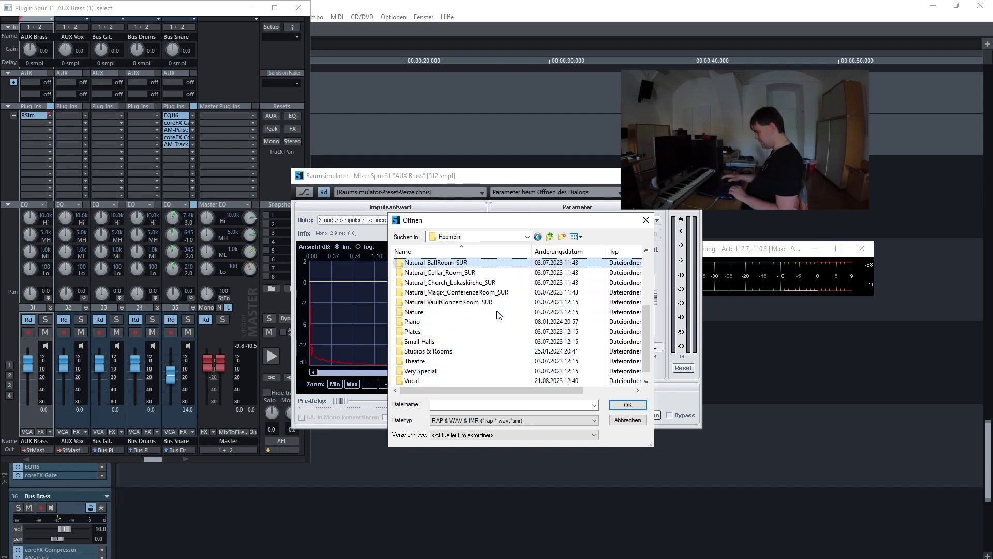
Open the Live folder of impulse responses in the Raumsimulator's file dialog
key(Up)
key(Up)
key(Up)
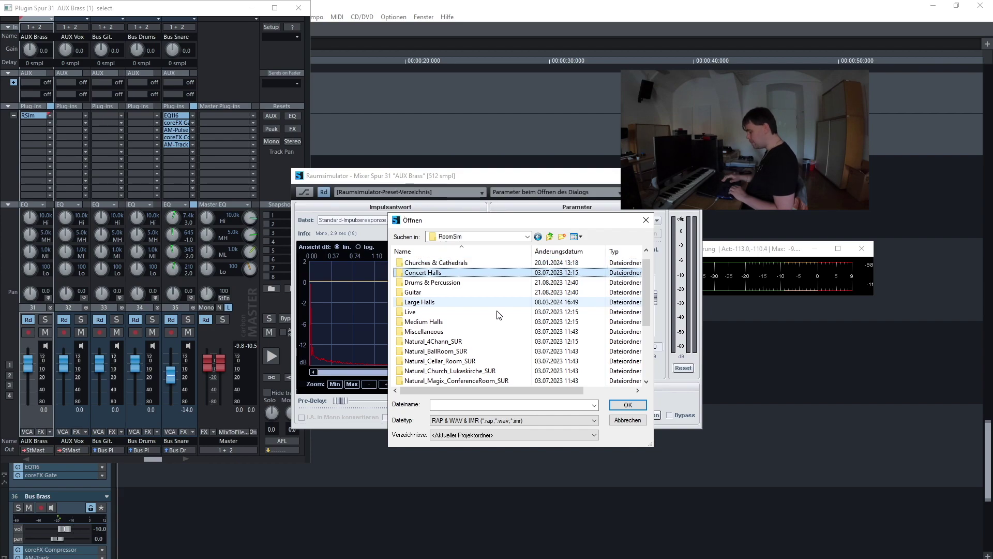
key(Up)
key(Up)
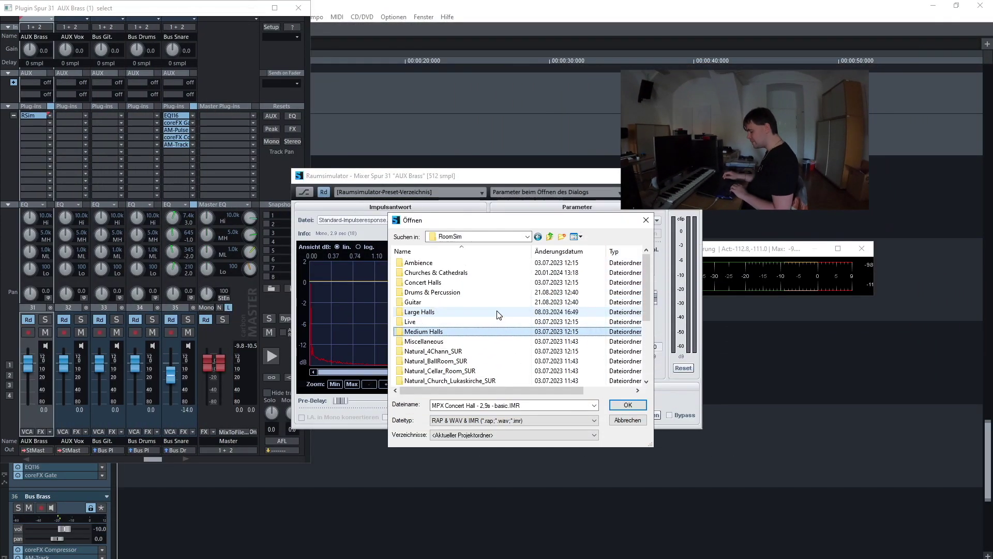
key(Up)
key(Return)
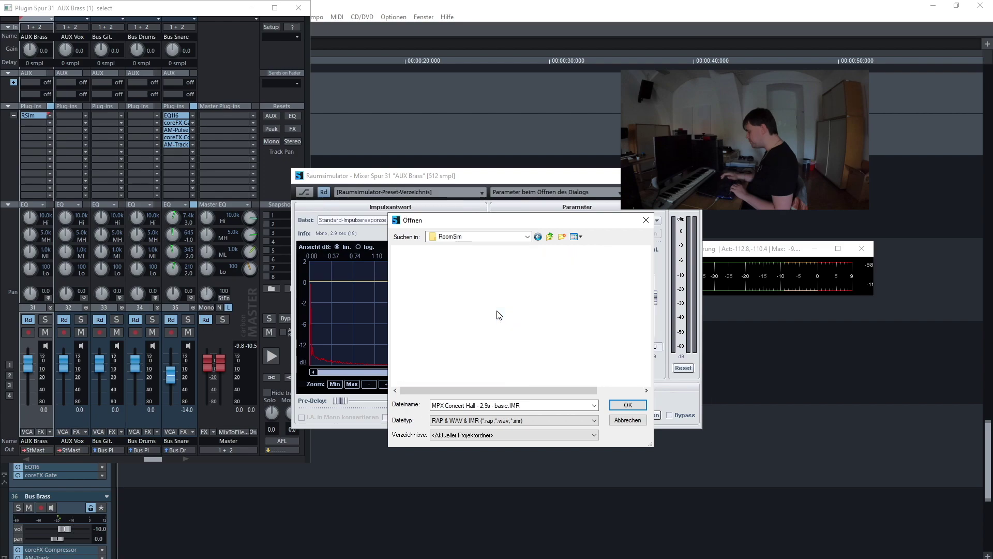
Load the impulse response "Dry Club - 2s - basic.IMR" into the Raumsimulator on AUX Brass
key(Down)
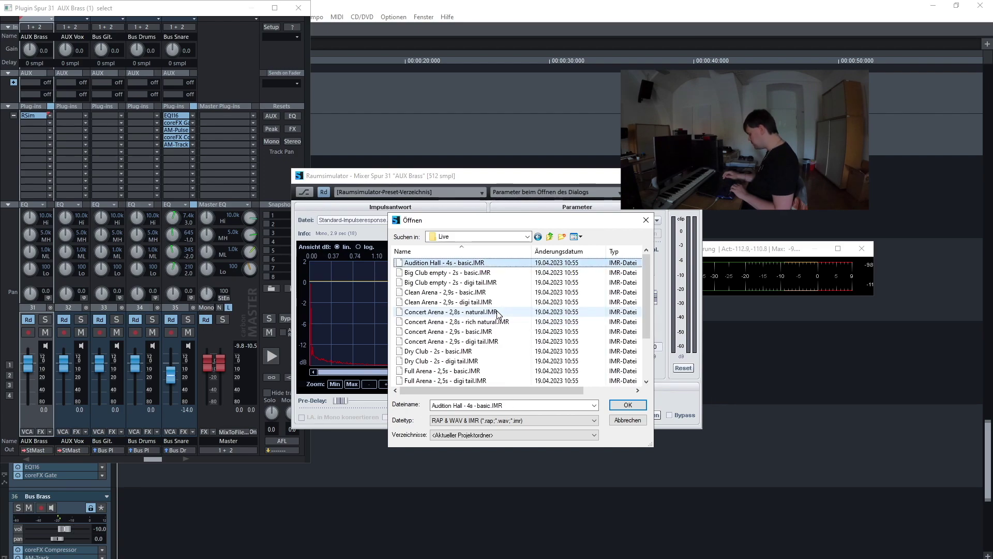
key(Down)
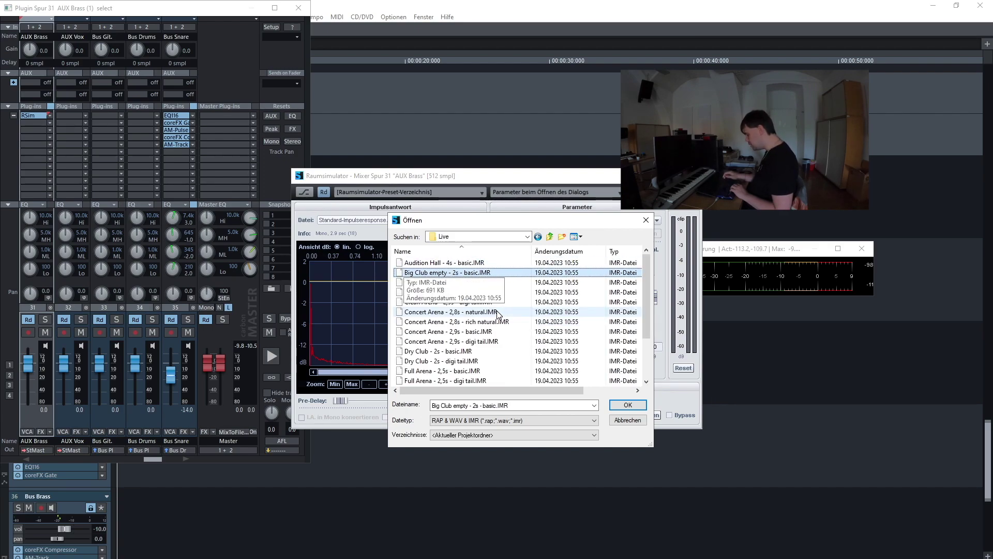
key(Down)
key(Down)
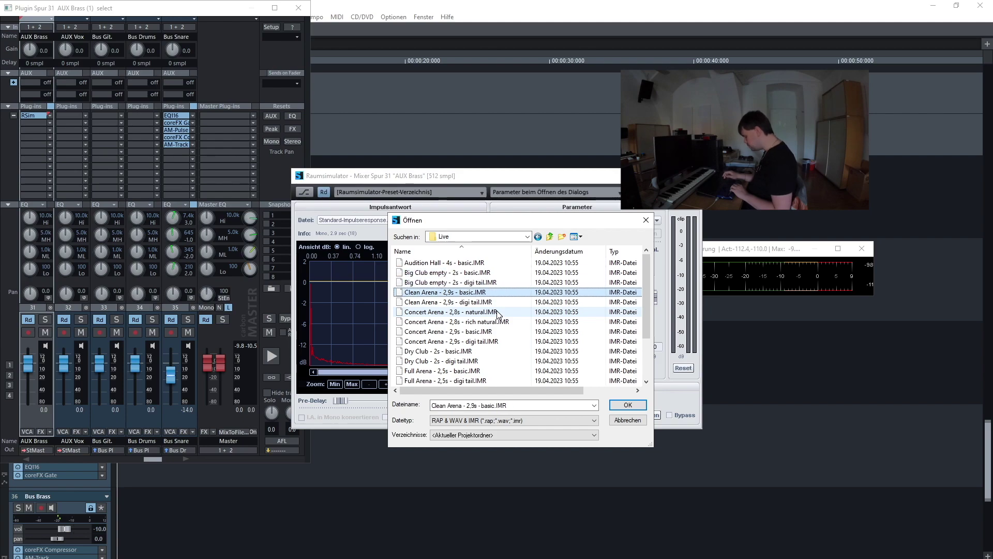
key(Down)
key(Down)
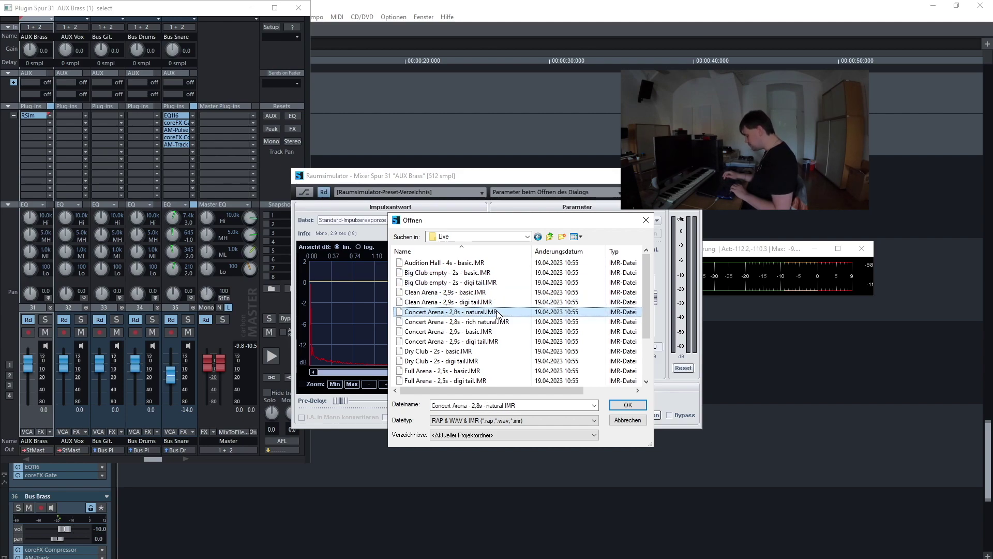
key(Down)
key(Down)
key(Down)
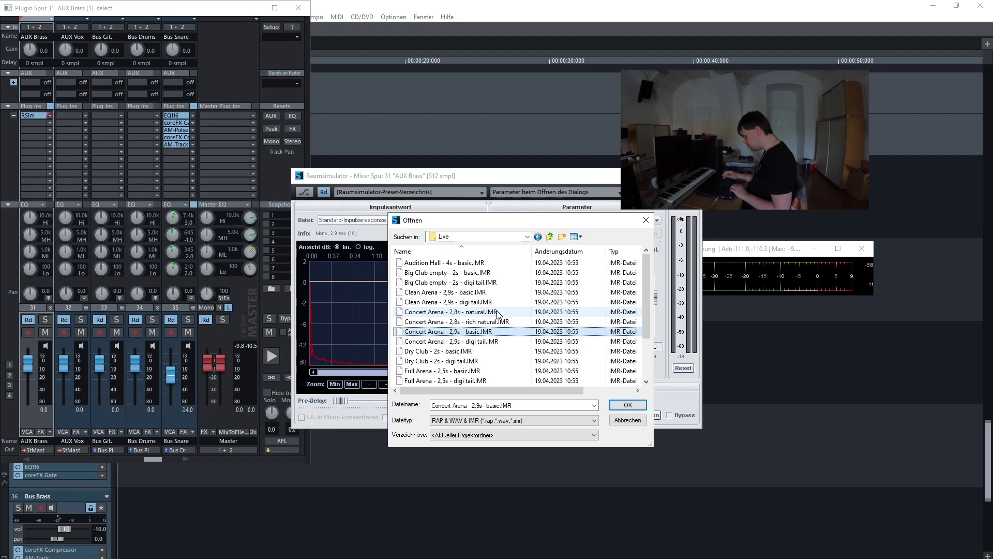
key(Down)
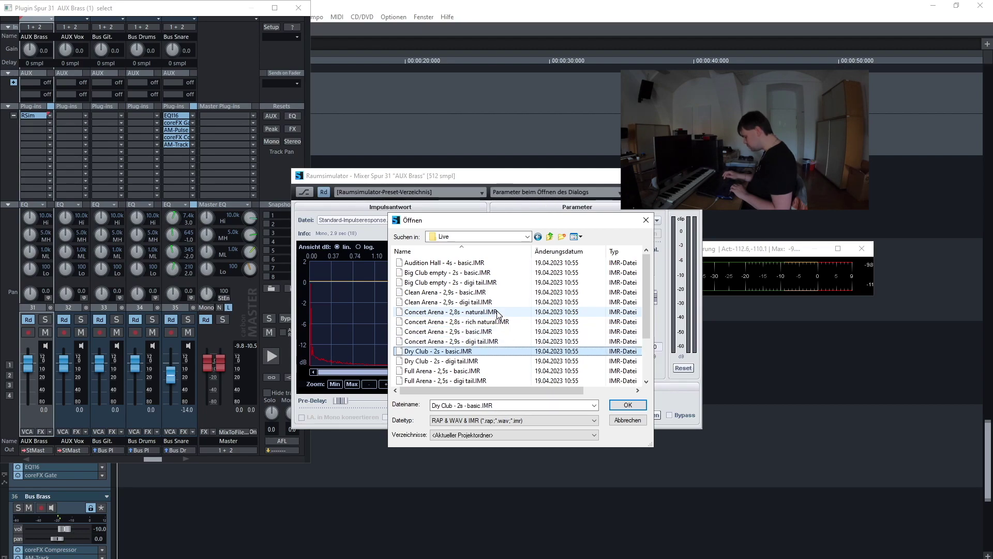
key(Down)
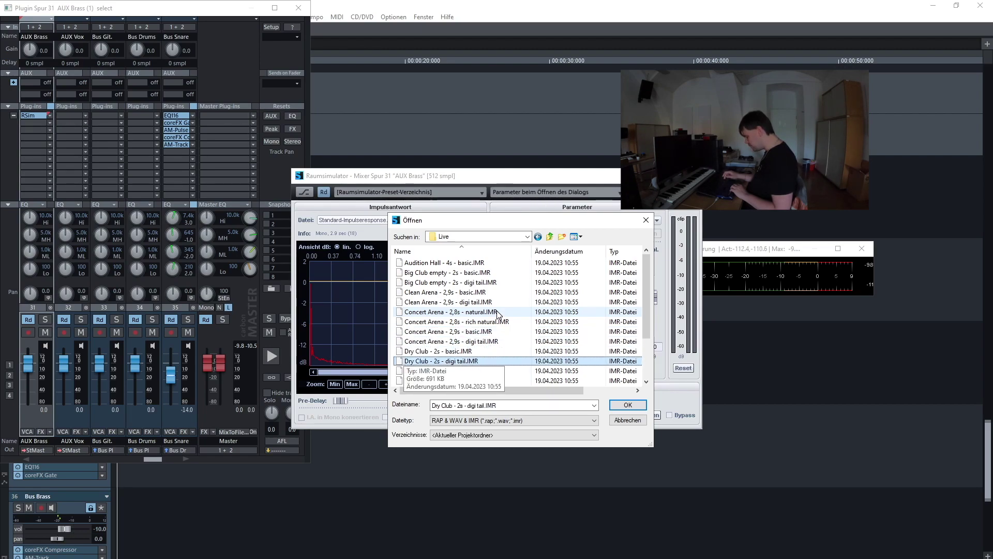
key(Down)
key(Up)
key(Up)
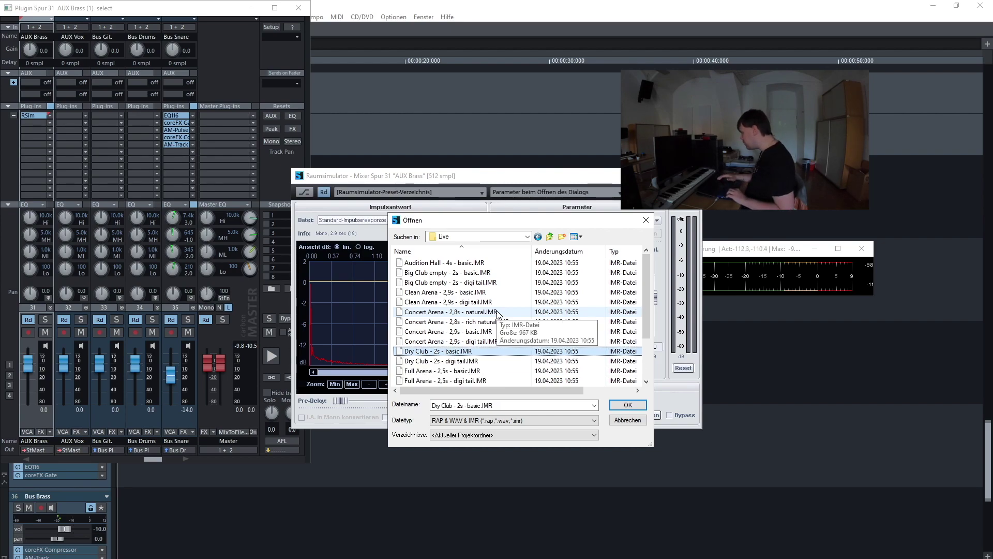
key(Return)
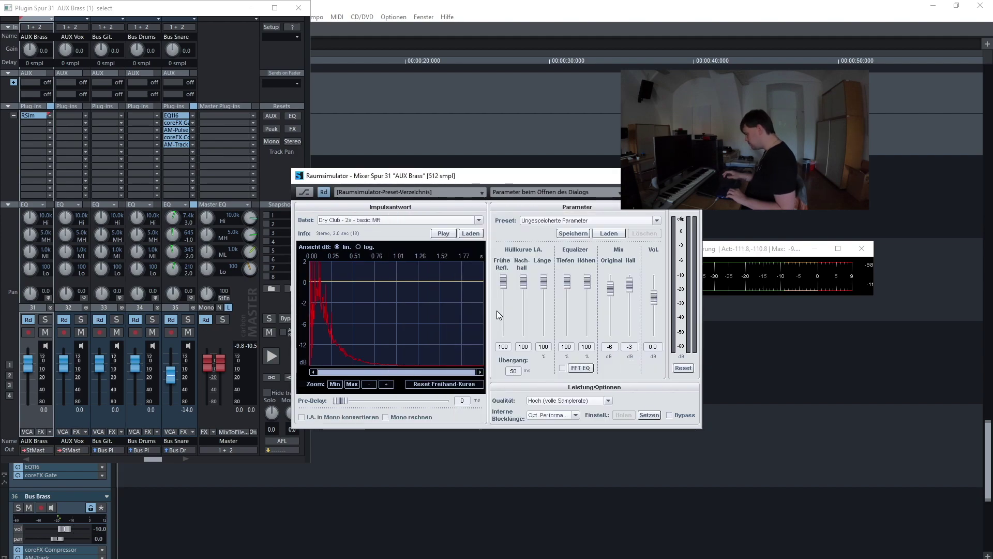
Leave the Raumsimulator and play the soloed AUX Brass track to audition the new room sound
key(Tab)
key(Tab)
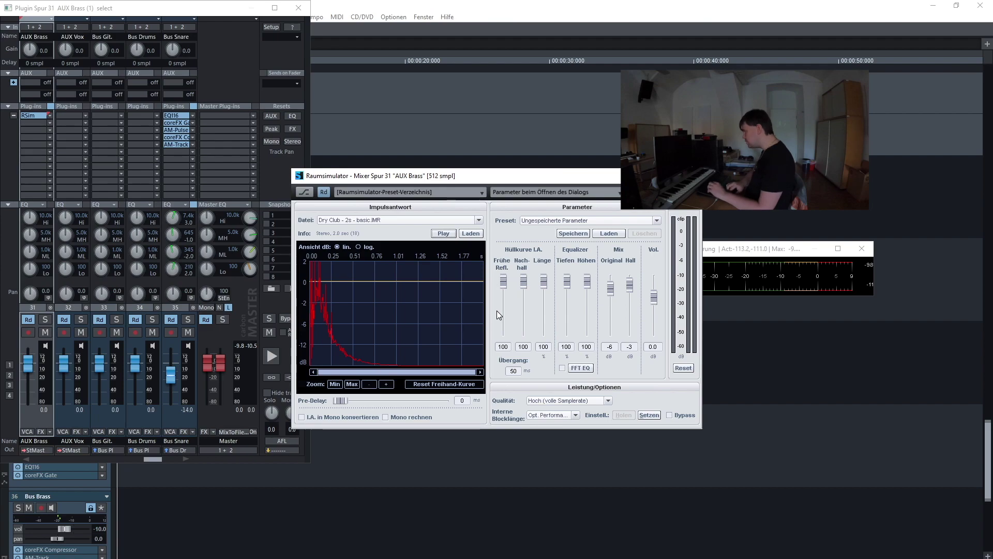
key(space)
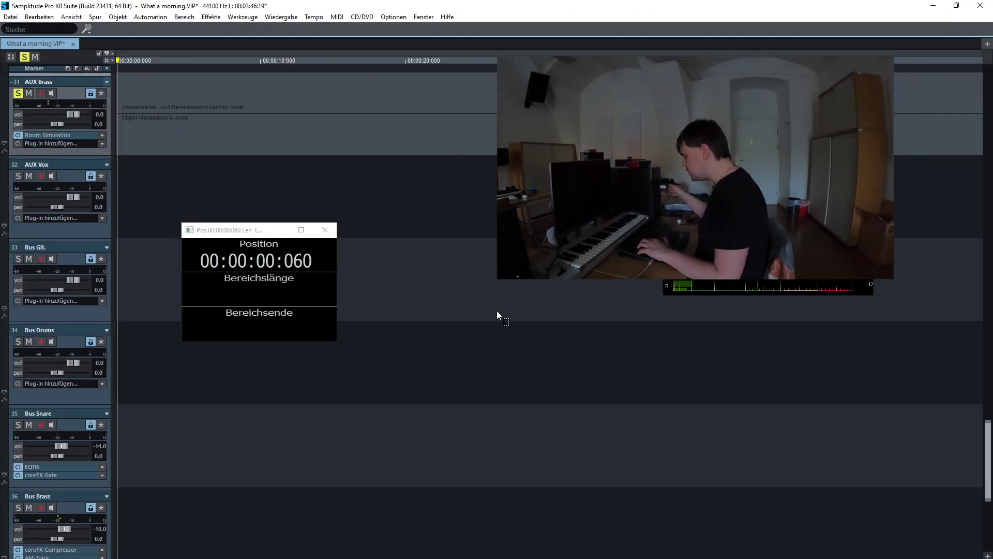
key(space)
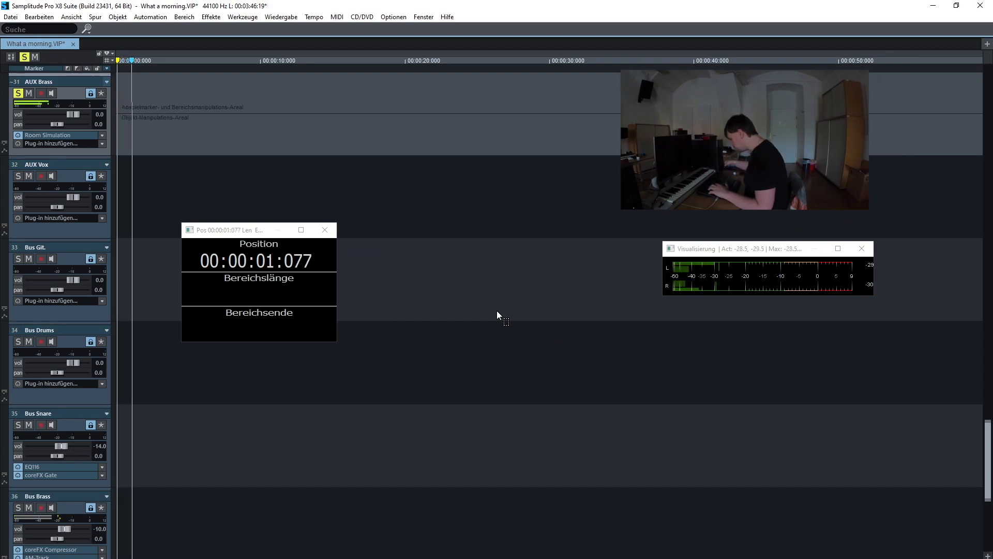
key(space)
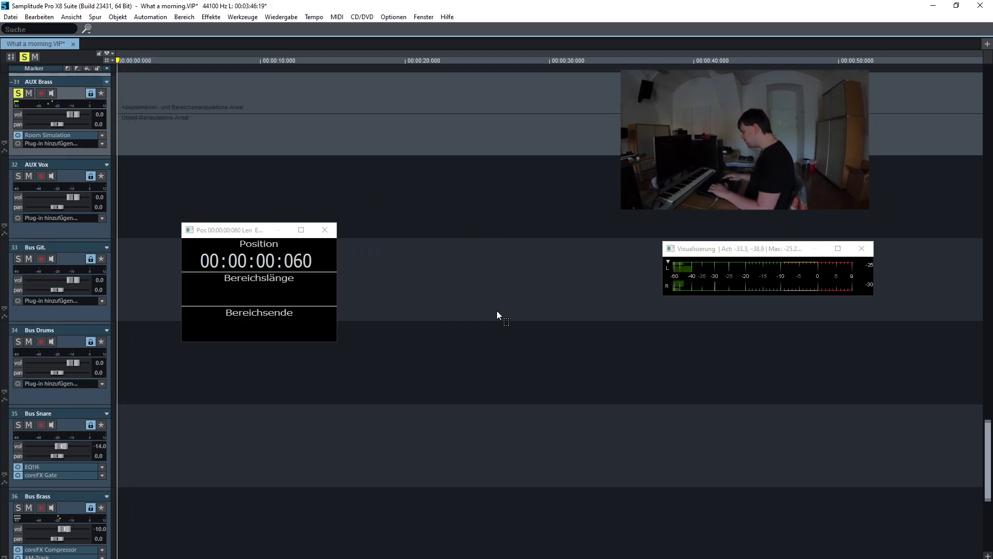
Remove the solo from AUX Brass, select Bus Brass, audition the playback, and leave Bus Brass soloed
key(Down)
key(Down)
key(Down)
key(Down)
key(Down)
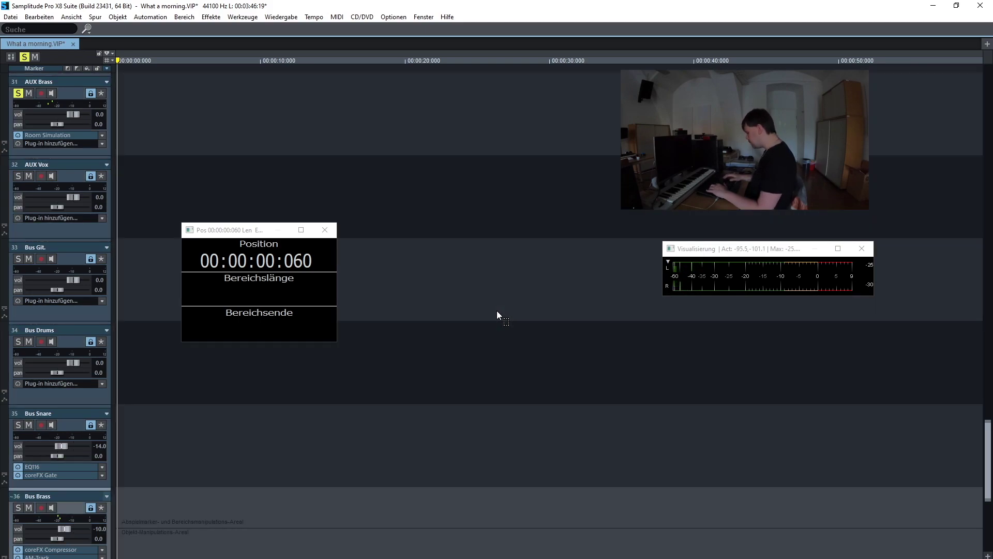
key(alt+s)
key(alt+s)
key(space)
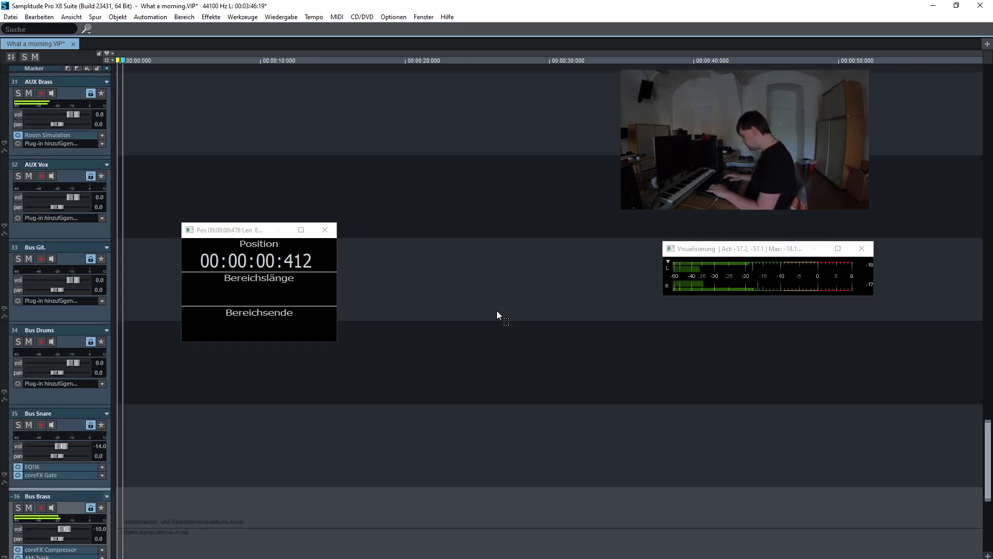
key(alt+s)
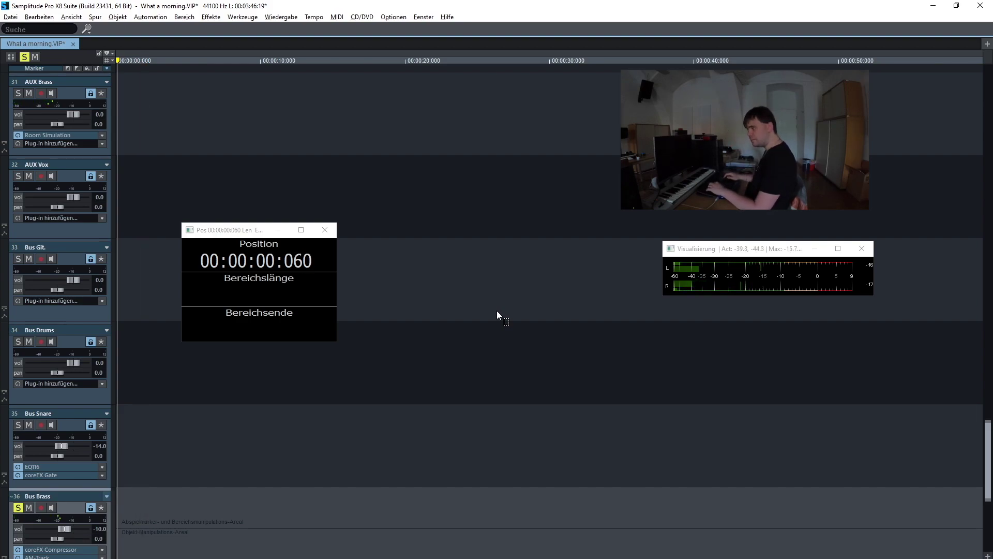
Set the Bus Brass track's send level to AUX Brass to -16 and audition the result
key(alt+s)
key(Down)
key(Down)
key(Down)
key(Down)
key(Down)
key(Down)
key(Down)
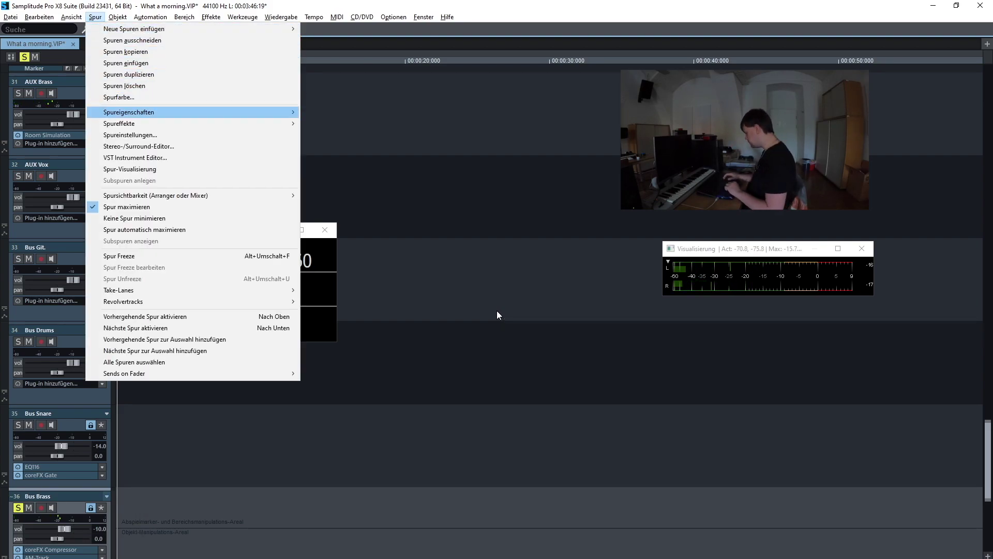
key(Down)
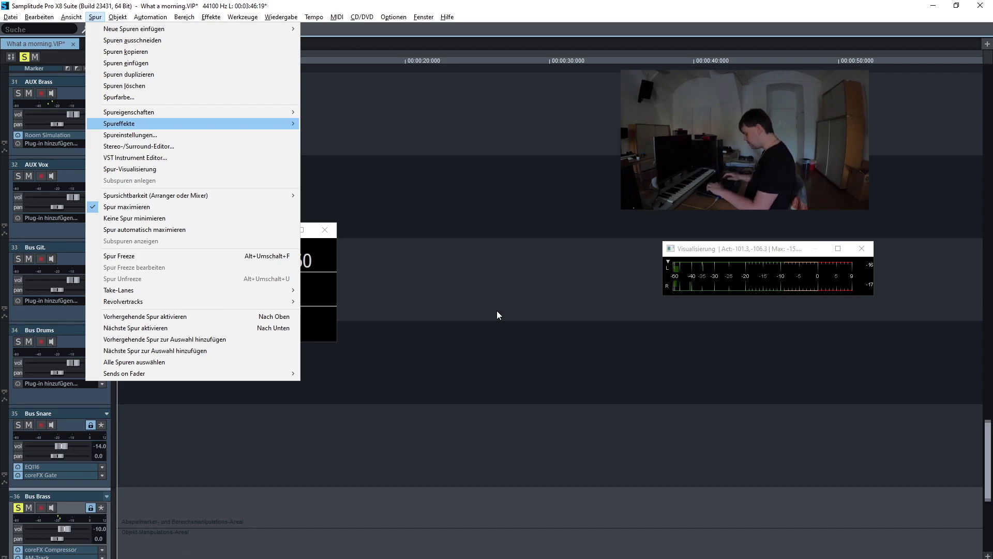
key(Right)
key(Return)
key(Tab)
key(Tab)
key(Tab)
key(Tab)
key(Tab)
key(Tab)
key(Tab)
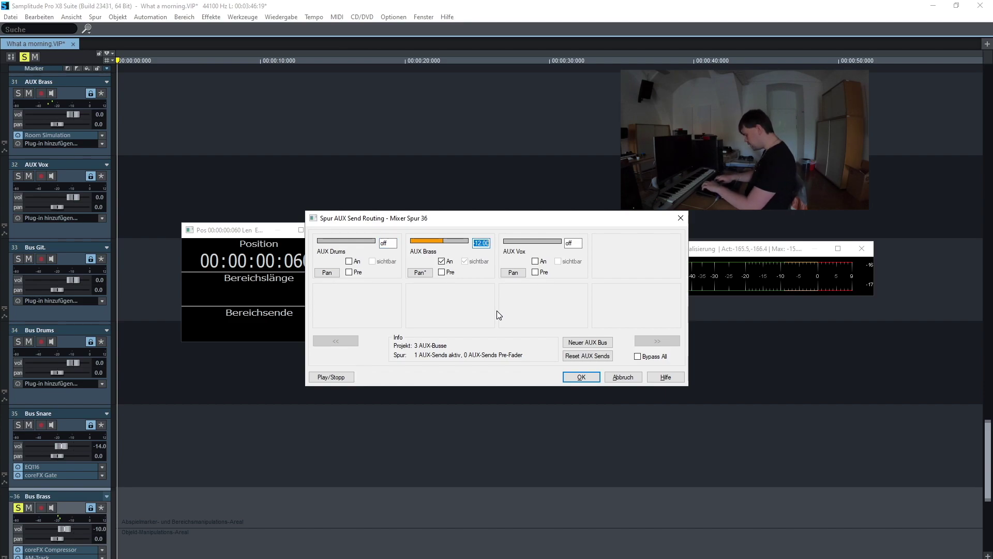
text(-16)
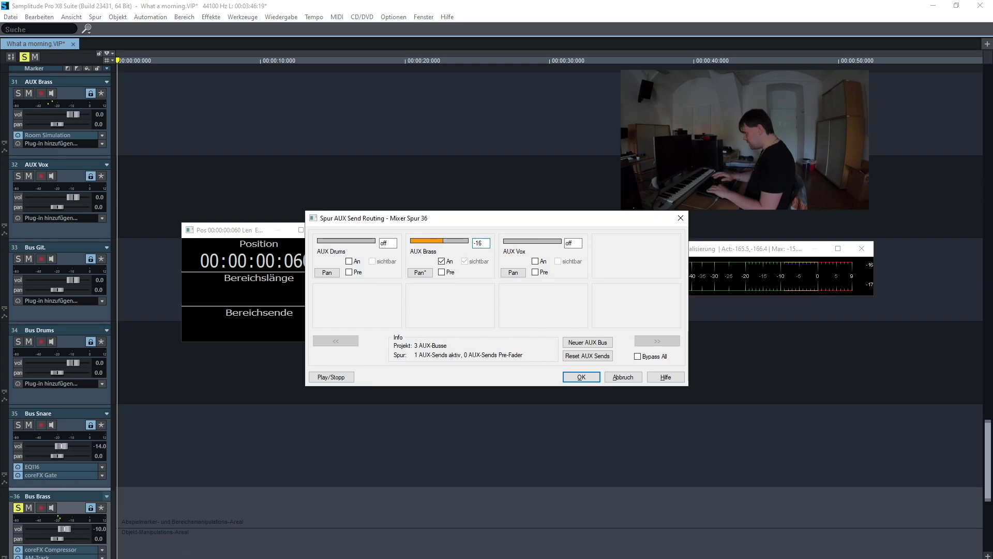
key(Return)
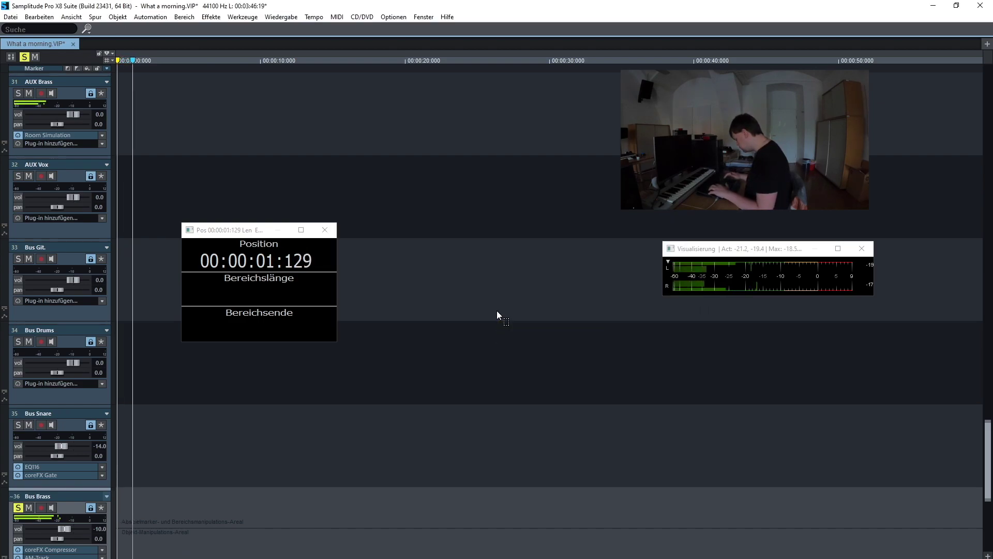
key(space)
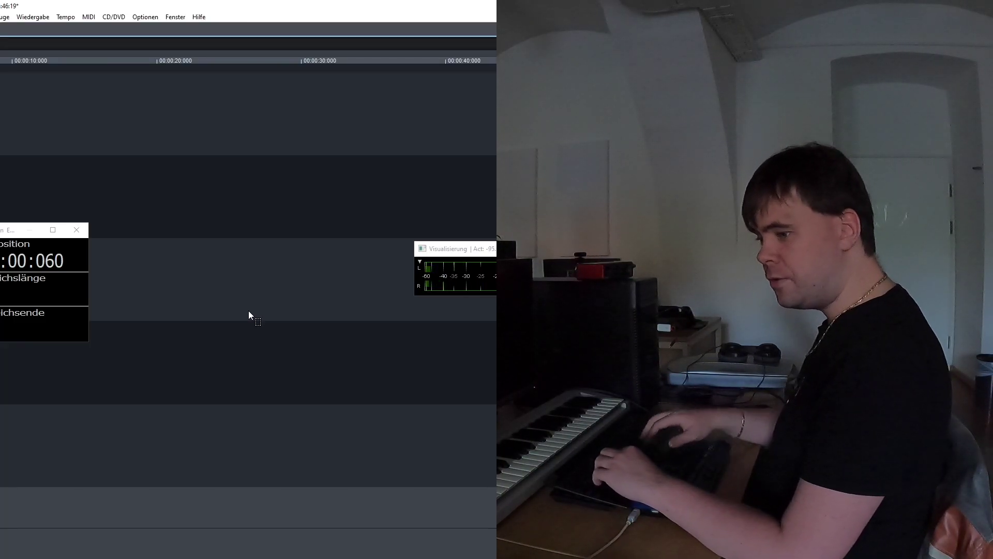
Add the EQ116 from the Internal FX to AUX Brass, ahead of the room simulation
key(m)
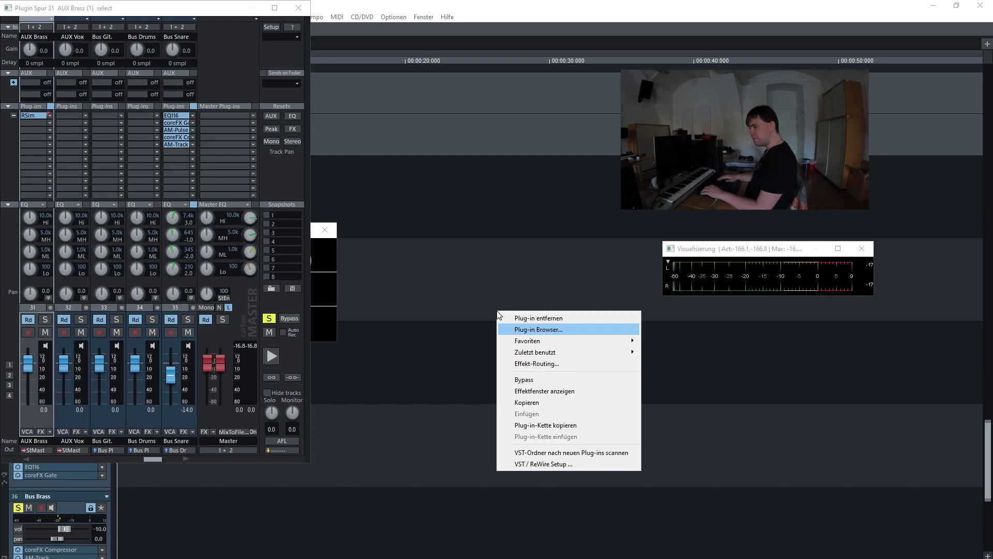
key(Return)
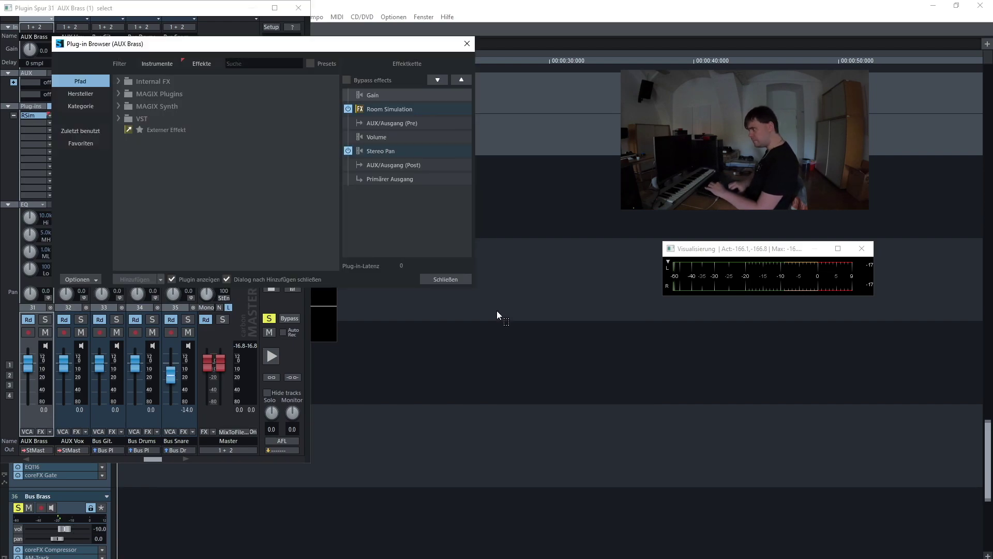
key(space)
key(Tab)
key(Right)
key(Down)
key(Down)
key(Down)
key(Down)
key(Down)
key(Down)
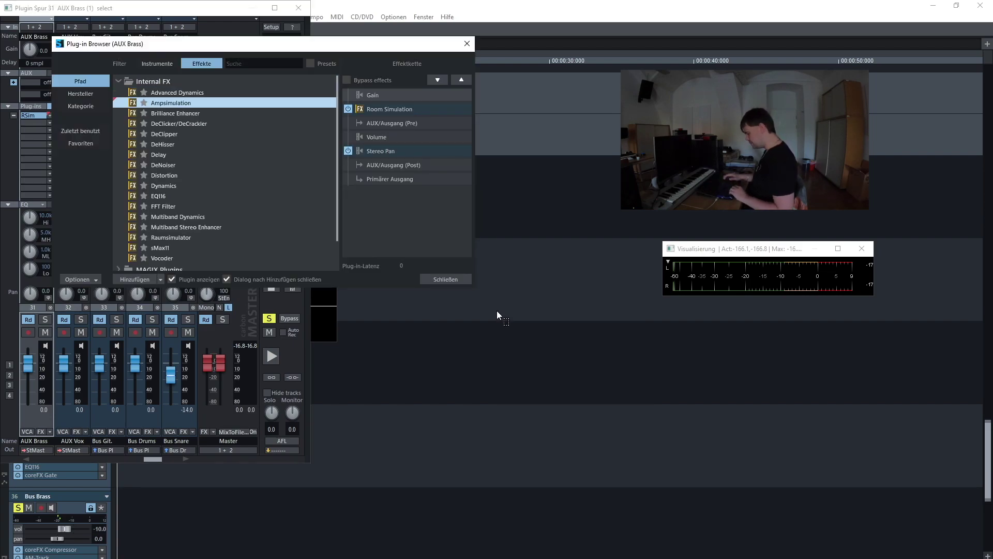
key(Down)
key(Down)
key(Down)
key(Down)
key(Down)
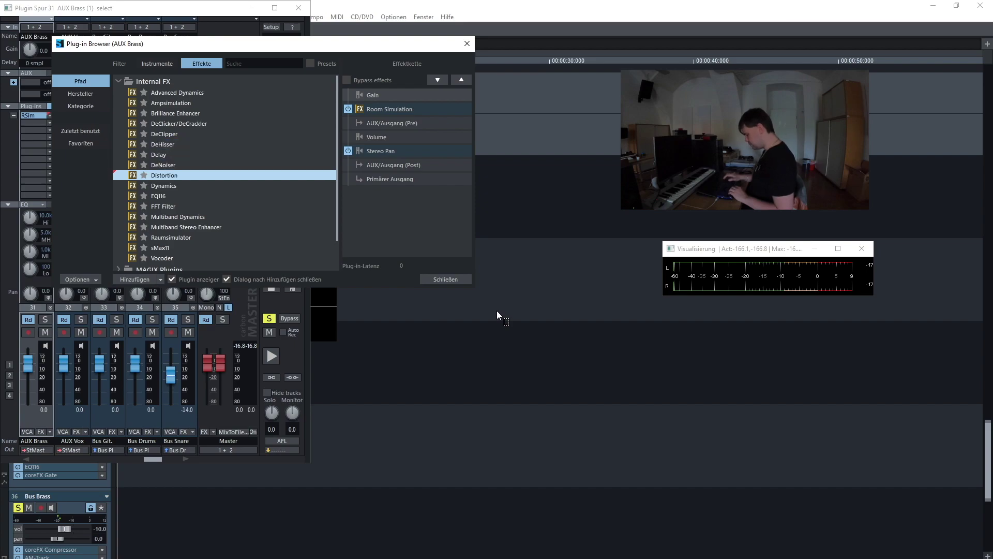
key(Return)
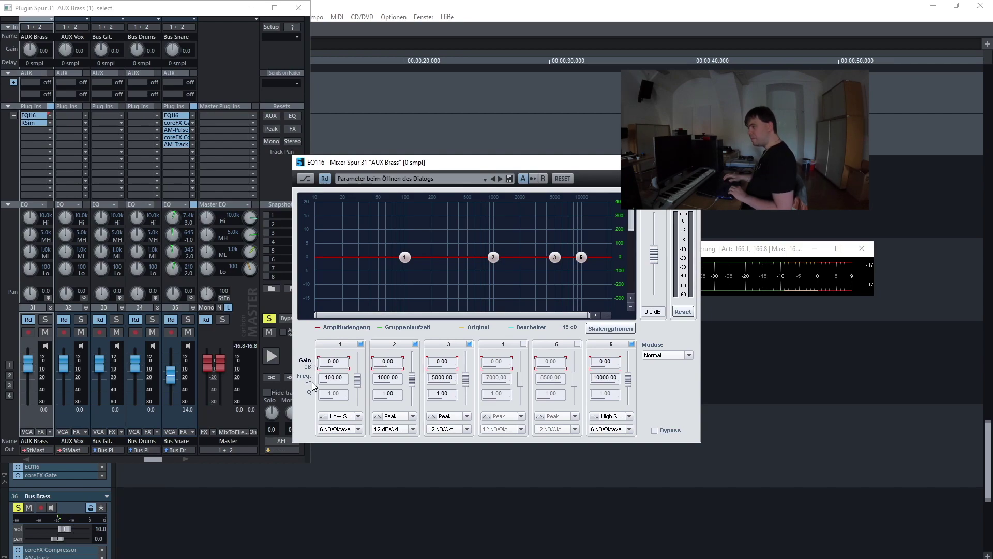
Configure band 1 of the EQ116 on AUX Brass as a High Pass at 600 Hz
click(342, 418)
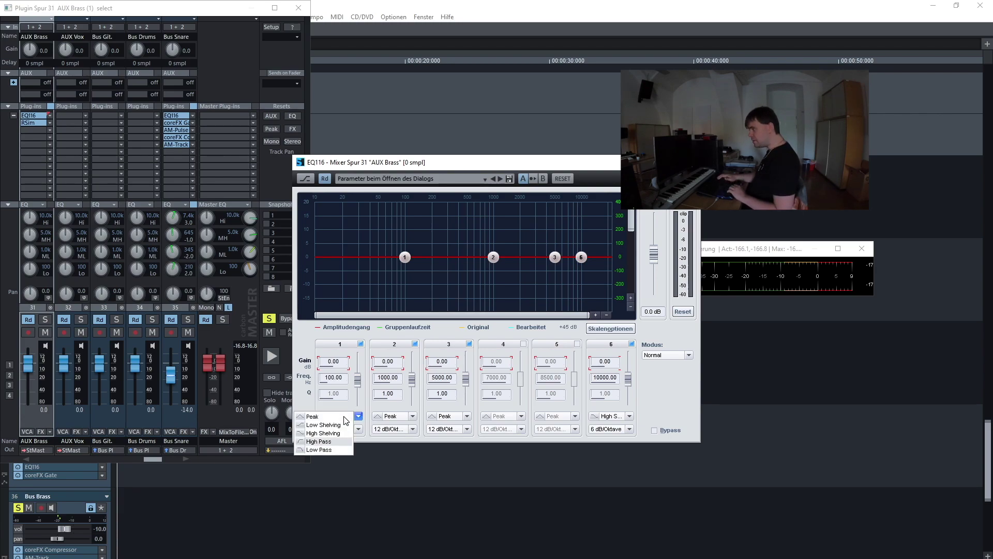
key(Return)
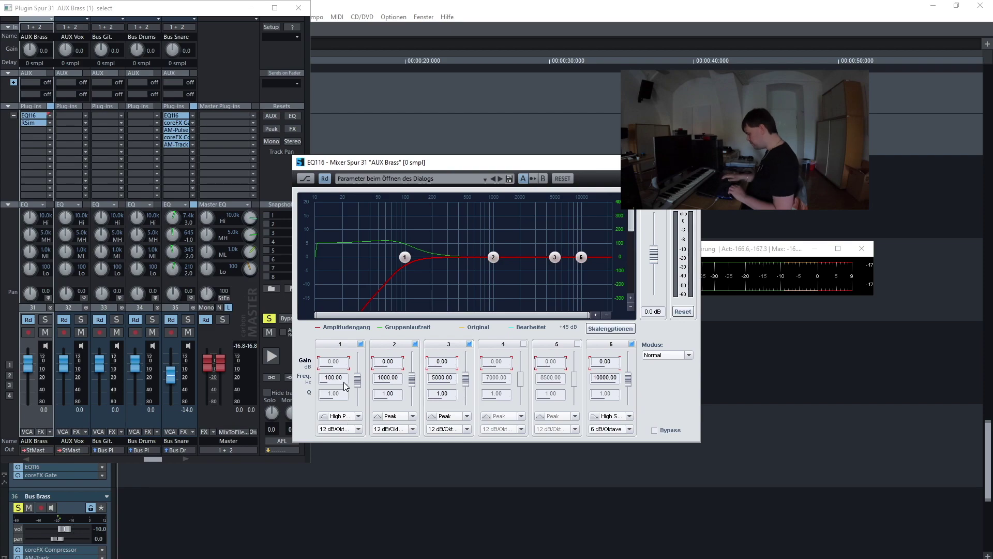
click(326, 378)
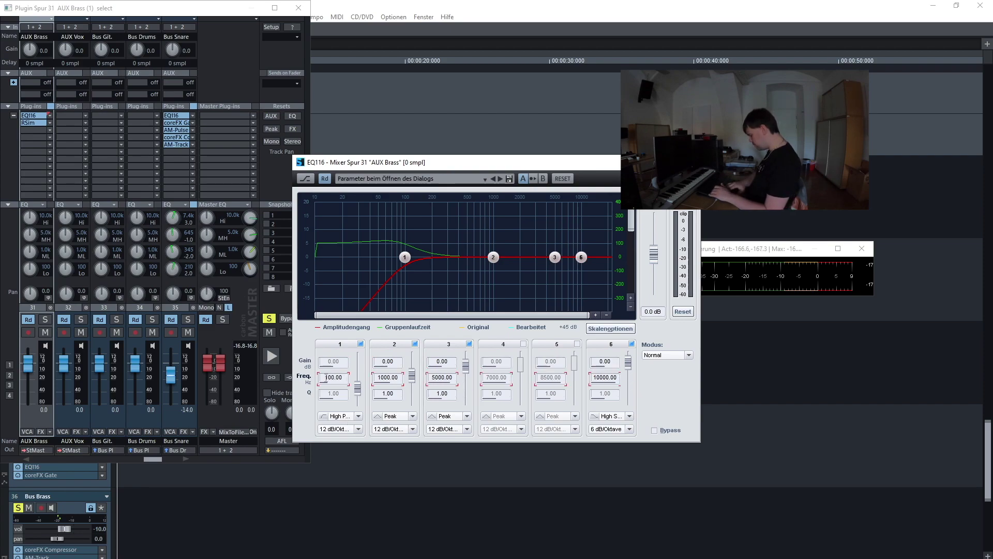
text(600)
key(Return)
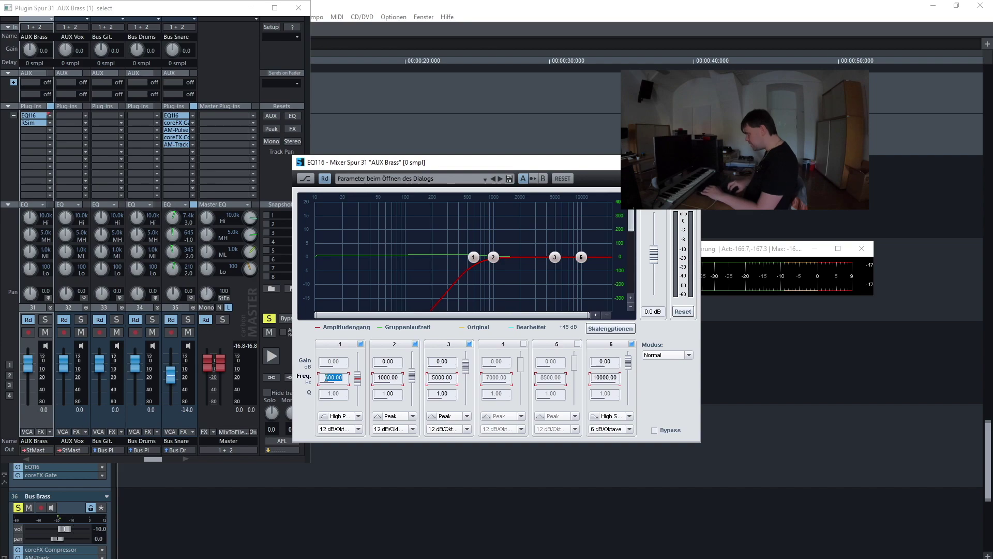
key(Tab)
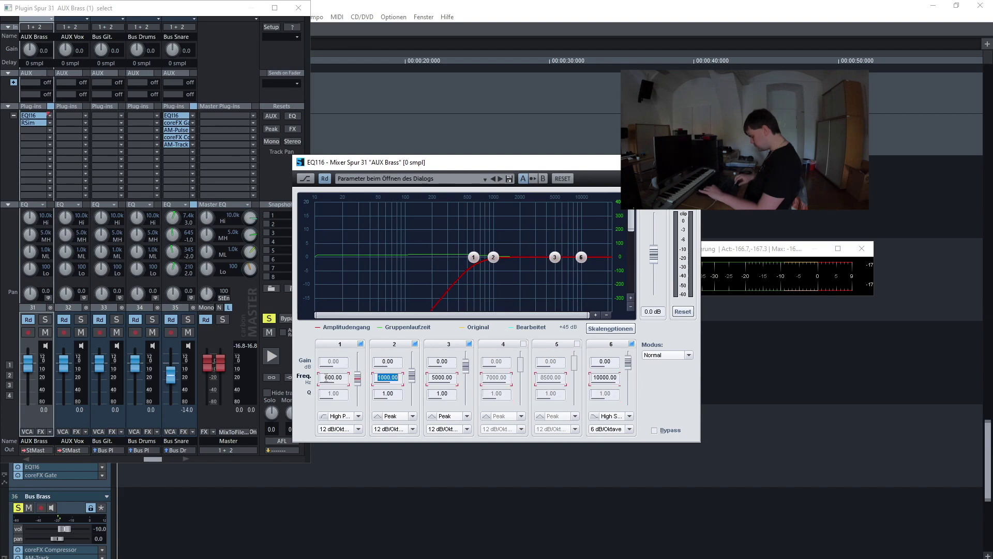
Set band 2 of the EQ116 on AUX Brass to 2000 Hz with a gain of -4 dB
text(2)
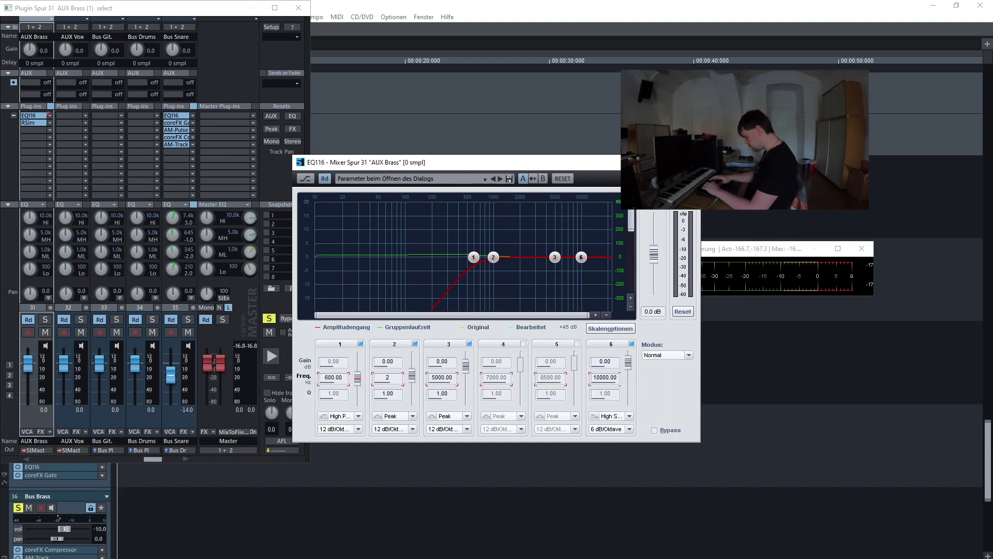
text(000)
key(Return)
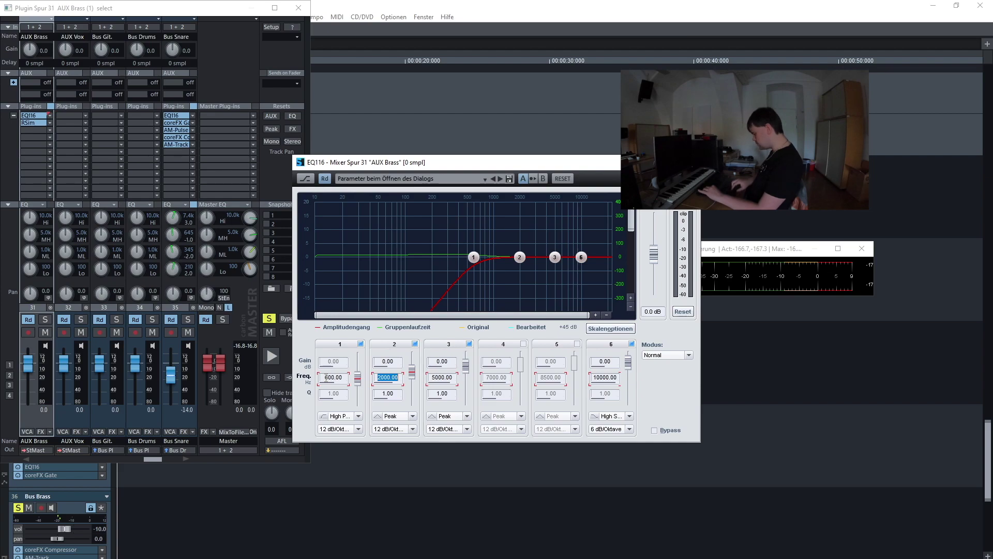
key(shift+Tab)
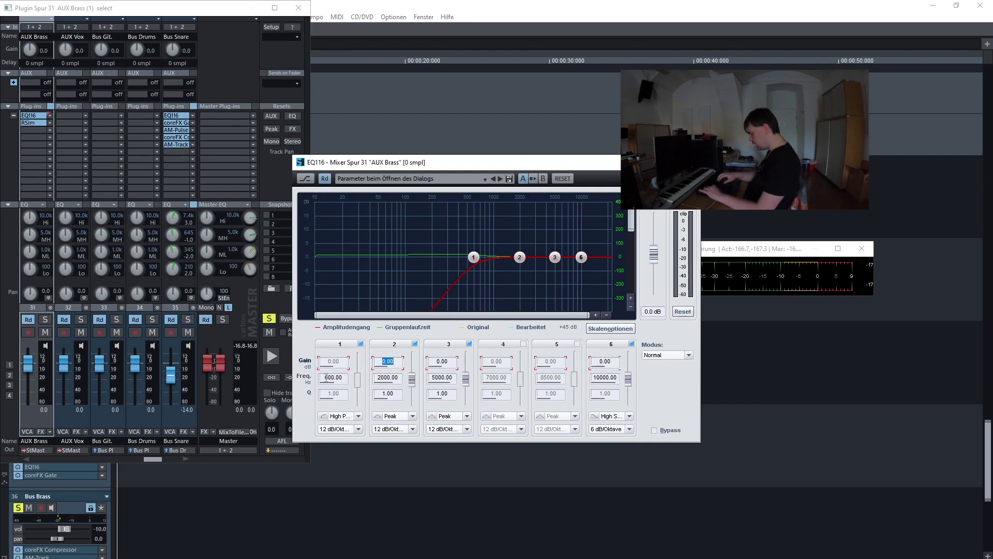
text(-4)
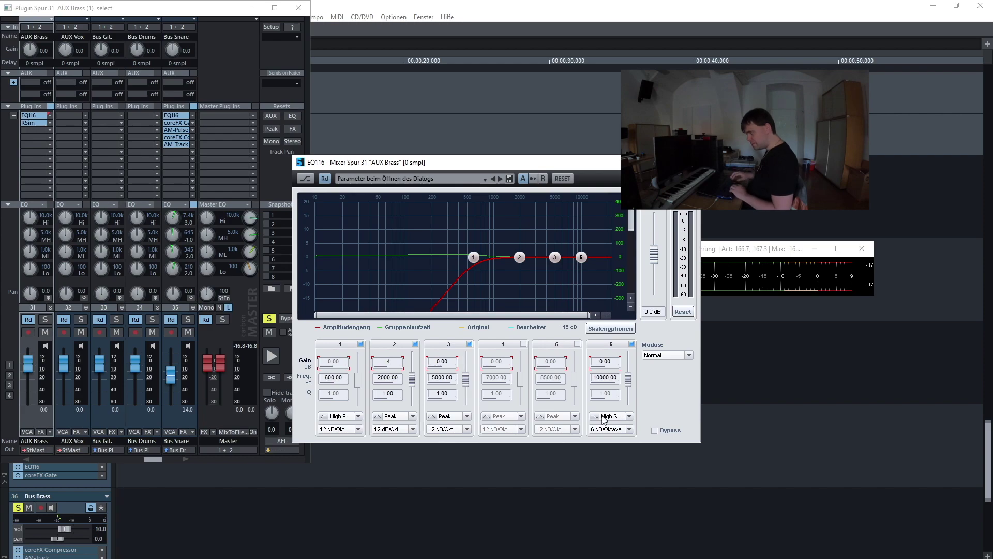
Configure band 6 of the EQ116 on AUX Brass as a Low Pass at 7000 Hz and close the equalizer
click(623, 419)
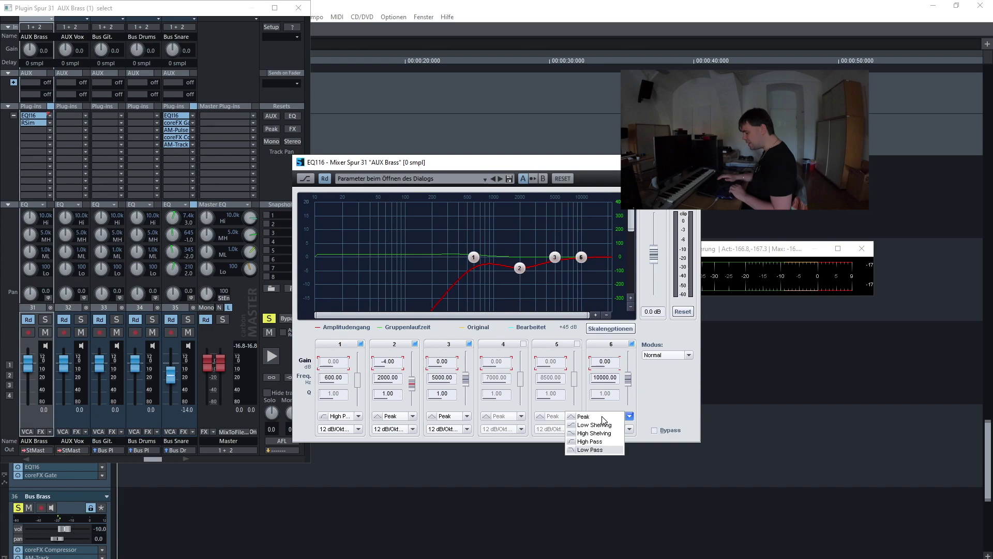
key(Return)
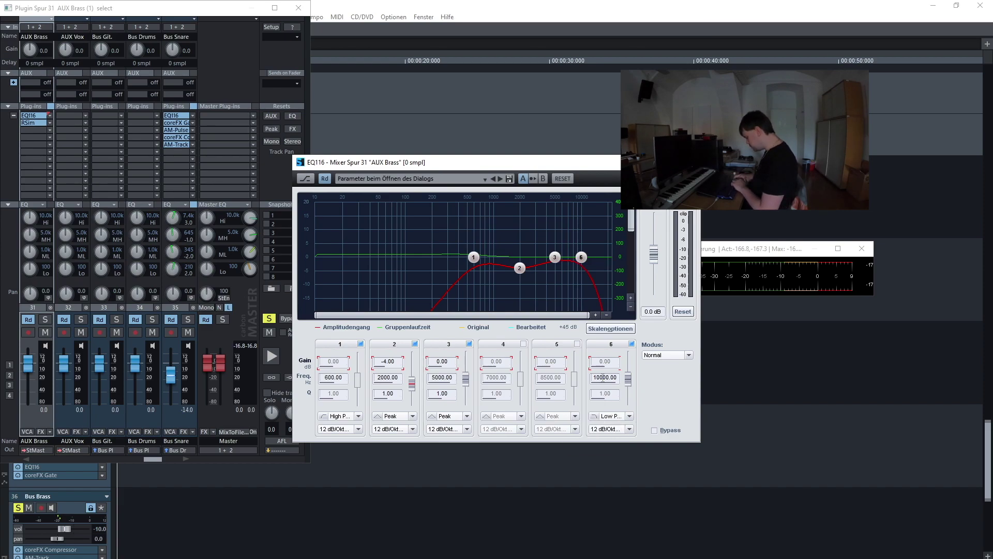
click(595, 377)
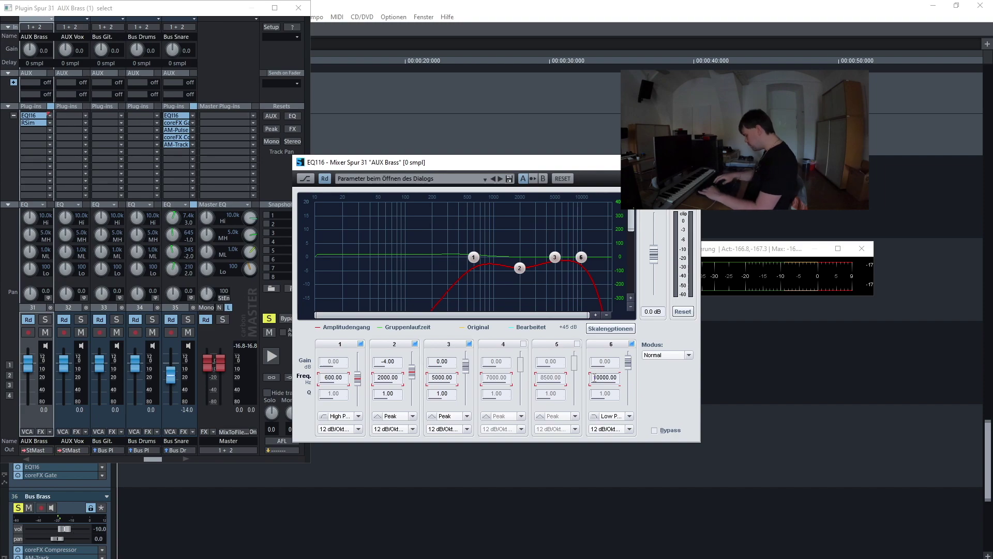
double_click(594, 377)
text(7000)
key(Return)
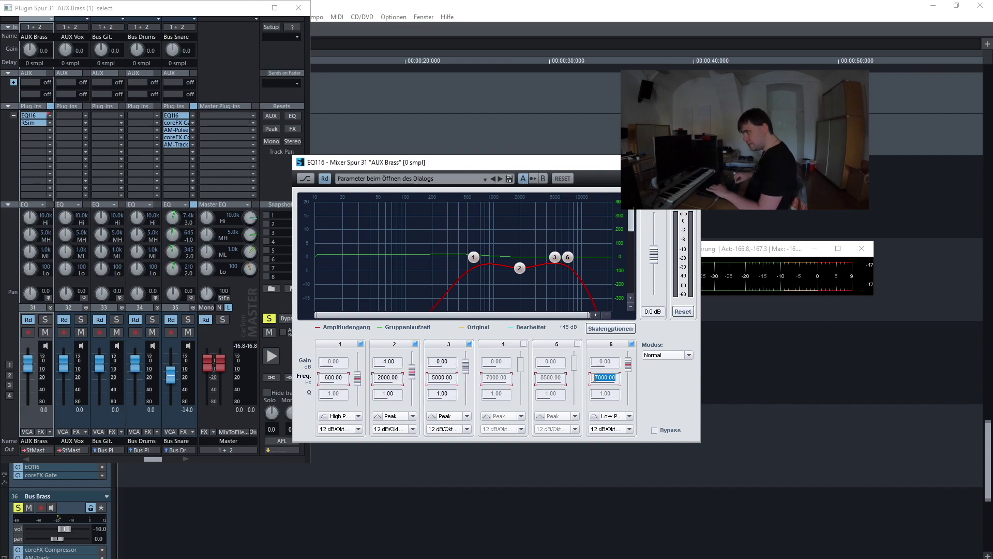
key(Escape)
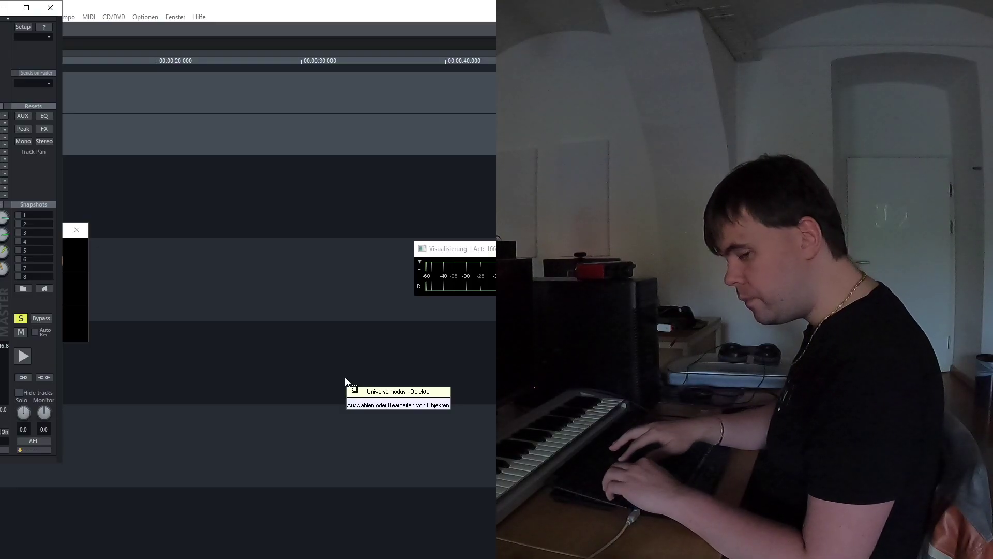
Leave the mixer, select the AUX Brass track and open its Effekt-Routing dialog
key(m)
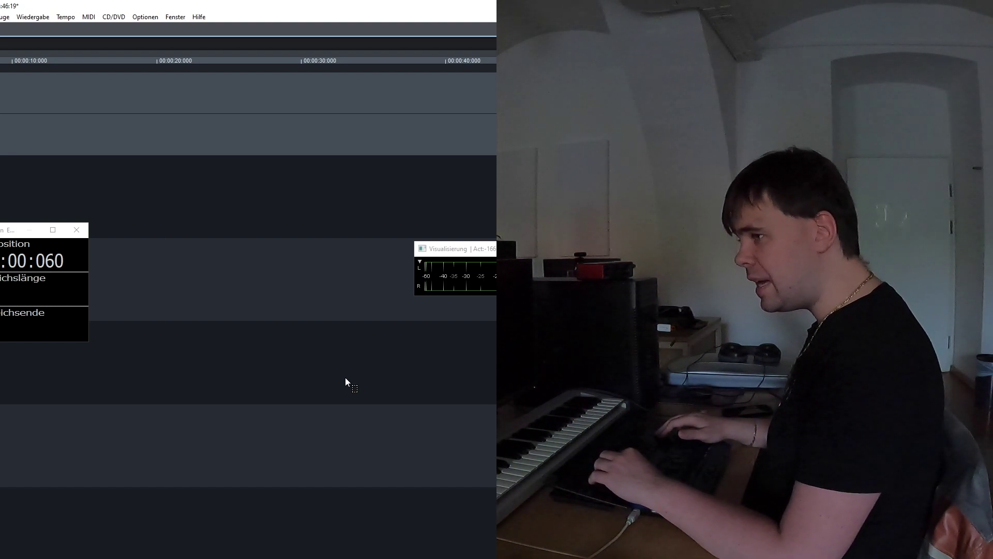
key(Up)
key(Down)
key(Up)
key(Down)
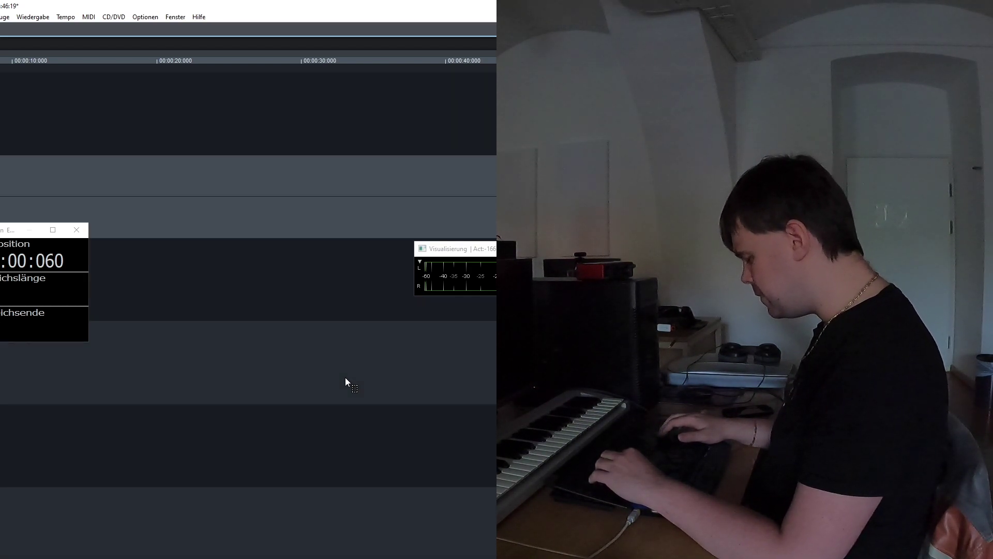
key(alt+s)
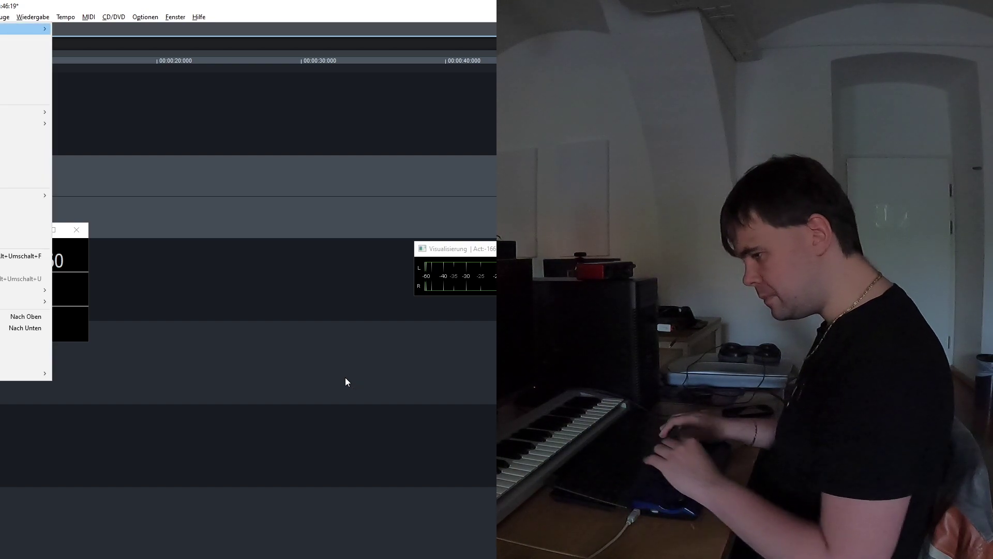
key(Down)
key(Down)
key(Down)
key(Down)
key(Down)
key(Down)
key(Down)
key(Down)
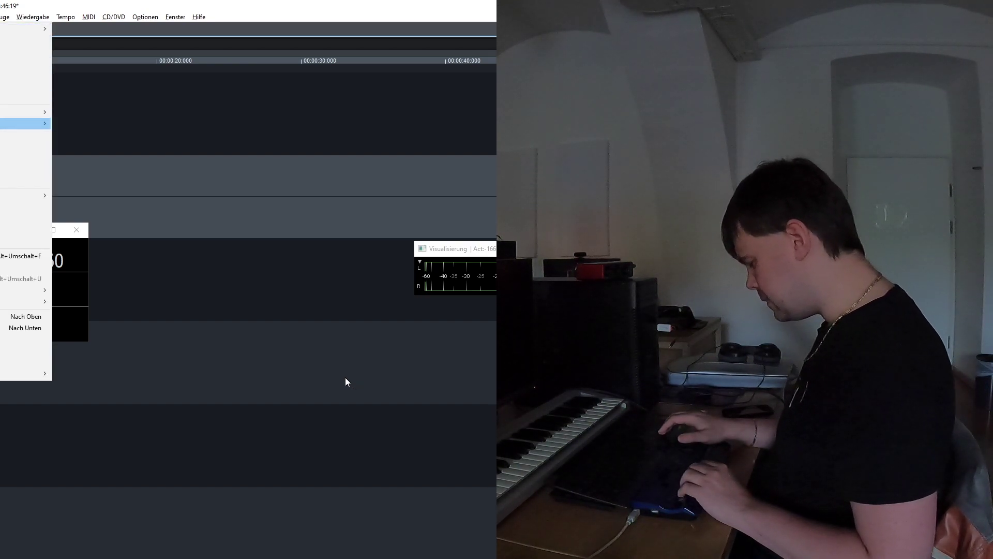
key(Right)
key(Escape)
key(Escape)
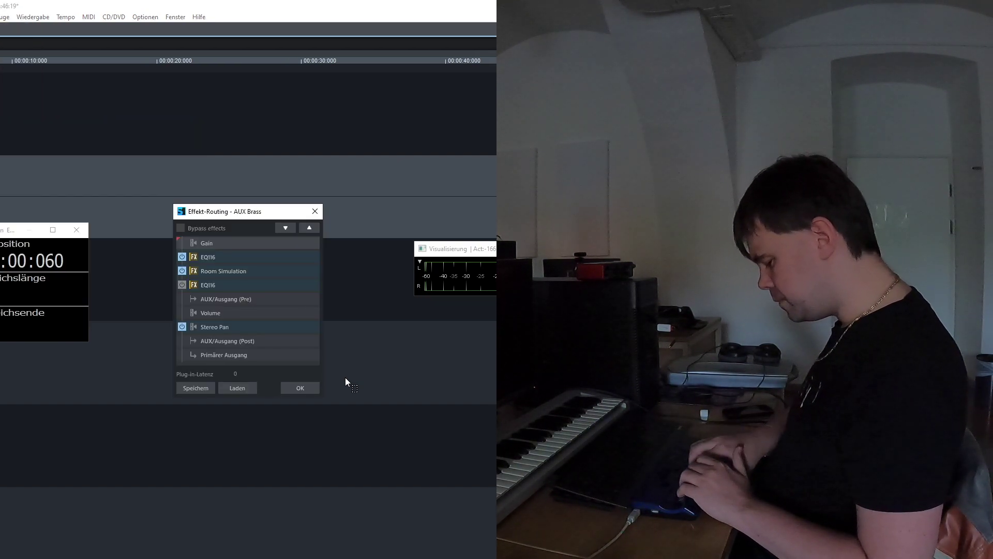
Move Room Simulation below the deactivated EQ116 in the AUX Brass effect chain and confirm the routing
key(Tab)
key(Tab)
key(Tab)
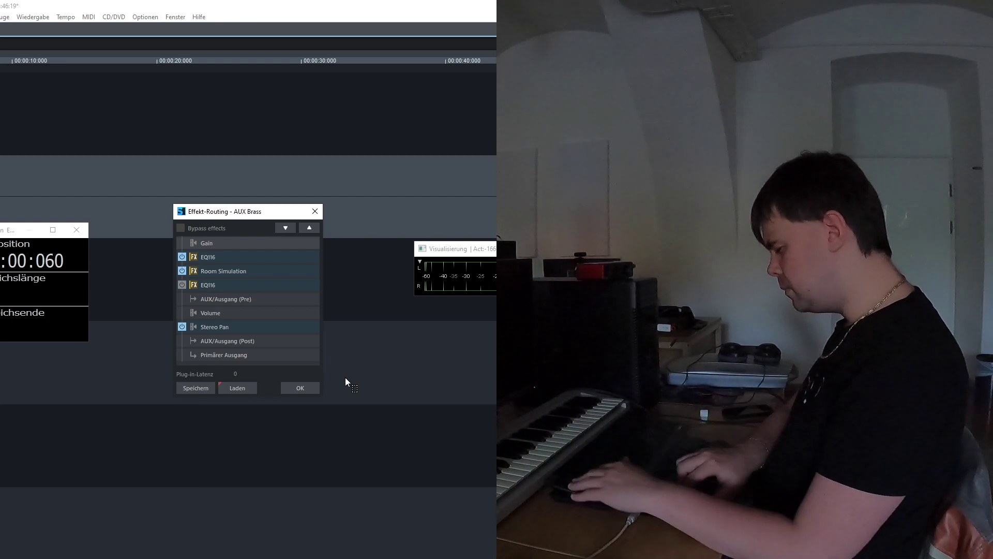
key(Tab)
key(Tab)
key(Tab)
key(Tab)
key(Tab)
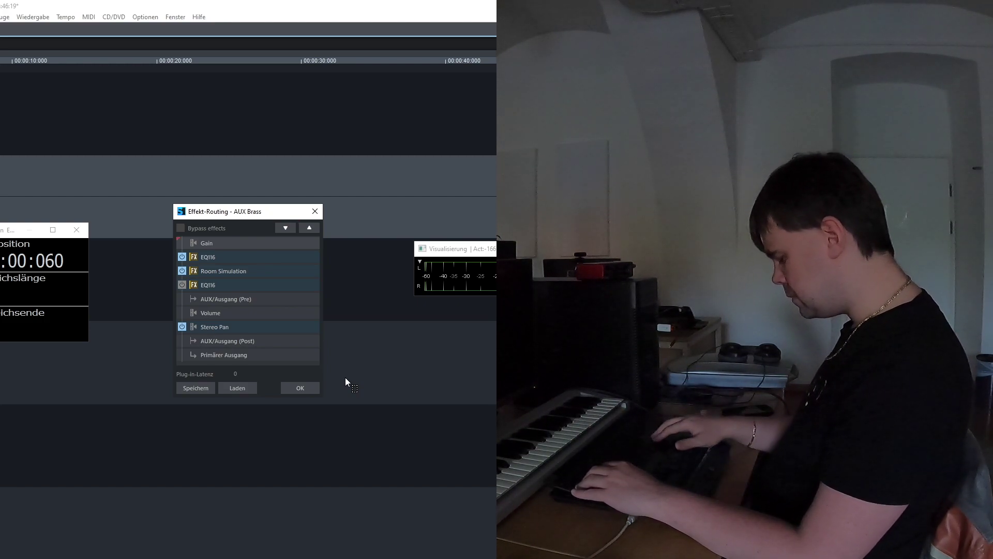
key(Down)
key(Down)
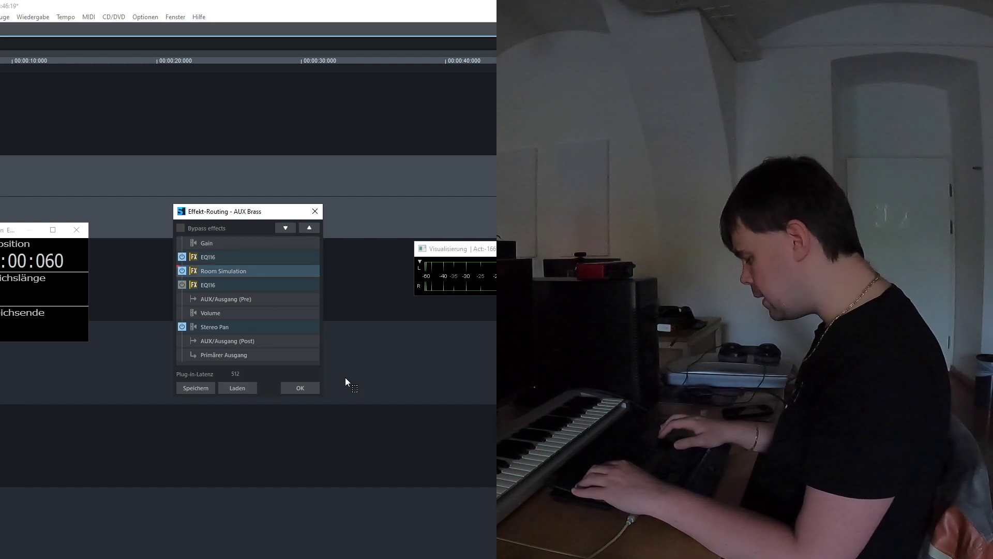
key(Down)
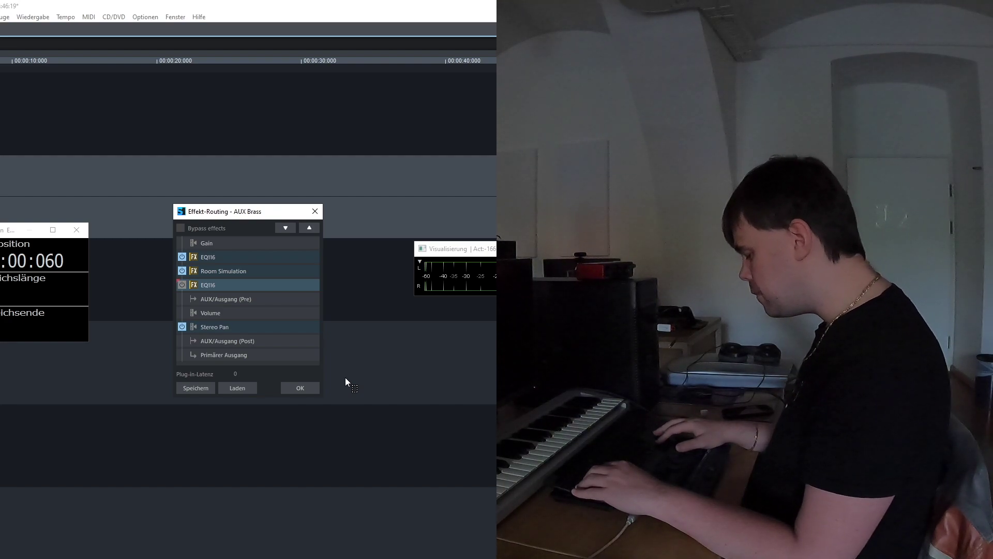
key(Up)
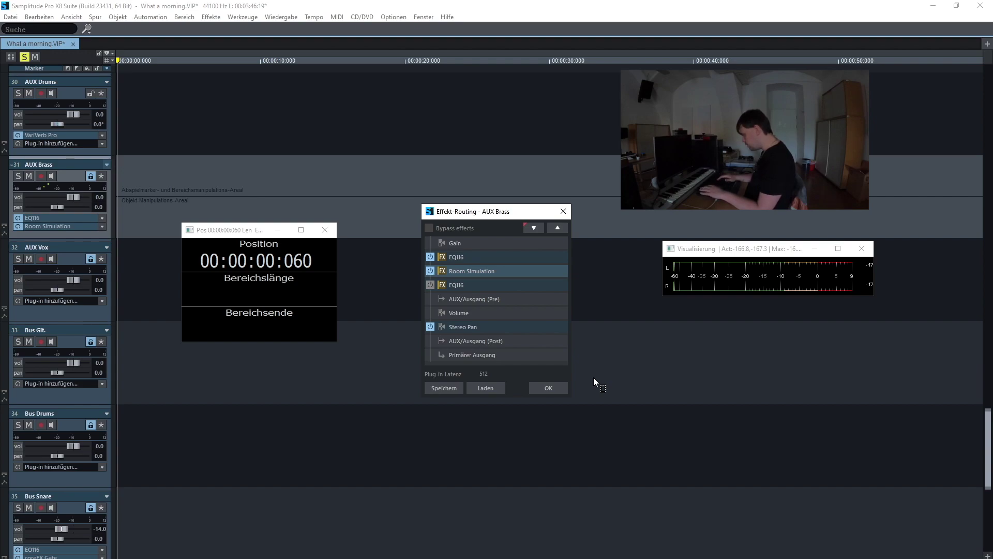
key(Down)
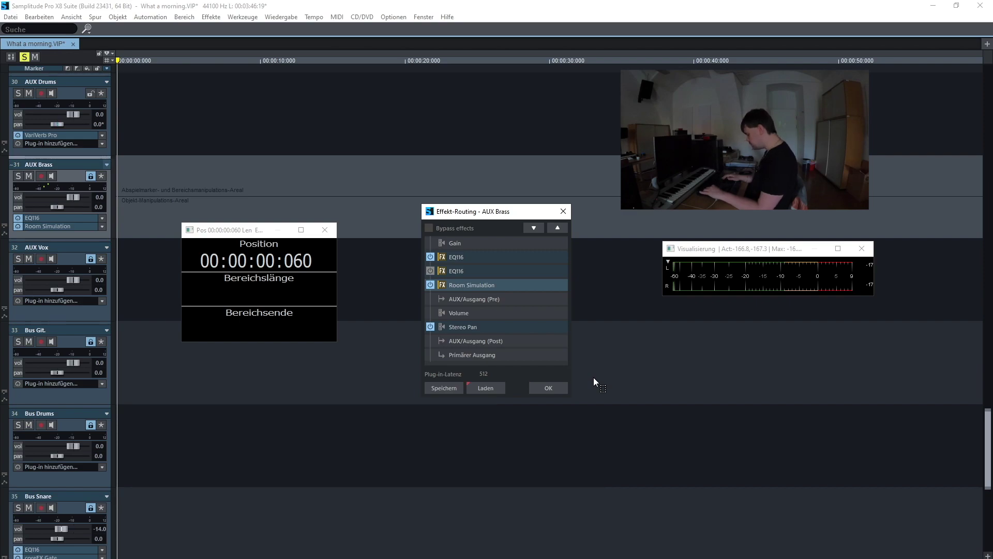
key(Return)
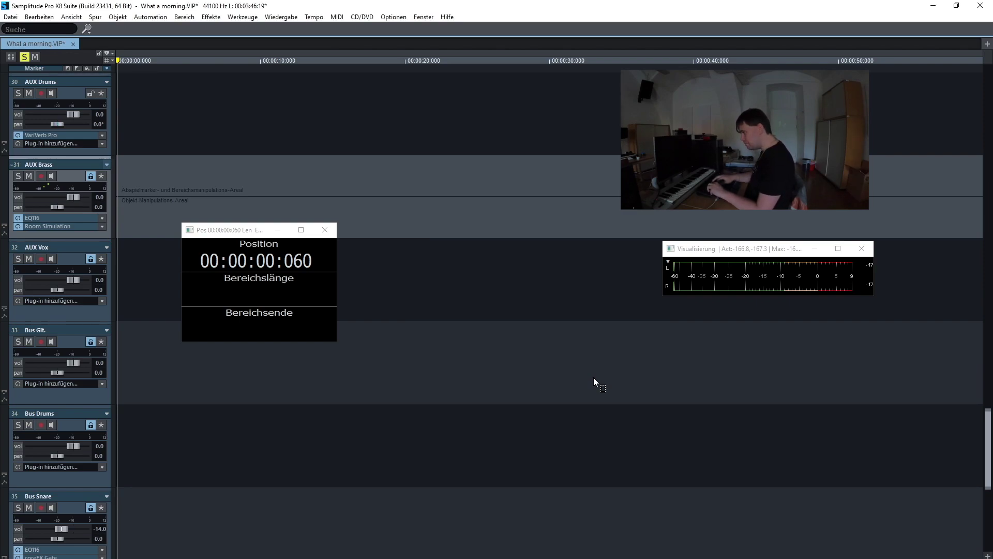
Check the plug-in order on AUX Brass in the mixer, then audition the equalized reverb
key(m)
key(Left)
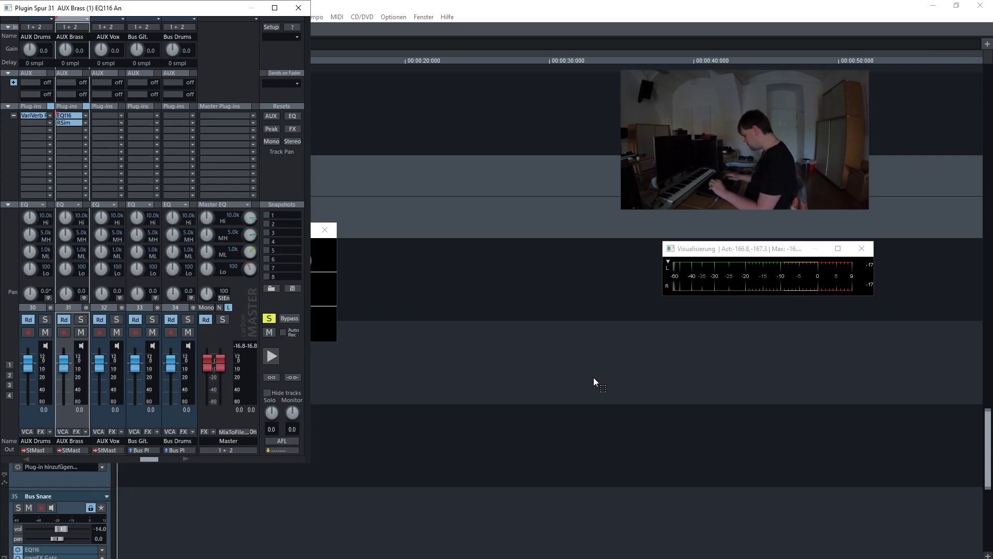
key(Right)
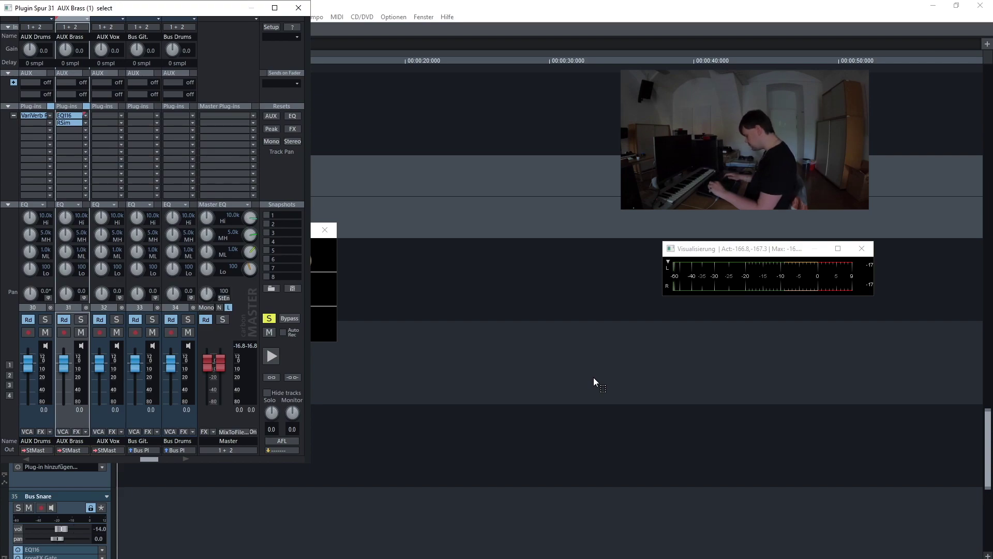
key(Down)
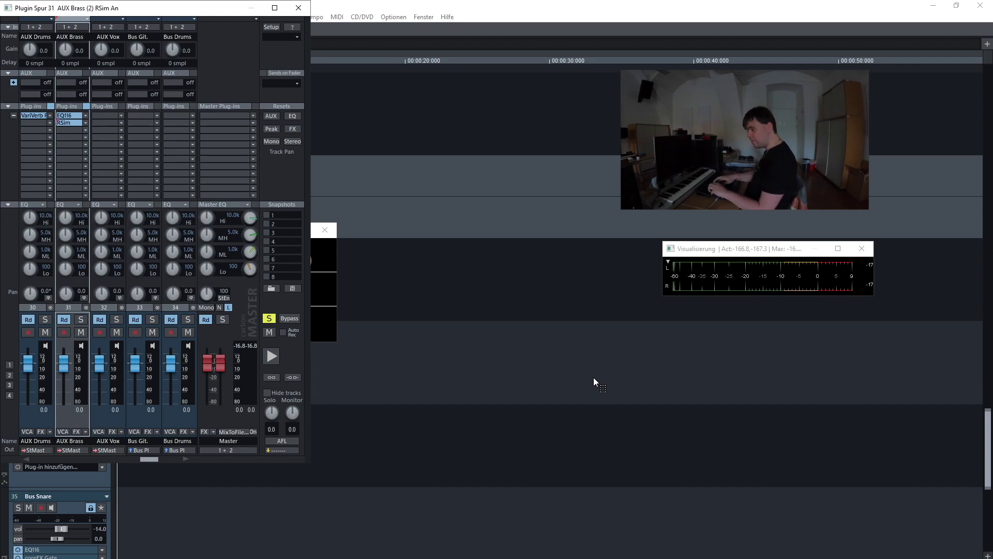
key(m)
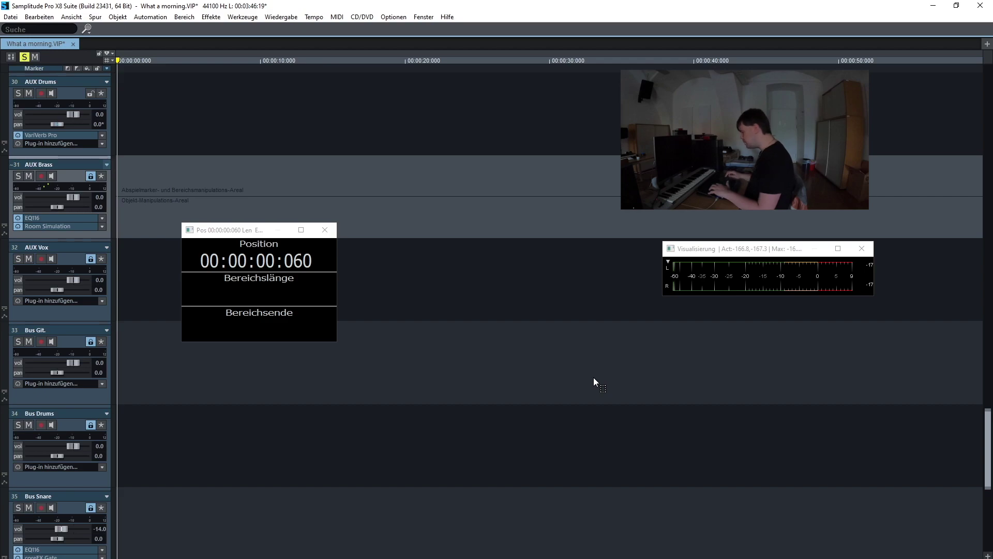
key(space)
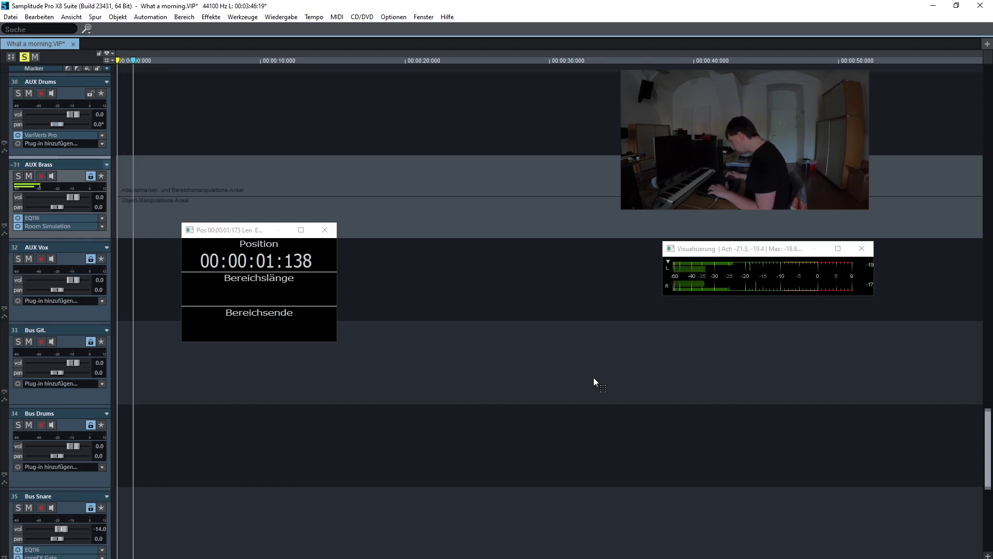
key(space)
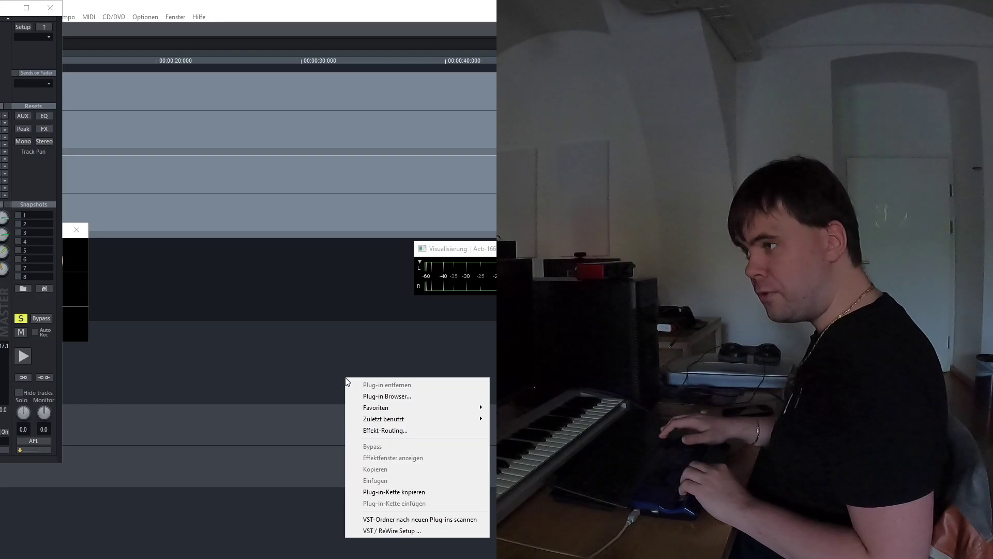
Add the EQ116 to AUX Vox from the Plug-in Browser
key(Down)
key(Return)
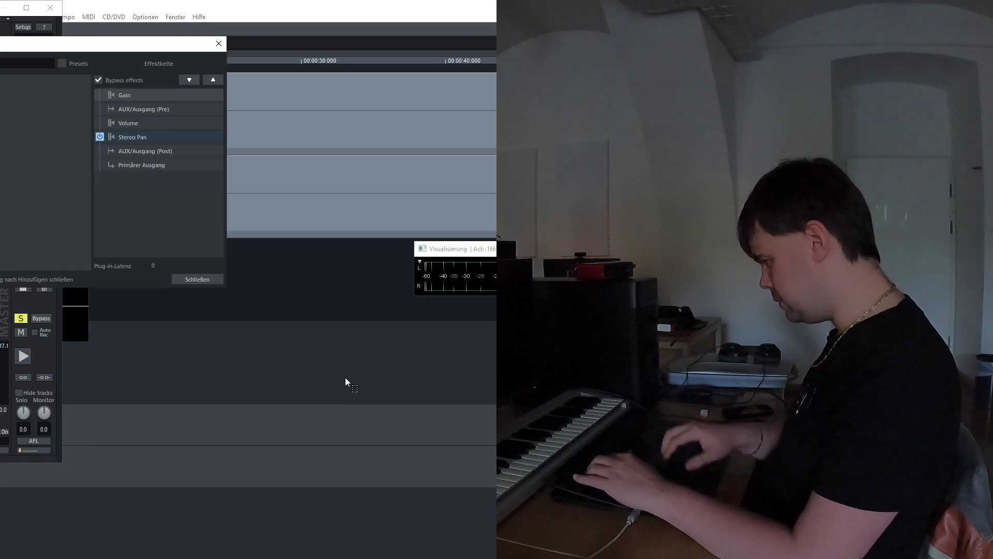
key(Down)
key(Down)
key(Down)
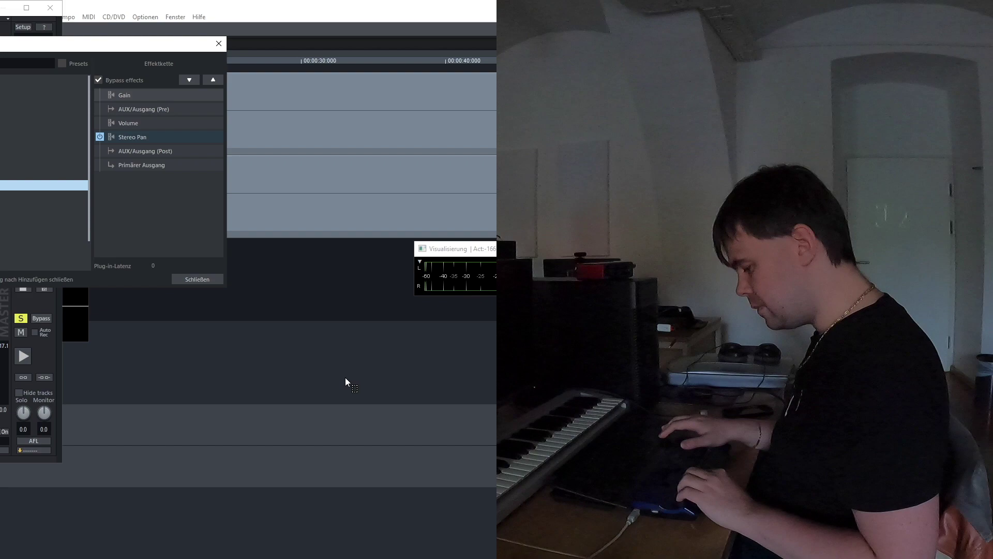
key(Down)
key(Return)
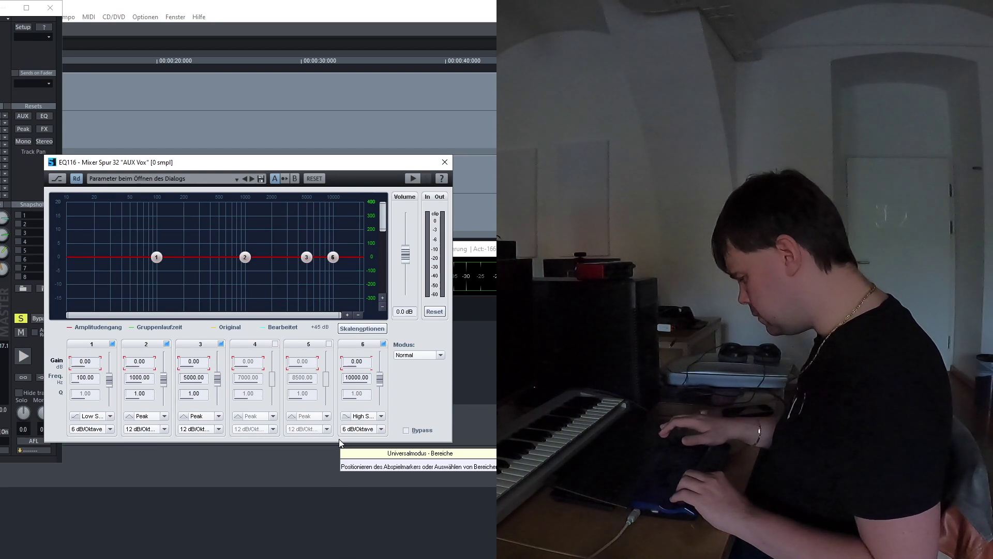
Turn band 1 of the AUX Vox EQ116 into a High Pass filter at 600 Hz
click(87, 417)
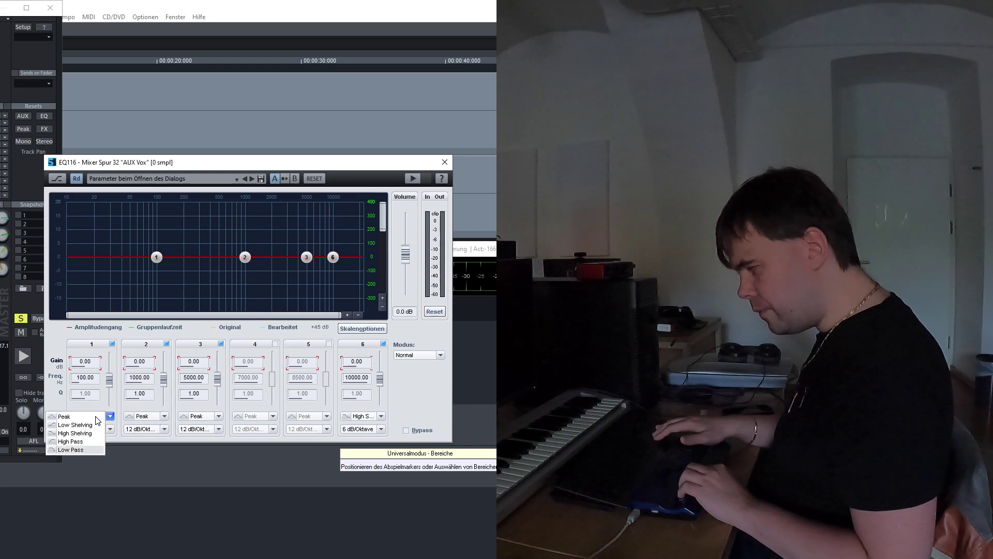
key(Return)
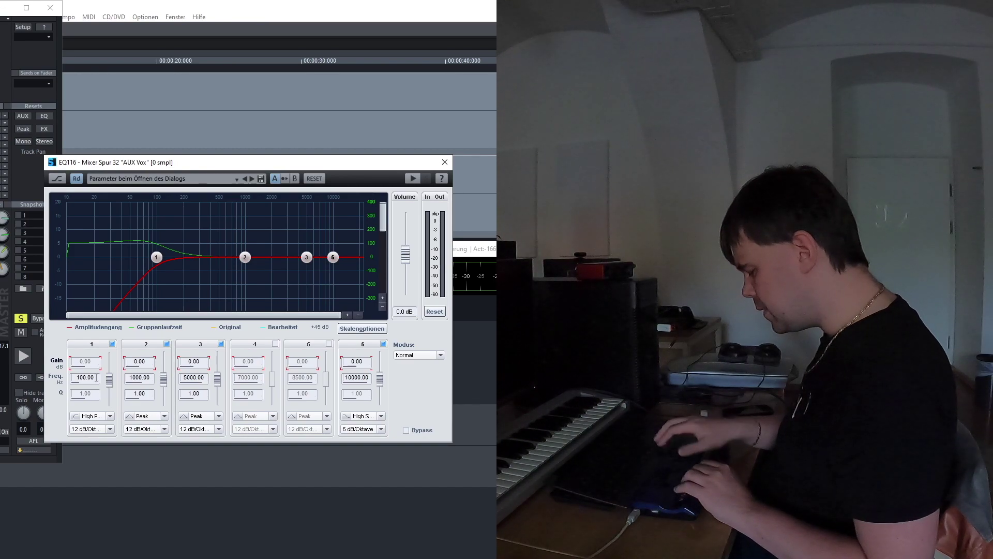
drag(96, 377, 79, 378)
key(Tab)
key(shift+Tab)
text(600)
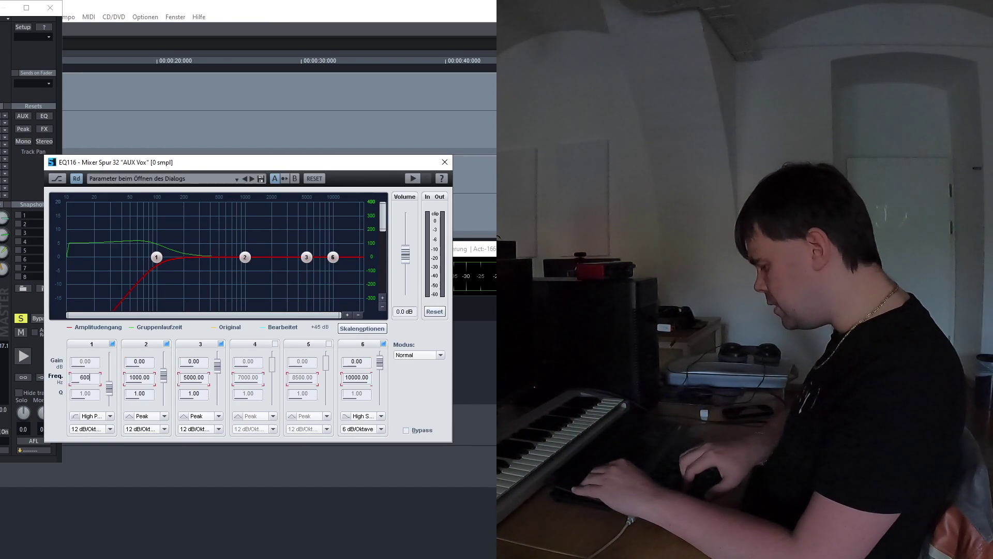
key(Tab)
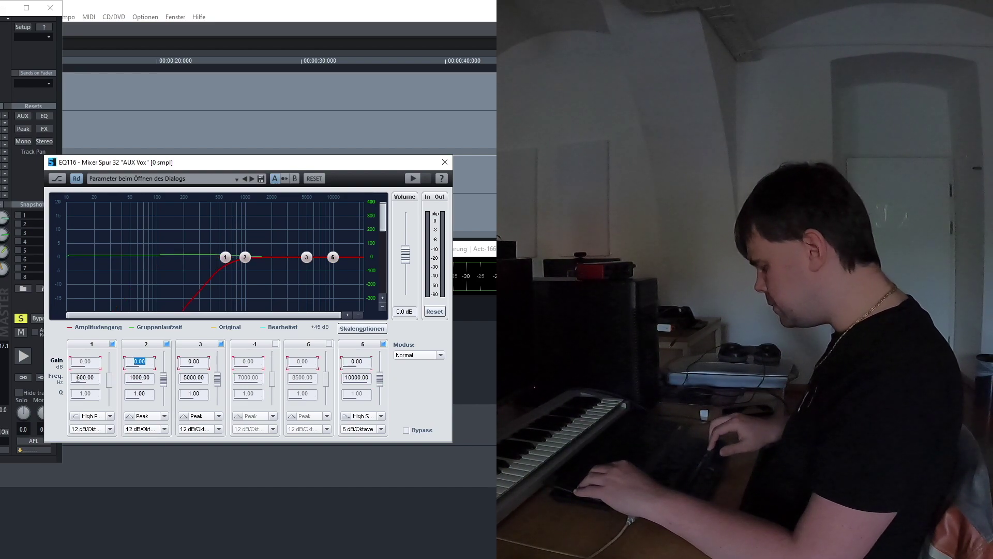
Set band 2 of the AUX Vox EQ116 to a gain of -4 dB at 2000 Hz
text(-4)
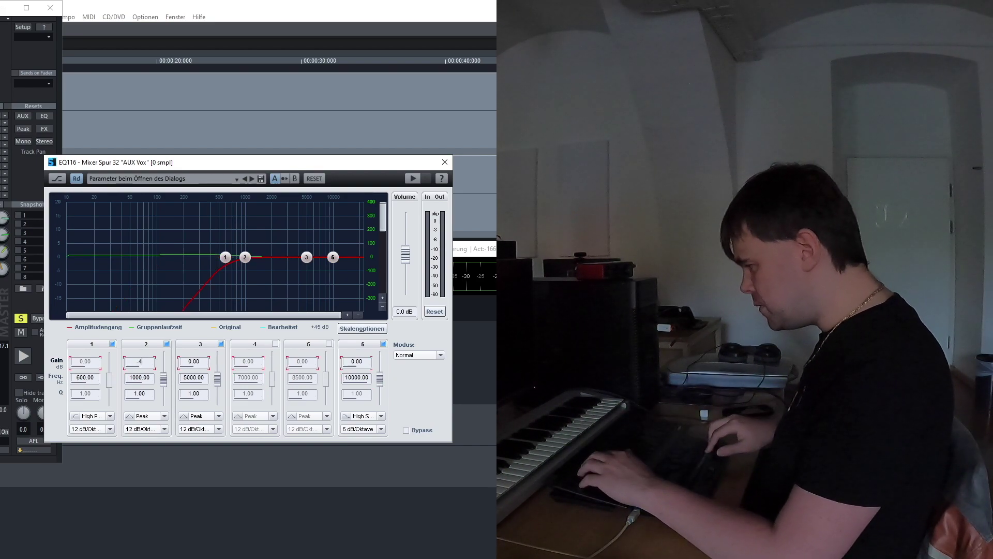
key(Tab)
text(2)
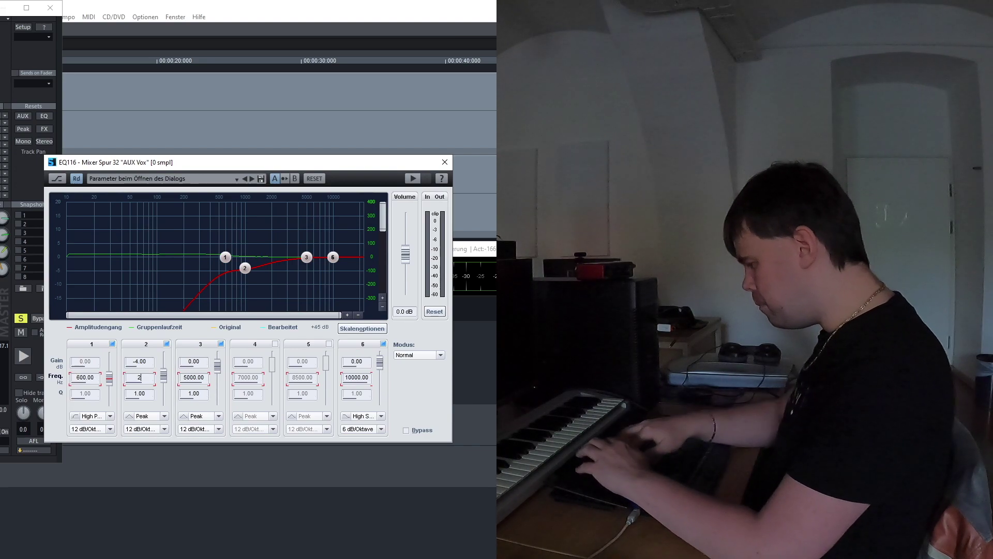
text(000)
key(Return)
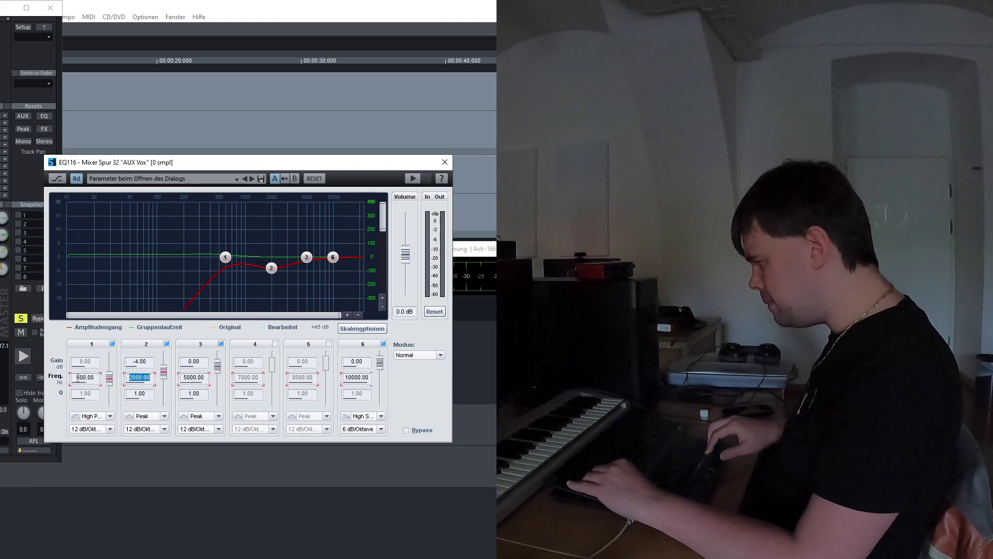
key(Tab)
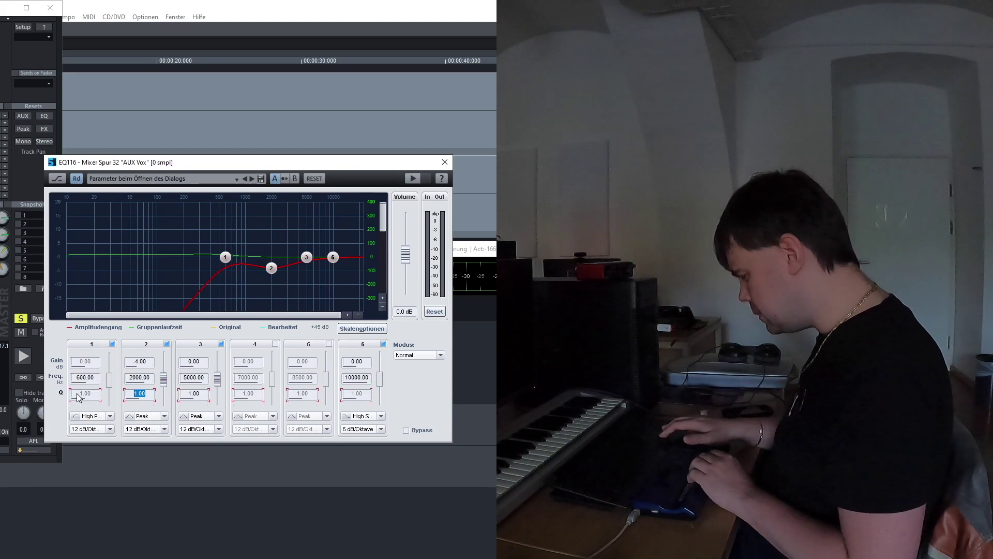
Change band 6 of the AUX Vox EQ116 to a Low Pass filter and close the equalizer
click(375, 419)
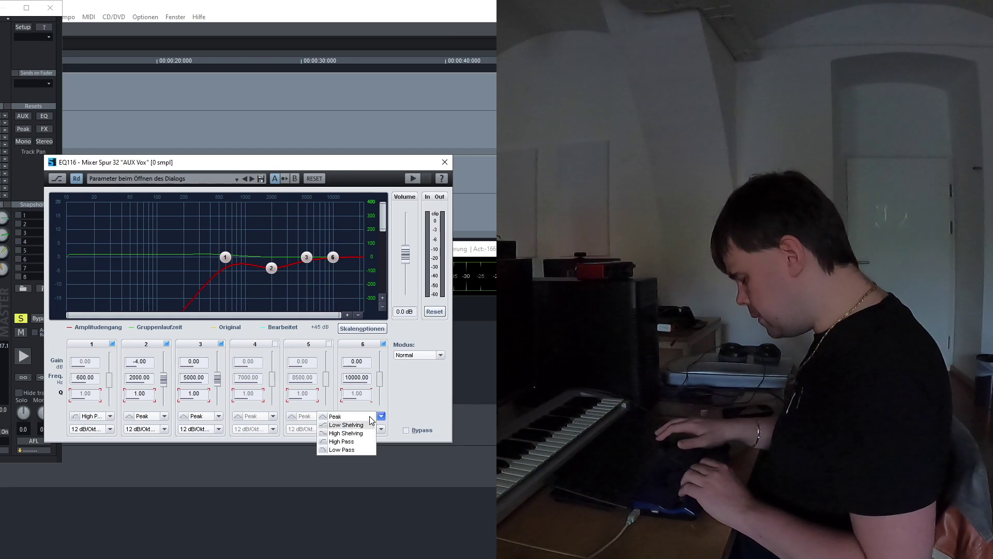
key(Up)
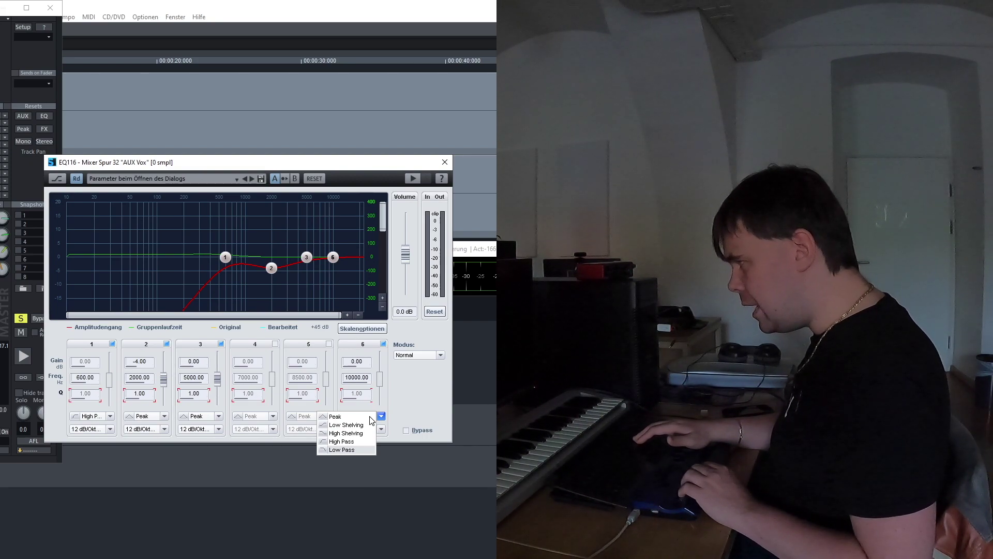
key(Return)
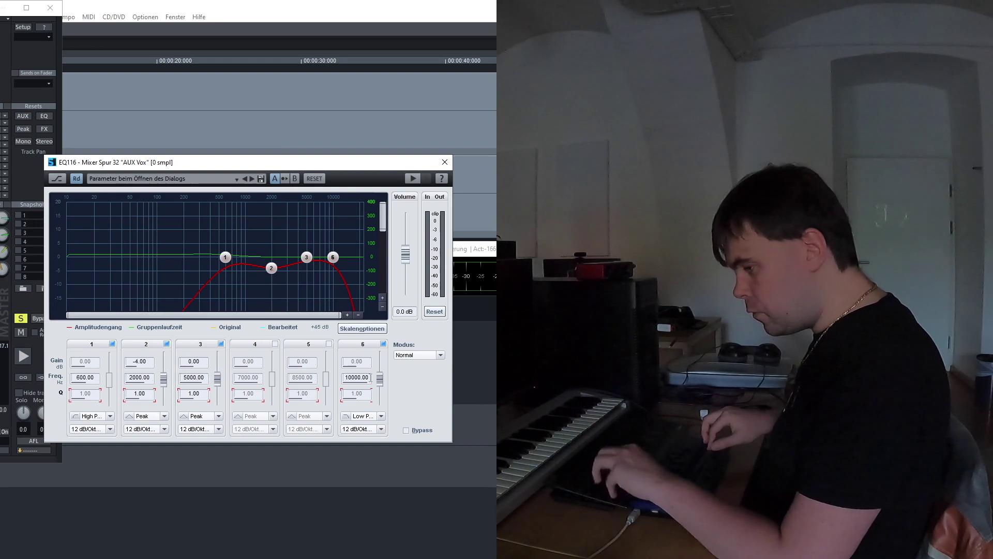
key(Escape)
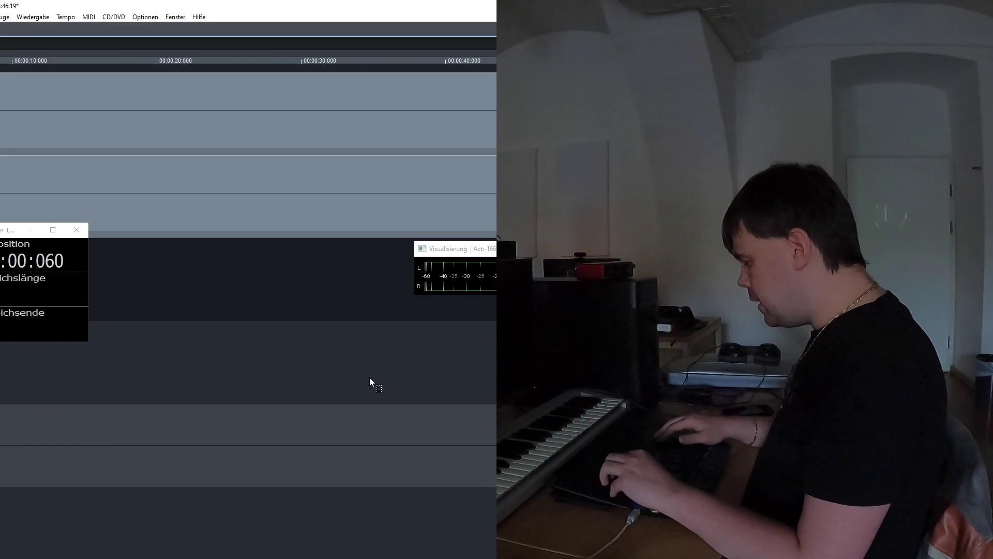
Select the Vox track in the arranger and open its AUX send routing
key(Up)
key(Up)
key(Up)
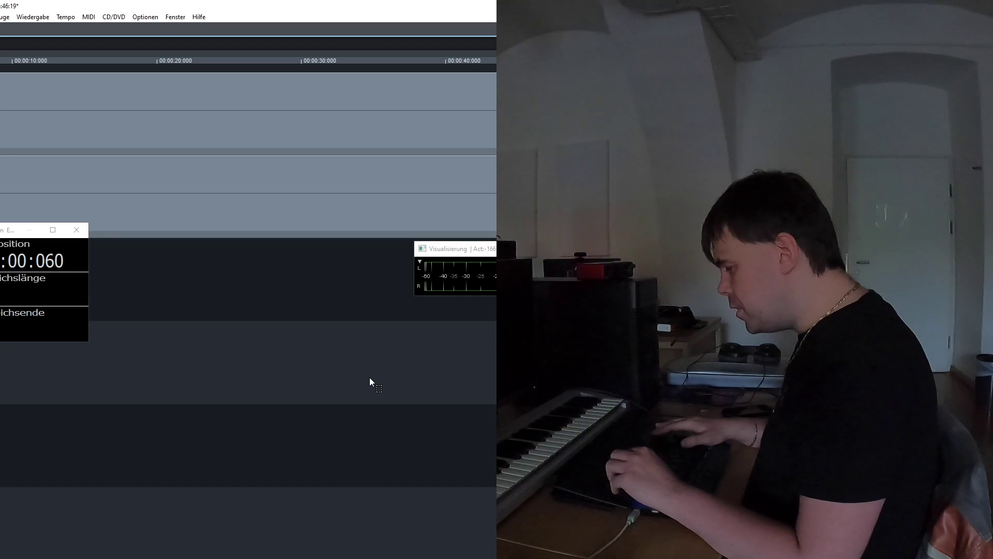
key(ctrl+d)
key(ctrl+d)
key(ctrl+d)
key(alt+s)
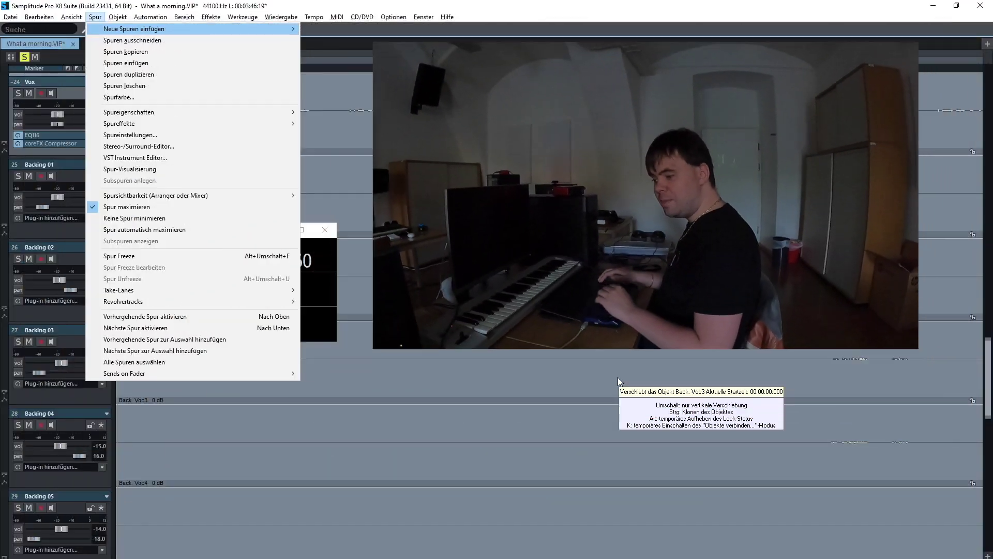
key(Down)
key(Down)
key(Down)
key(Down)
key(Down)
key(Down)
key(Down)
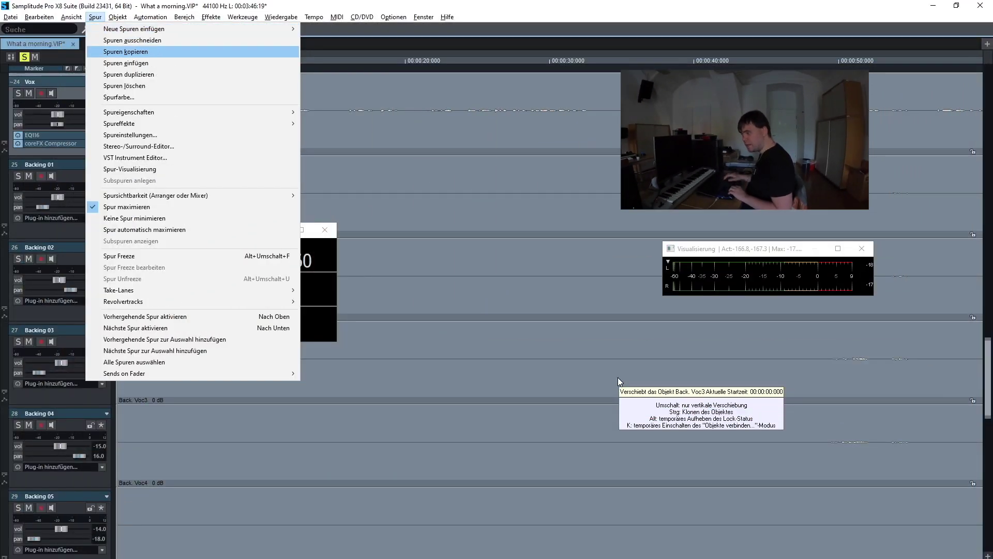
key(Down)
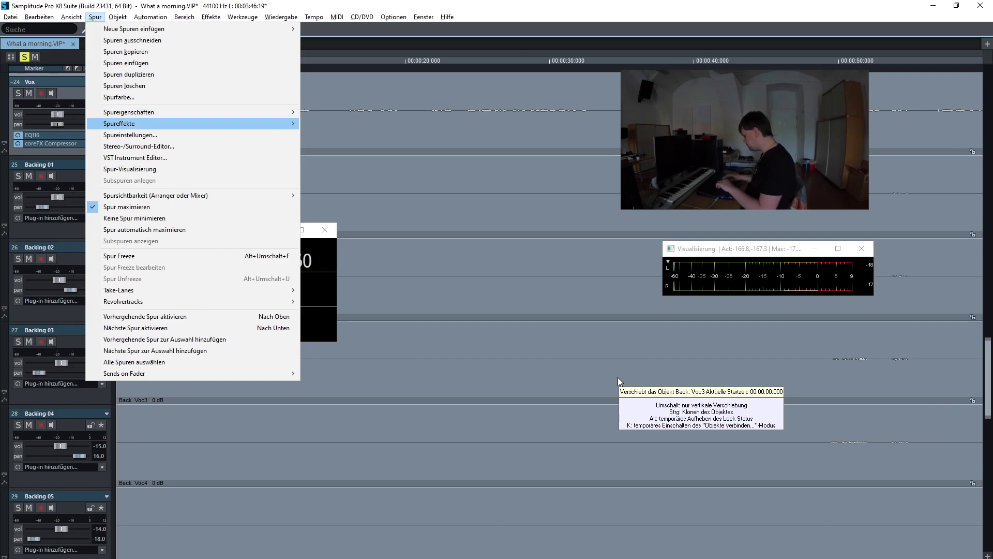
key(Right)
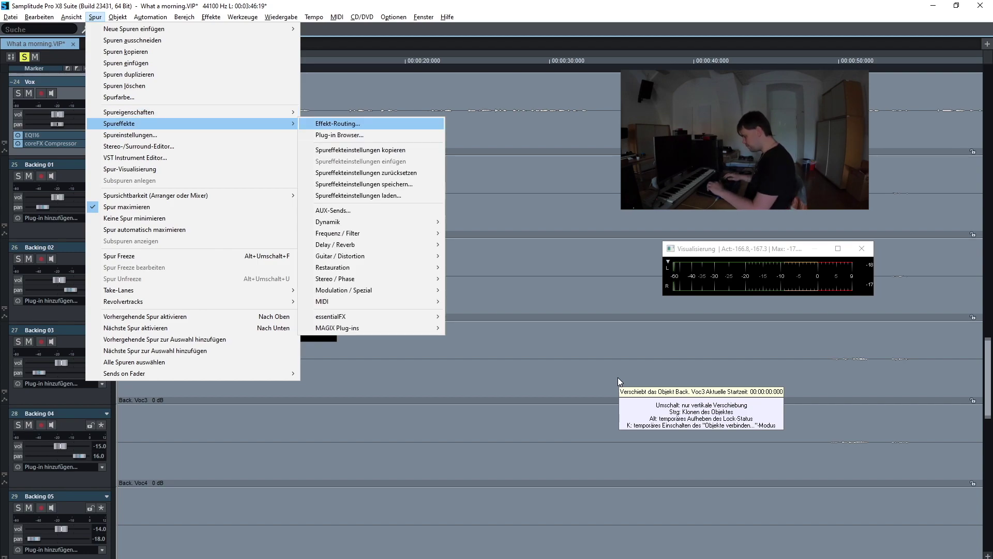
key(Return)
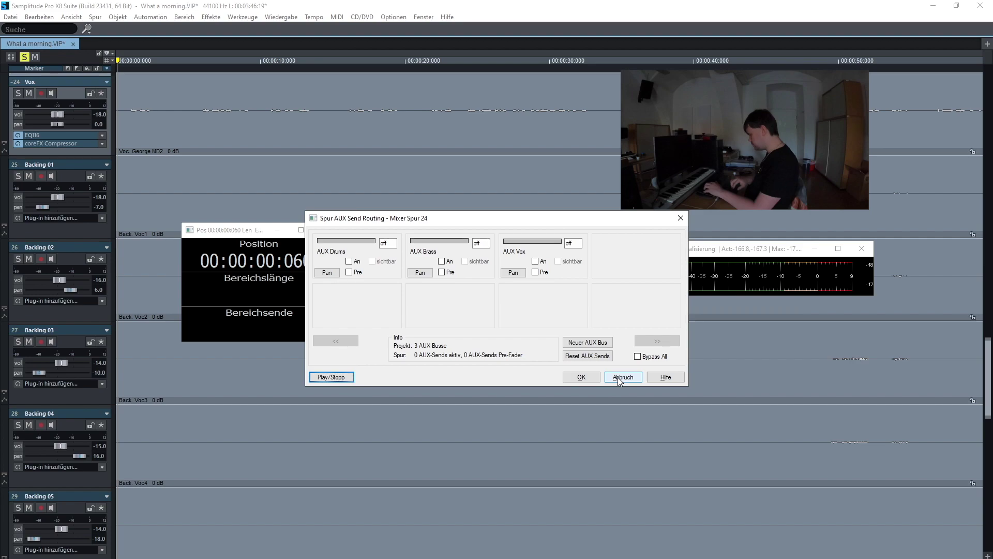
Set the Vox track's send to AUX Vox to -15 dB and confirm the routing
key(Tab)
key(Tab)
key(Tab)
key(Tab)
key(Tab)
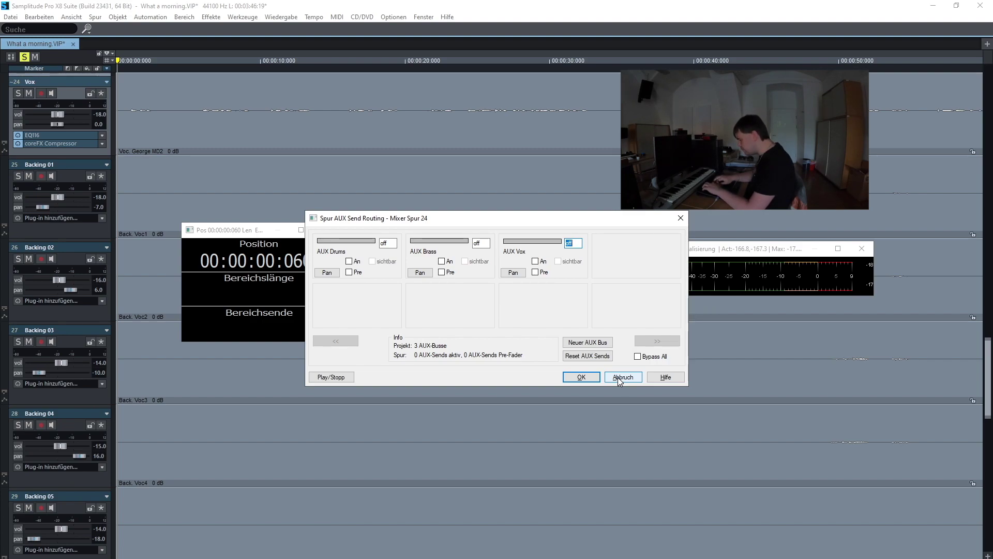
text(-15)
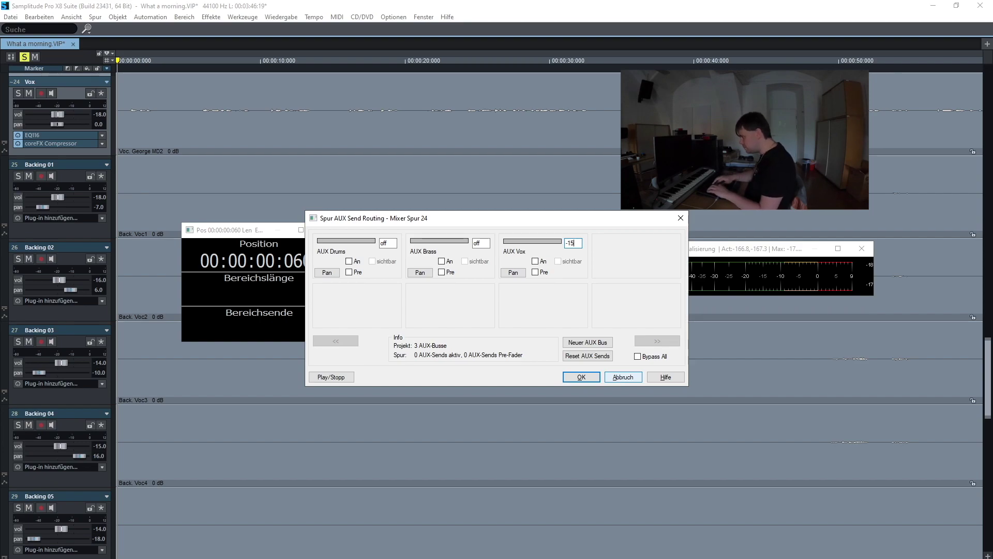
key(Return)
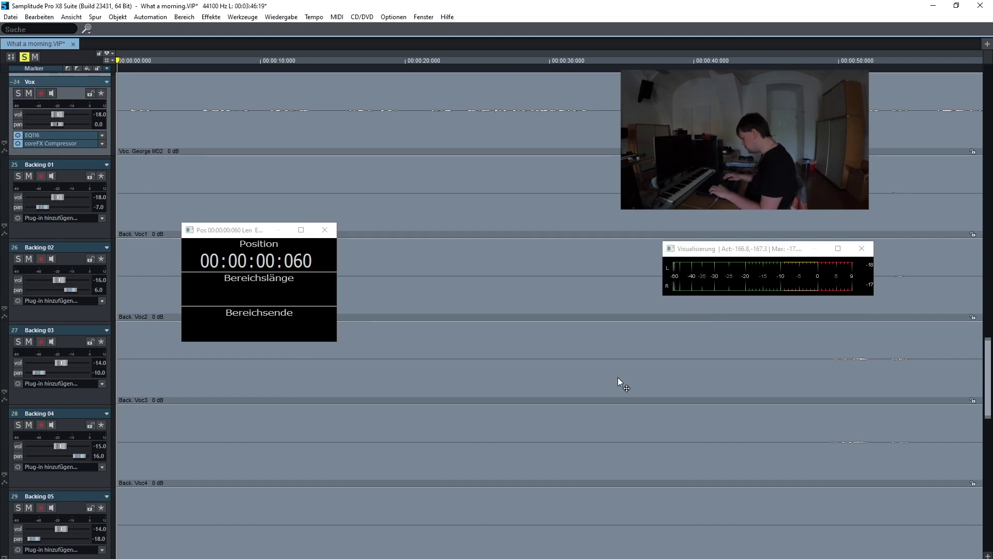
Select the Backing 01 track and open its AUX send routing
key(Down)
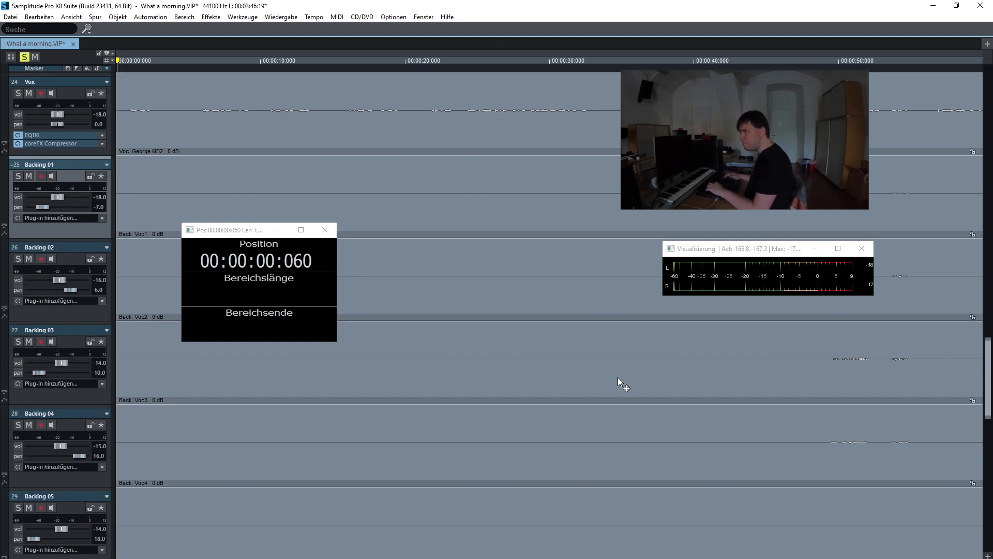
key(alt+s)
key(Down)
key(Down)
key(Down)
key(Down)
key(Down)
key(Down)
key(Down)
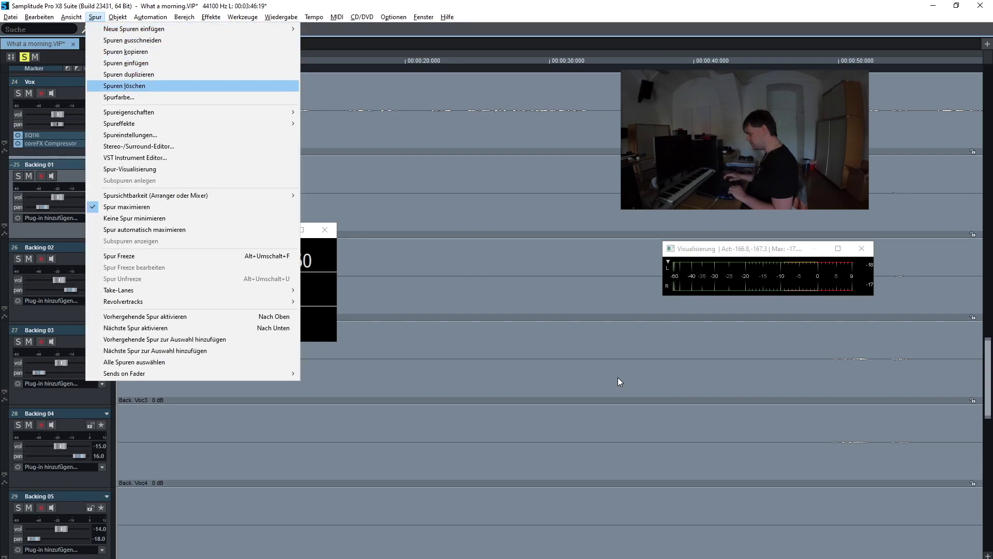
key(Down)
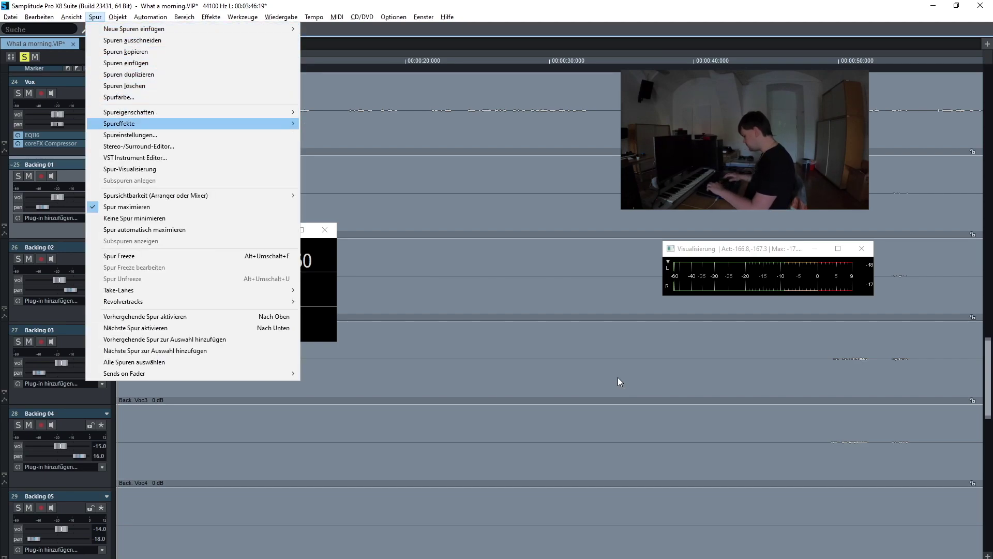
key(Right)
key(Return)
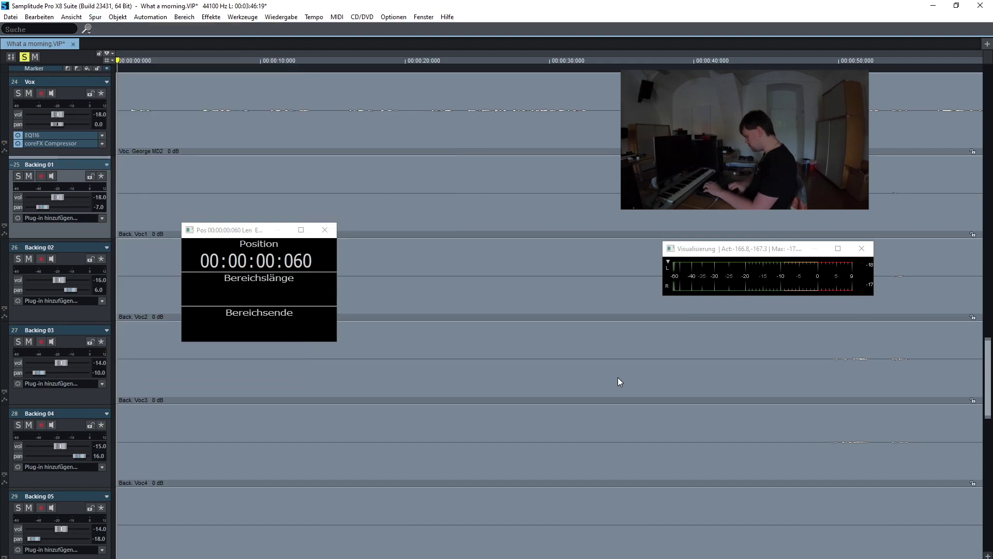
Set the send from Backing 01 to AUX Vox to -12 dB and confirm the routing
key(Tab)
key(Tab)
key(Tab)
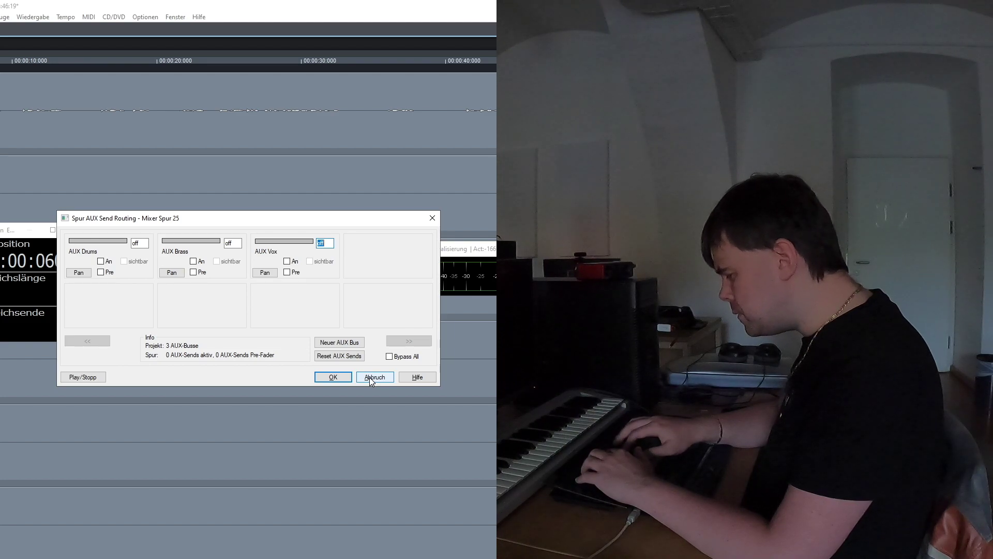
text(-12)
key(Return)
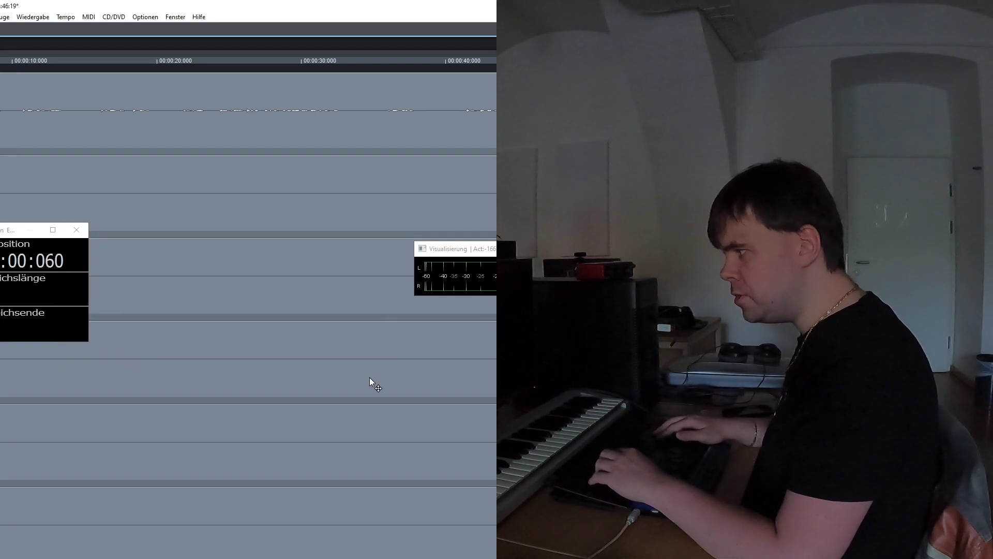
Reopen the Vox track's AUX send routing, check its AUX Vox send level and leave the dialog
key(alt+s)
key(Down)
key(Down)
key(Down)
key(Down)
key(Down)
key(Down)
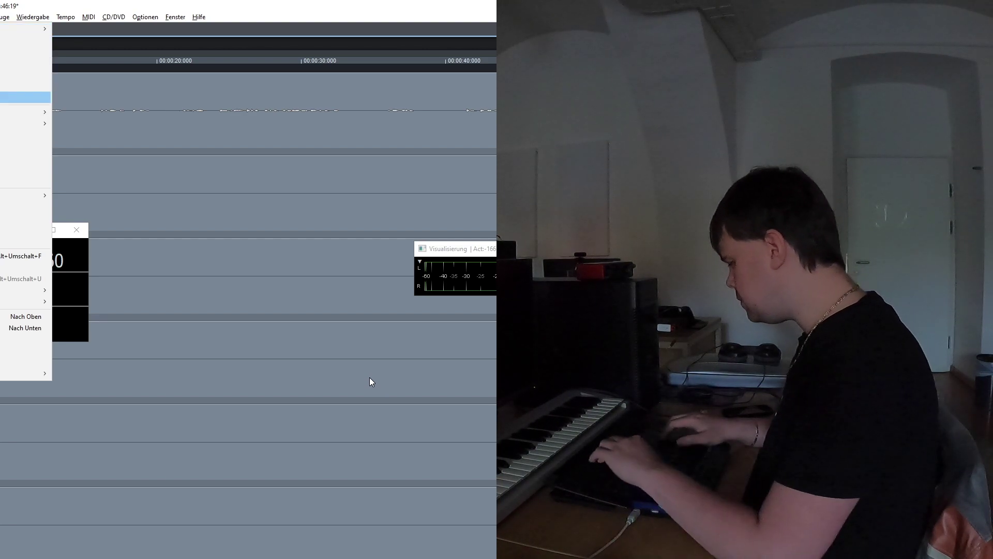
key(Down)
key(Down)
key(Right)
key(Return)
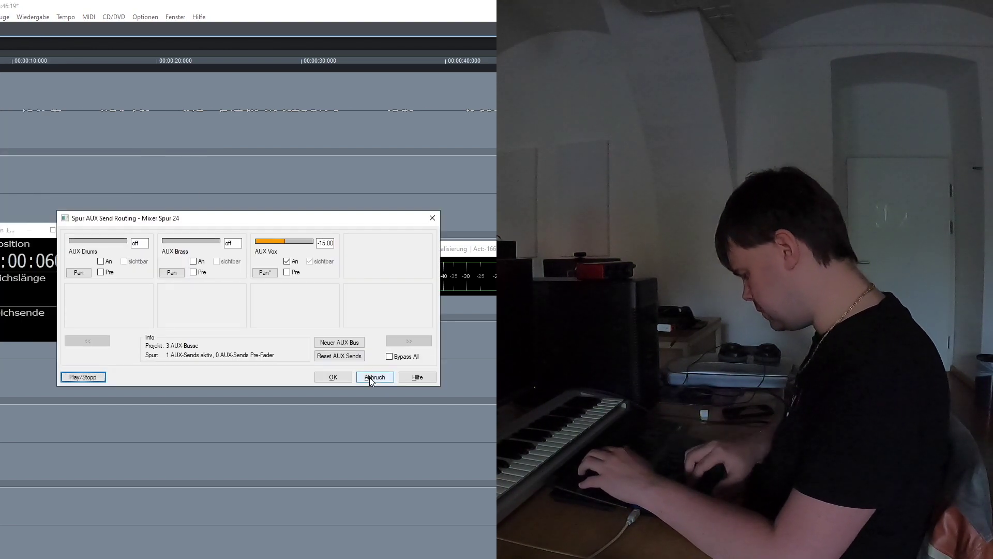
key(Tab)
key(Tab)
key(Tab)
key(Tab)
key(Tab)
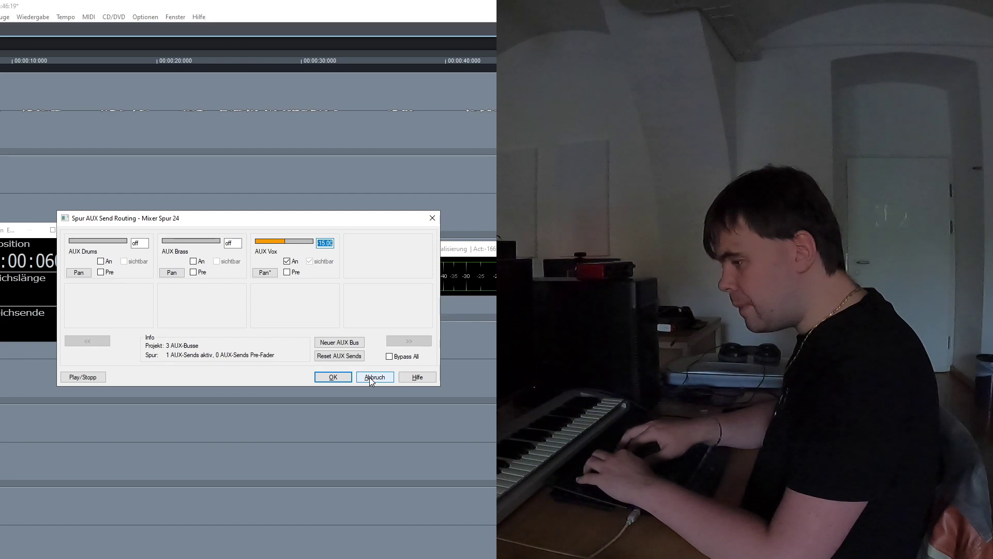
click(370, 378)
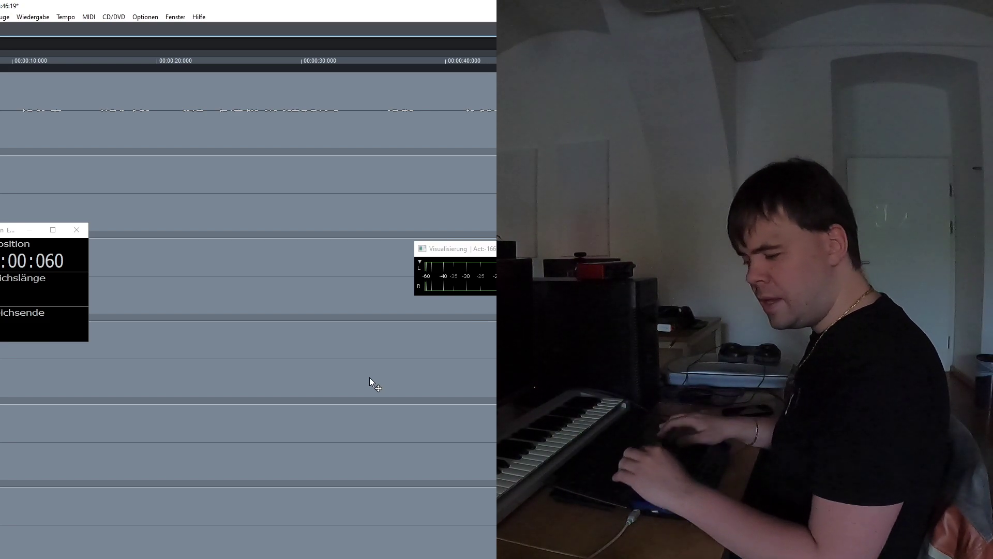
Go to the AUX BV track below AUX Vox, open its track settings and confirm them
scroll(369, 378, down, 1)
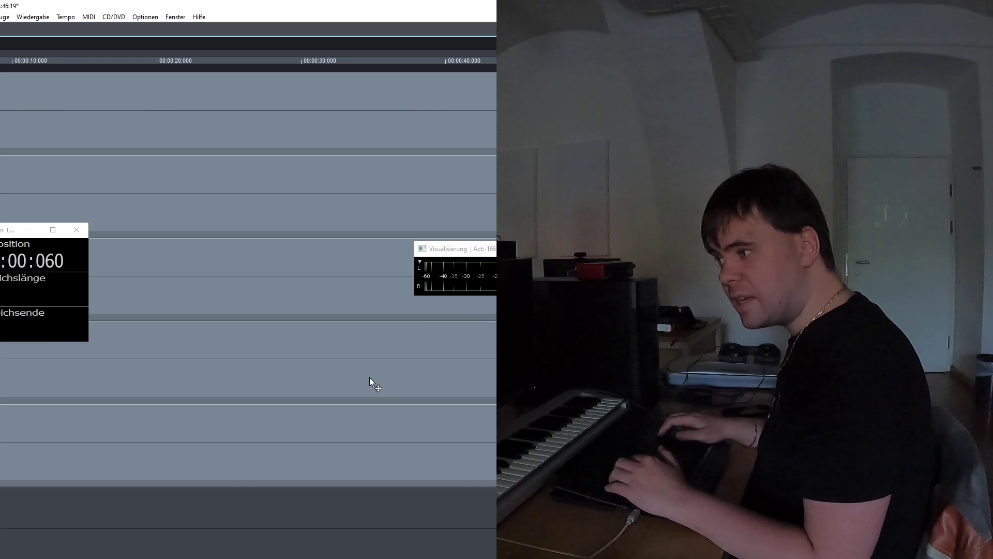
scroll(369, 378, down, 3)
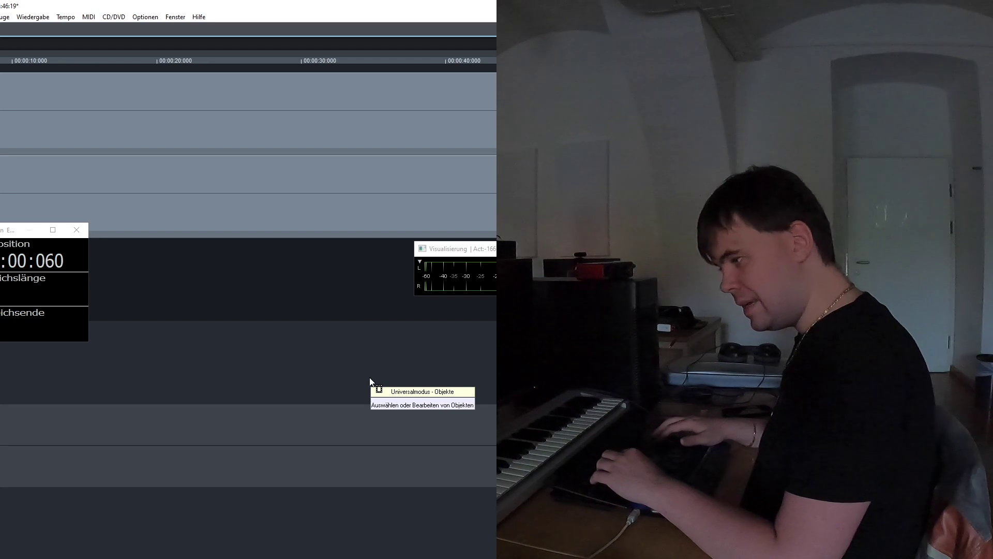
key(alt+i)
key(shift+Tab)
key(shift+Tab)
key(shift+Tab)
key(shift+Tab)
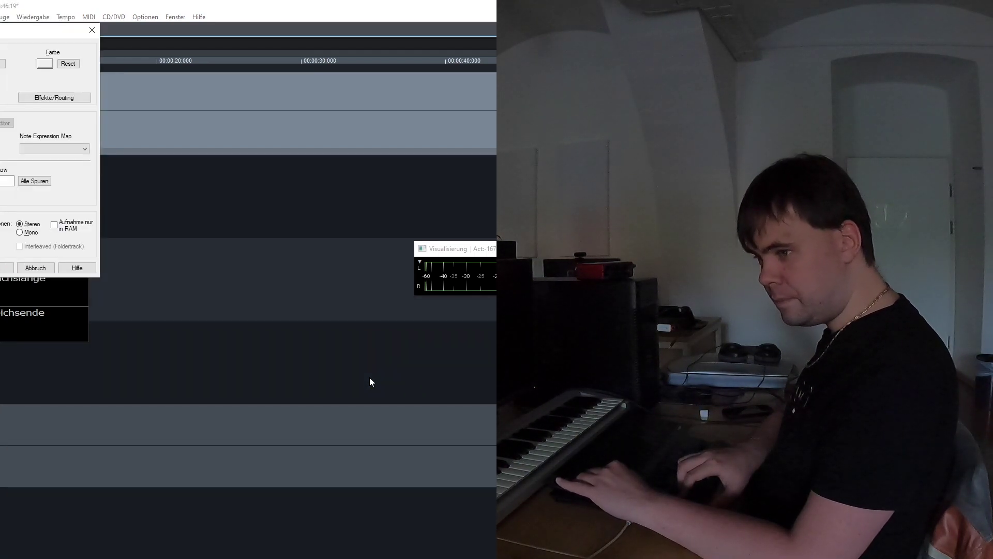
key(shift+Tab)
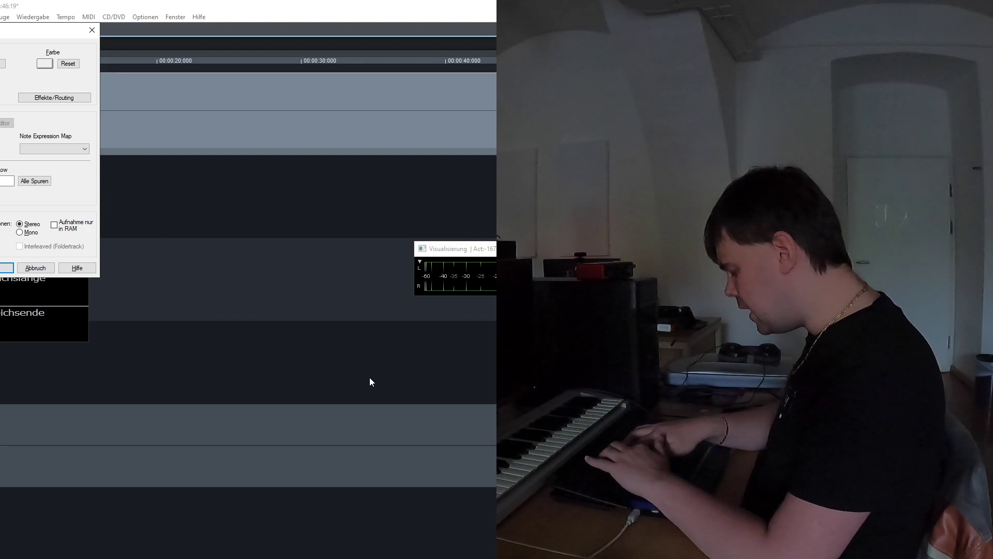
key(Return)
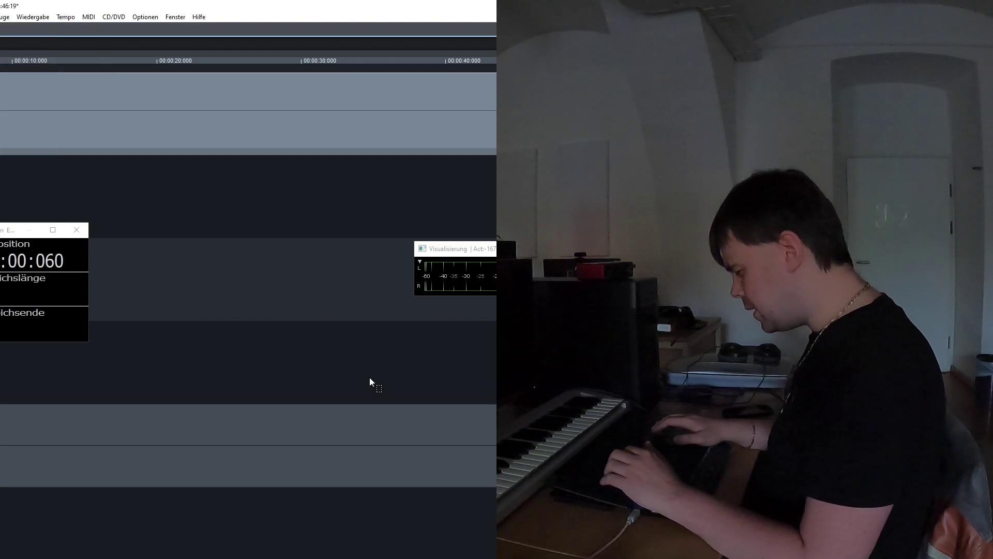
Insert the EQ116 effect from the Internal FX group on the AUX BV track
key(m)
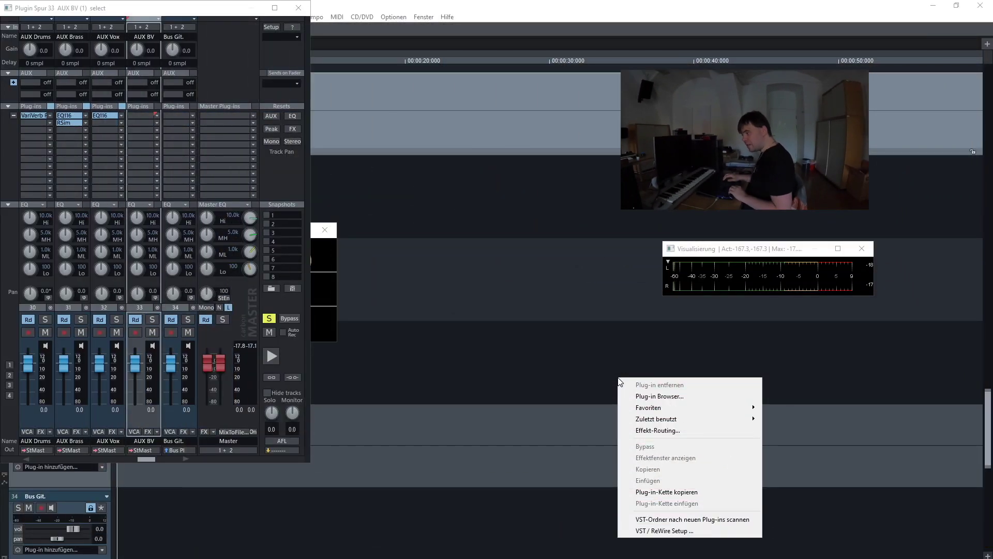
key(Down)
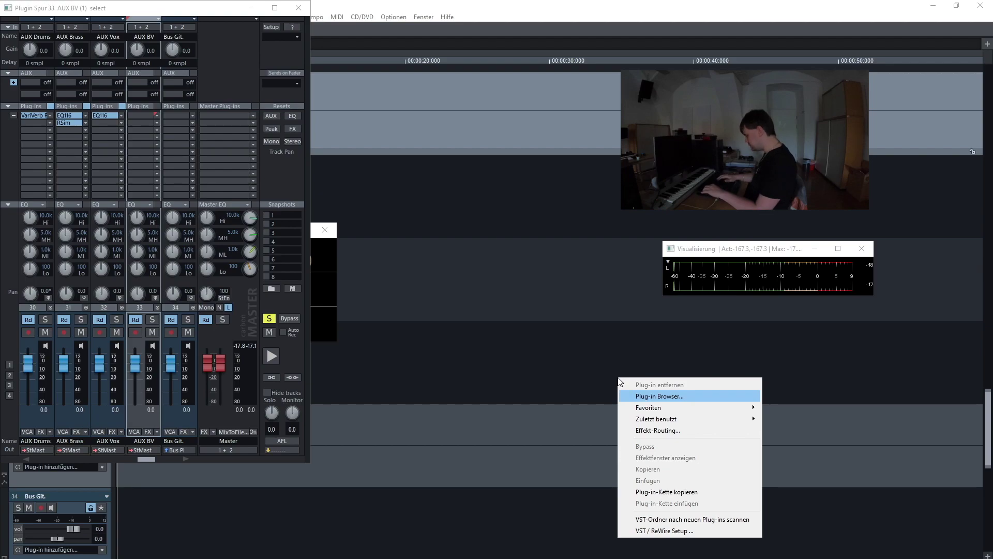
key(Return)
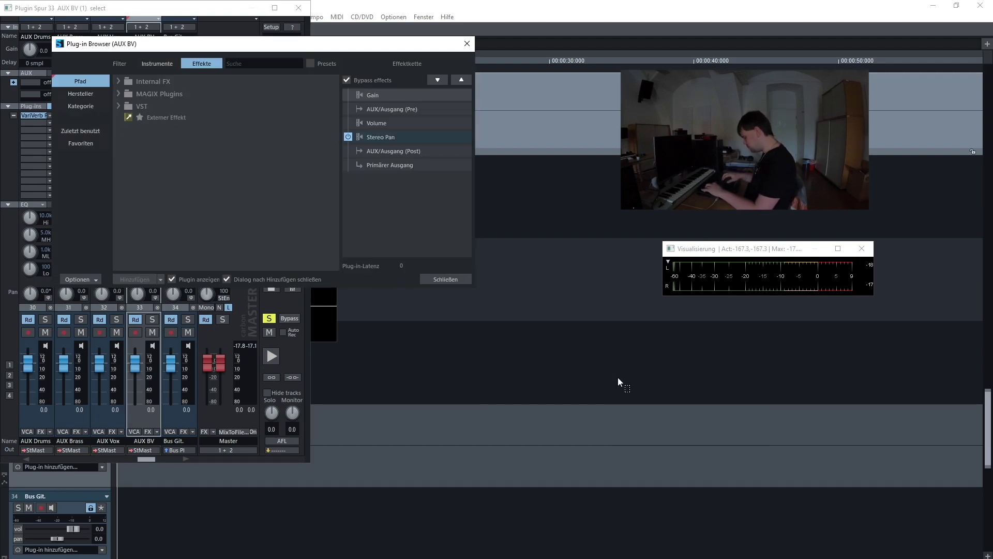
key(Right)
key(Down)
key(Down)
key(Down)
key(Down)
key(Down)
key(Down)
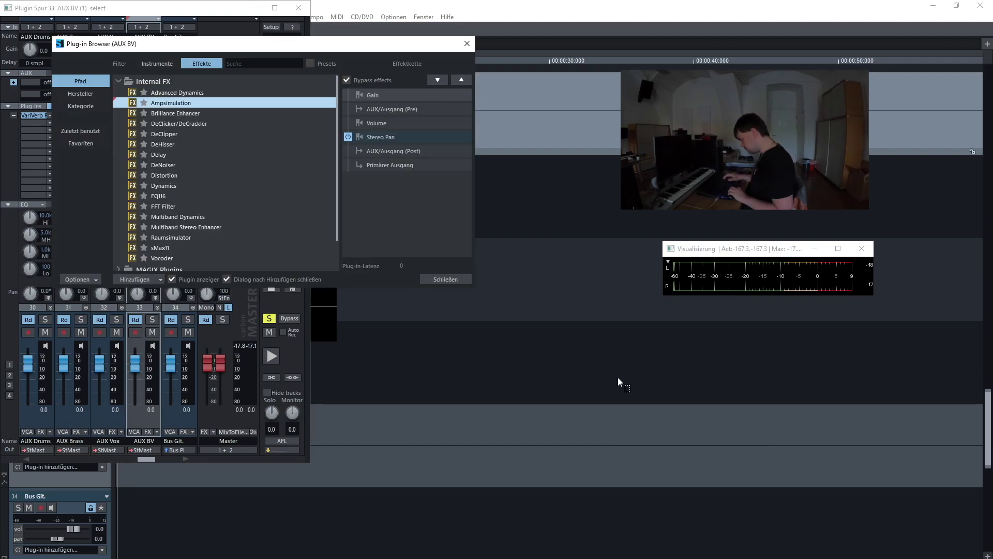
key(Down)
key(Down)
key(Down)
key(Down)
key(Down)
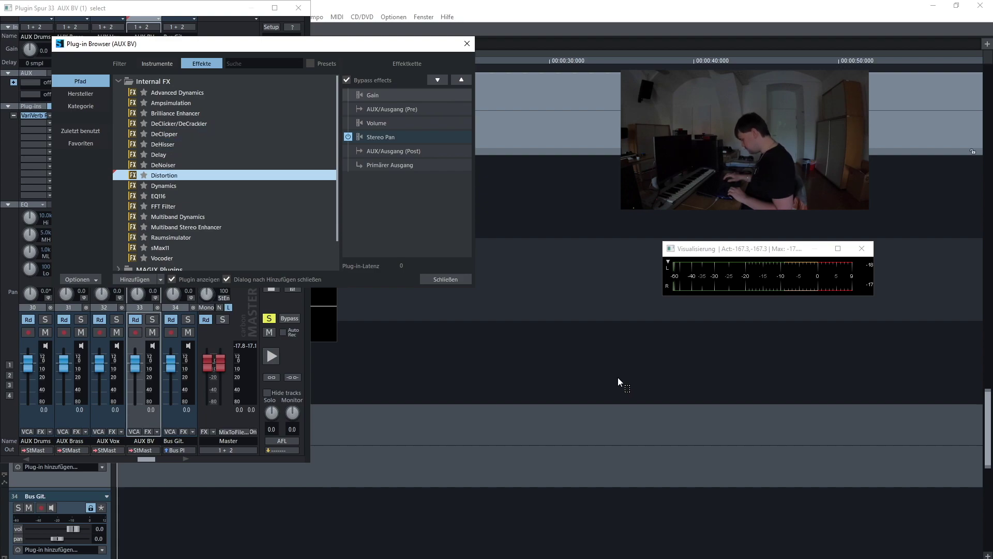
key(Return)
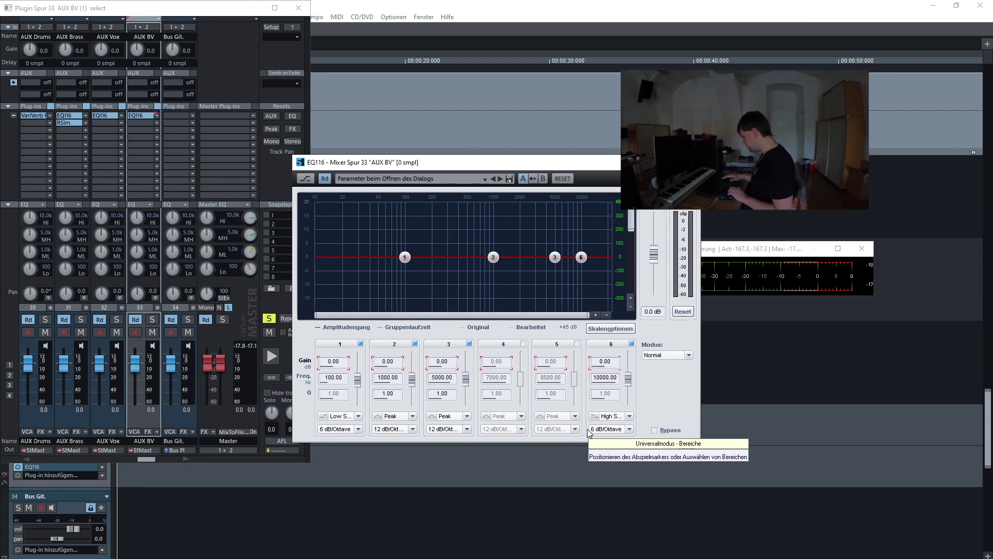
Set band 1 of the AUX BV equalizer to High Pass with a frequency of 600 Hz
click(332, 417)
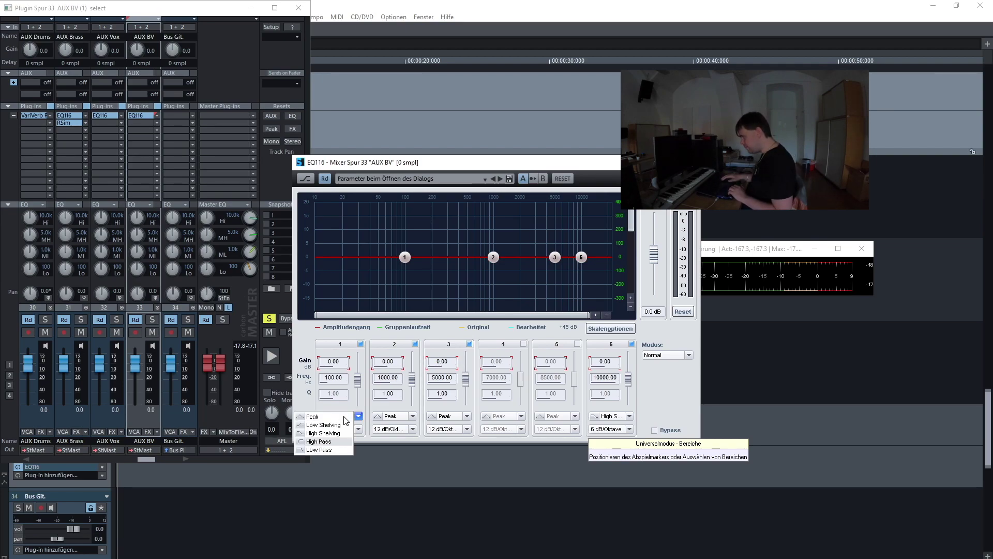
key(Return)
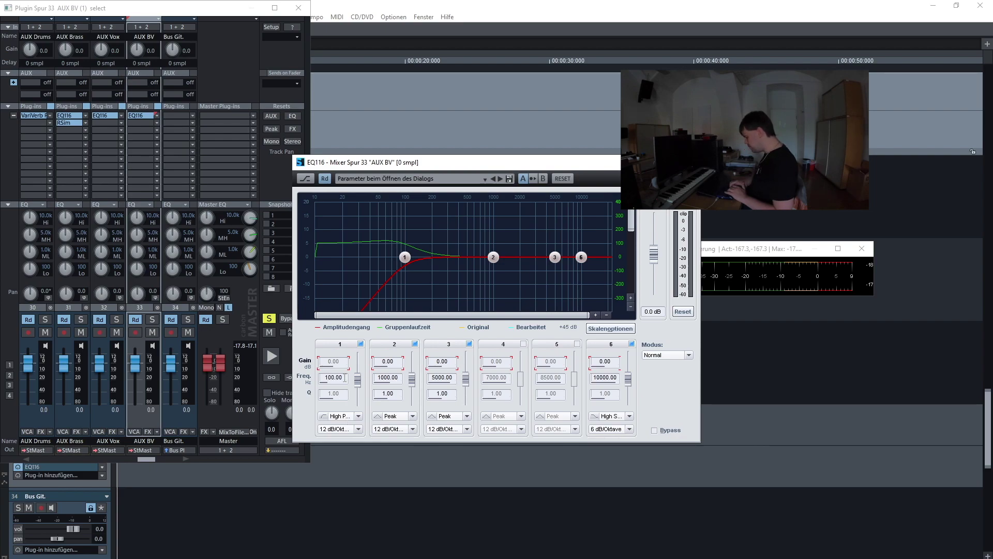
click(326, 378)
double_click(326, 377)
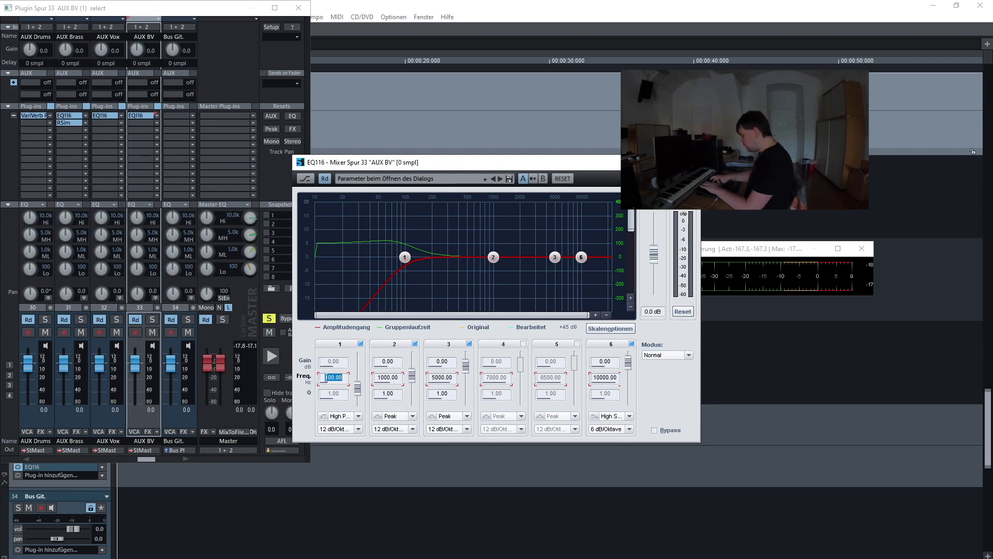
text(600)
Clear band 2's frequency in the AUX BV equalizer and enter 2000 as its Q value
key(Tab)
key(BackSpace)
key(Tab)
text(2)
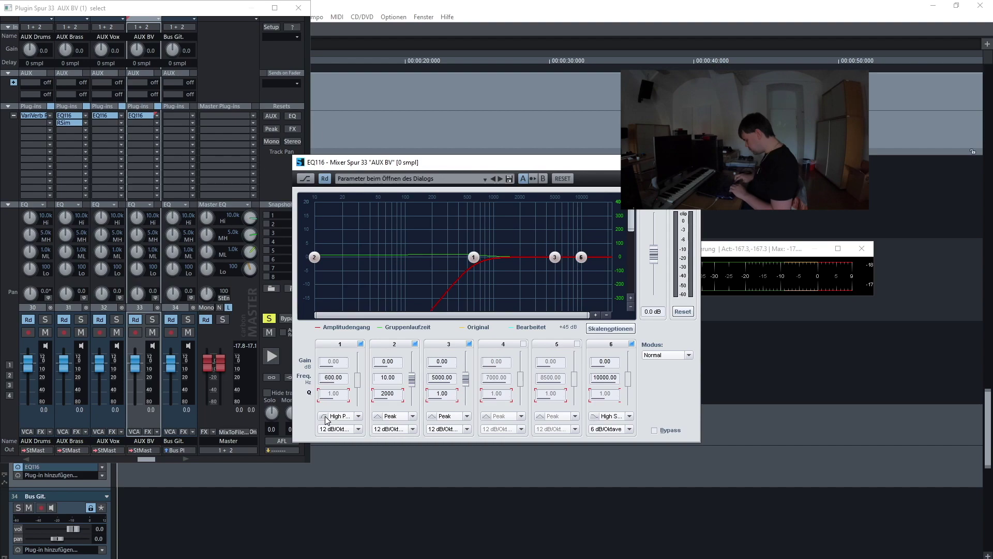
Set band 6 of the AUX BV equalizer to Low Pass, and close the equalizer and the mixer
click(604, 418)
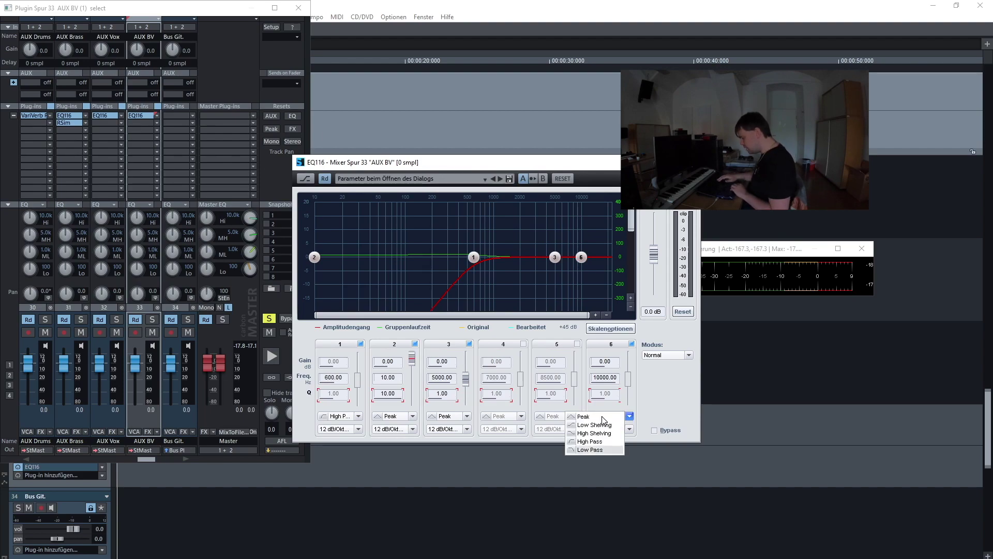
key(Return)
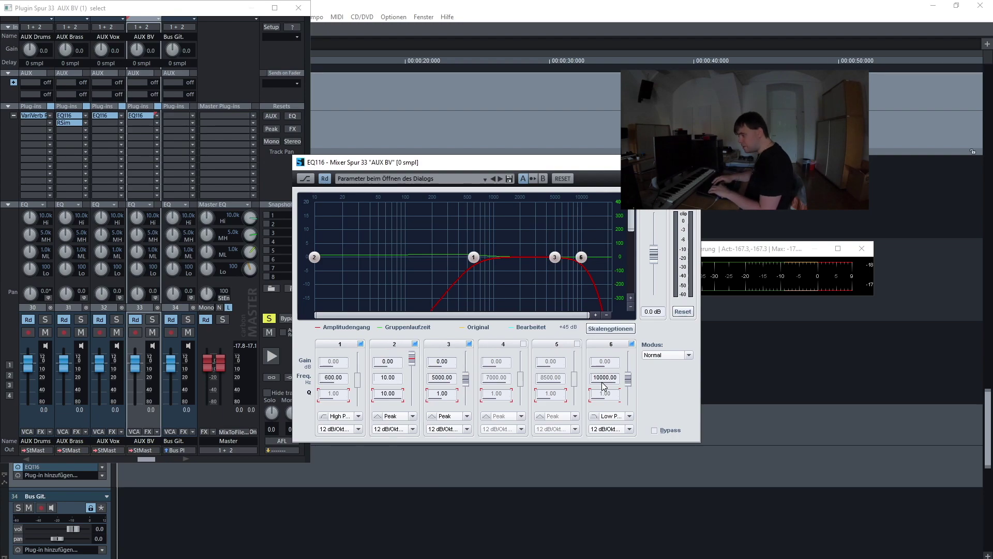
key(Escape)
key(Escape)
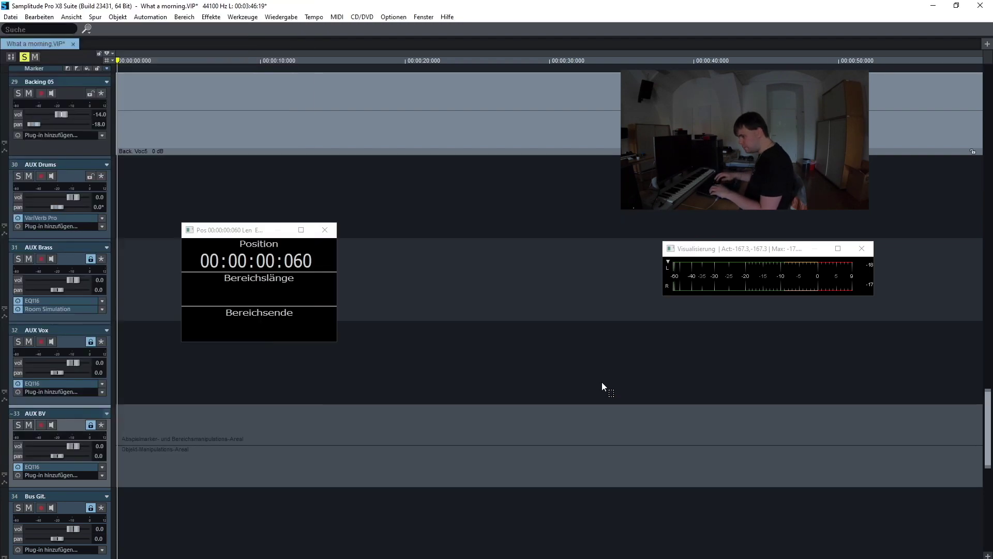
Select the Backing 01 track and open its AUX send routing
key(Up)
key(Up)
key(Up)
key(Up)
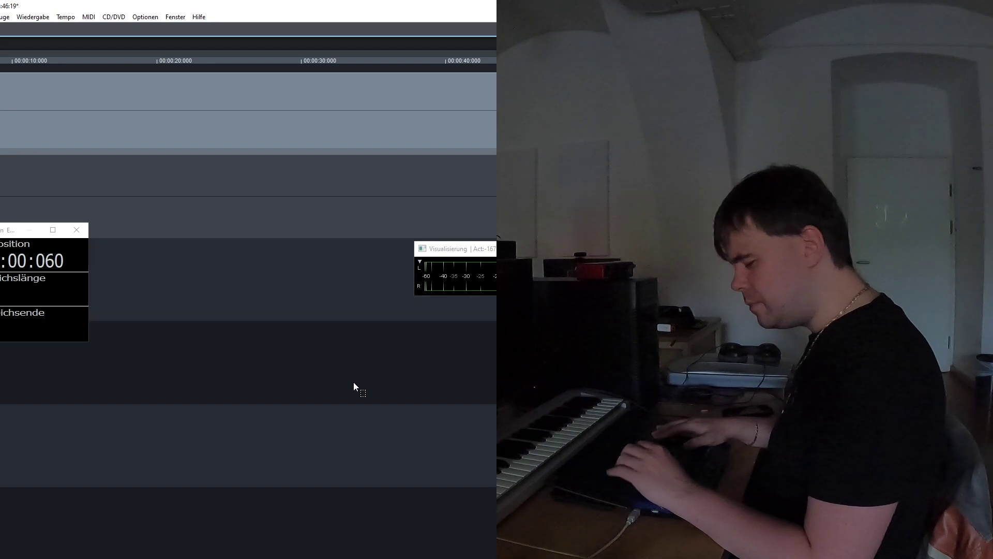
key(shift+Up)
key(shift+Up)
key(shift+Up)
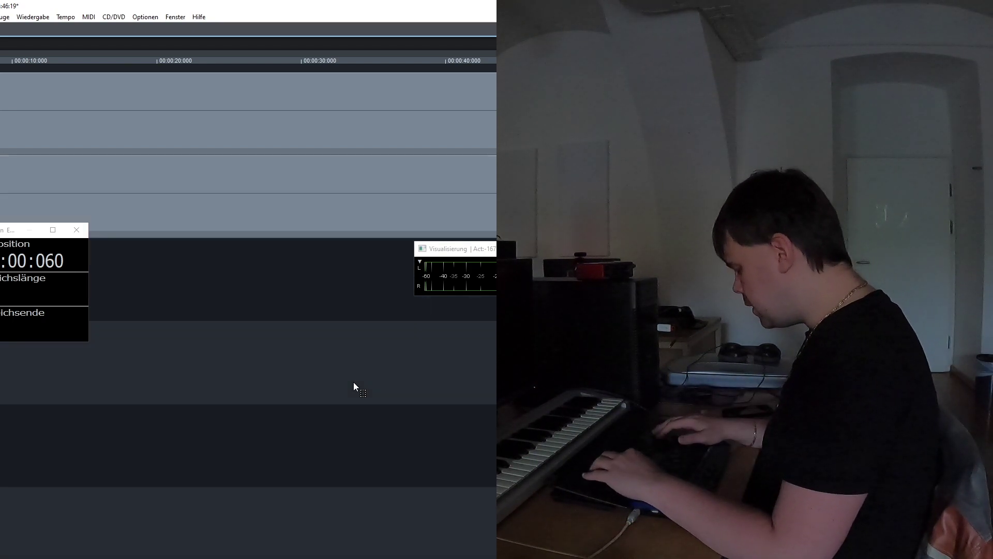
key(shift+Up)
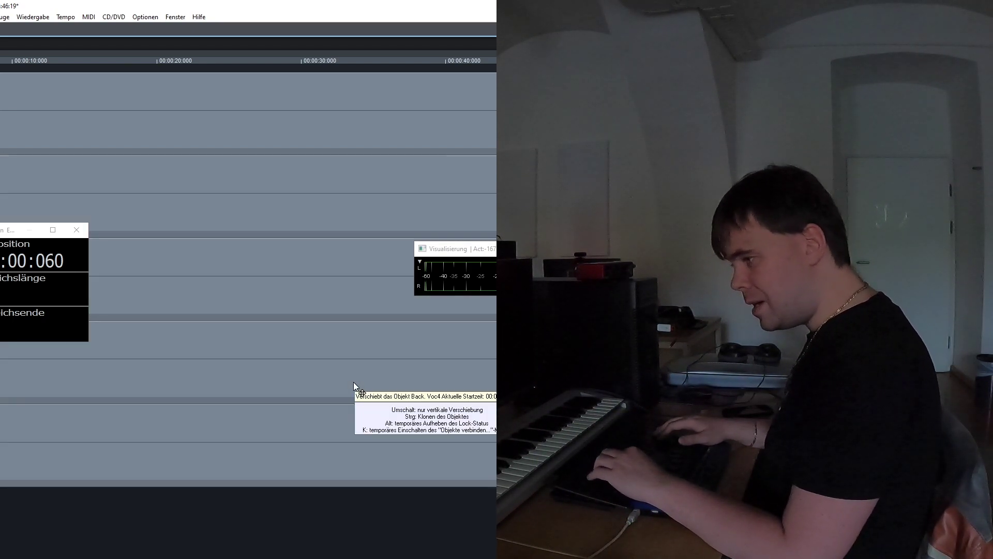
key(shift+Up)
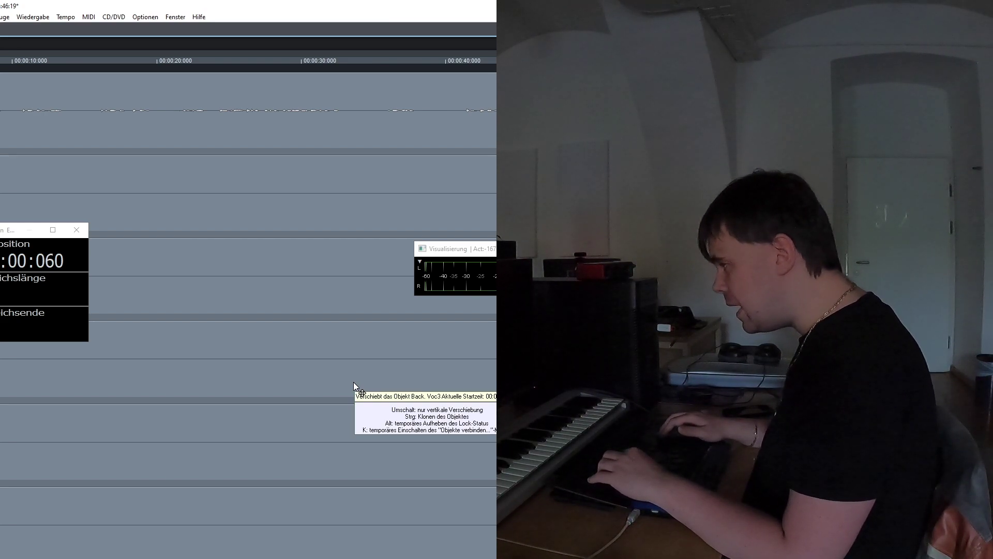
key(alt+s)
key(Down)
key(Down)
key(Down)
key(Down)
key(Down)
key(Down)
key(Down)
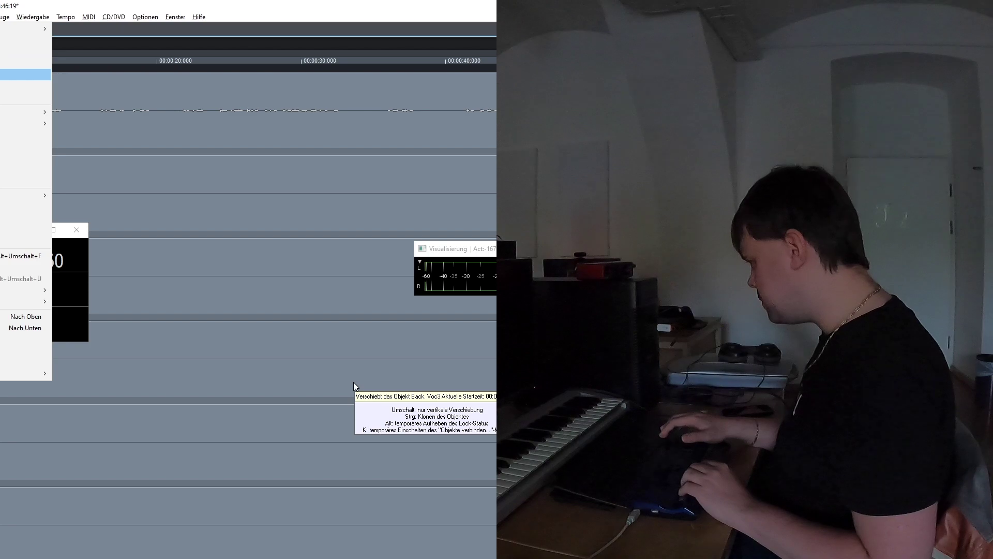
key(Down)
key(Right)
key(Return)
Turn off Backing 01's send to AUX Vox, set its AUX BV send to -14 dB and confirm the routing
key(Tab)
key(Tab)
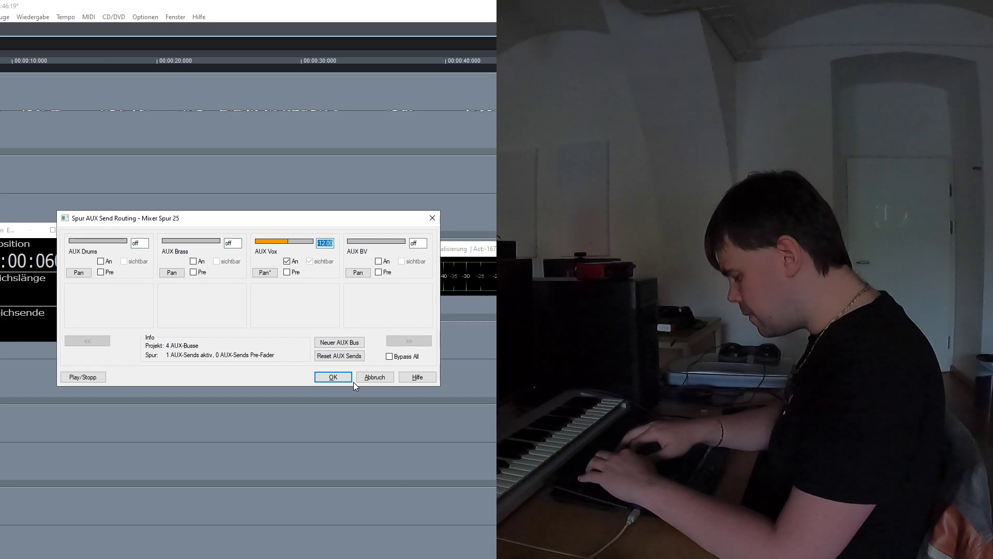
key(Delete)
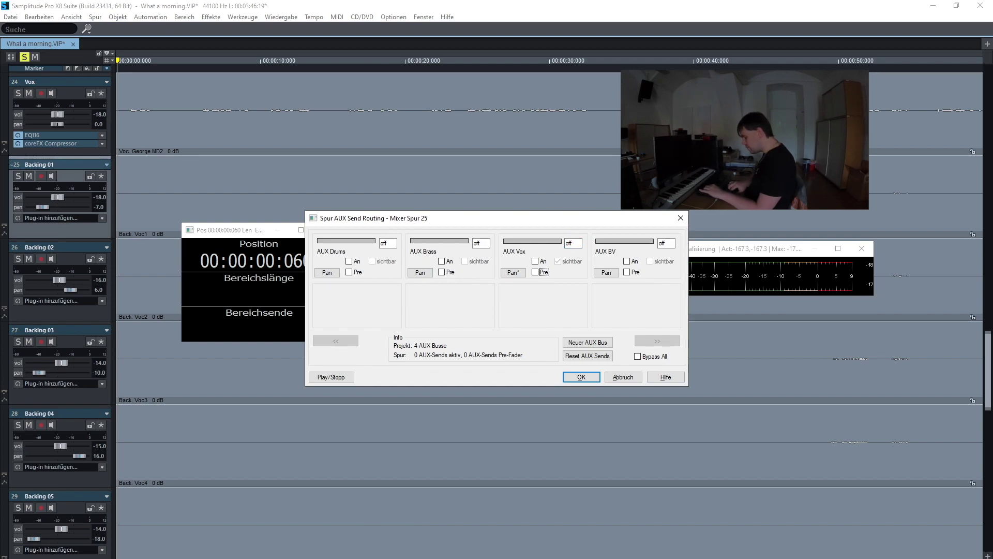
key(Tab)
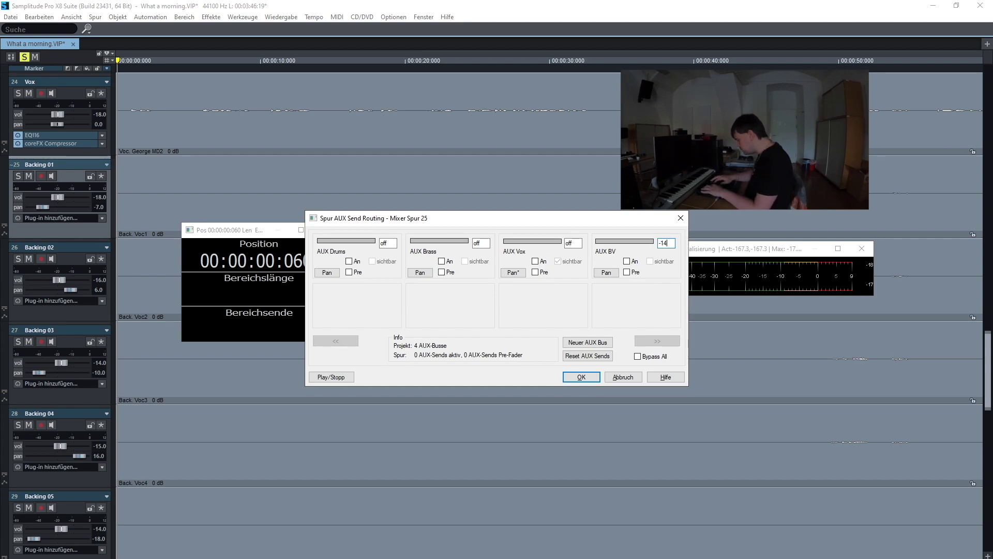
click(599, 380)
Select the Backing 02 track and open its AUX send routing
key(Down)
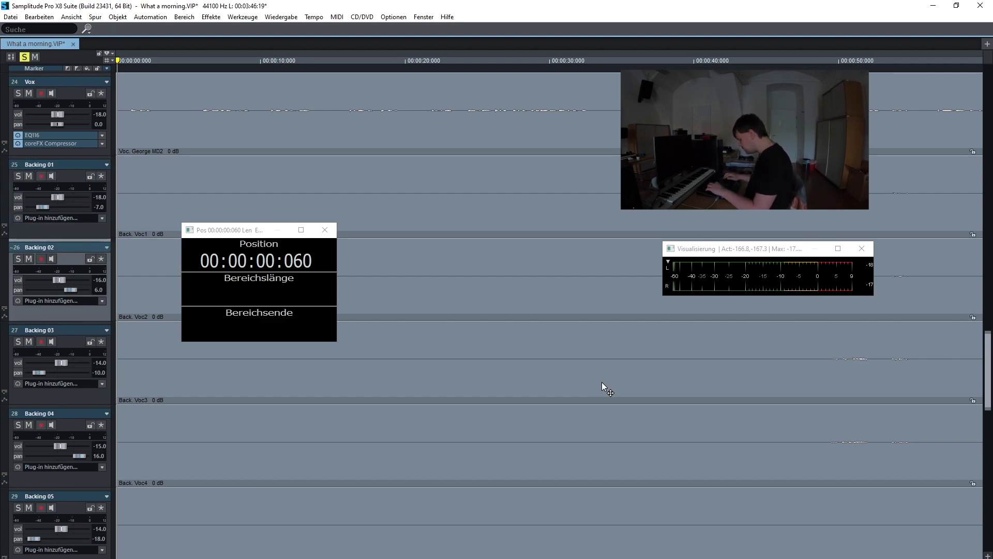
key(alt+s)
key(Down)
key(Down)
key(Down)
key(Down)
key(Down)
key(Down)
key(Down)
key(Down)
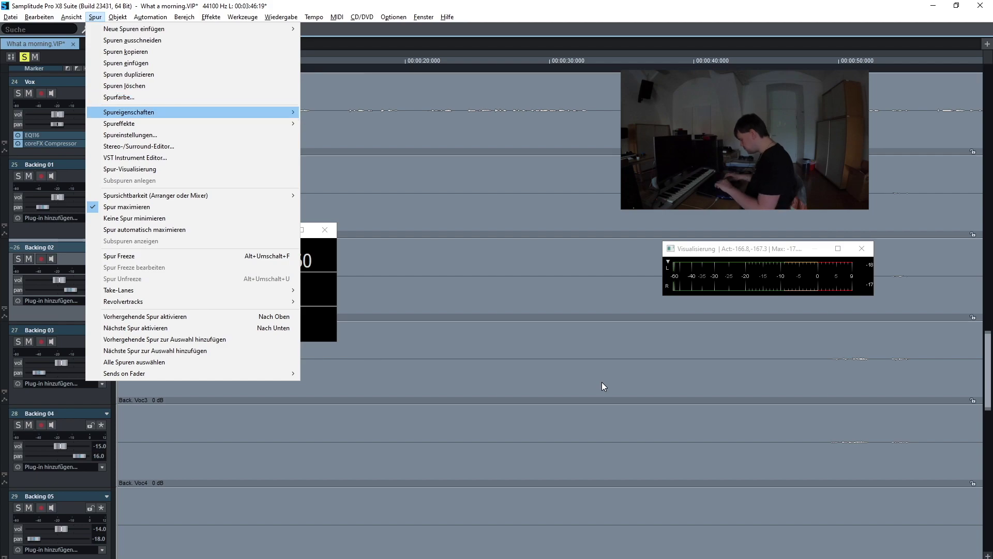
key(Right)
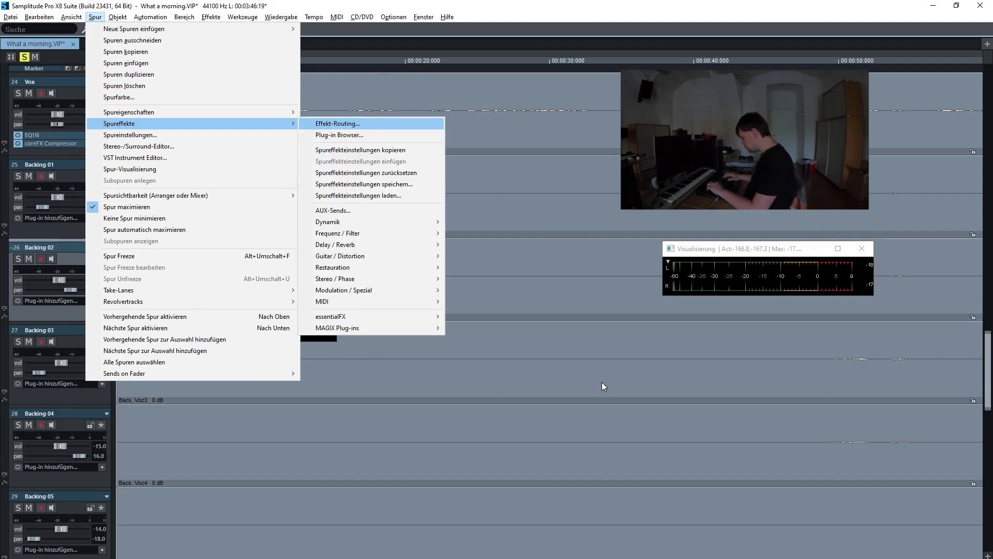
key(Return)
Set the send from Backing 02 to AUX BV to -13 dB and confirm the routing
key(Tab)
key(Tab)
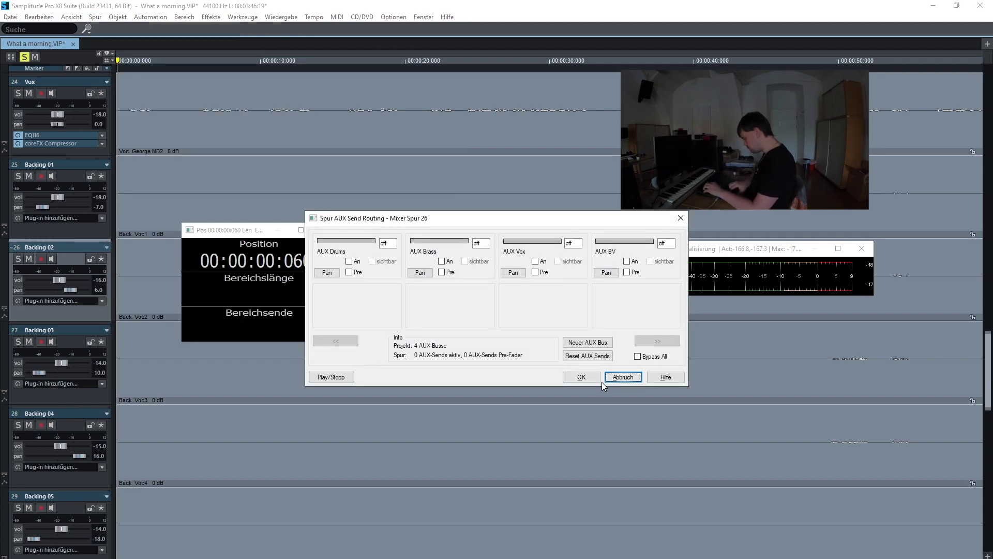
key(Tab)
key(Tab)
key(Tab)
key(Tab)
key(Tab)
key(Tab)
key(Tab)
key(Tab)
key(Tab)
key(Tab)
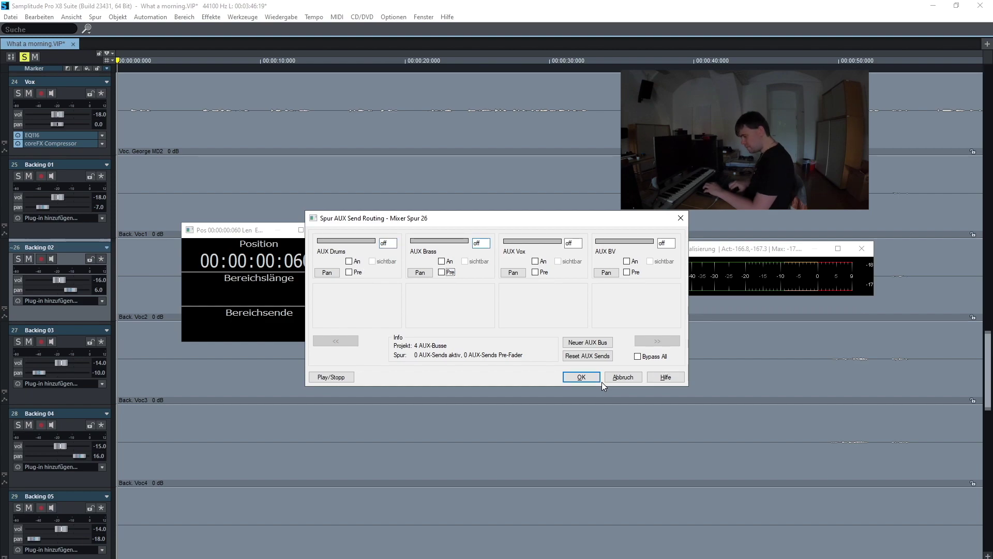
key(Tab)
key(Tab)
key(Tab)
key(Tab)
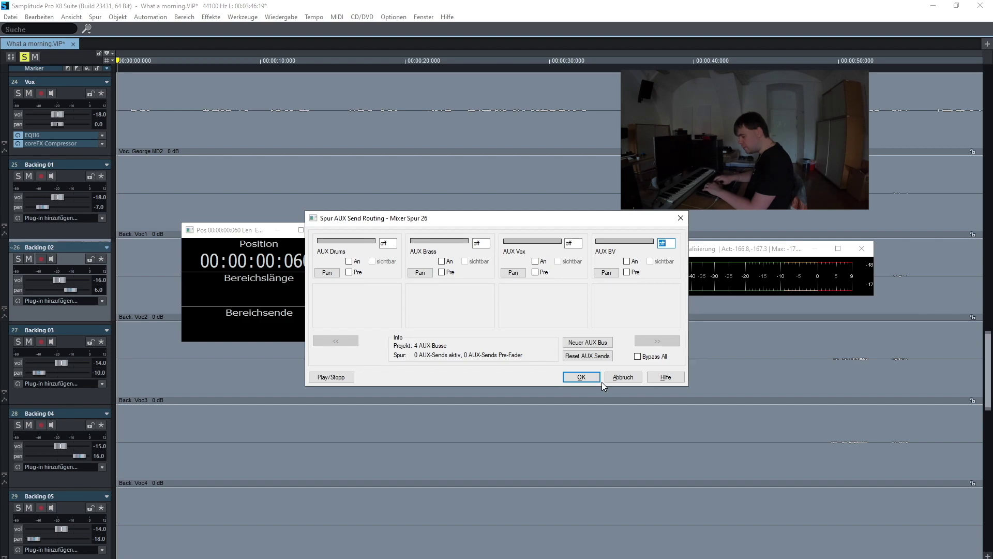
text(-13)
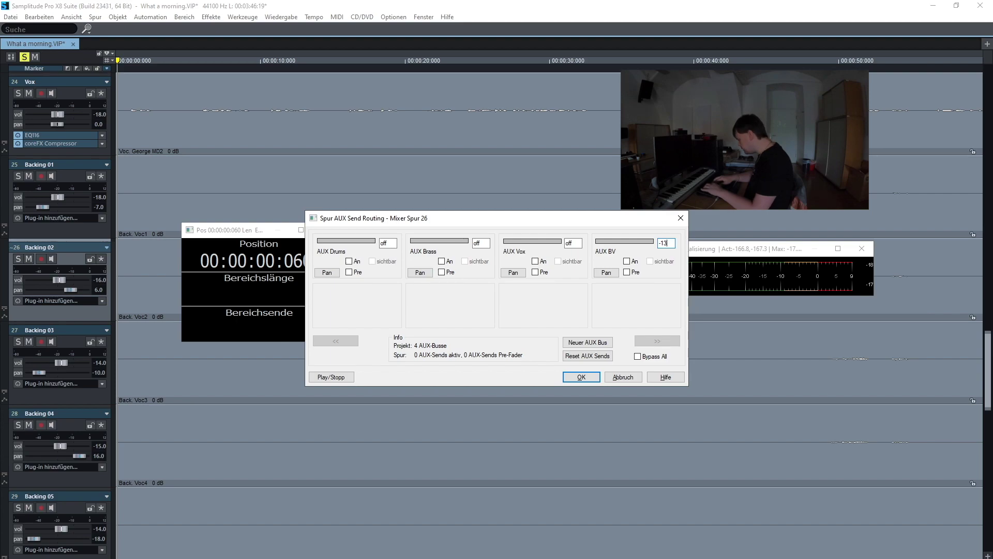
key(Return)
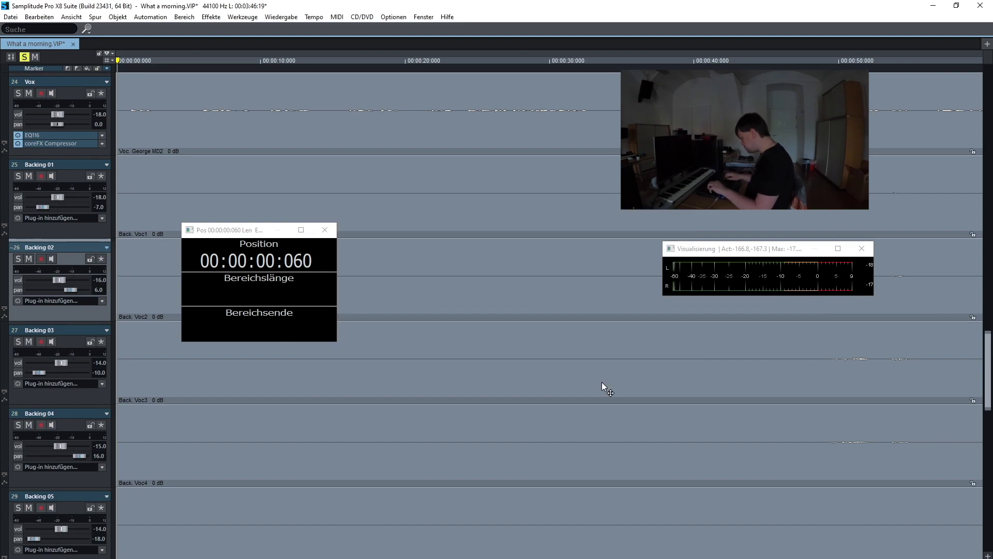
Select the Backing 03 track and open its AUX send routing
key(Down)
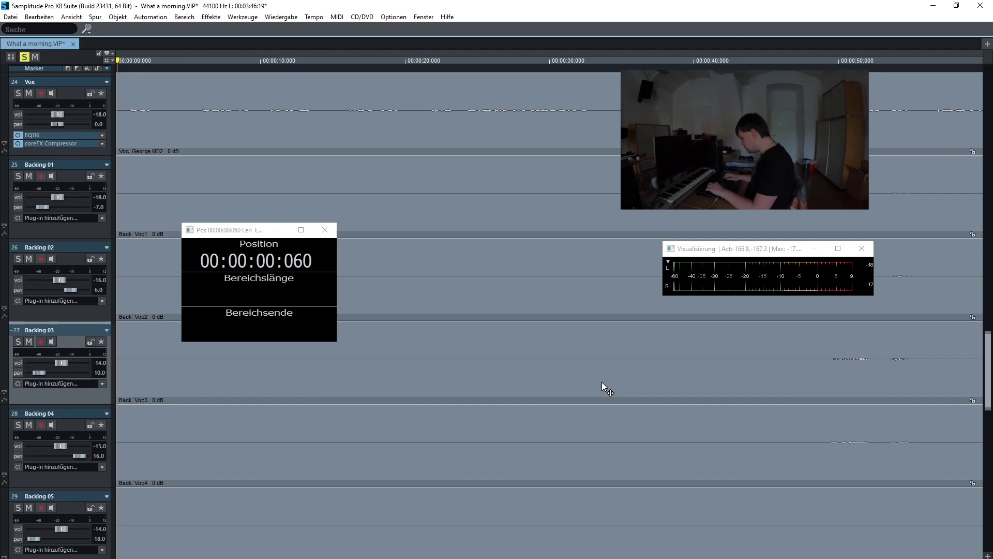
key(alt+s)
key(Down)
key(Down)
key(Down)
key(Down)
key(Down)
key(Down)
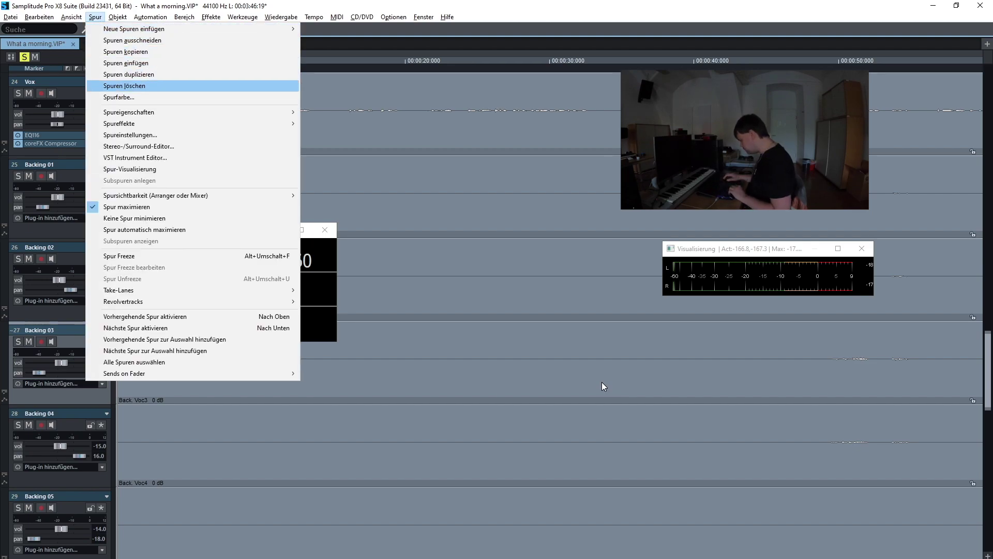
key(Down)
key(Down)
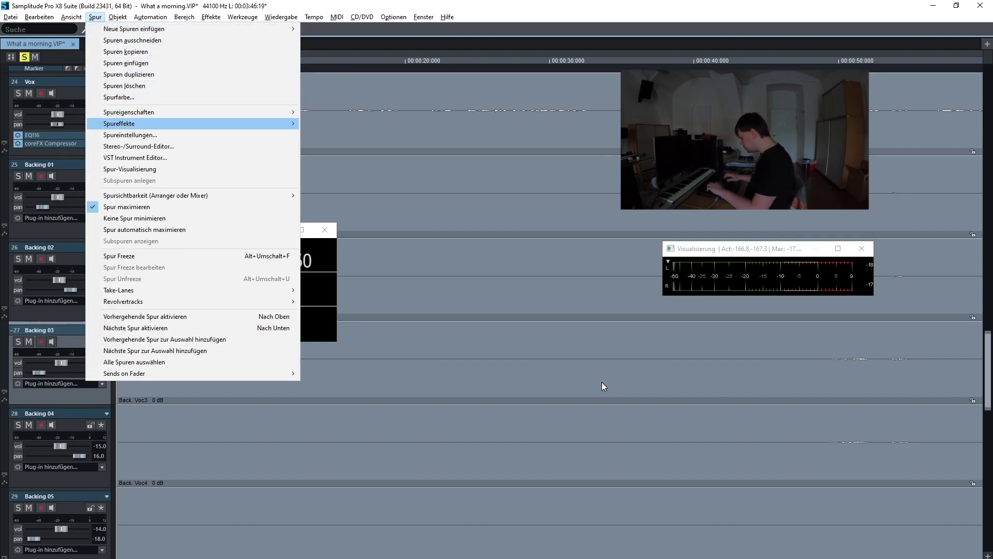
key(Right)
key(Return)
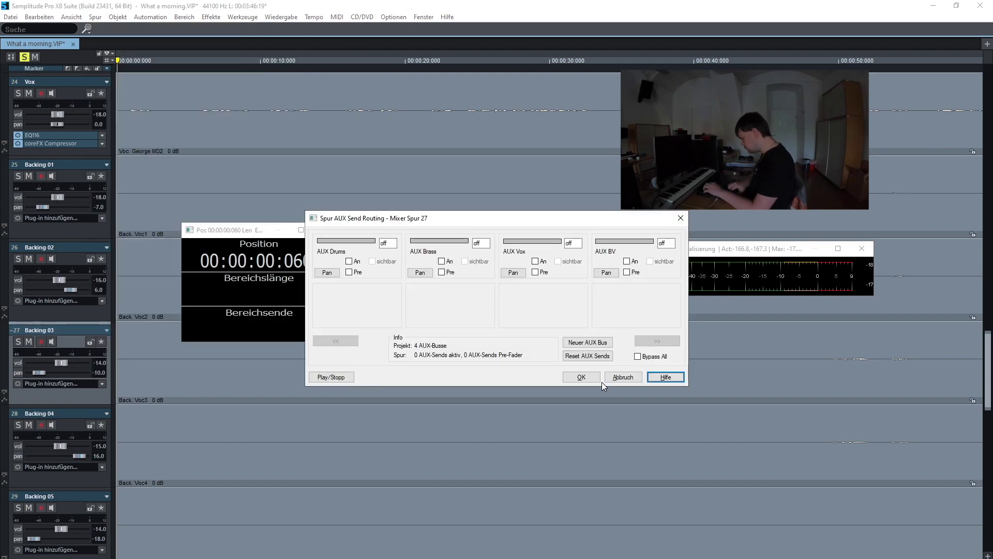
Set the send from Backing 03 to AUX BV to -12 dB and confirm the routing
key(Tab)
key(Tab)
key(Tab)
key(Tab)
key(Tab)
key(Tab)
key(Tab)
key(Tab)
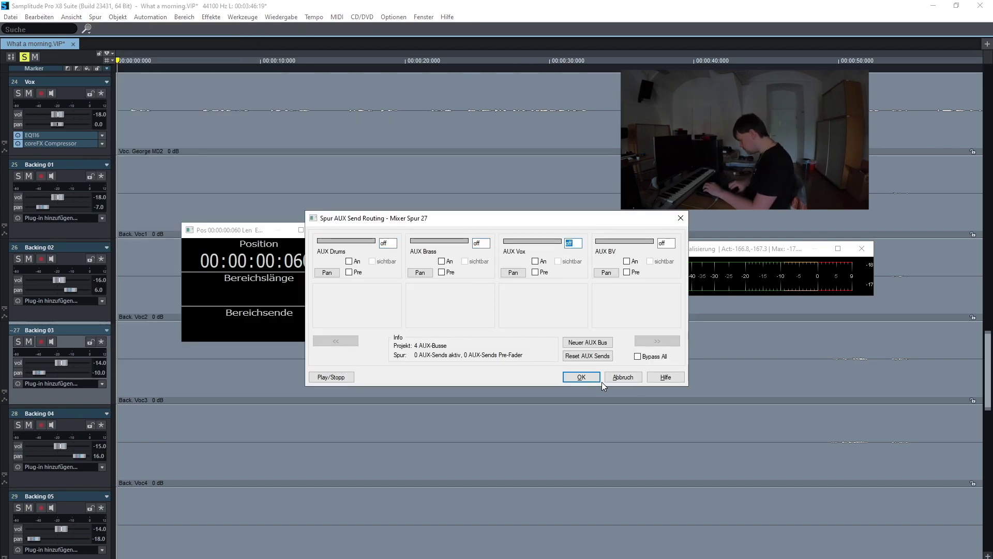
key(shift+Tab)
key(shift+Tab)
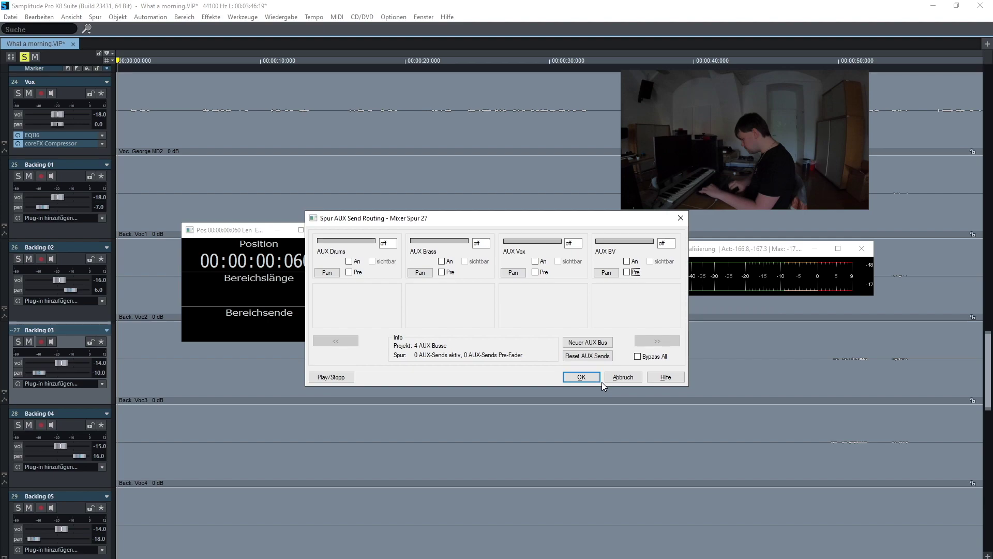
text(-12)
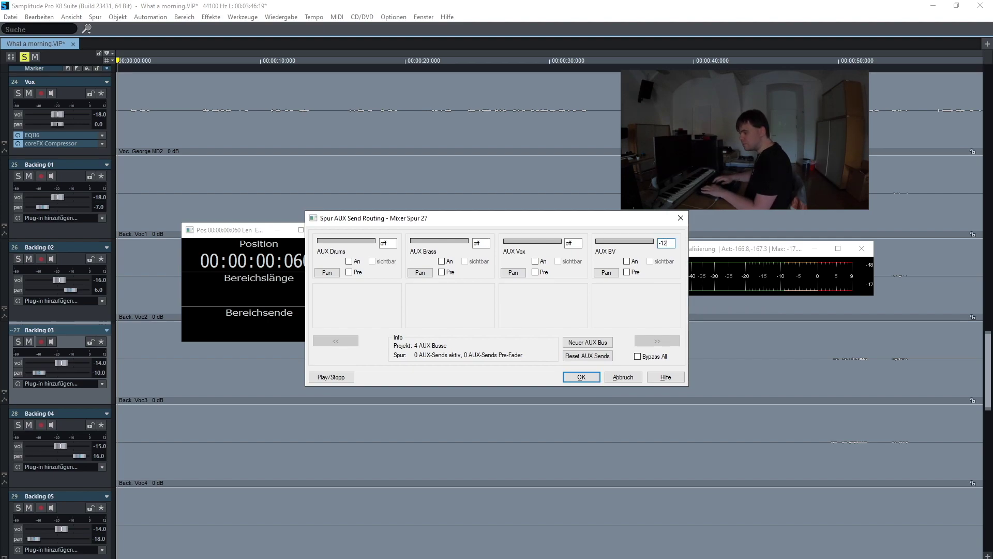
key(Return)
Select the Backing 04 track and open its AUX send routing
key(Down)
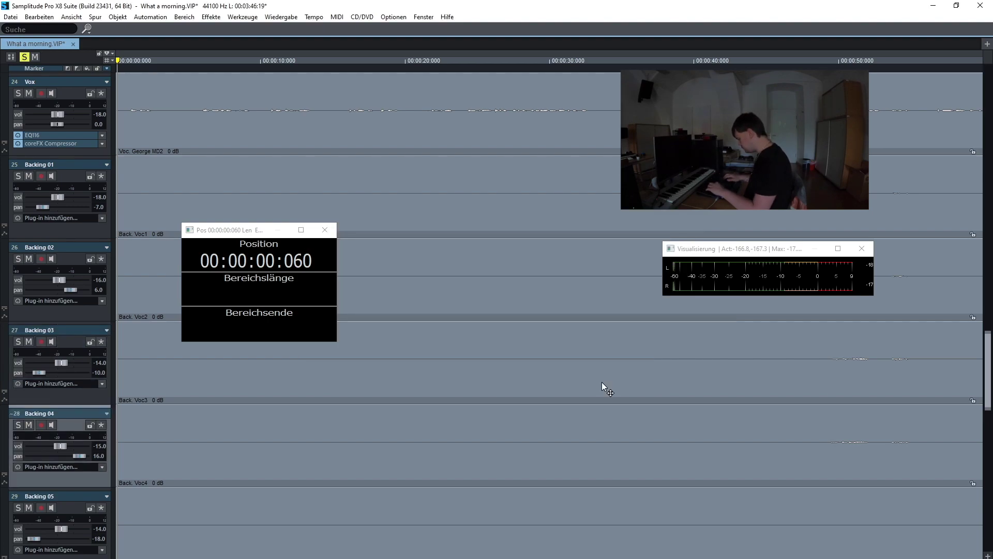
key(alt+s)
key(Down)
key(Down)
key(Down)
key(Down)
key(Down)
key(Down)
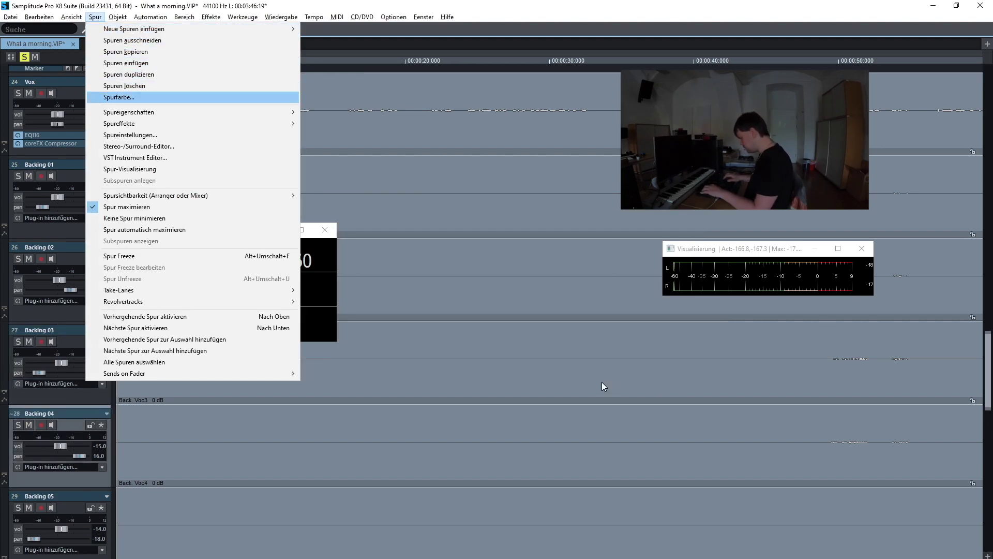
key(Down)
key(Right)
key(Return)
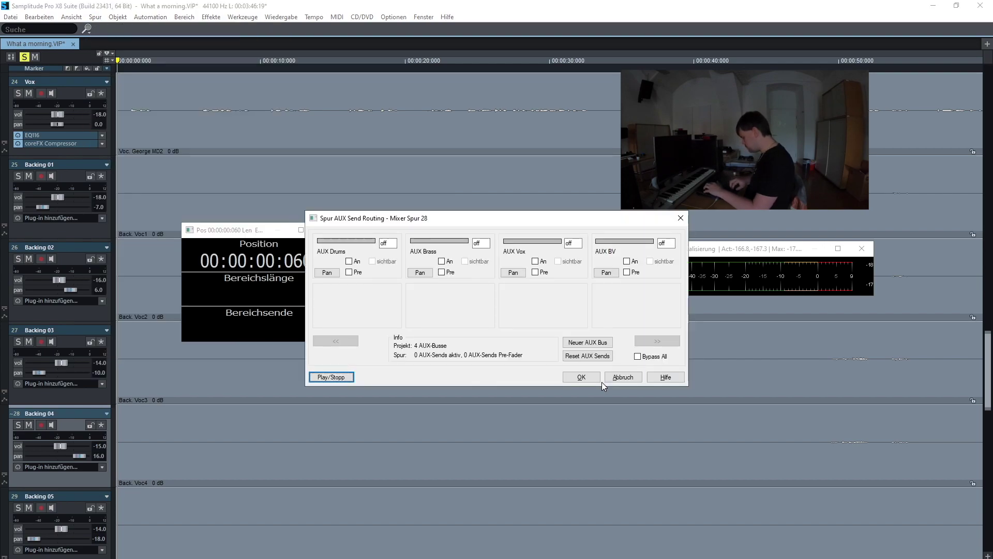
Set the send from Backing 04 to AUX BV to -12 dB and confirm the routing
key(Tab)
key(Tab)
key(Tab)
key(Tab)
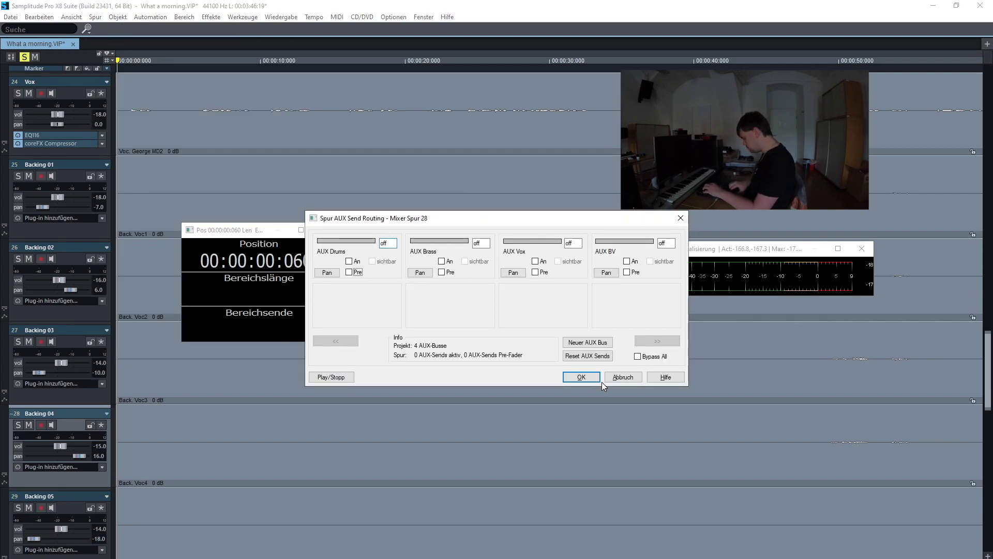
key(Tab)
key(Tab)
key(Tab)
key(Tab)
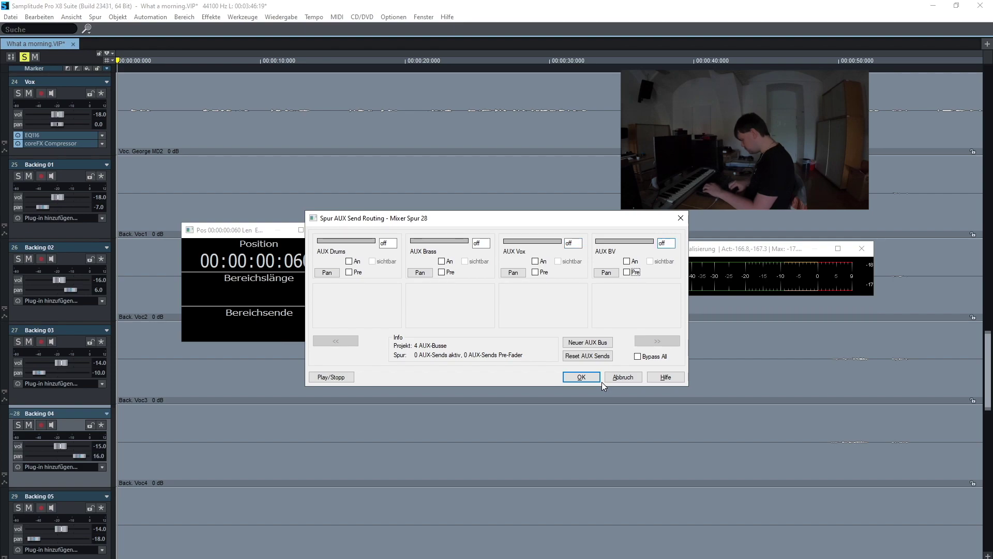
key(shift+Tab)
key(shift+Tab)
text(-1)
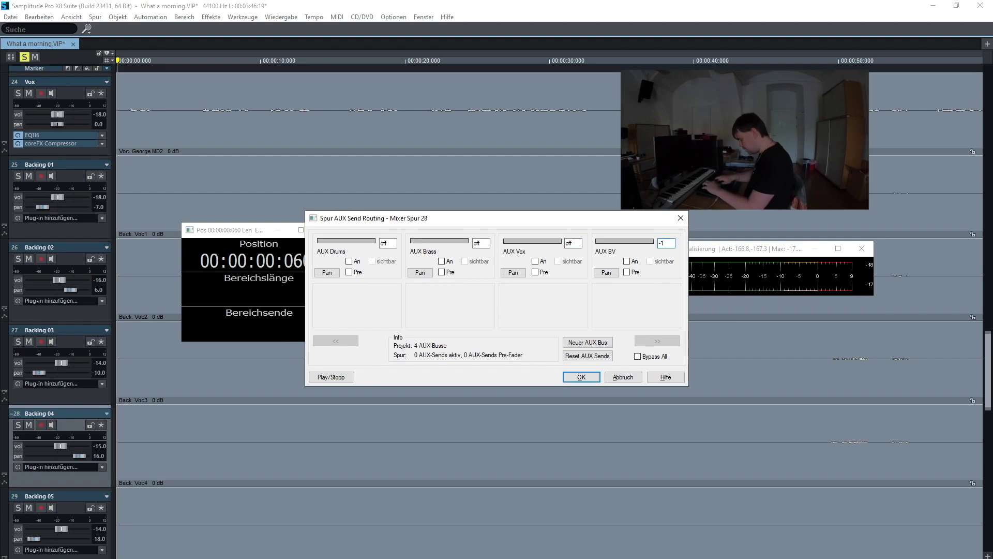
key(Return)
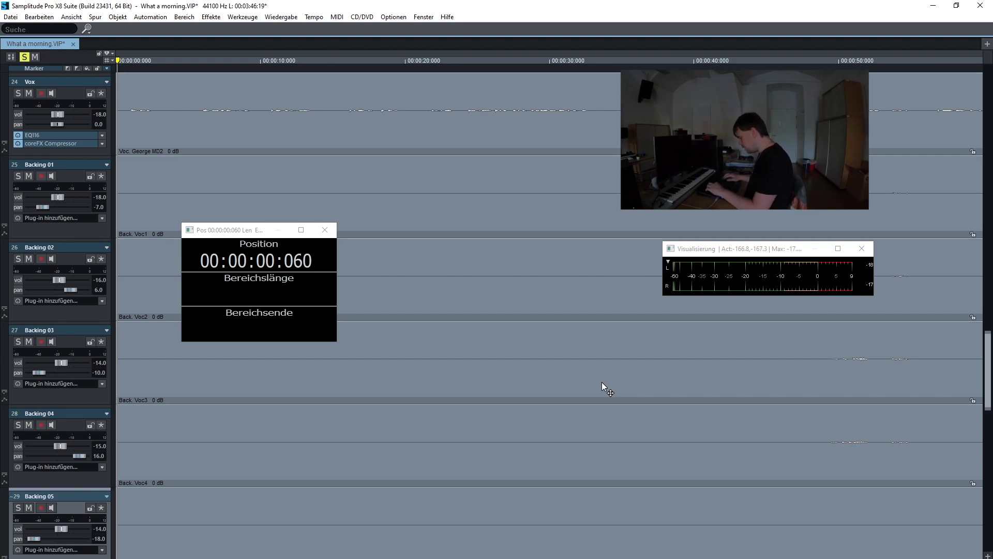
Open the AUX send routing of the Backing 05 track
key(alt+s)
key(Down)
key(Down)
key(Down)
key(Down)
key(Down)
key(Down)
key(Down)
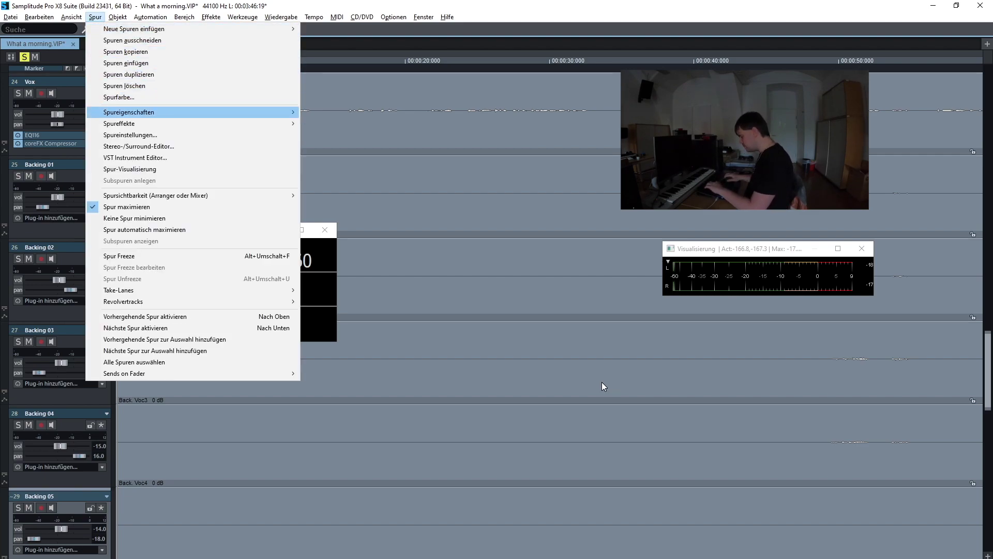
key(Right)
key(Return)
Set the send from Backing 05 to AUX BV to -10 dB and confirm the routing
key(Tab)
key(Tab)
key(Tab)
key(Tab)
key(Tab)
key(Tab)
key(Tab)
key(Tab)
key(Tab)
key(shift+Tab)
key(shift+Tab)
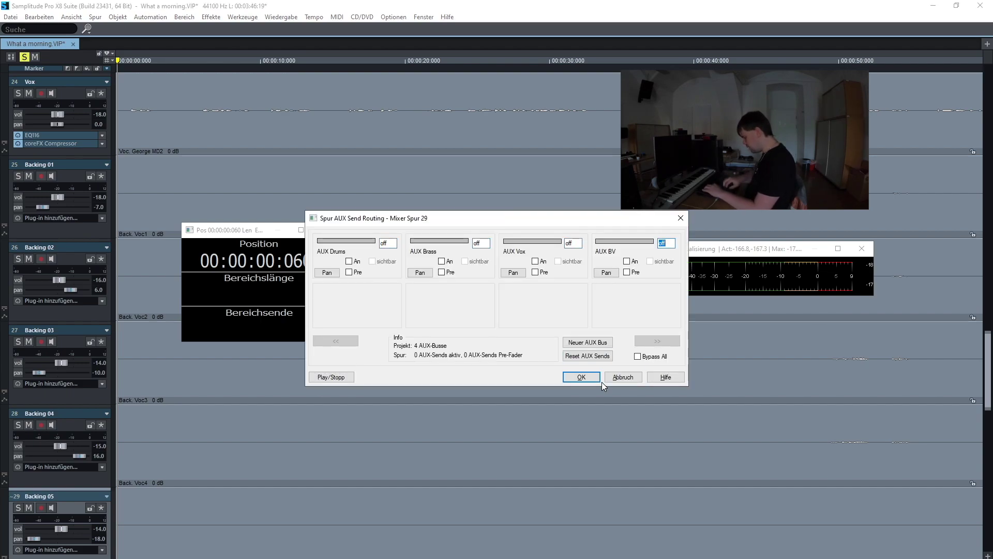
key(Return)
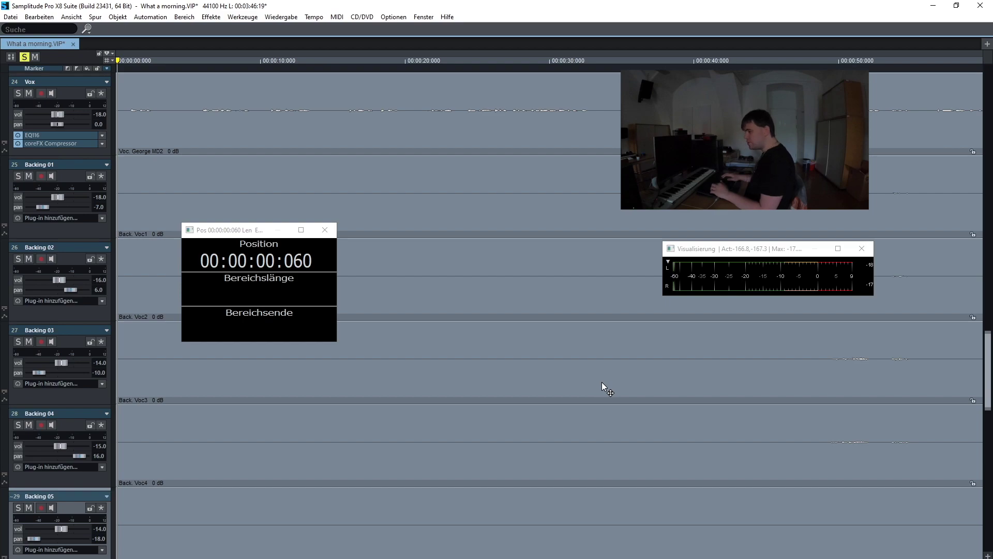
Go back to the Backing 01 track and open the mixer on its AUX routing
key(Up)
key(Up)
key(Up)
key(Up)
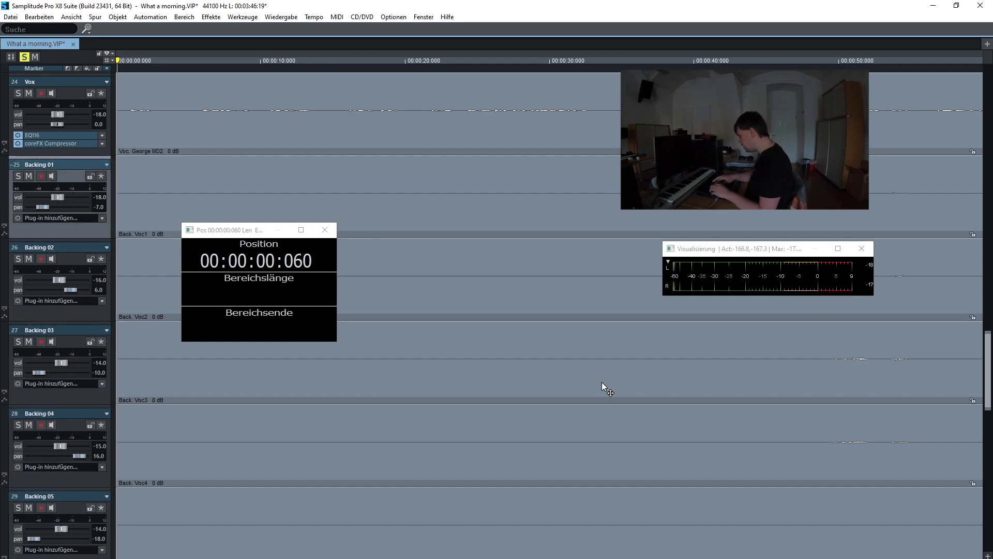
key(m)
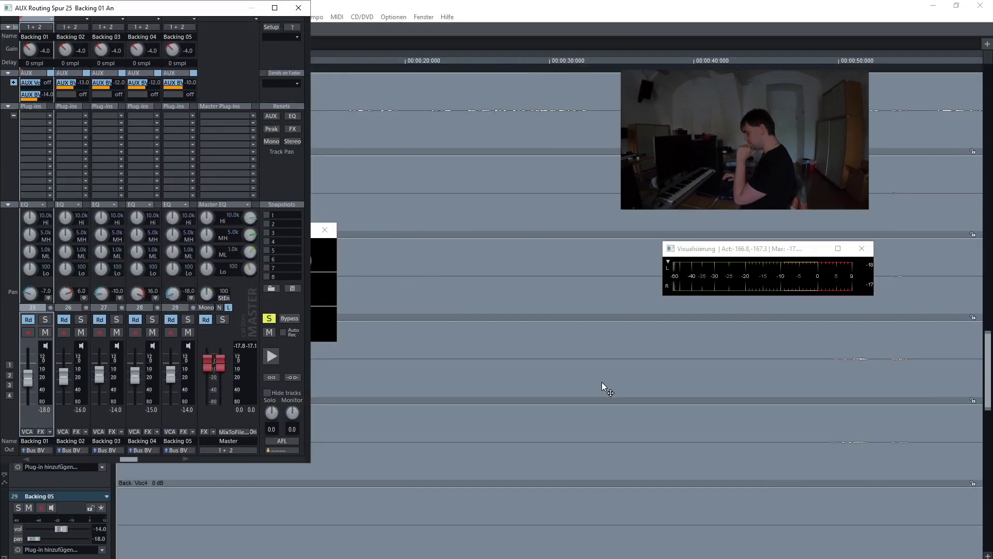
Reset the AUX sends of Backing 01 from its first AUX slot, the one assigned to AUX Vox
key(Down)
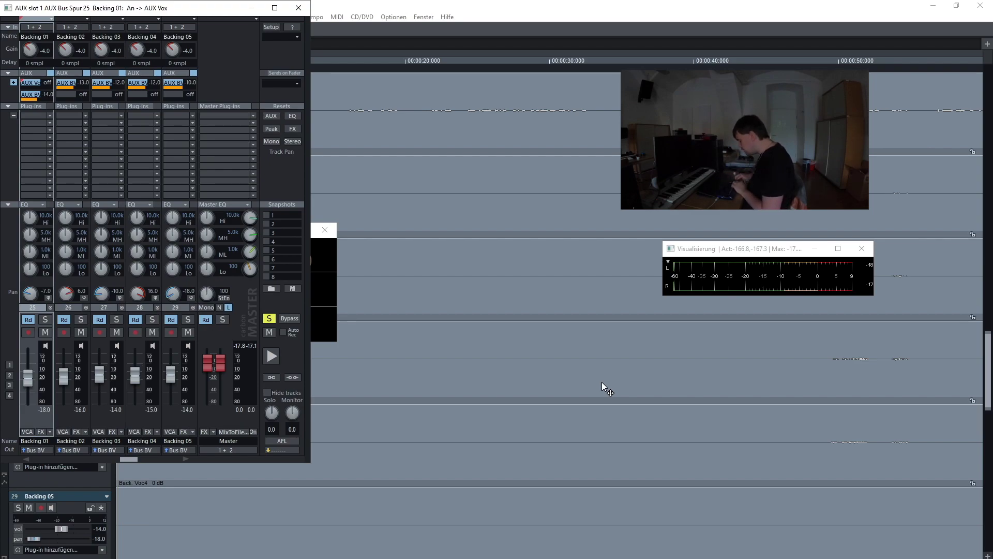
key(Down)
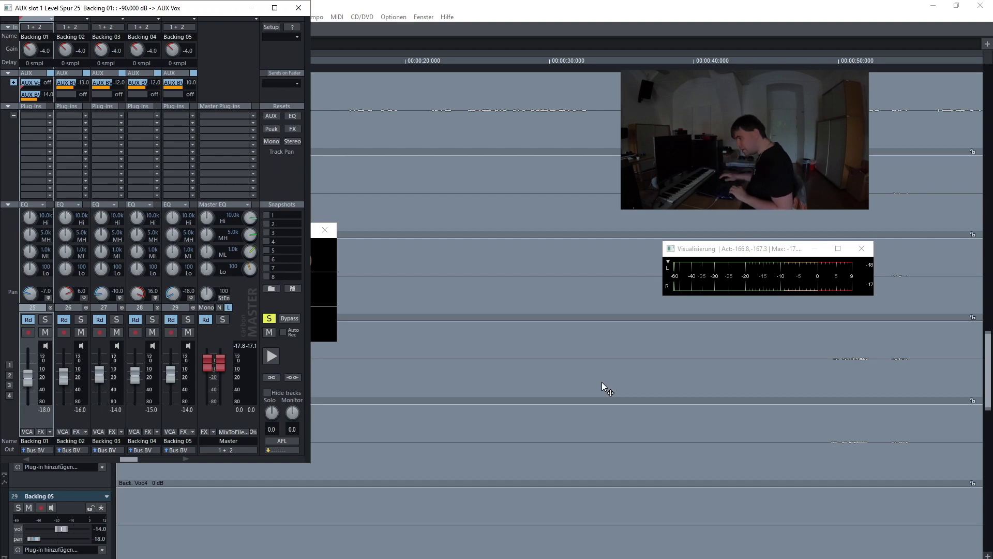
key(Down)
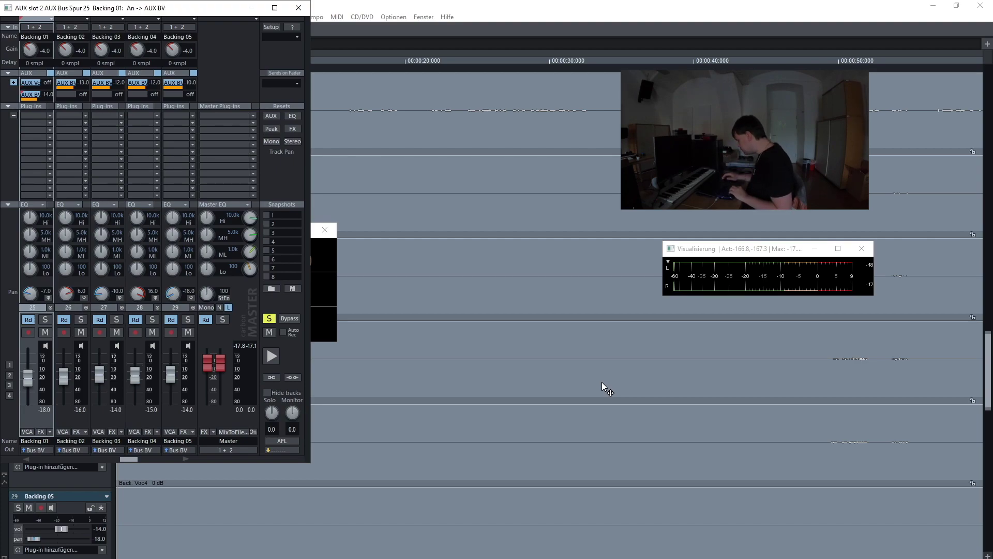
key(Up)
right_click(603, 386)
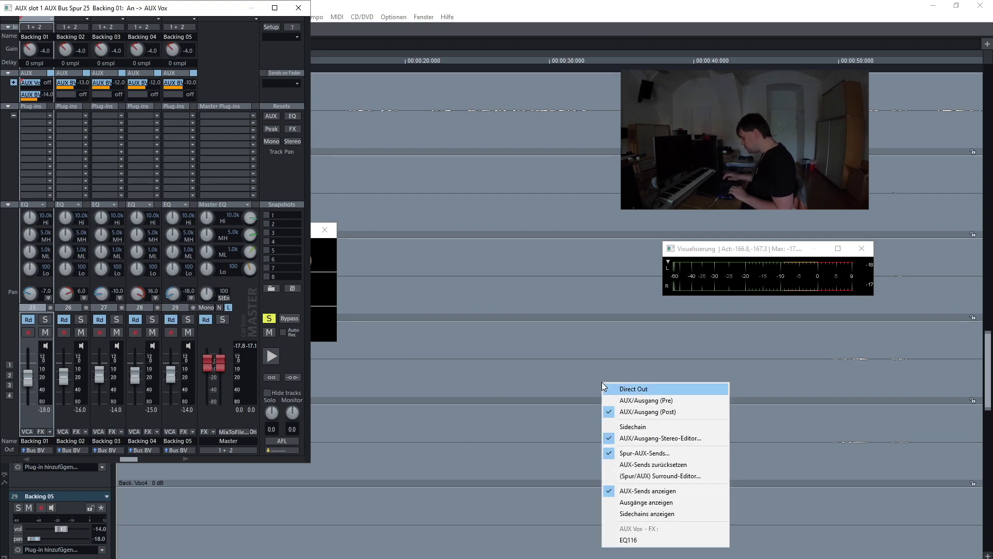
key(Down)
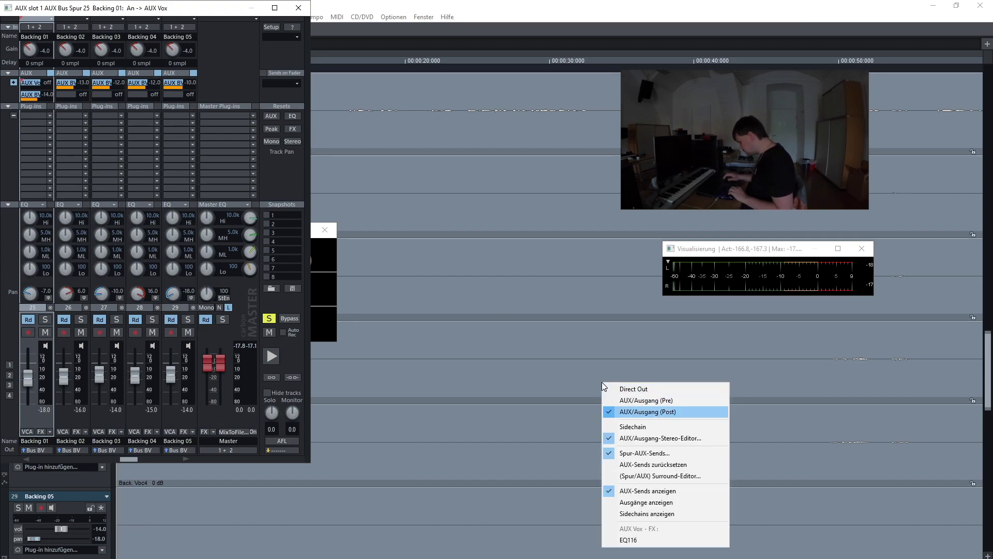
key(Down)
key(Down)
key(Down)
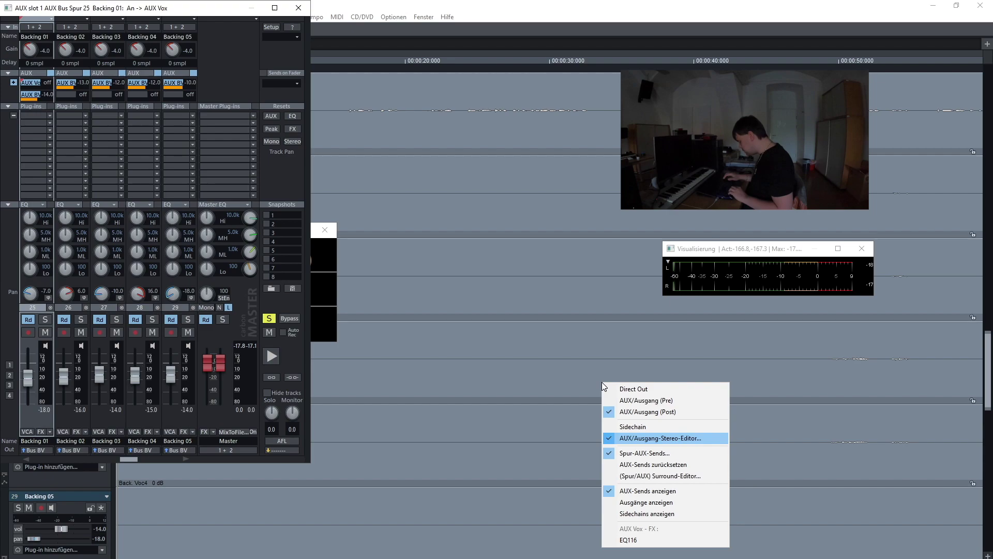
key(Down)
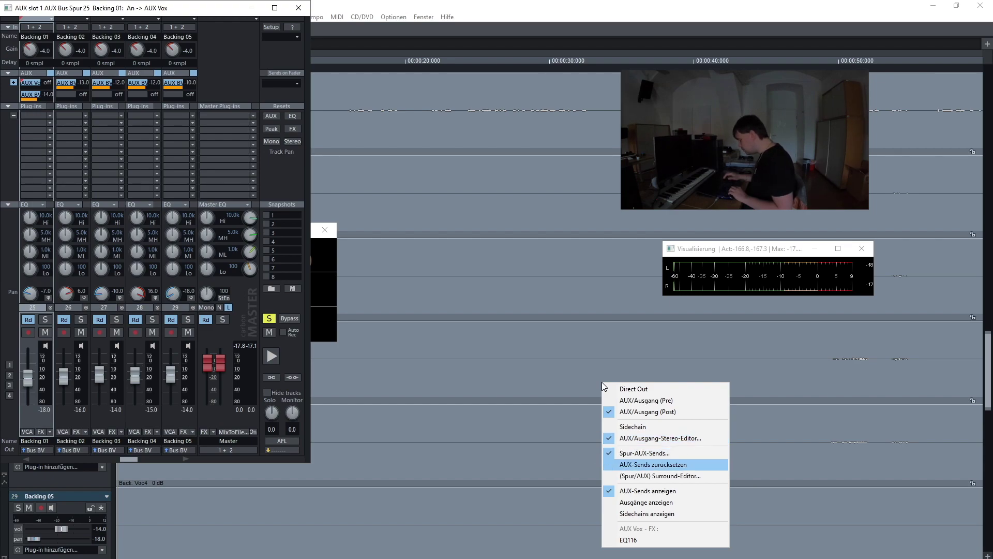
key(Down)
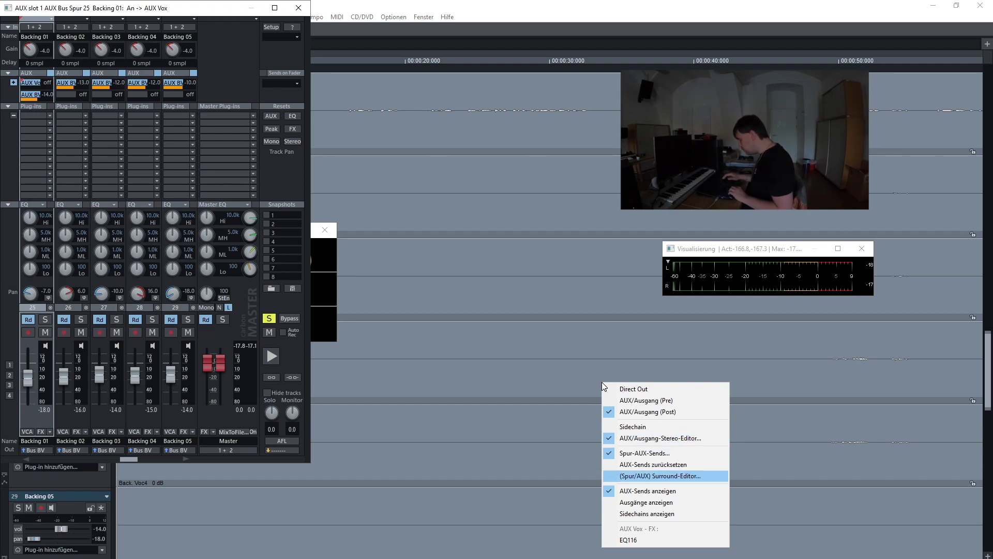
key(Up)
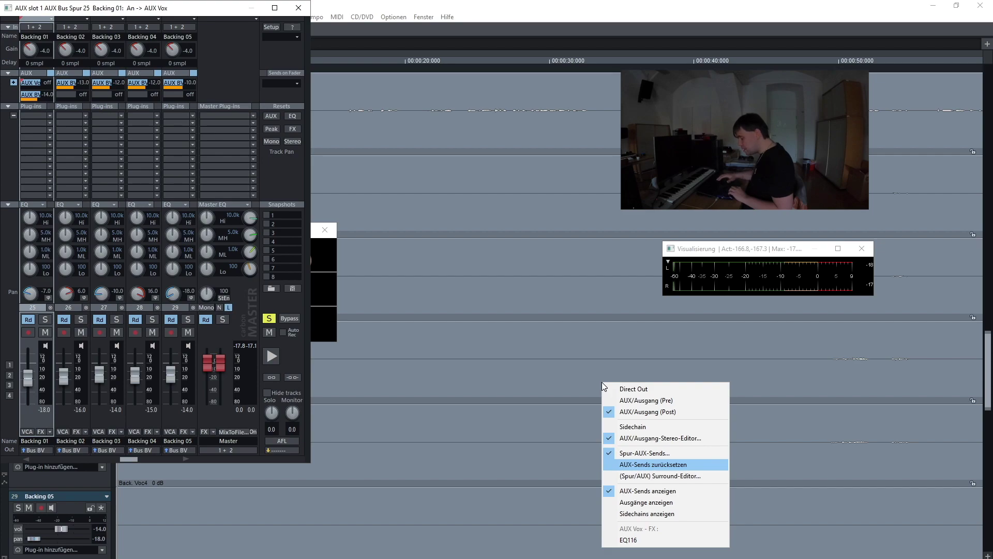
key(Return)
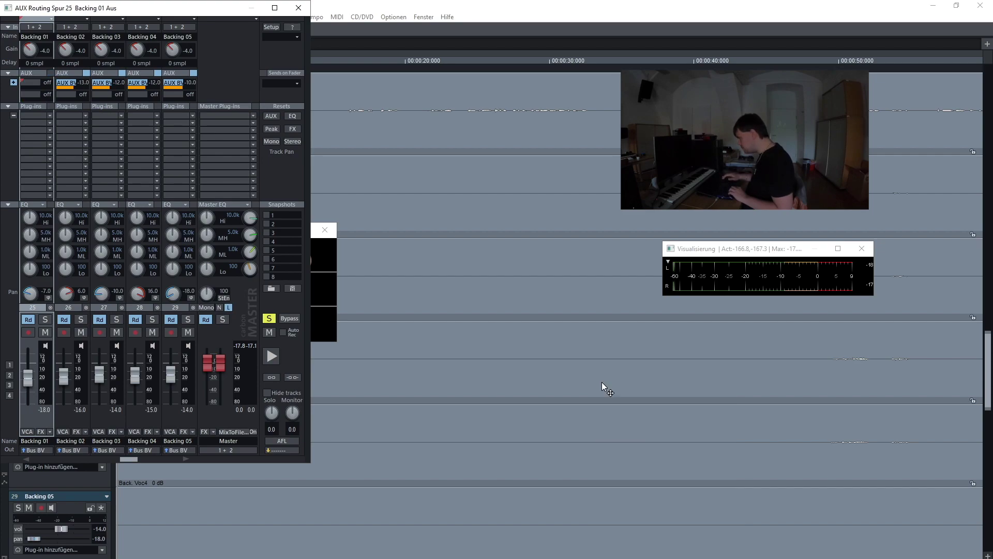
Check the first two AUX slots of Backing 01 in the mixer
key(Down)
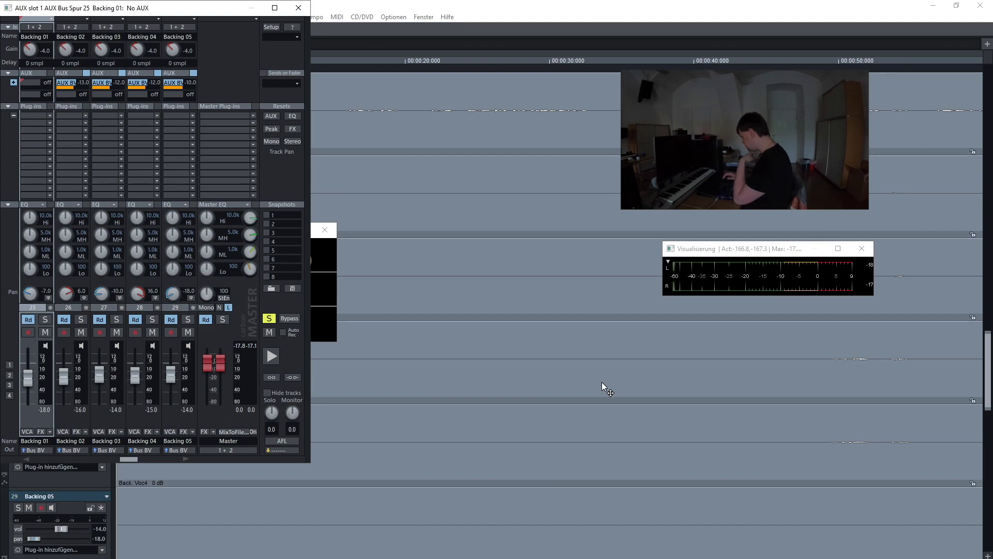
key(Down)
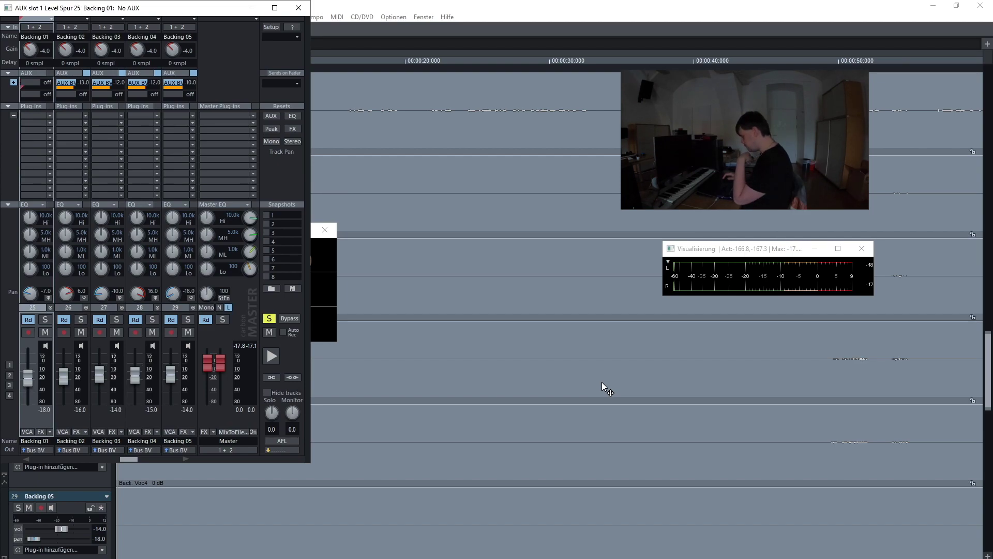
key(Down)
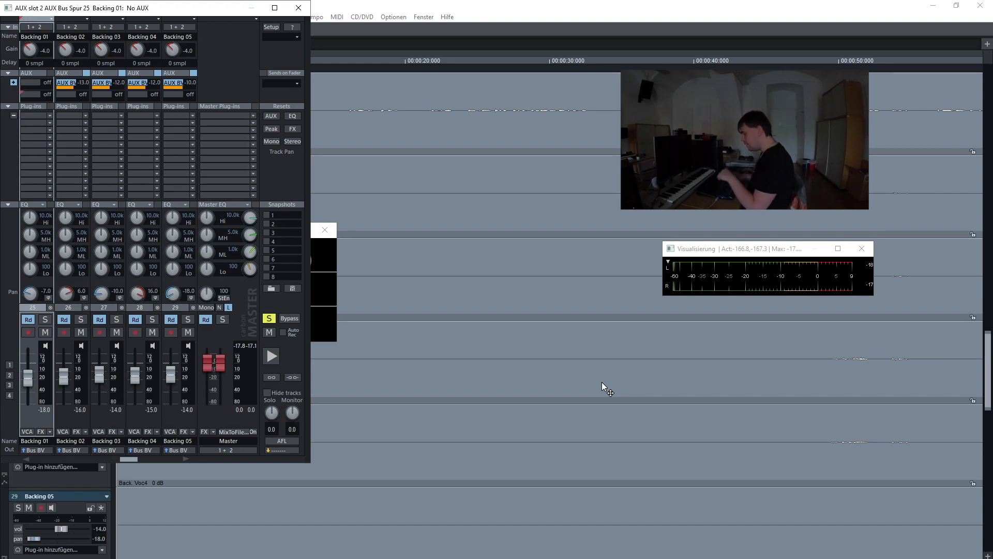
key(Up)
key(Up)
key(Up)
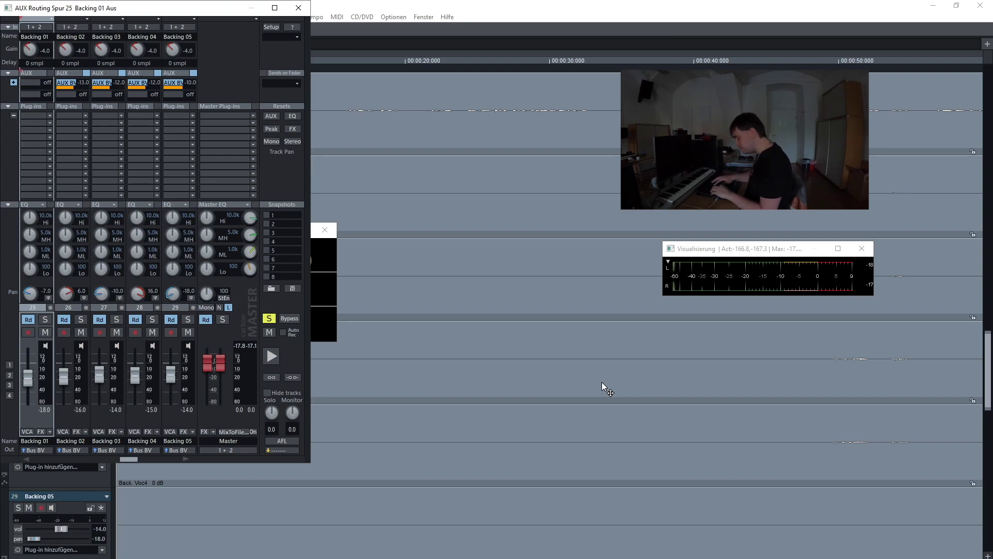
Close the mixer and select the Backing 02 track in the arranger
key(m)
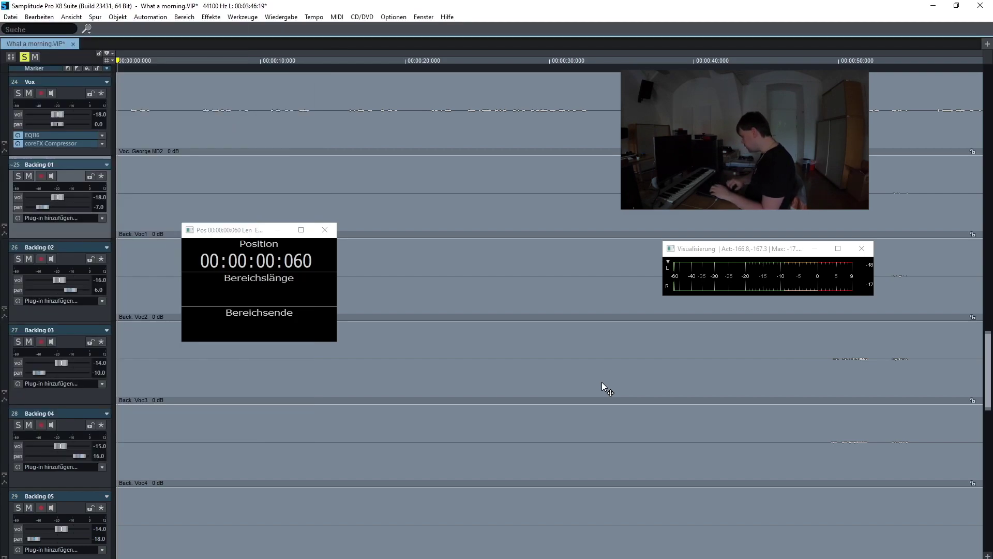
key(Down)
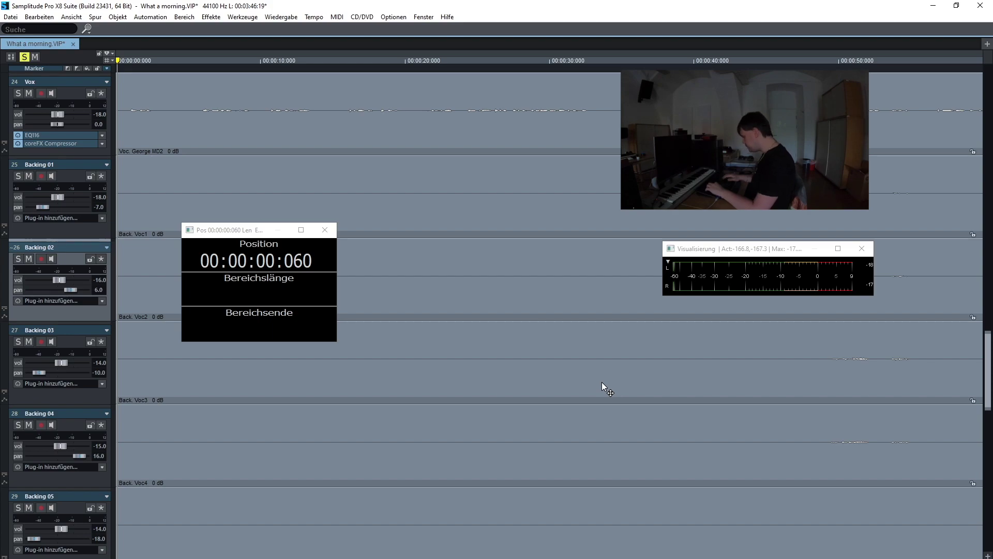
Select the Backing 01 track and open its AUX send routing dialog
key(Up)
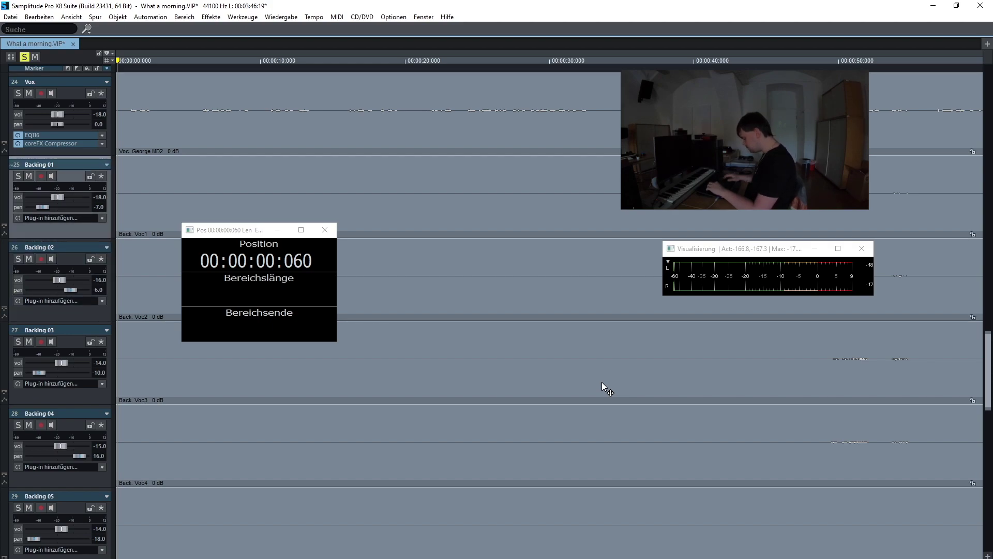
key(alt+s)
key(Down)
key(Down)
key(Down)
key(Down)
key(Down)
key(Down)
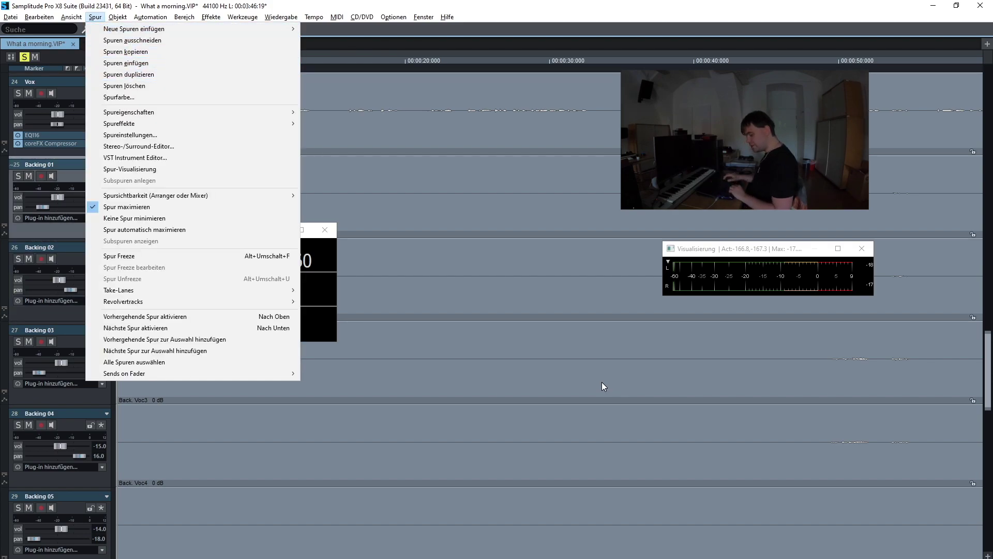
key(Down)
key(Right)
key(Return)
Set the AUX BV send of Backing 01 to -15 dB and confirm the routing
key(Tab)
key(Tab)
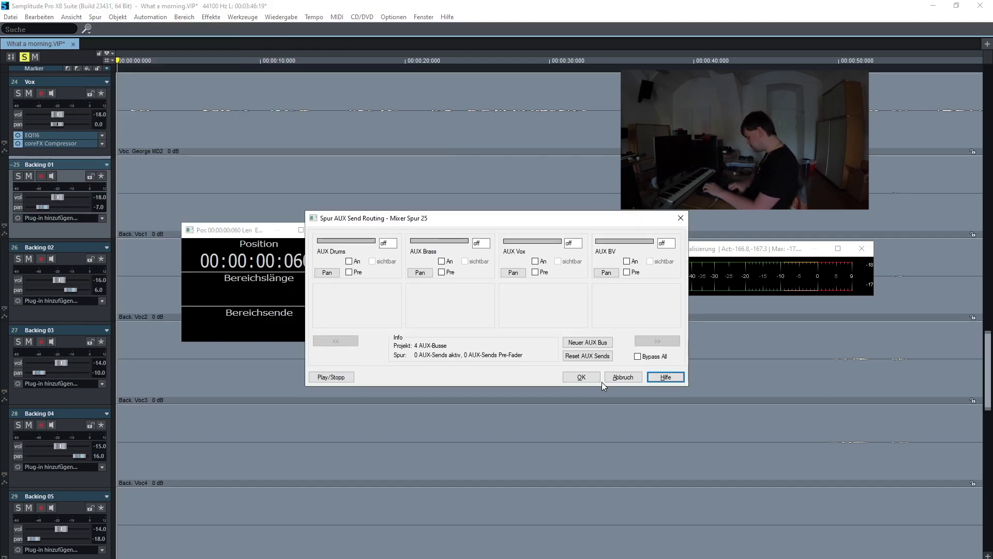
key(Tab)
key(Tab)
key(Tab)
key(Tab)
key(Tab)
key(Tab)
key(Tab)
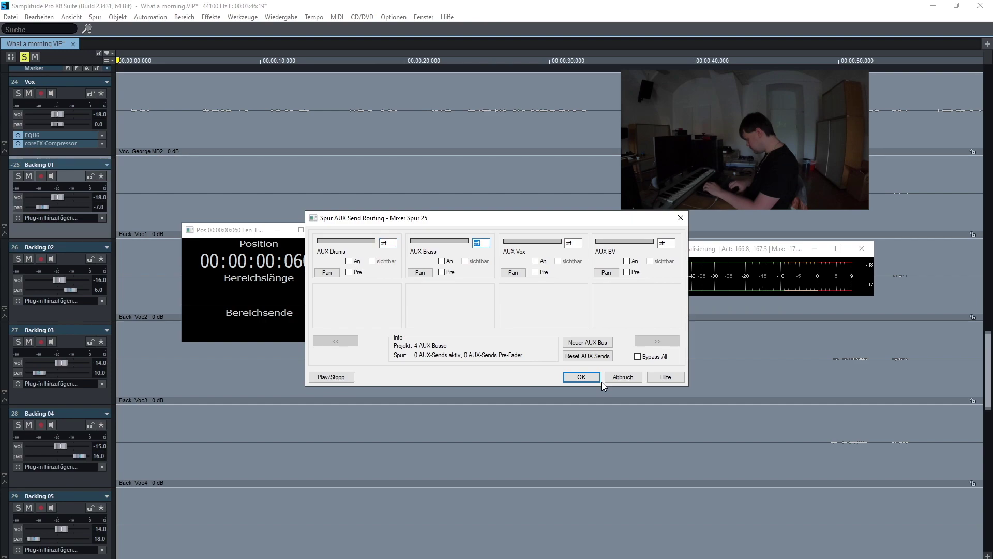
key(Tab)
key(Tab)
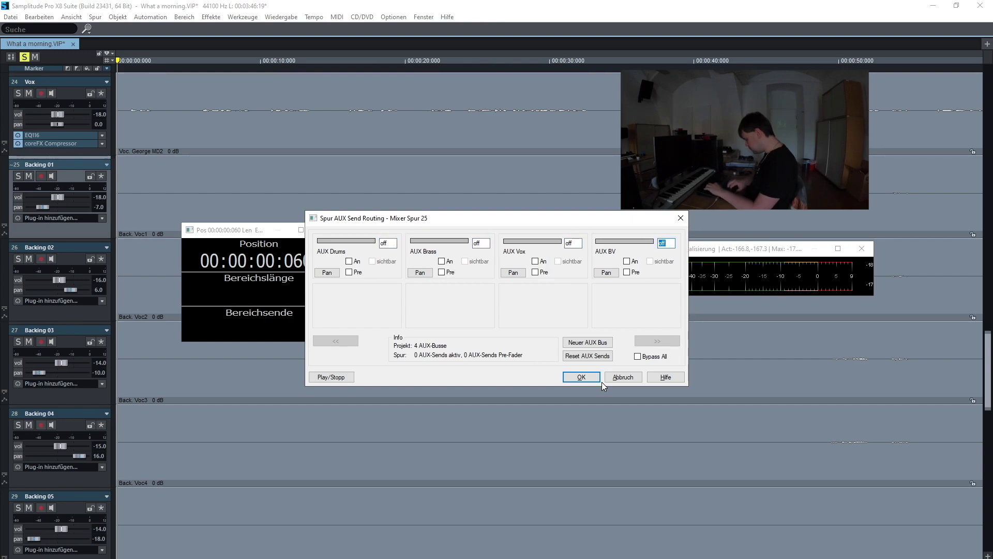
text(-15)
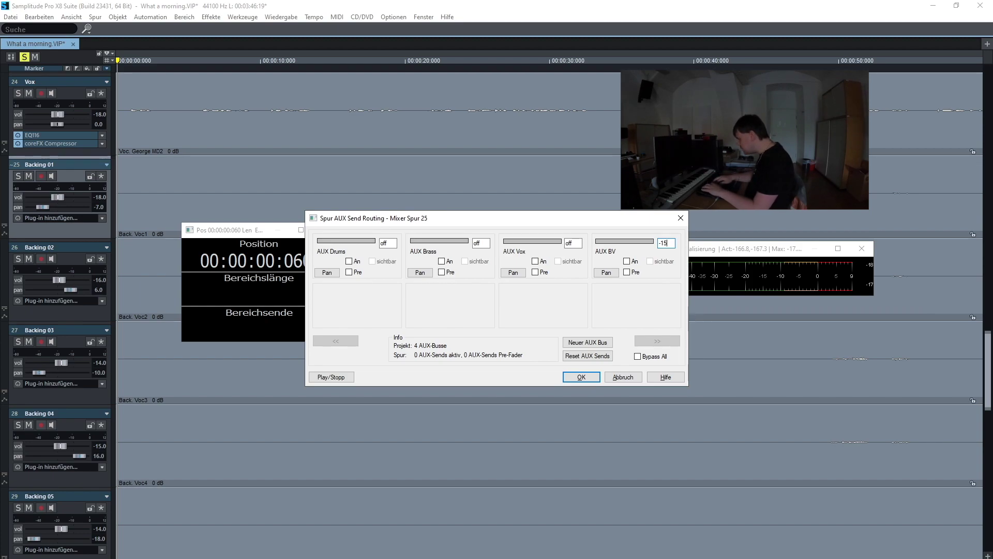
key(Return)
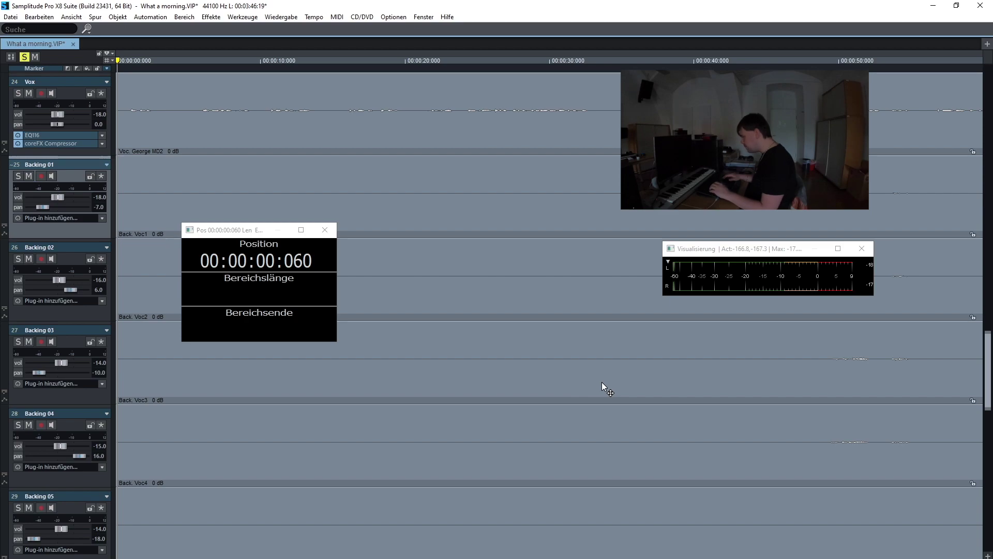
Open the parameter view of the VariVerb Pro reverb on the AUX Vox track
key(m)
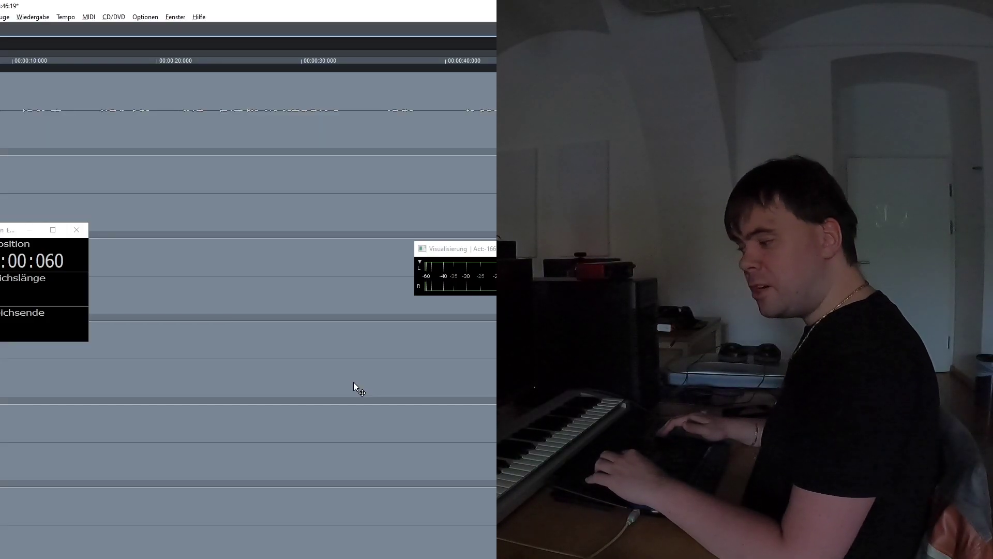
key(alt+s)
key(s)
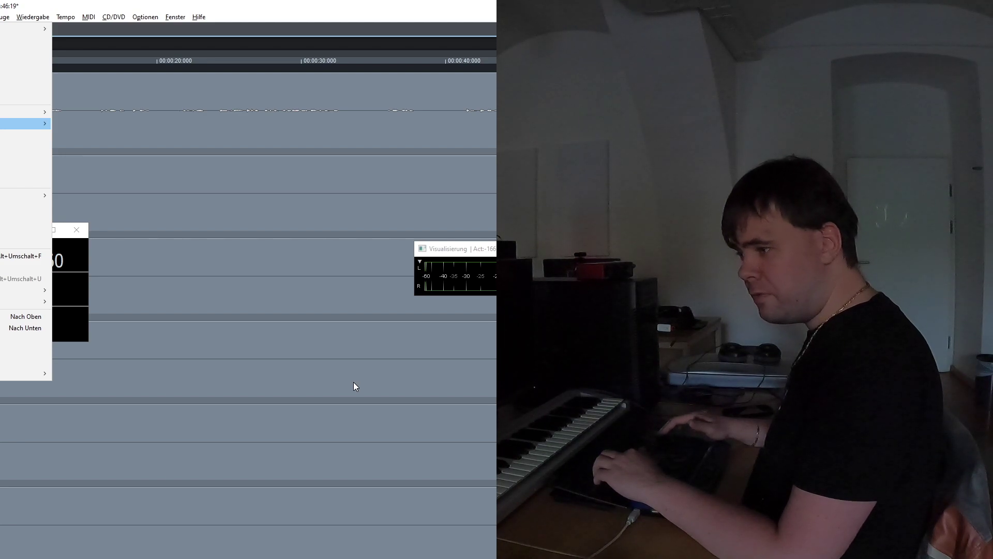
key(Right)
key(Return)
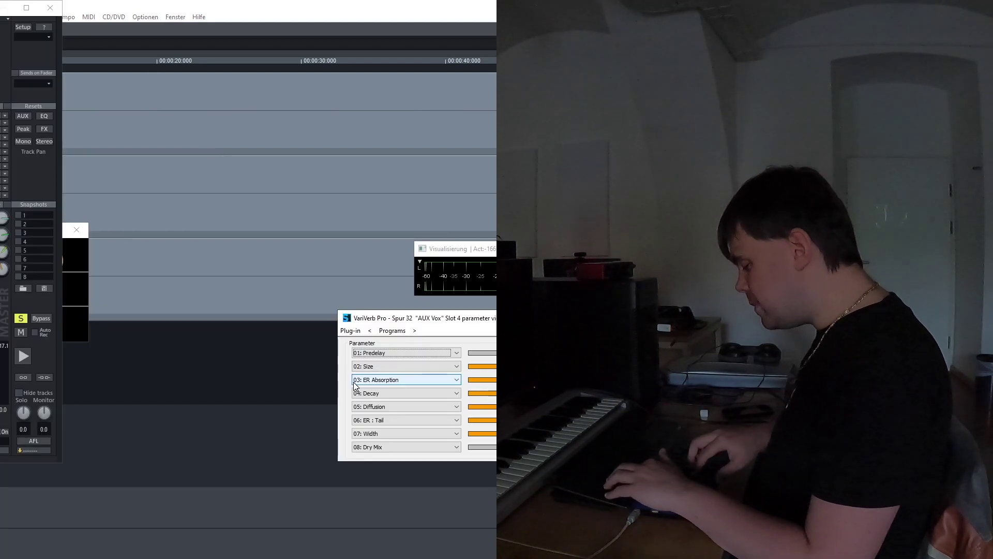
Go through the VariVerb Pro programs for AUX Vox and load 57 Bright Plate
key(alt)
key(Right)
key(Right)
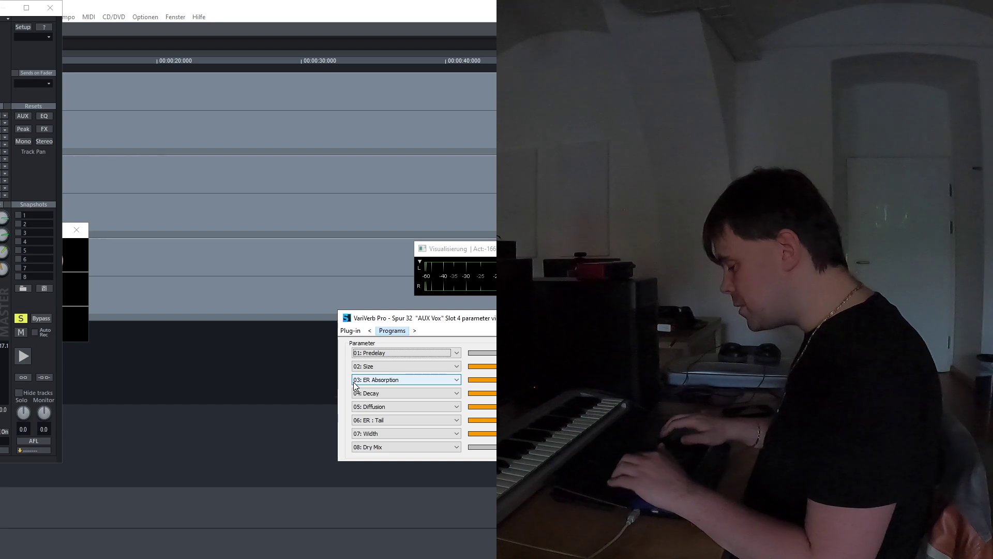
key(Down)
key(Down)
key(Down)
key(Down)
key(Down)
key(Down)
key(Down)
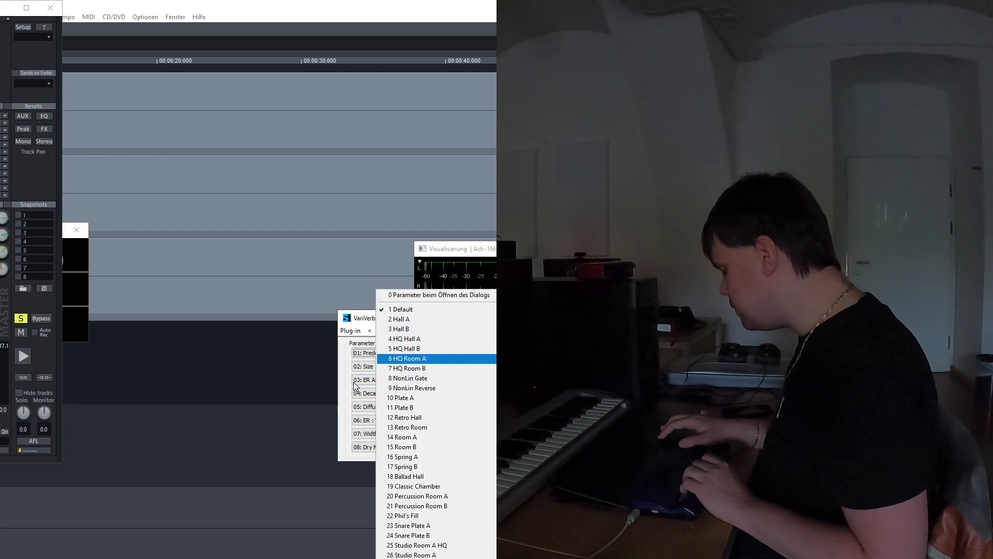
key(Down)
key(Down)
key(Down)
key(Down)
key(Down)
key(Down)
key(Down)
key(Down)
key(Down)
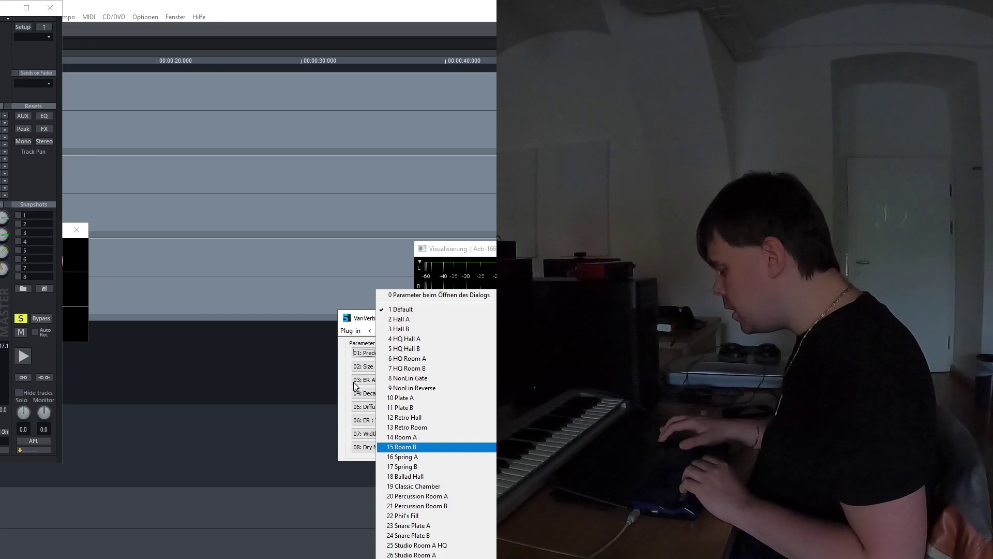
key(Down)
key(Down)
key(Down)
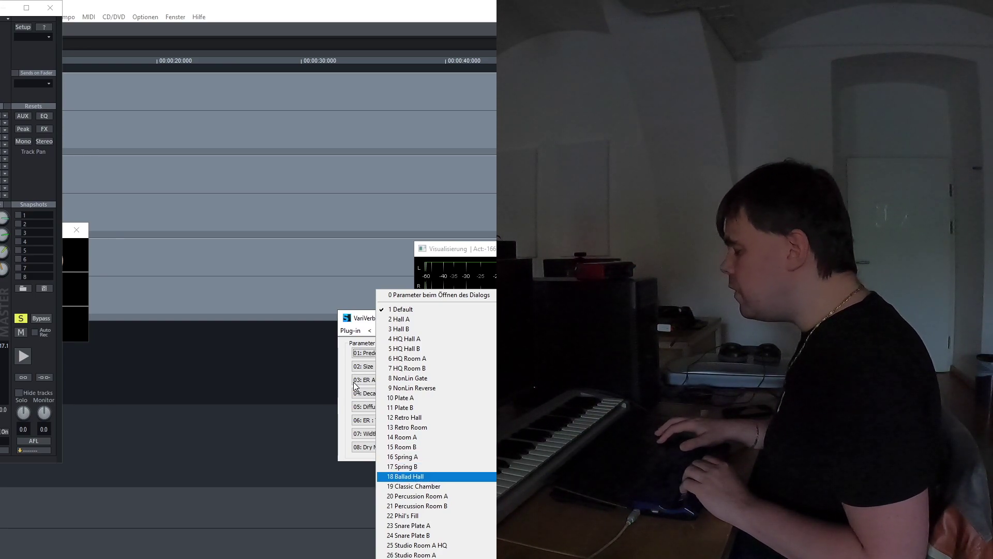
key(Down)
key(Down)
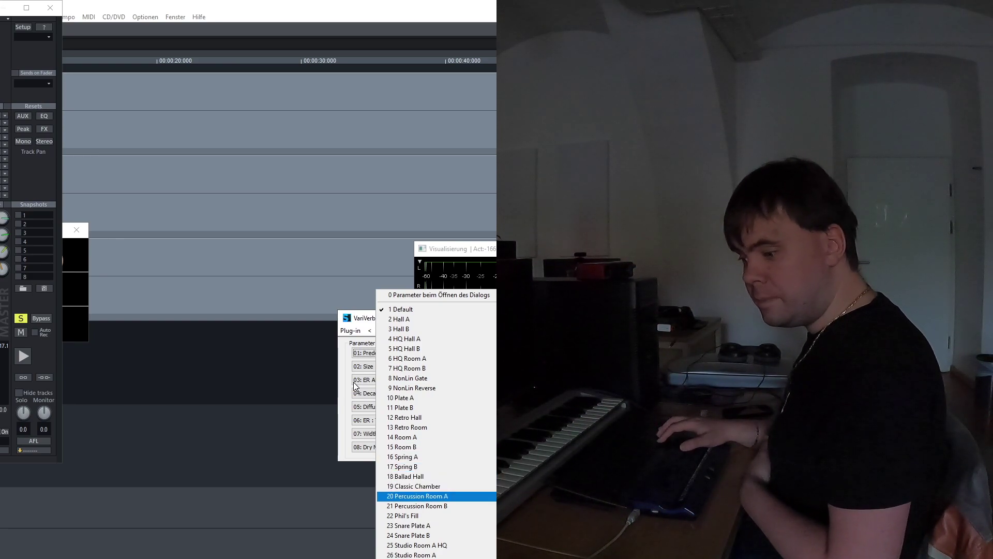
key(Down)
key(Down)
key(Down)
key(Down)
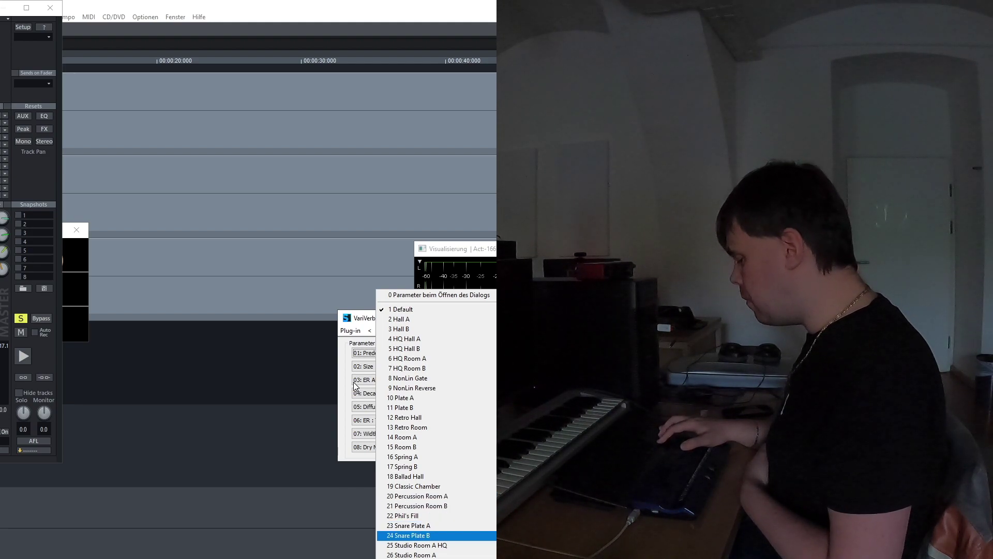
key(Down)
key(Down)
key(Down)
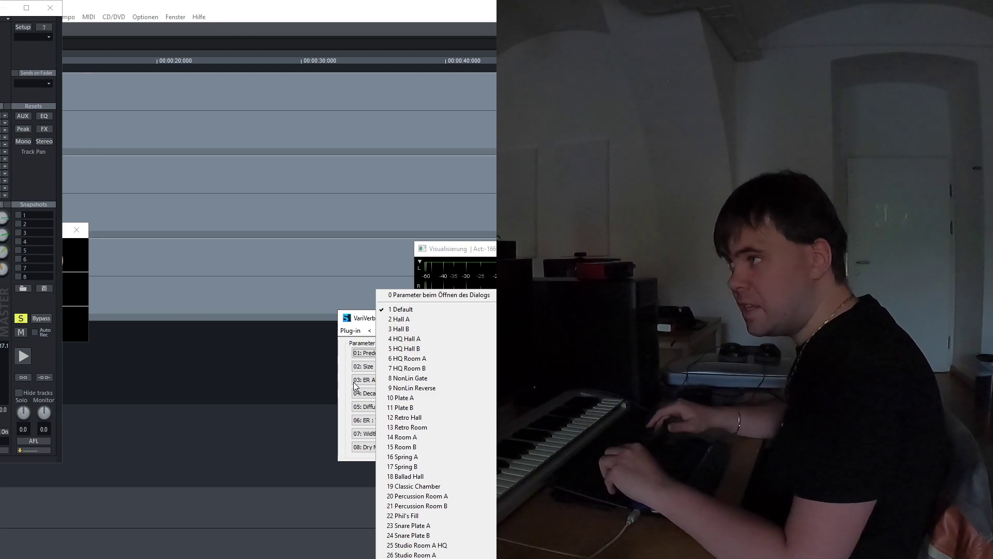
key(Return)
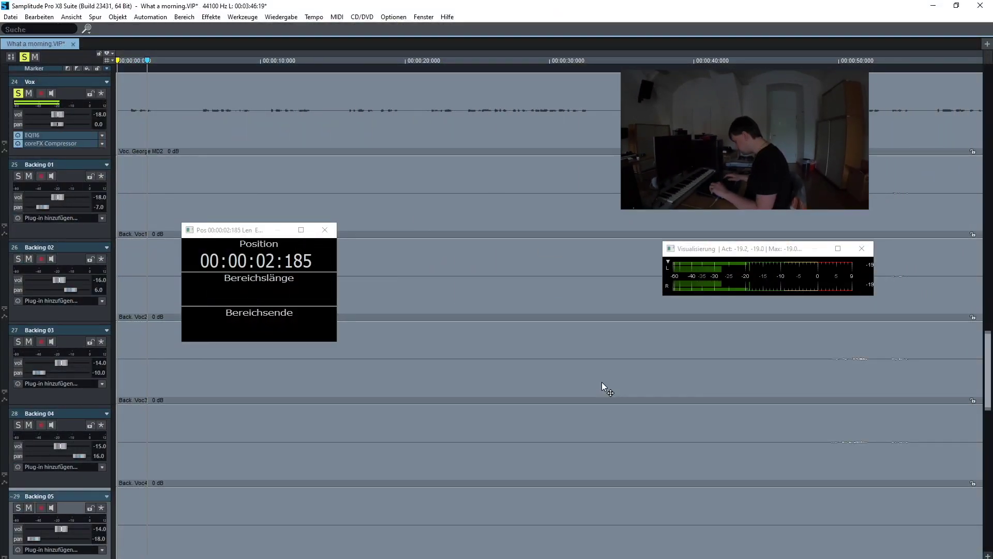
Listen to the soloed Vox track with its reverb while moving down to the AUX Vox track, and stop playback
scroll(605, 388, down, 1)
scroll(605, 388, down, 1)
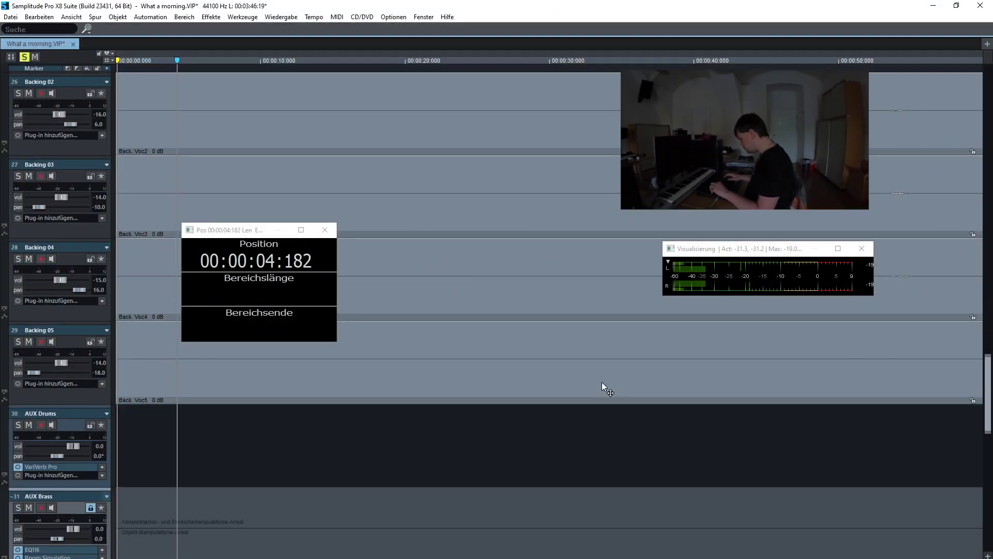
scroll(603, 386, down, 1)
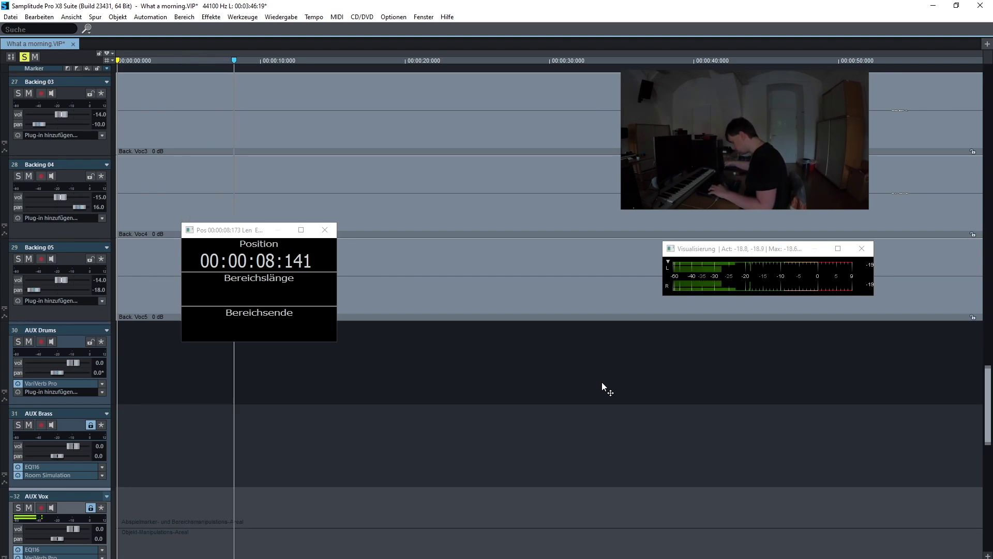
key(space)
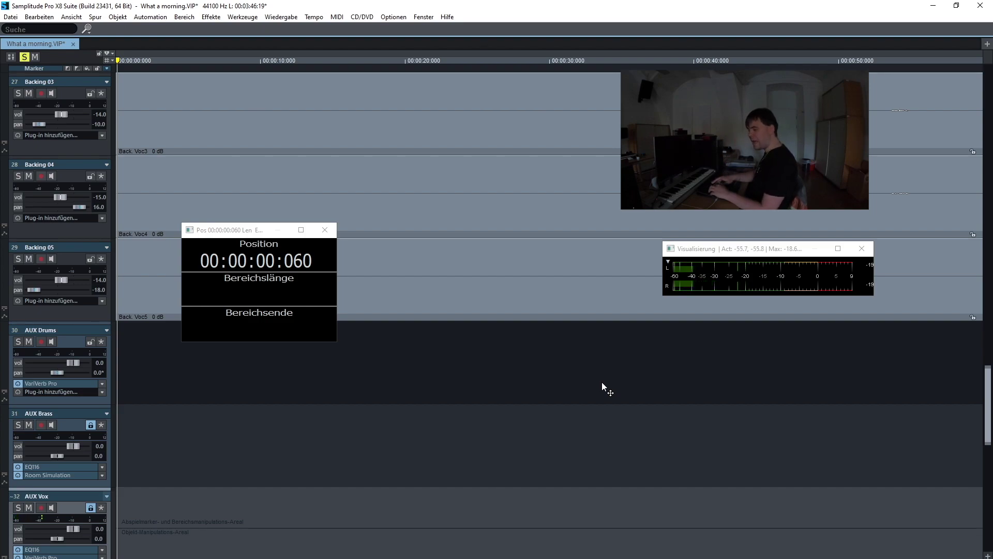
Reopen VariVerb Pro on AUX Vox from the mixer and show 04: Decay in the first parameter slot
key(m)
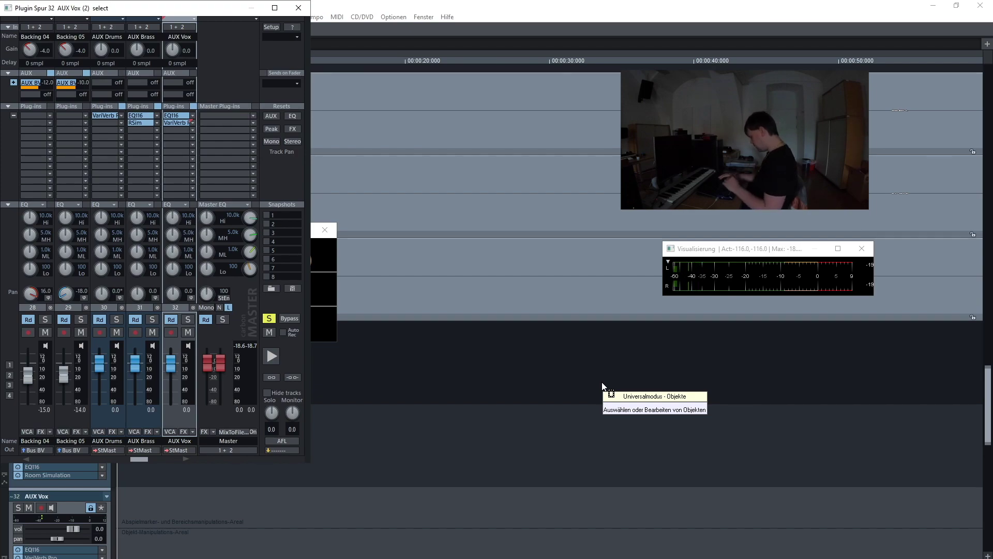
key(Return)
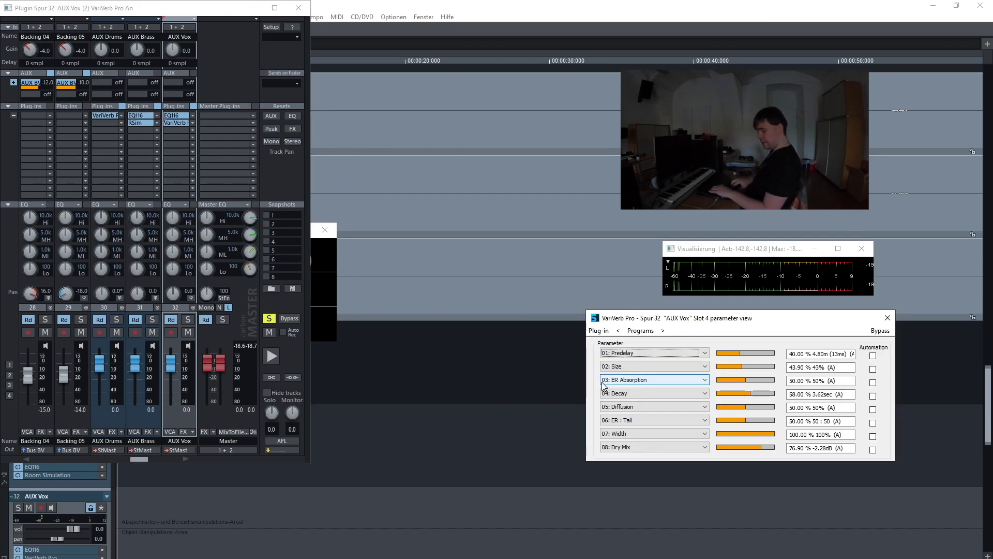
key(alt+Down)
key(Return)
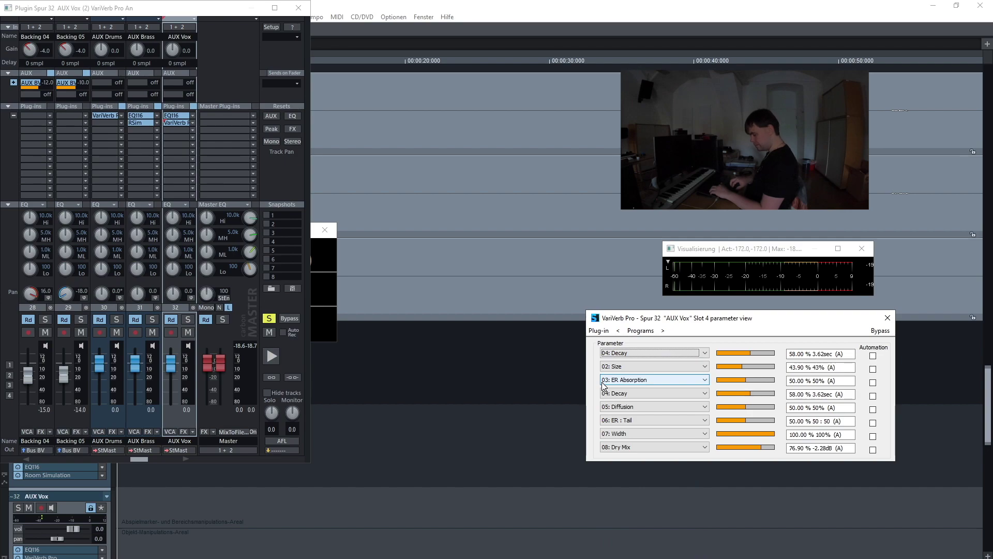
Load the 7 HQ Room B program in VariVerb Pro on AUX Vox and audition it briefly
key(alt)
key(Right)
key(Right)
key(Down)
key(Down)
key(Down)
key(Down)
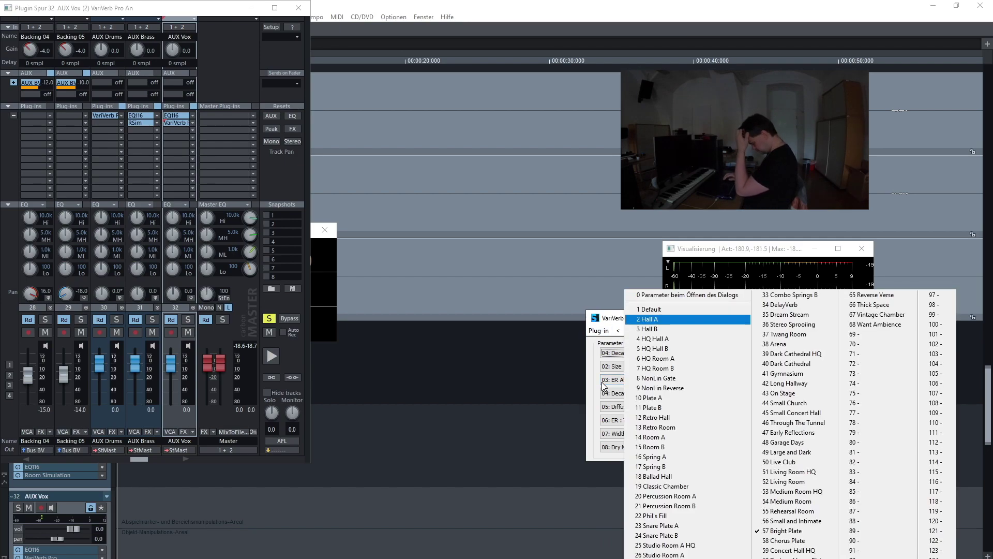
key(Down)
key(Down)
key(Down)
key(Down)
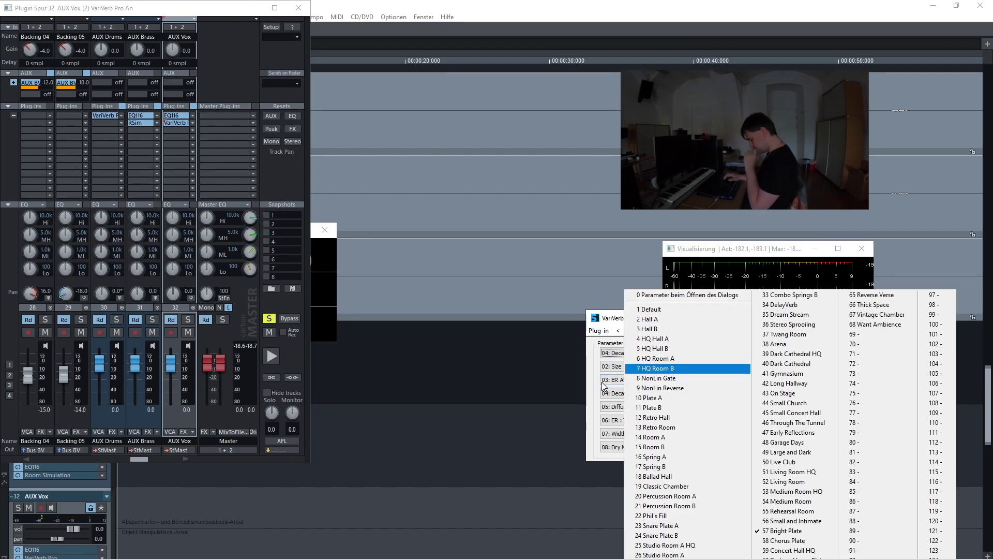
key(Down)
key(Up)
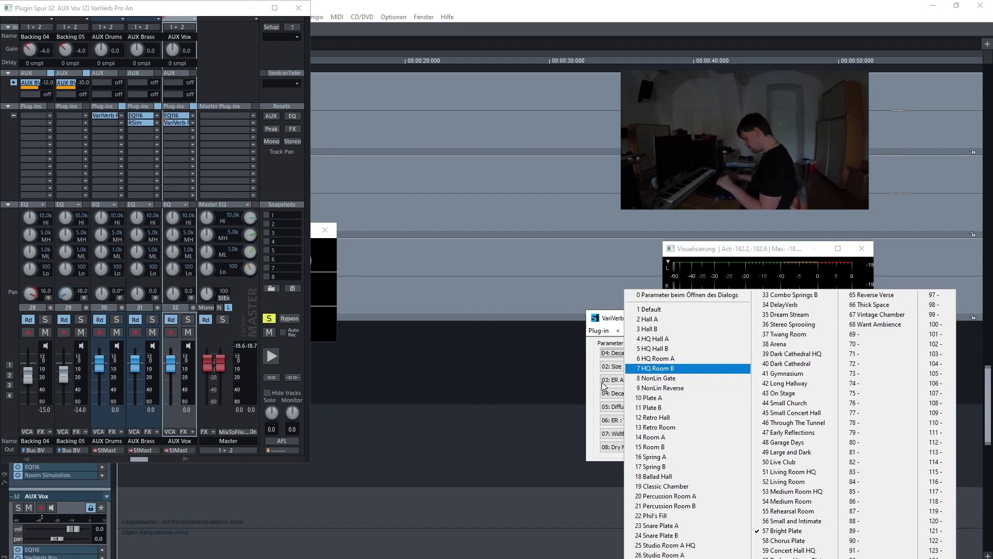
key(Return)
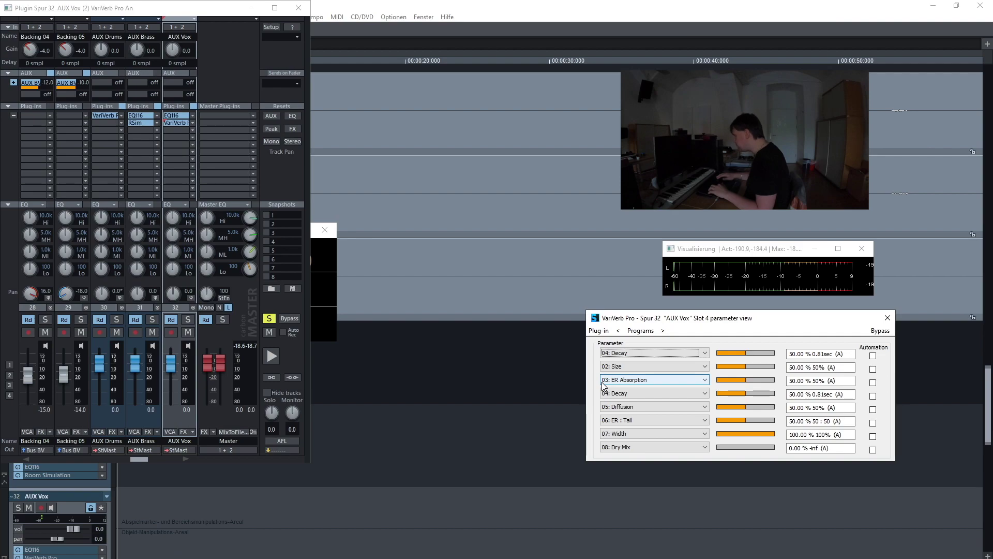
key(space)
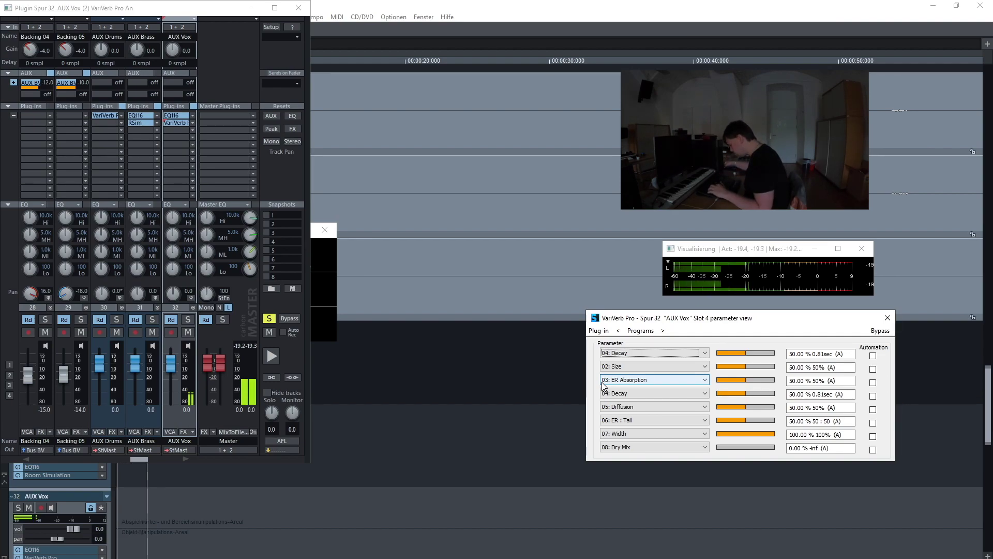
key(space)
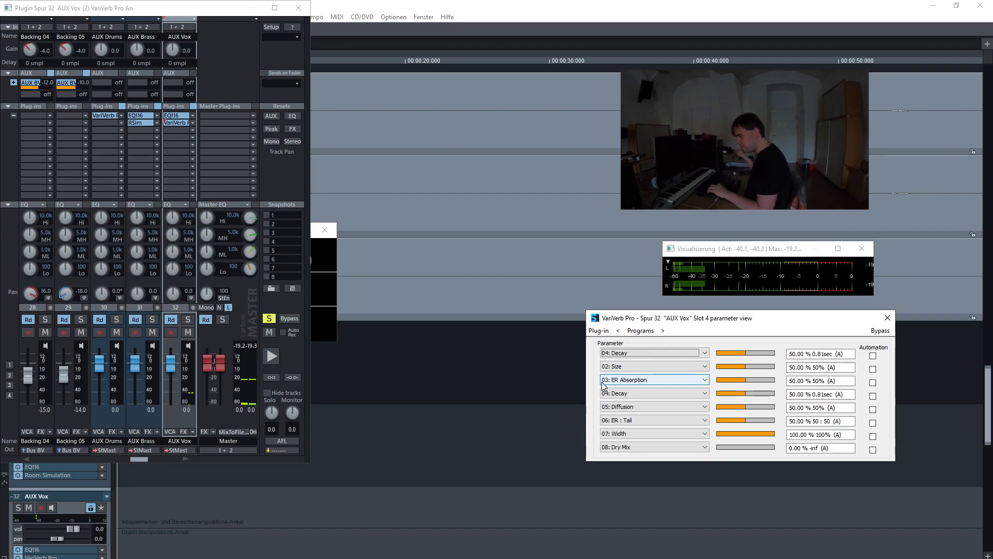
Load the 11 Plate B program in VariVerb Pro on AUX Vox and audition it with the lead vocal
key(alt)
key(Right)
key(Right)
key(Down)
key(Down)
key(Down)
key(Down)
key(Down)
key(Down)
key(Down)
key(Down)
key(Down)
key(Down)
key(Down)
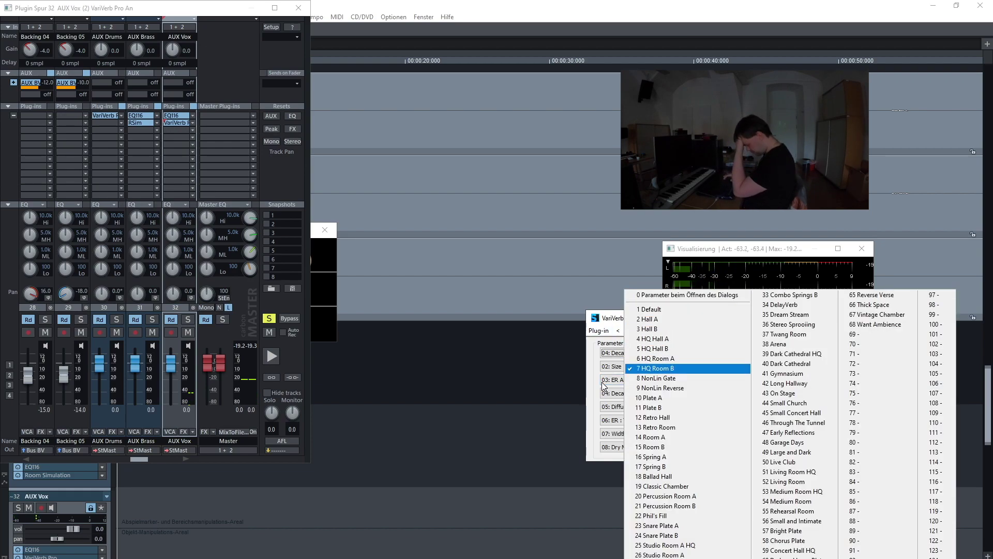
key(Up)
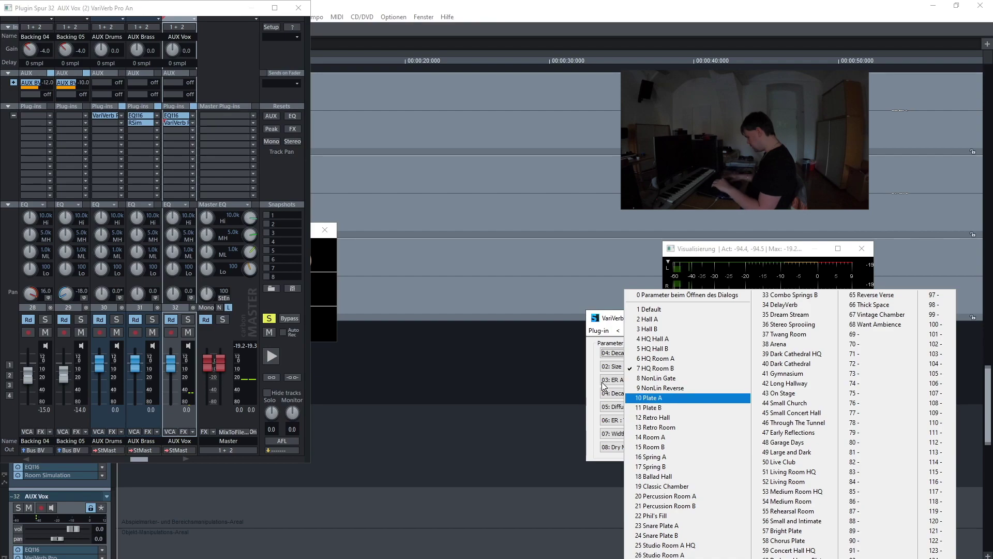
key(Down)
key(Down)
key(Up)
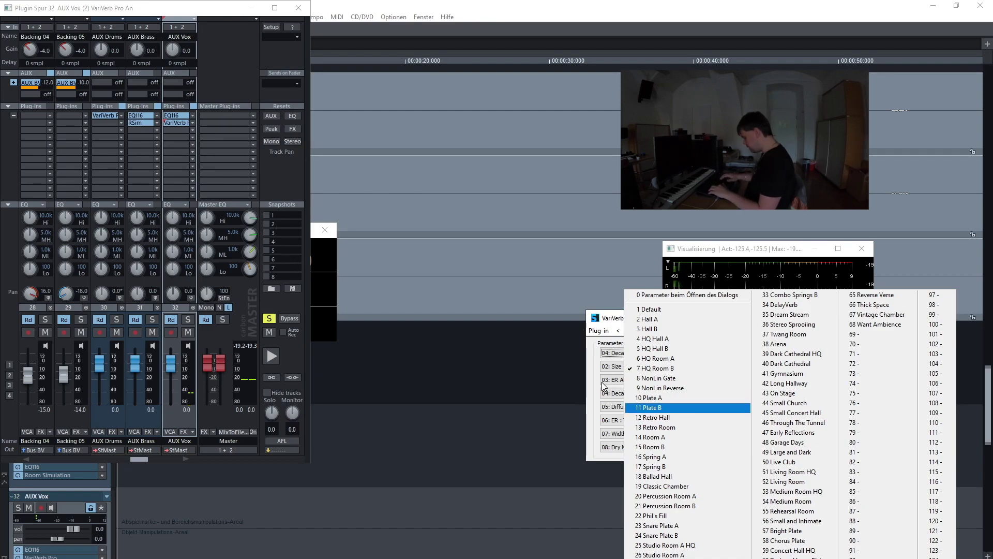
key(Return)
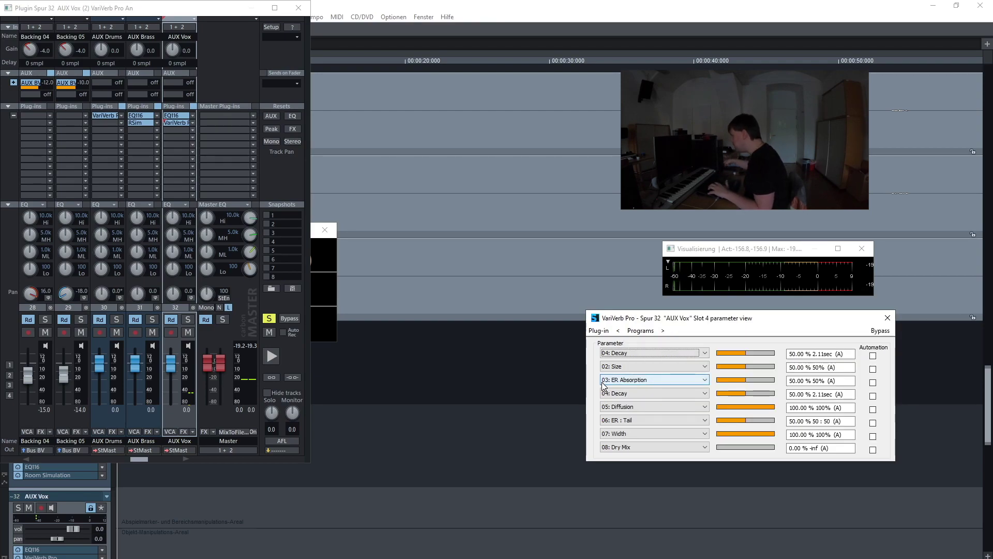
key(space)
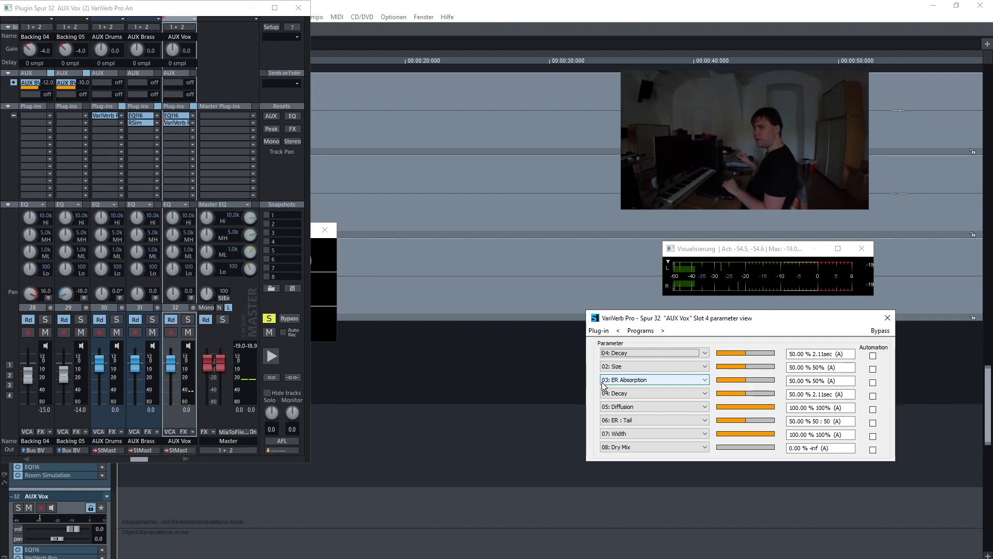
Set the Predelay of VariVerb Pro on AUX Vox to 75 %
key(Up)
key(Up)
key(Up)
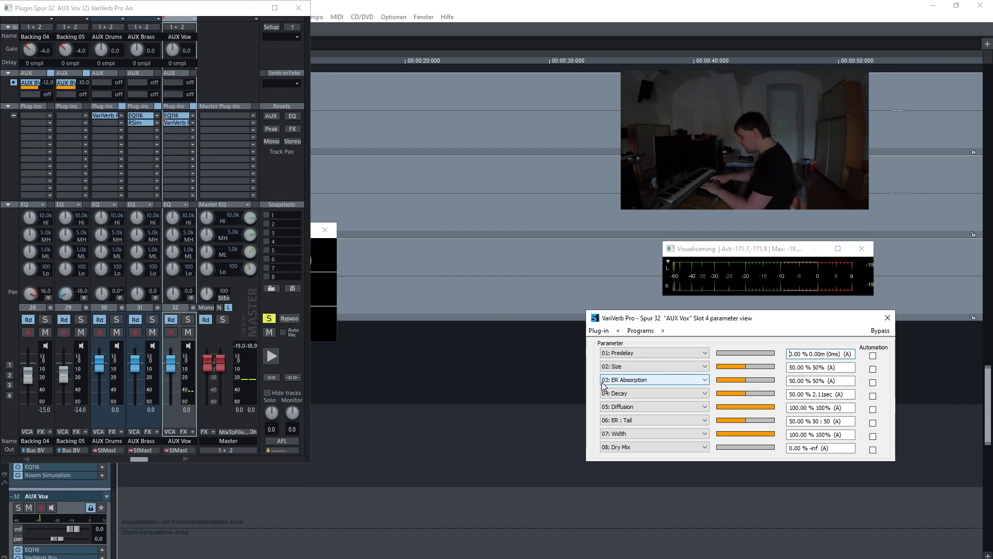
text(75)
key(Return)
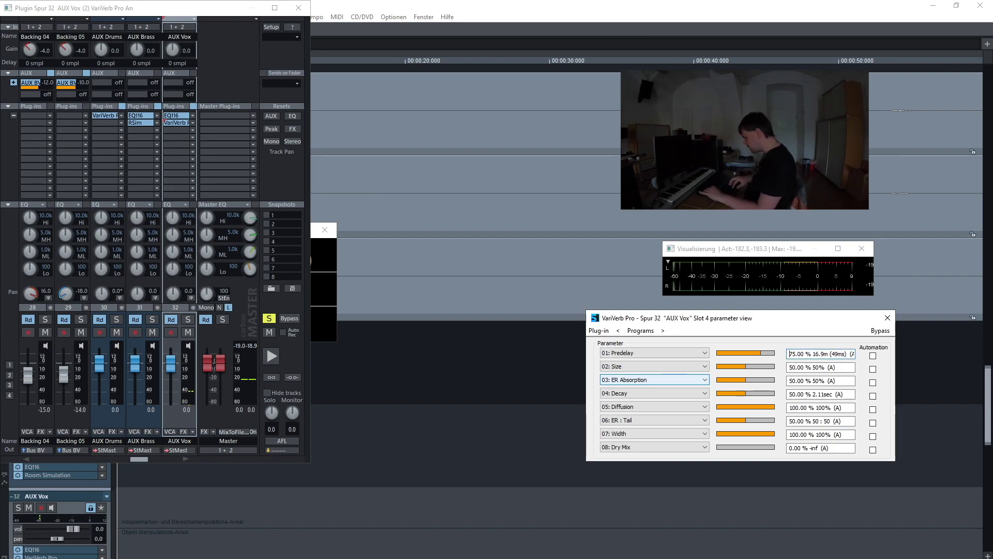
Set the Size of VariVerb Pro on AUX Vox to 100 %
key(shift+Tab)
key(Down)
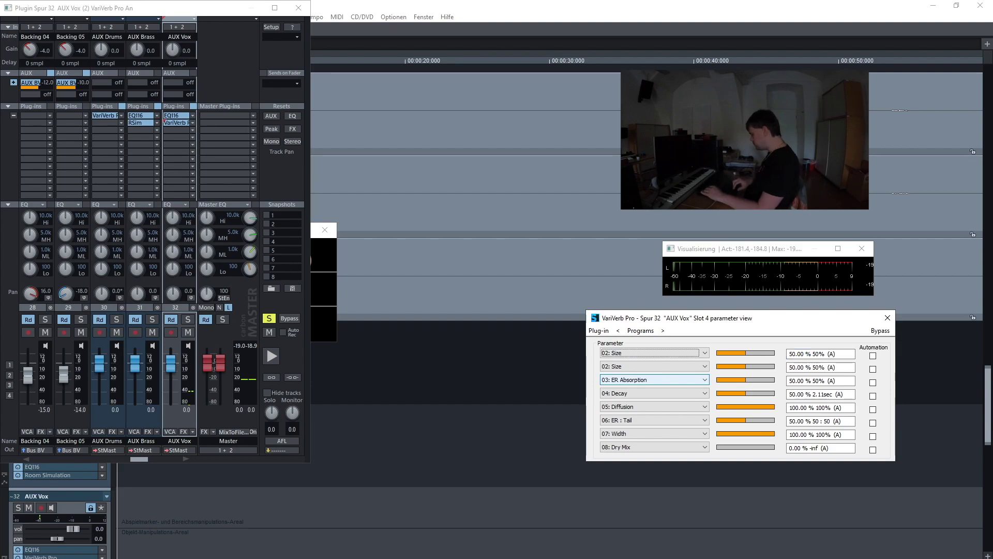
key(Tab)
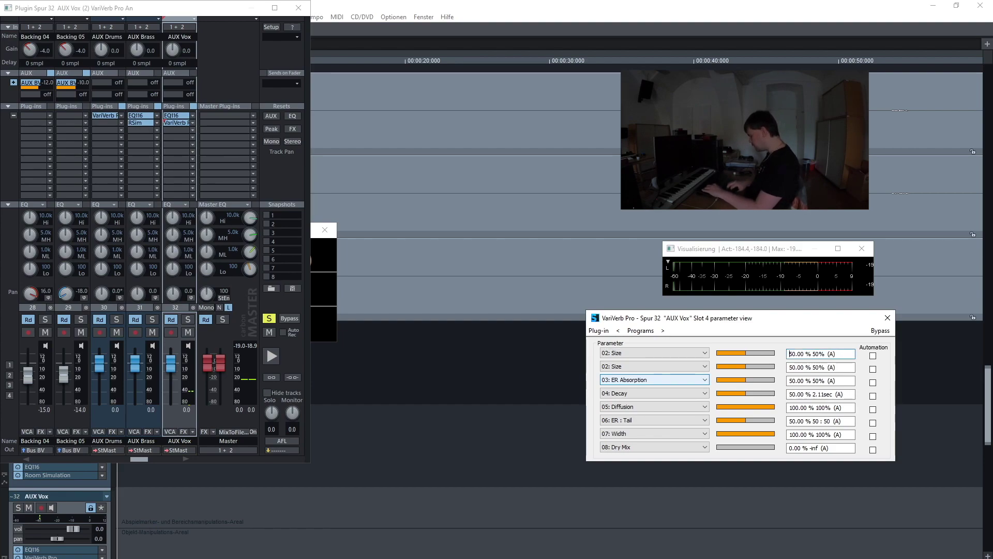
key(Delete)
text(10)
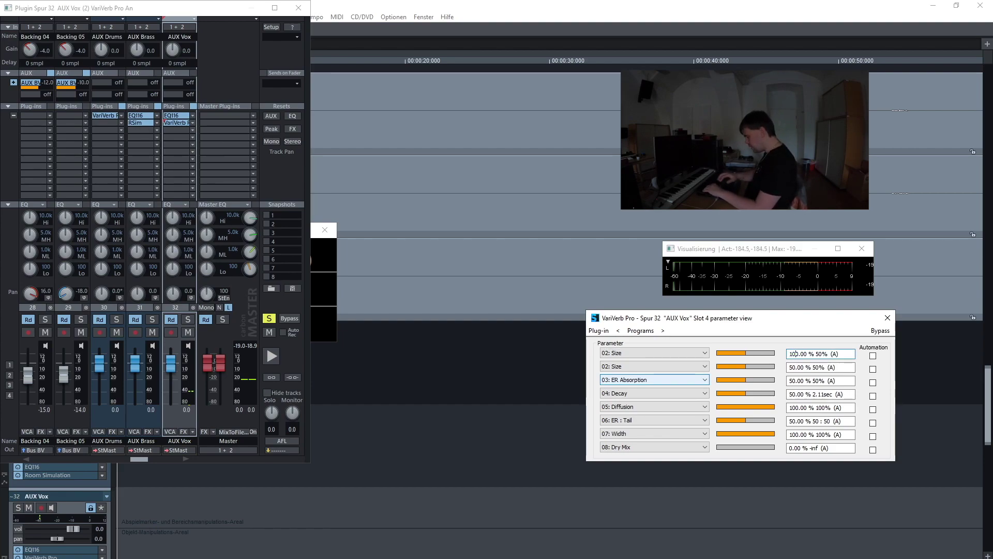
Set the Decay of VariVerb Pro on AUX Vox to 48 %
key(shift+Tab)
key(Down)
key(Down)
key(Tab)
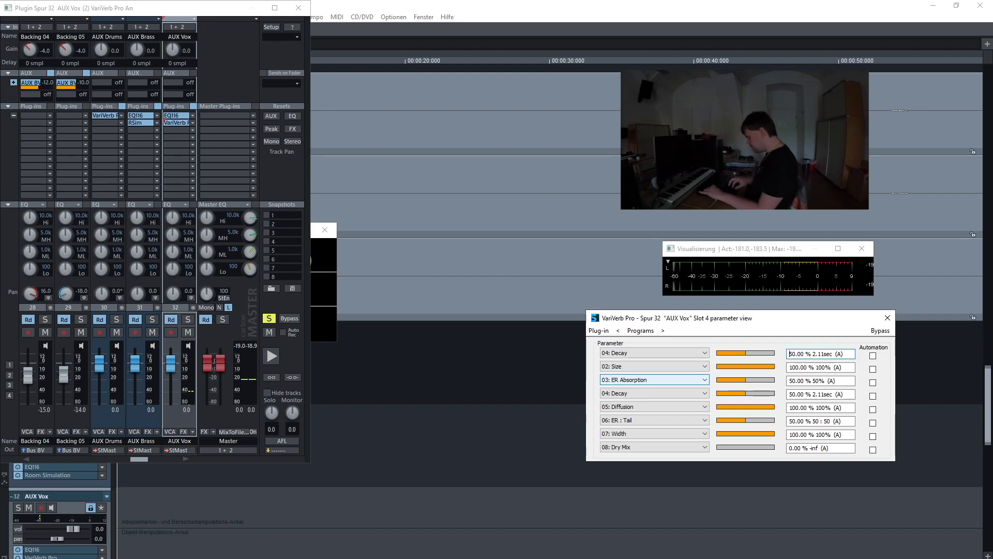
text(48)
key(Return)
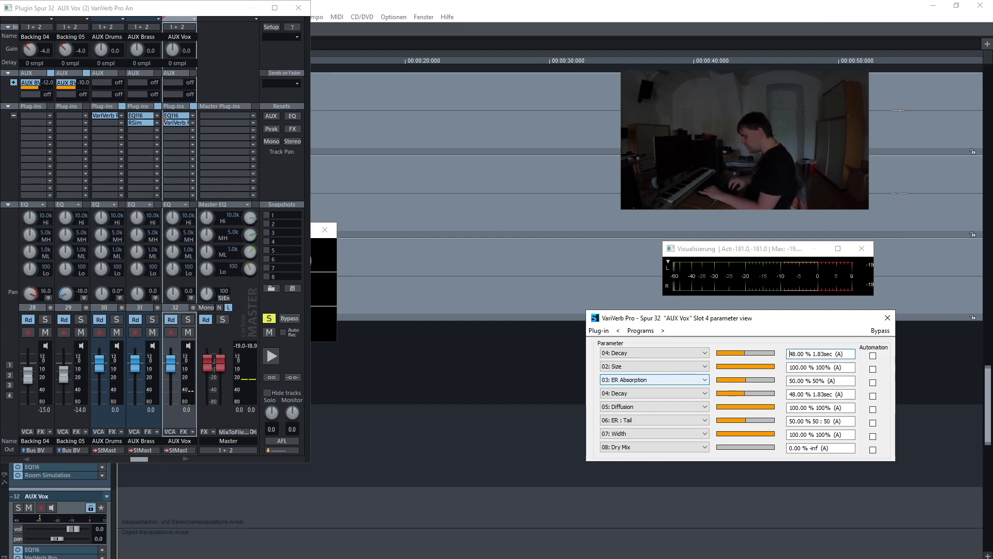
Review the Diffusion, Width, Dry Mix, Wet Mix and EQ Low values of VariVerb Pro on AUX Vox
key(shift+Tab)
key(Down)
key(Tab)
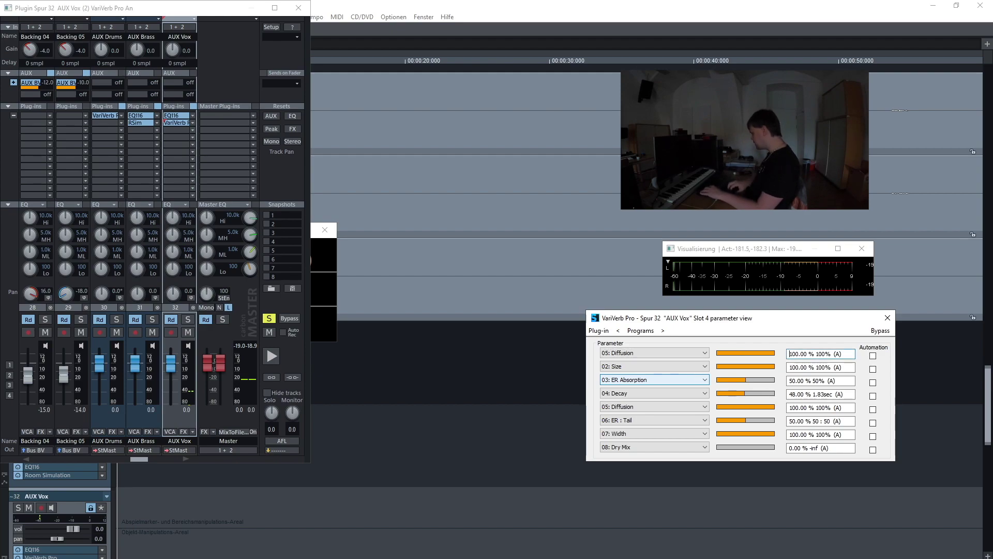
key(shift+Tab)
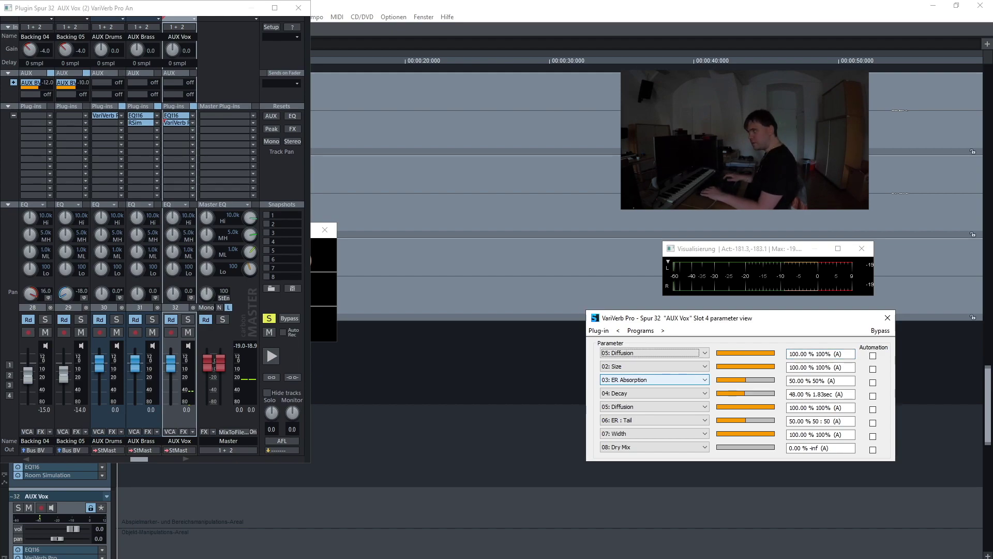
key(Down)
key(Down)
key(Tab)
key(shift+Tab)
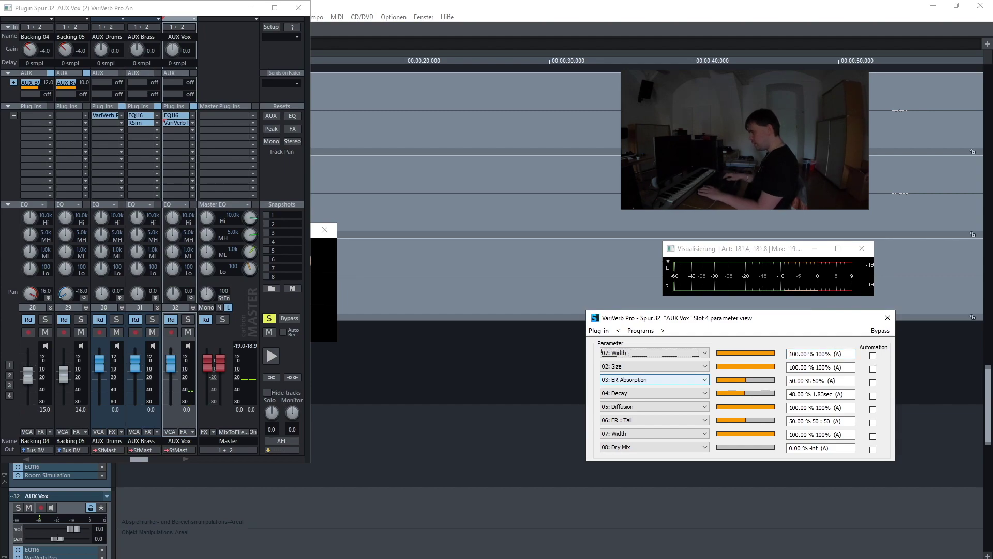
key(Down)
key(Tab)
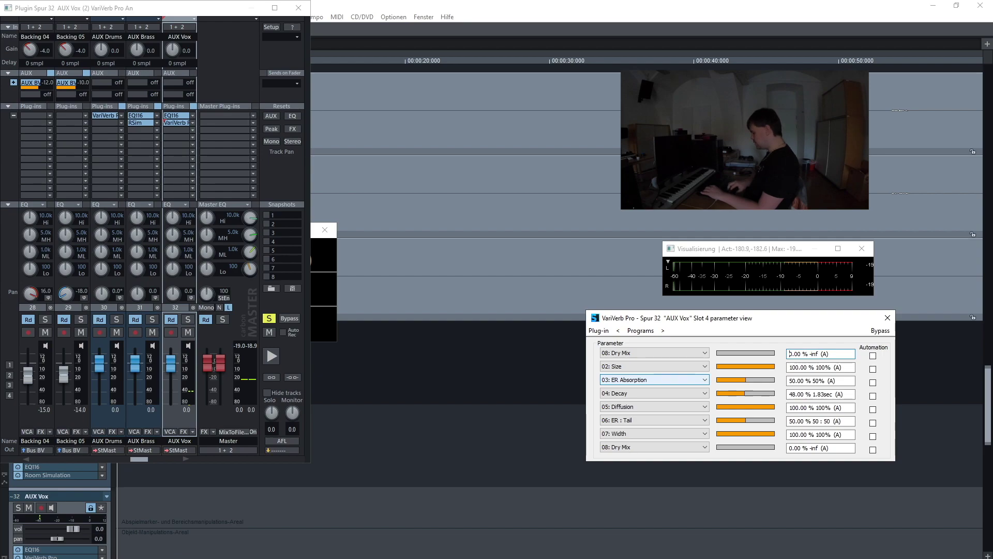
key(shift+Tab)
key(Down)
key(Tab)
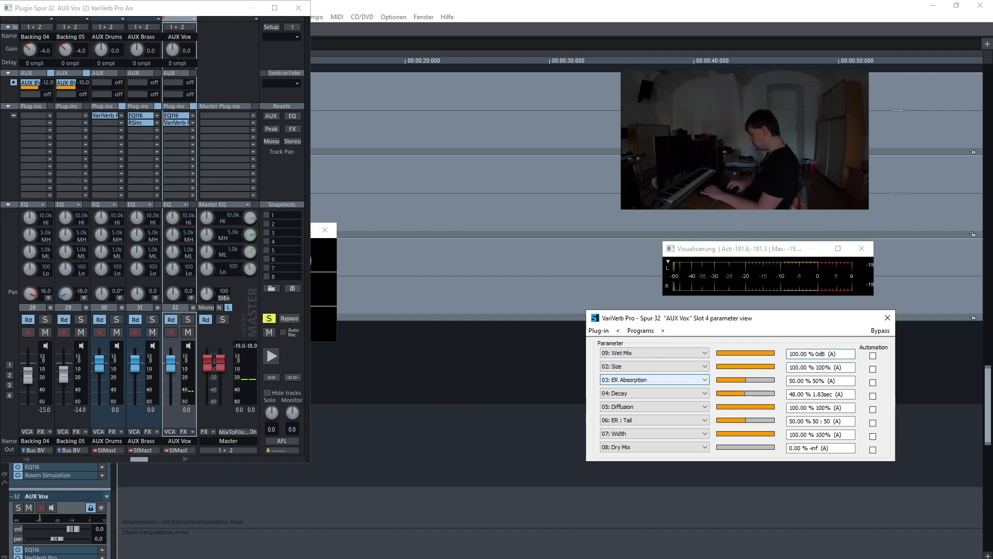
key(shift+Tab)
key(Down)
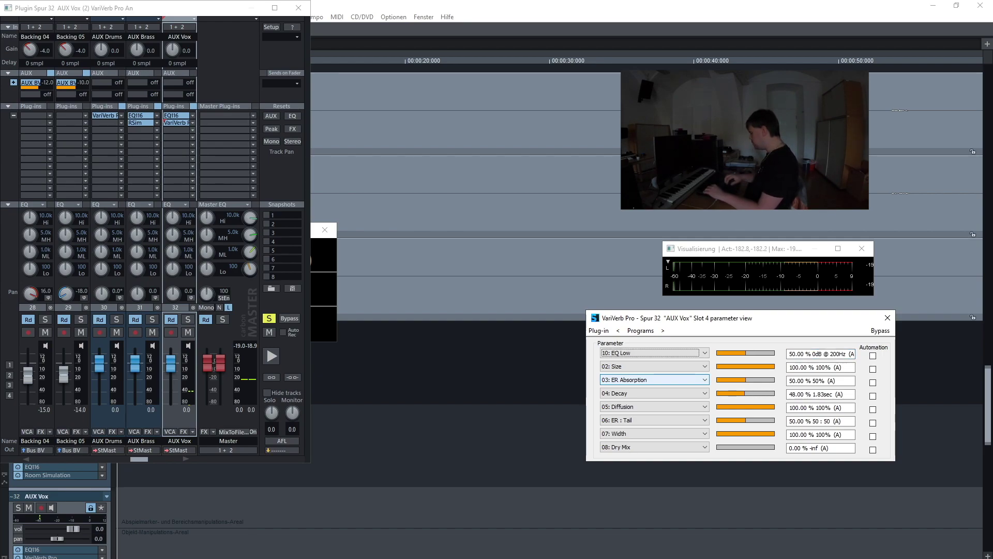
key(Down)
key(Down)
Compare the lead vocal with VariVerb Pro on AUX Vox bypassed and active, close the plug-in and stop playback
click(599, 331)
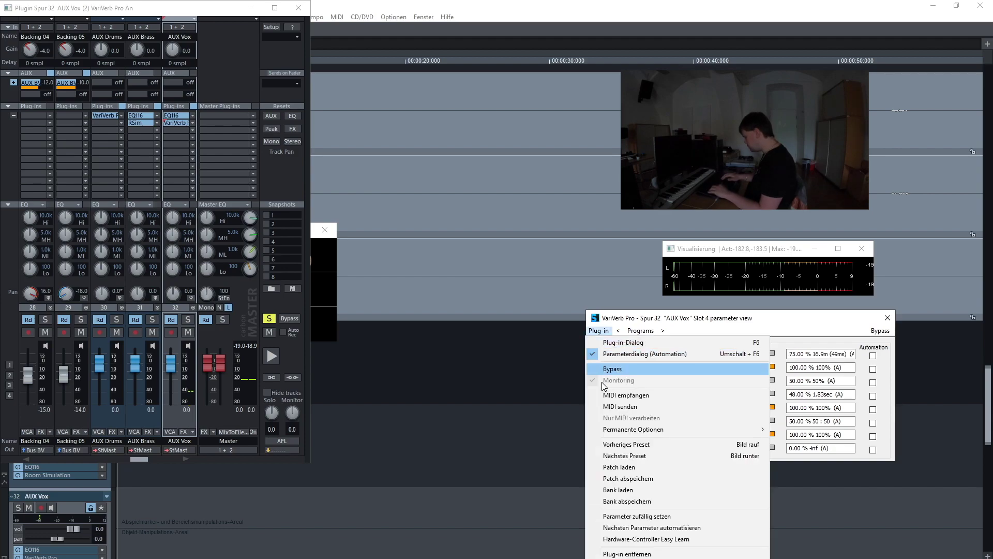
key(Return)
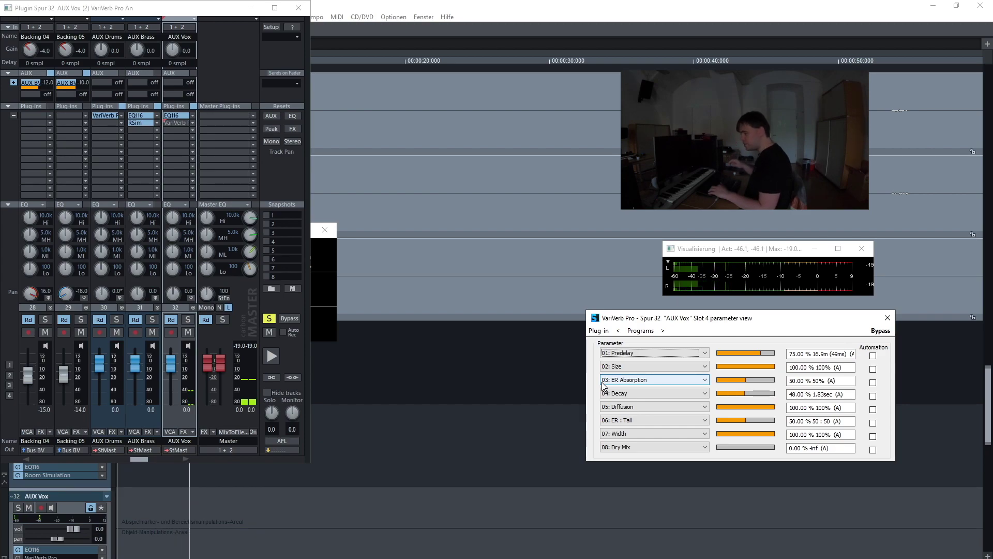
key(alt)
key(Down)
key(Down)
key(Down)
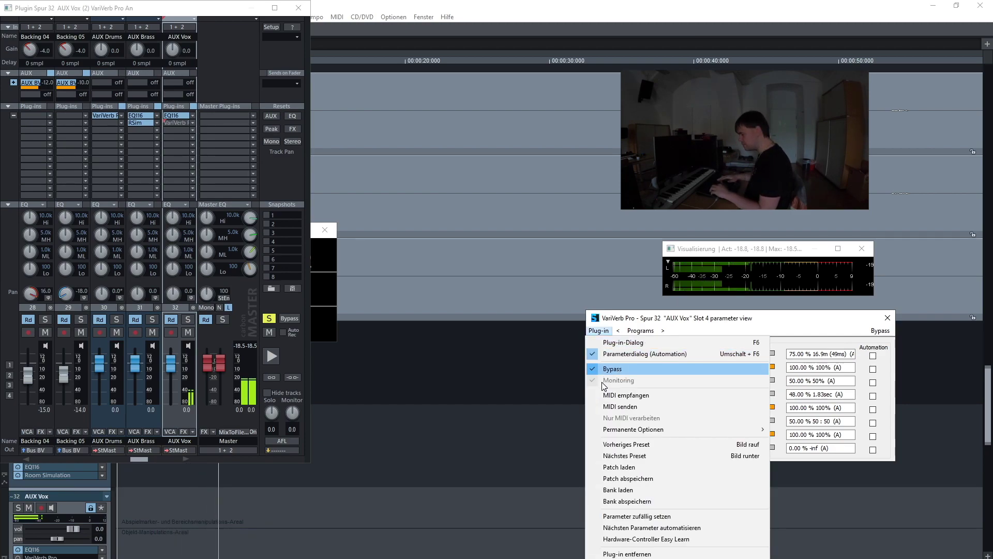
key(Return)
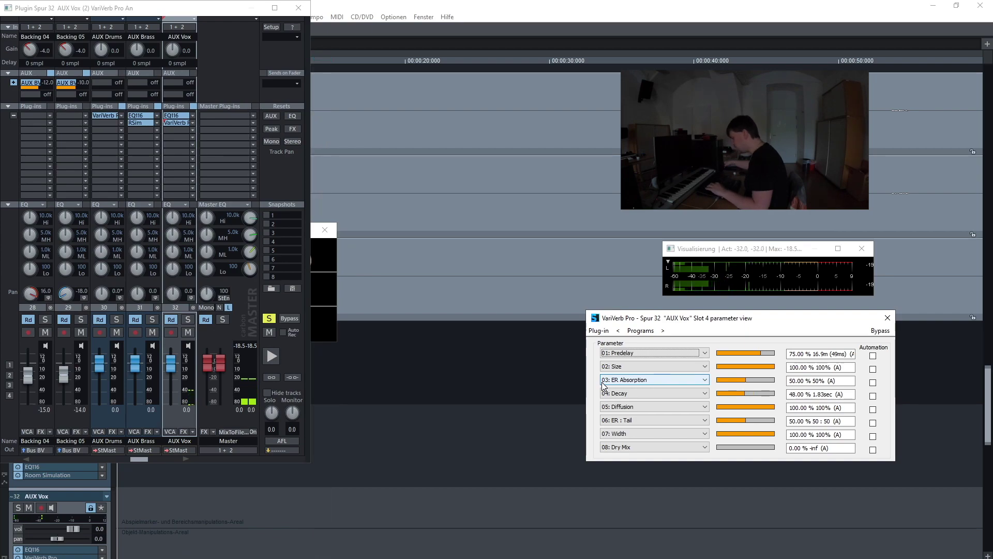
key(Escape)
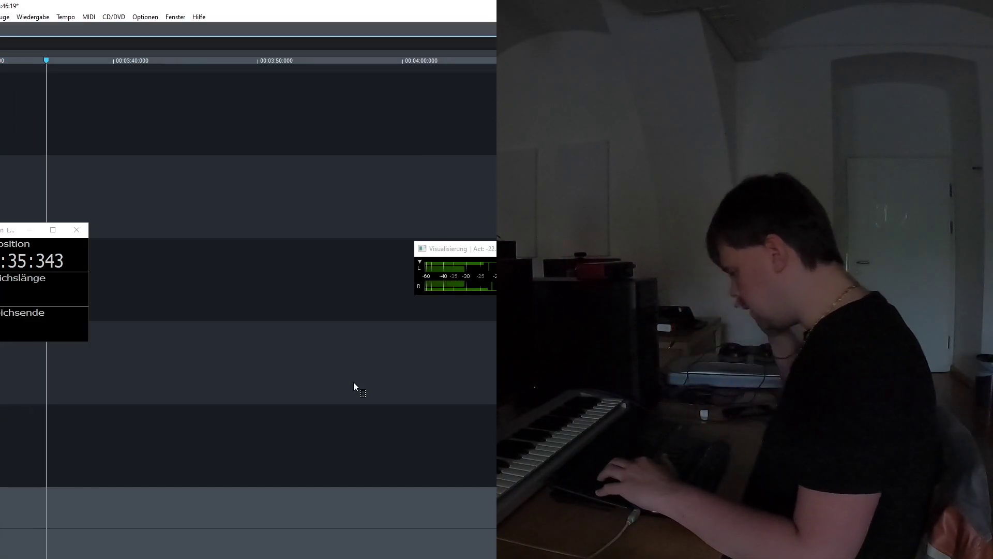
key(space)
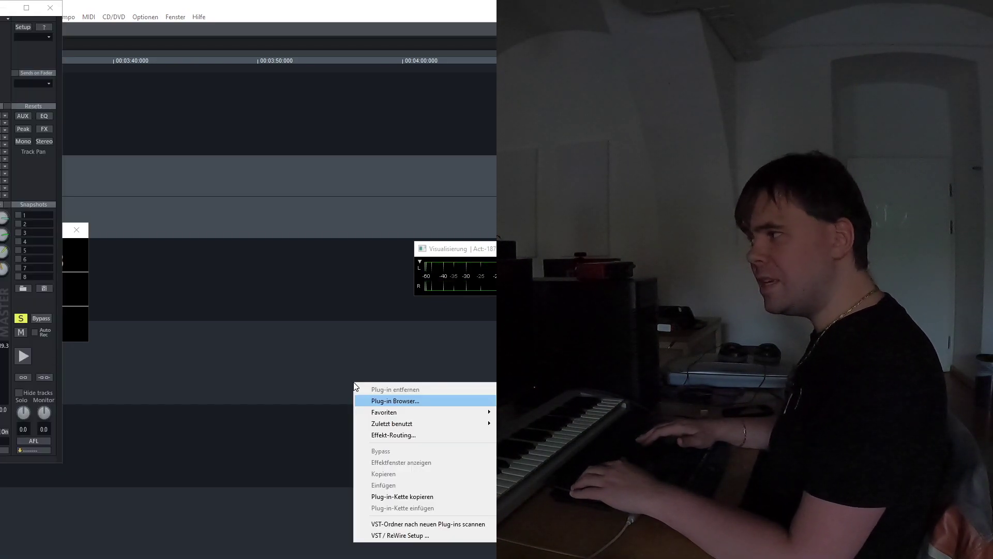
Add VariVerb Pro to the AUX BV effect chain using the Plug-in Browser
key(Return)
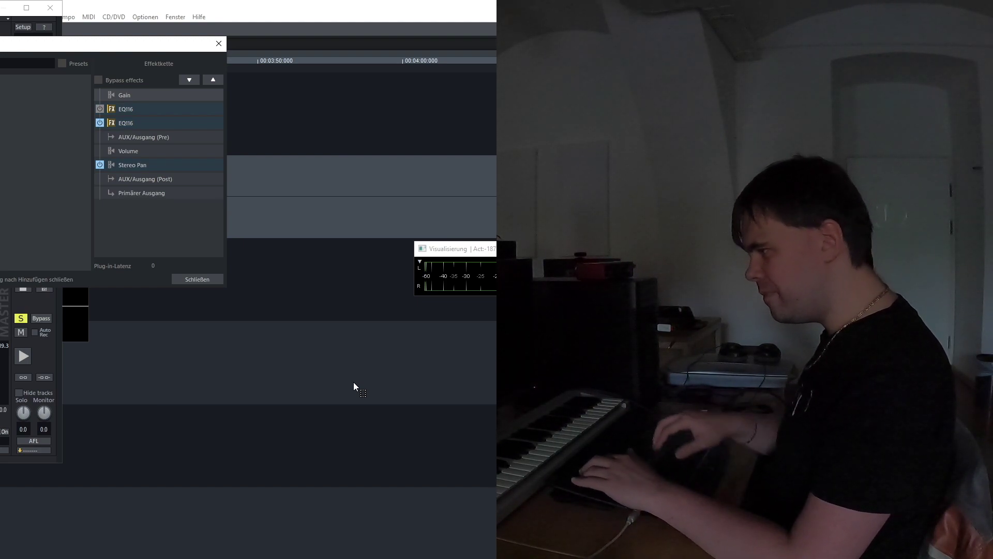
key(Down)
key(Right)
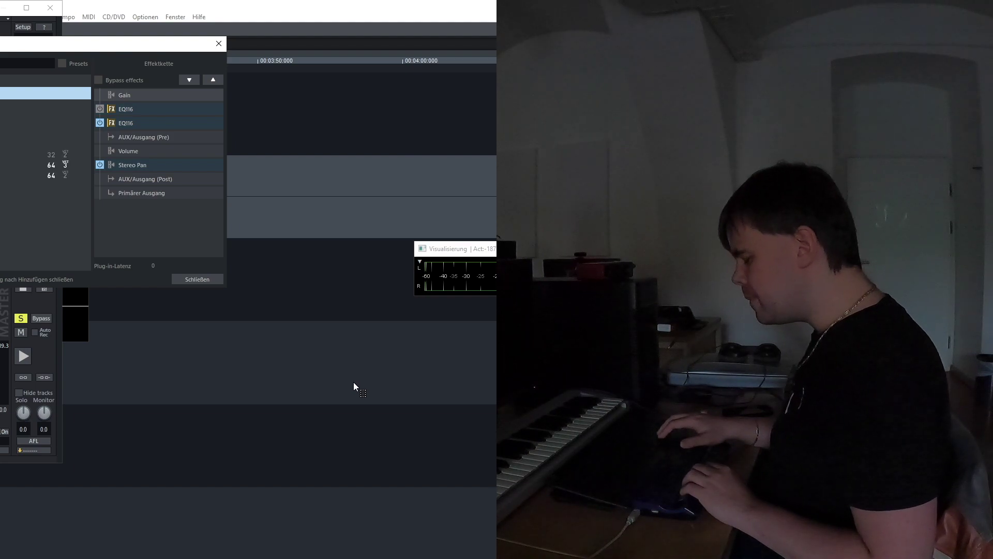
key(Down)
key(Down)
key(Down)
key(Down)
key(Down)
key(Return)
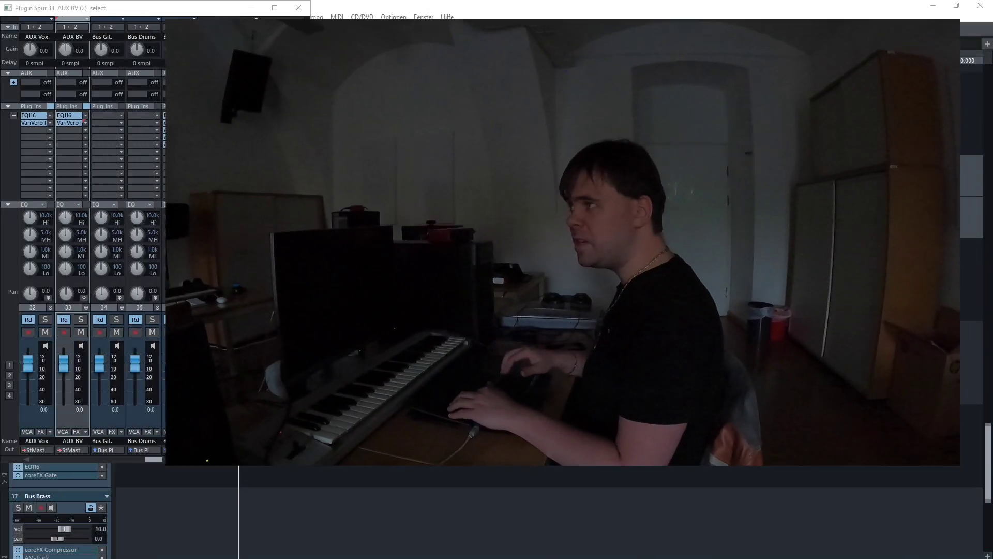
Load a reverb preset from the numbered program list in VariVerb Pro on AUX BV
key(alt)
key(Right)
key(Right)
key(Down)
key(Down)
key(Right)
key(Right)
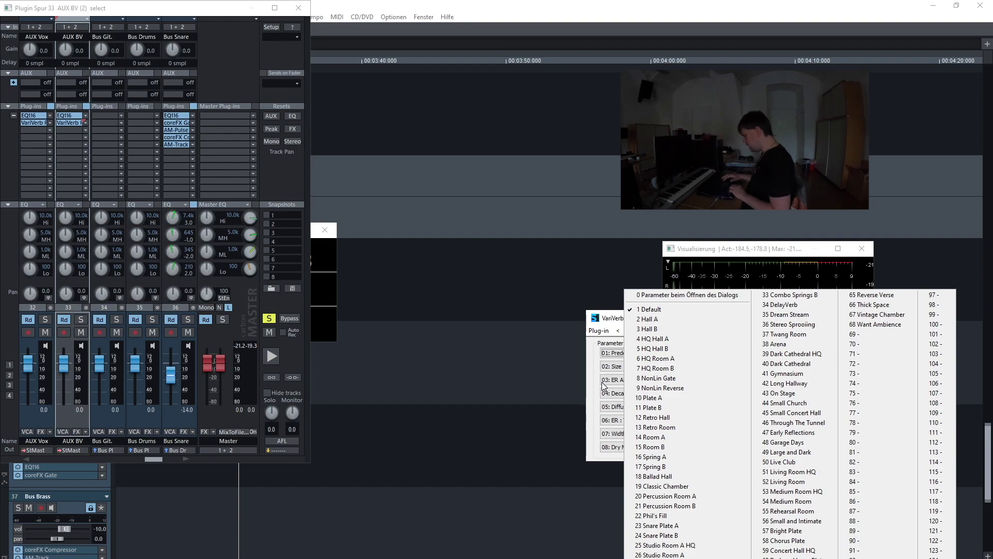
key(Return)
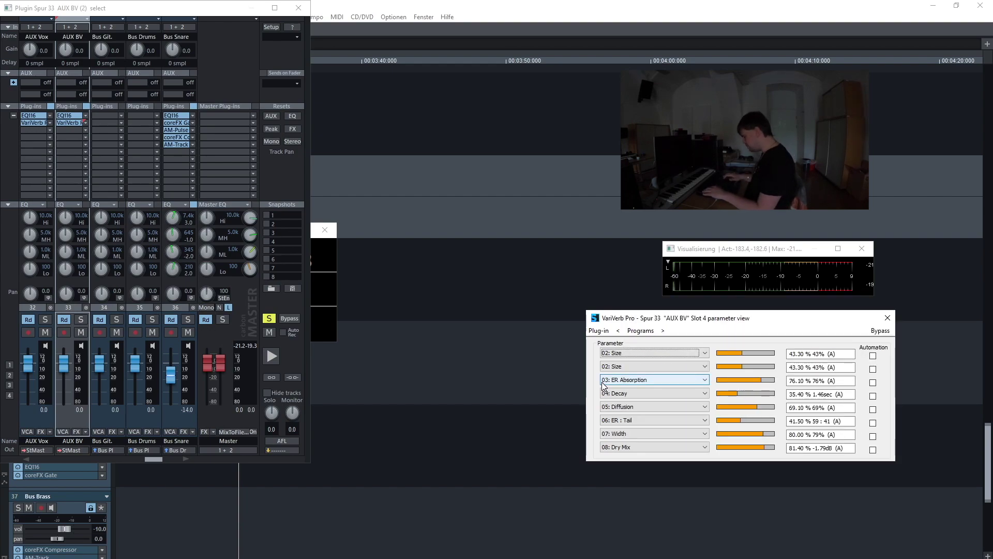
Set the Predelay of VariVerb Pro on AUX BV to 19.70 % and its Size to 100 %
key(Tab)
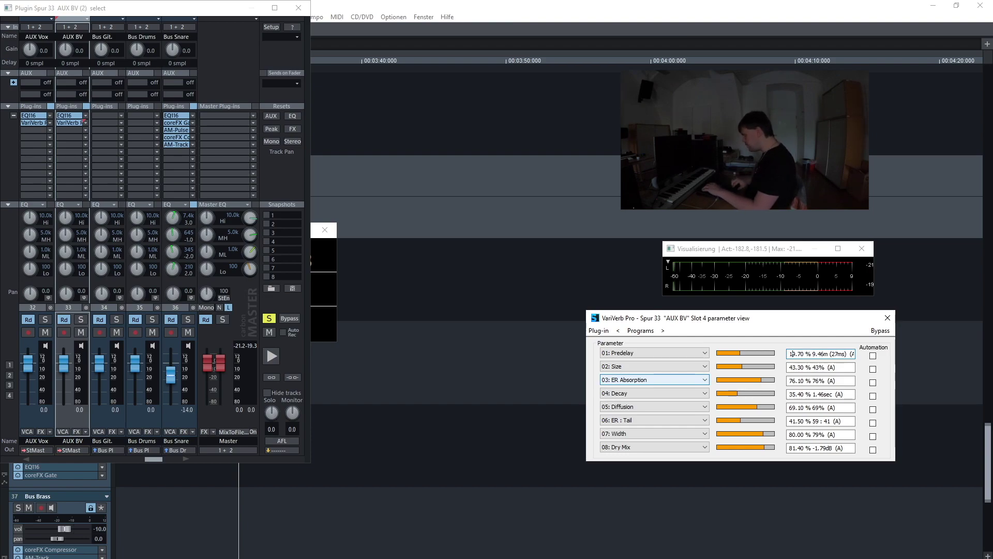
key(Return)
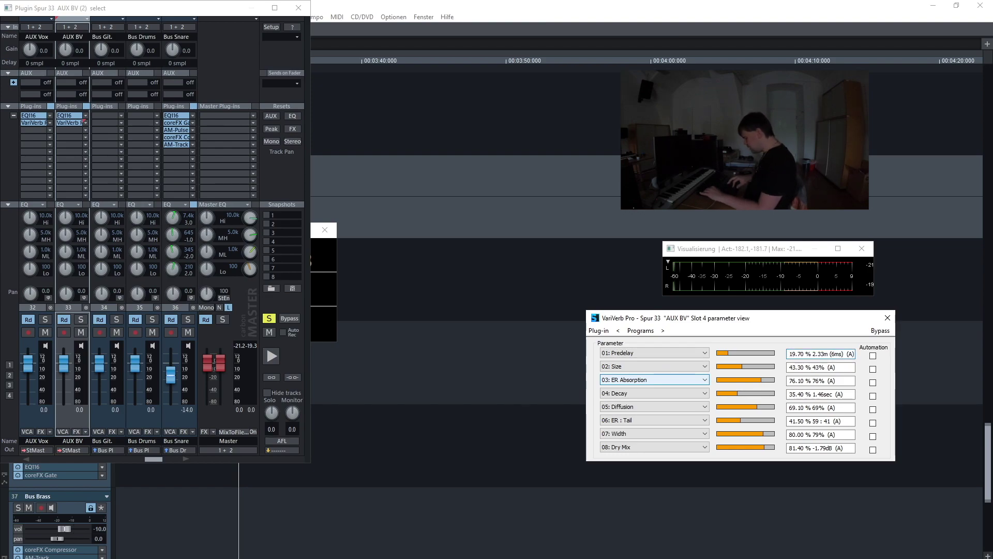
key(shift+Tab)
key(Down)
key(Tab)
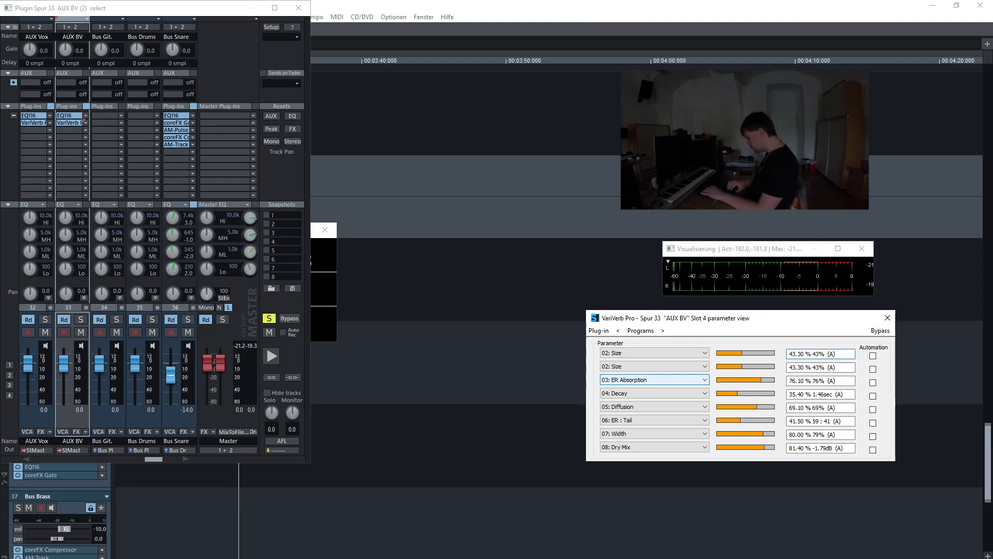
key(BackSpace)
key(Delete)
text(100)
key(Return)
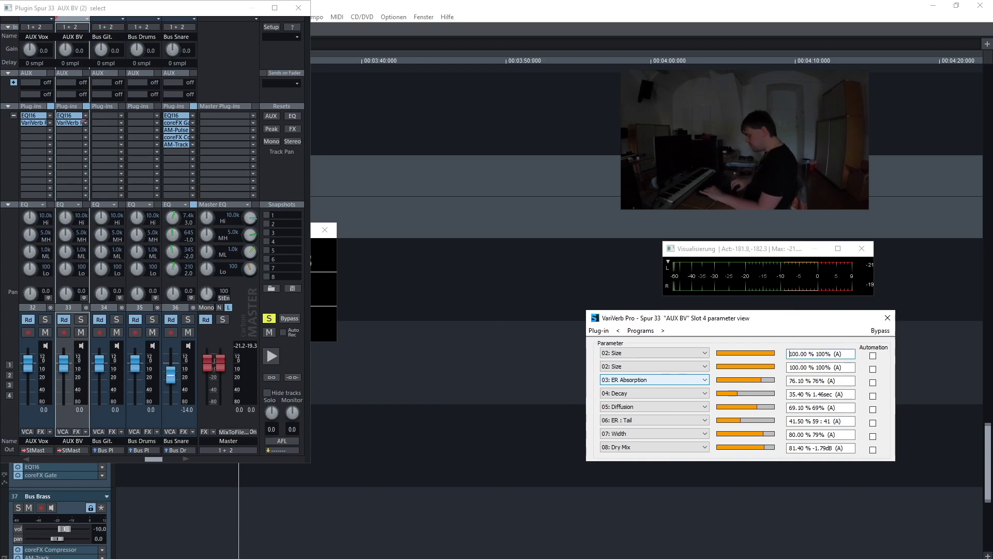
Set the Decay of VariVerb Pro on AUX BV to 41.40 % (1.85 sec)
key(shift+Tab)
key(Down)
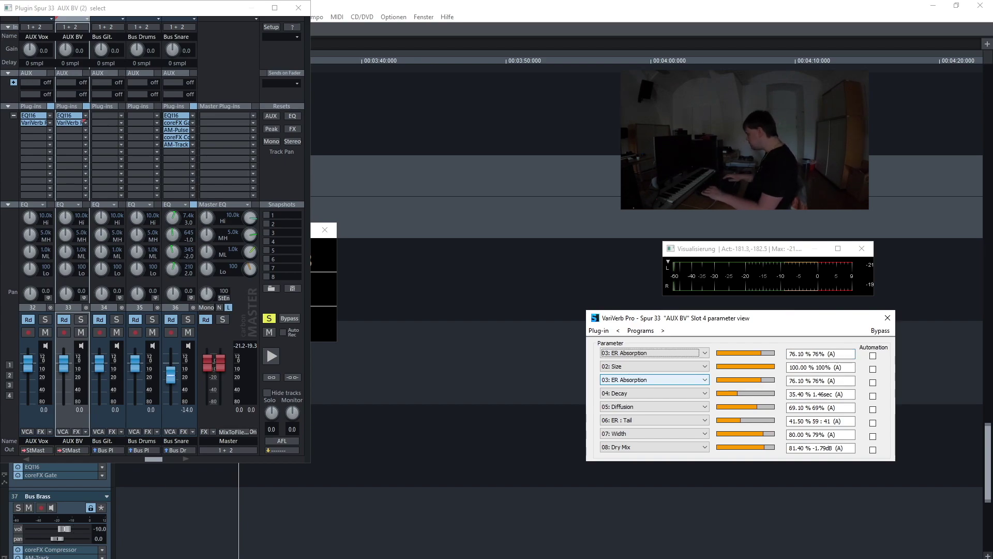
key(Down)
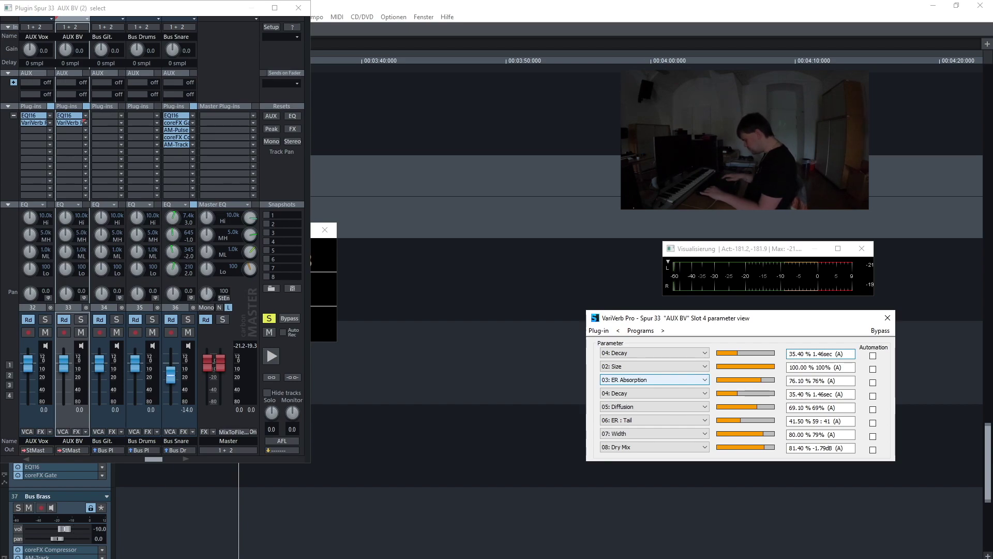
key(Up)
key(Up)
key(Up)
key(shift+Tab)
key(Tab)
key(Up)
key(Up)
key(Up)
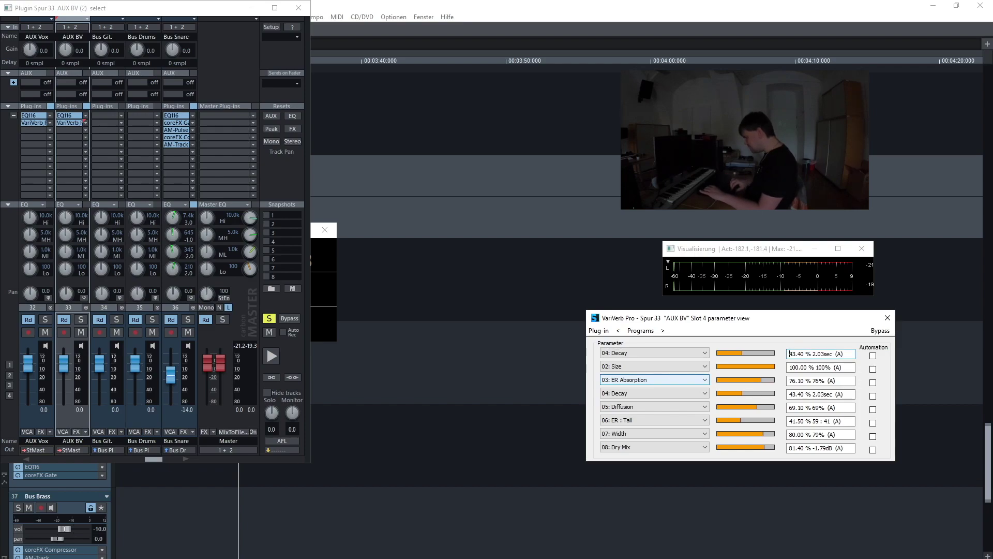
key(Down)
key(Down)
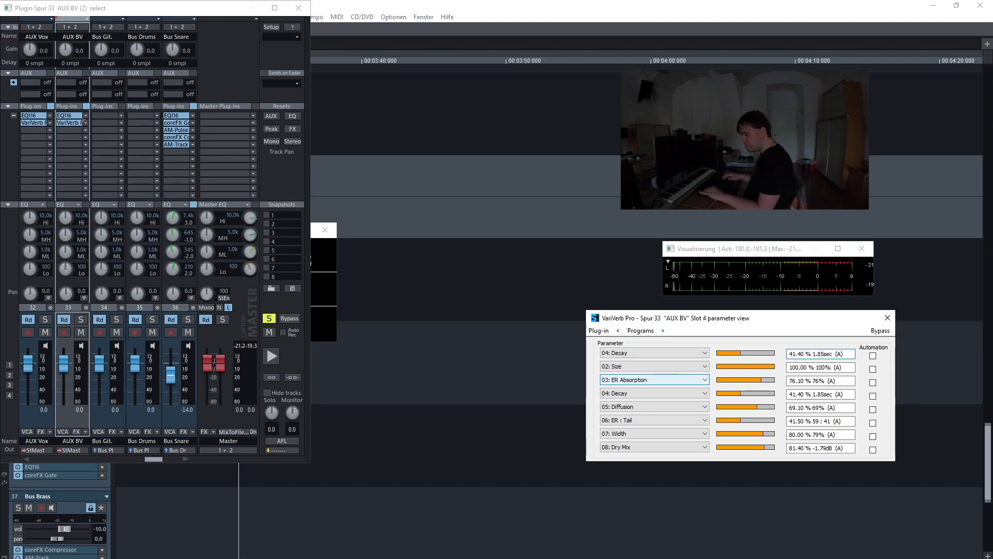
Set the Diffusion of VariVerb Pro on AUX BV to 100 %
key(shift+Tab)
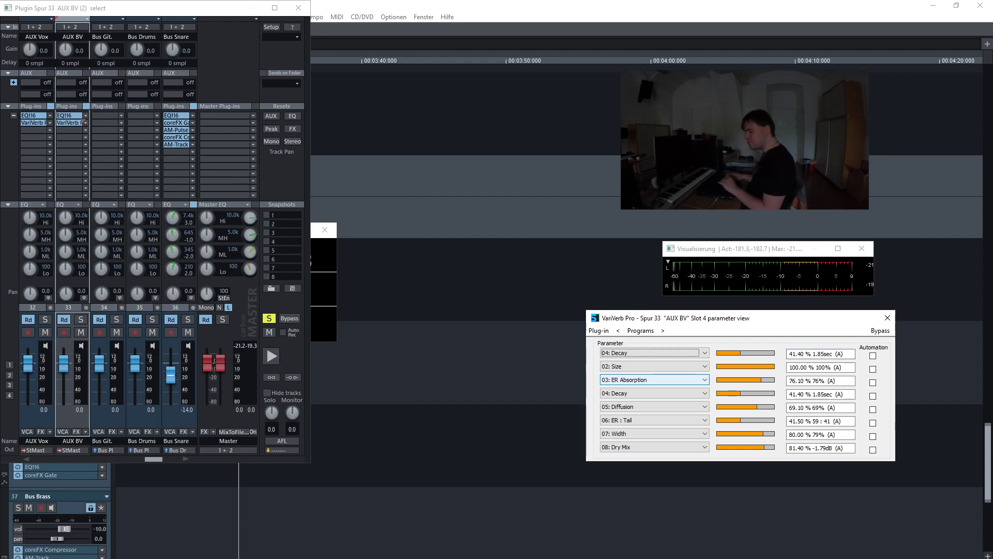
key(Down)
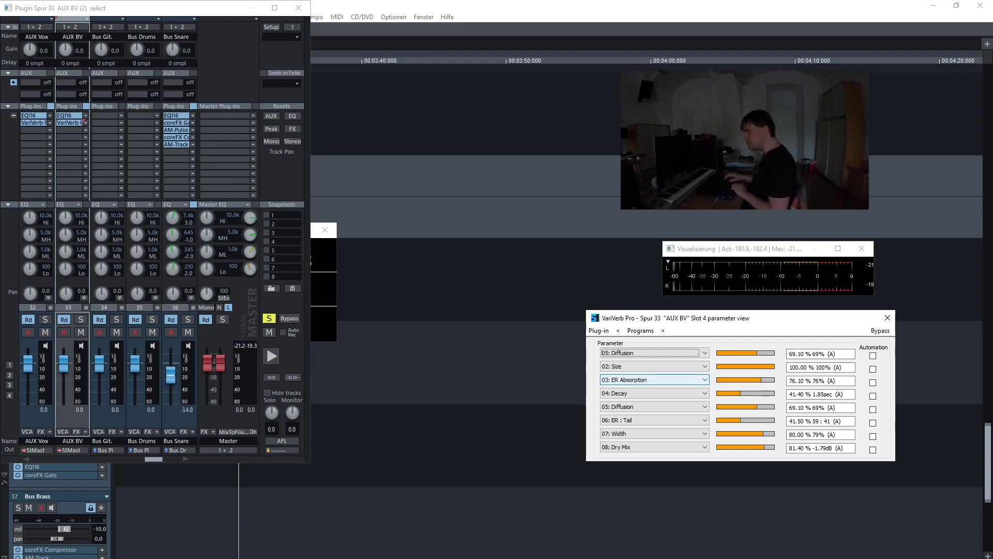
key(Tab)
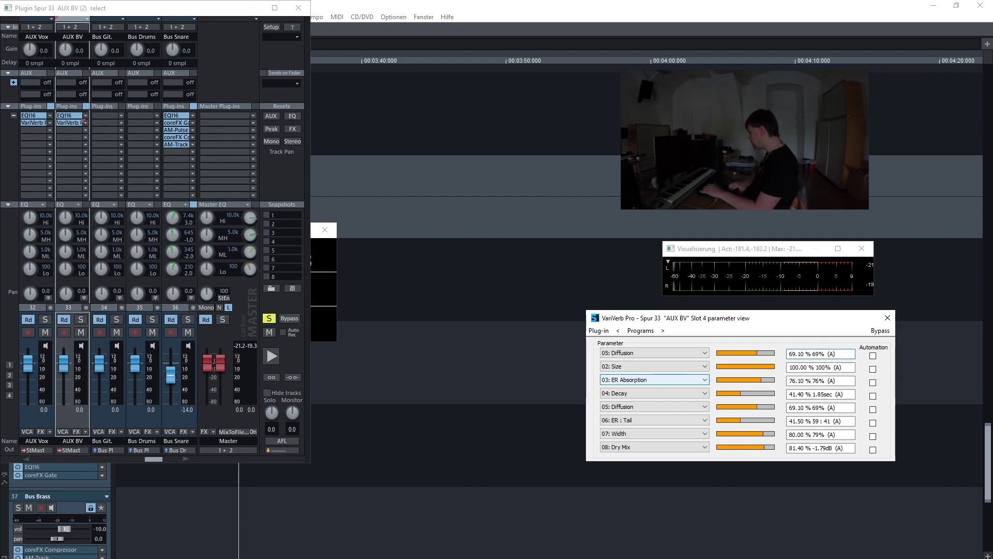
text(100)
key(Return)
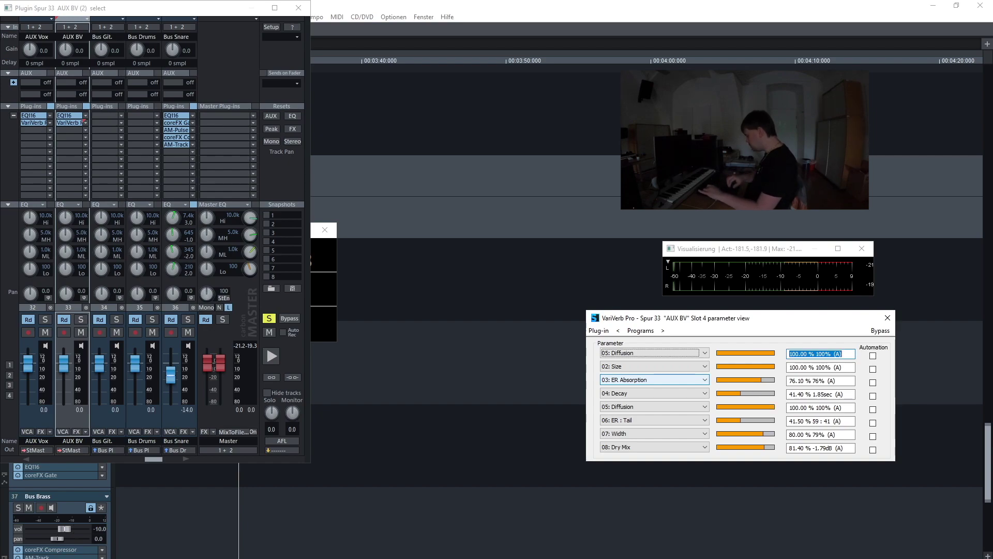
Set the Width of VariVerb Pro on AUX BV to 100 %
key(shift+Tab)
key(Down)
key(Down)
key(Tab)
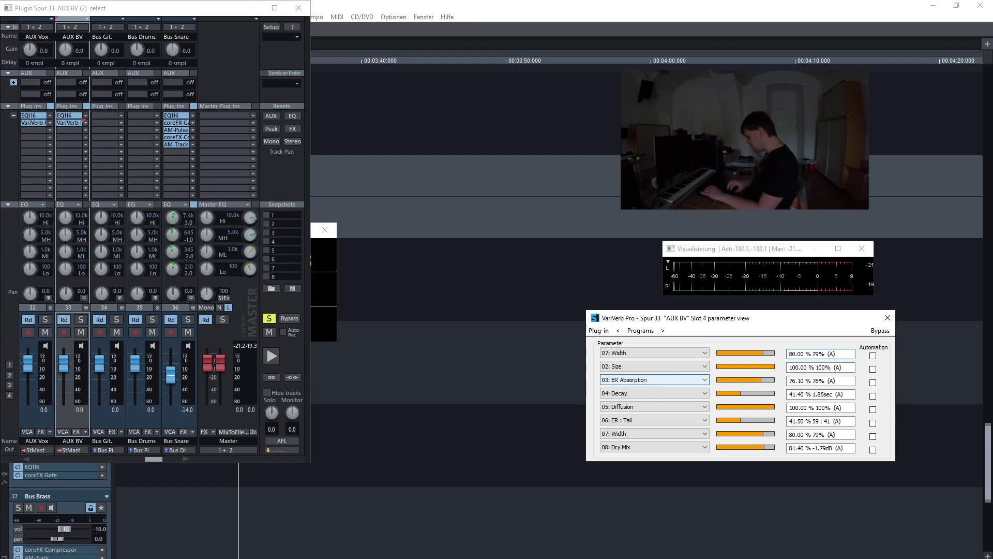
text(100)
key(Return)
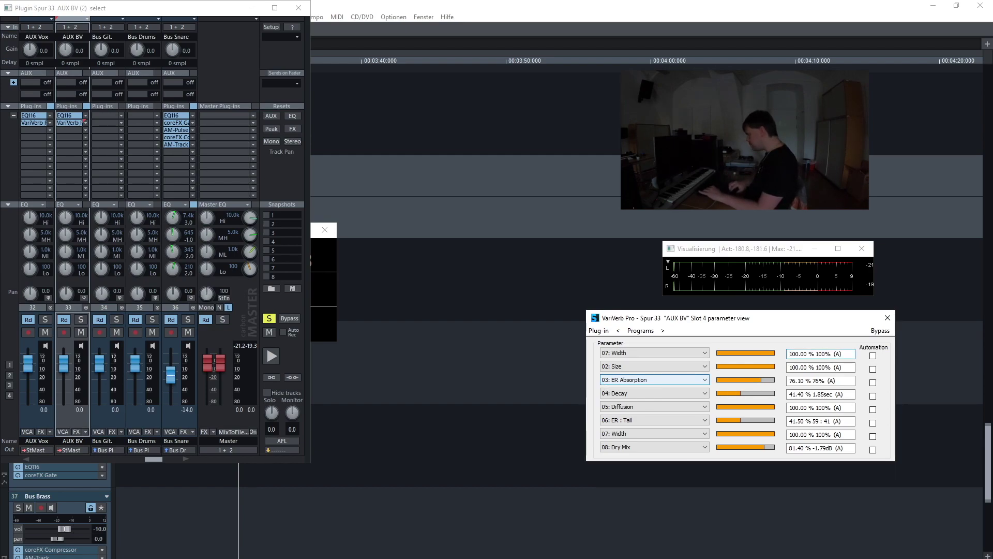
Set the Dry Mix of VariVerb Pro on AUX BV to 0 %
key(shift+Tab)
key(Down)
key(Tab)
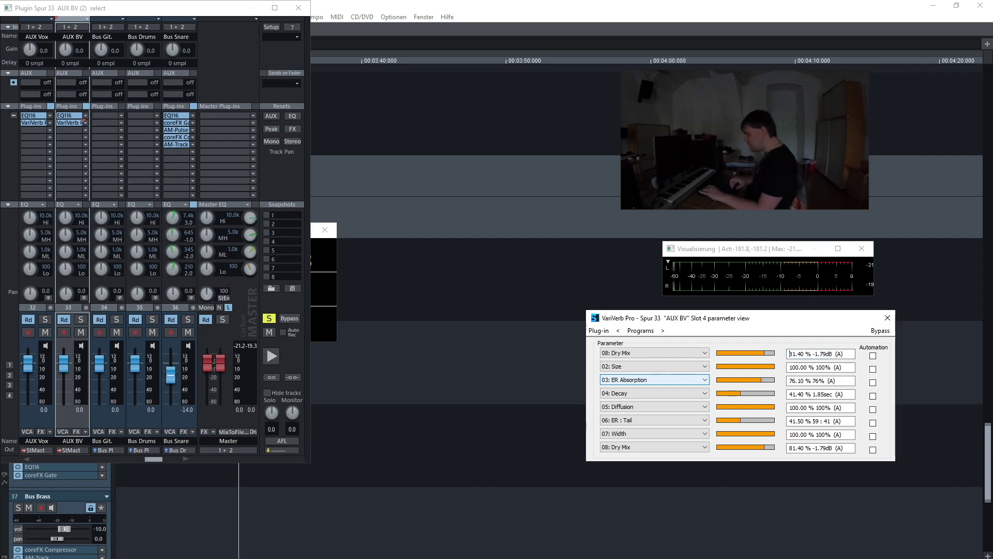
key(Delete)
key(Delete)
text(81)
key(Return)
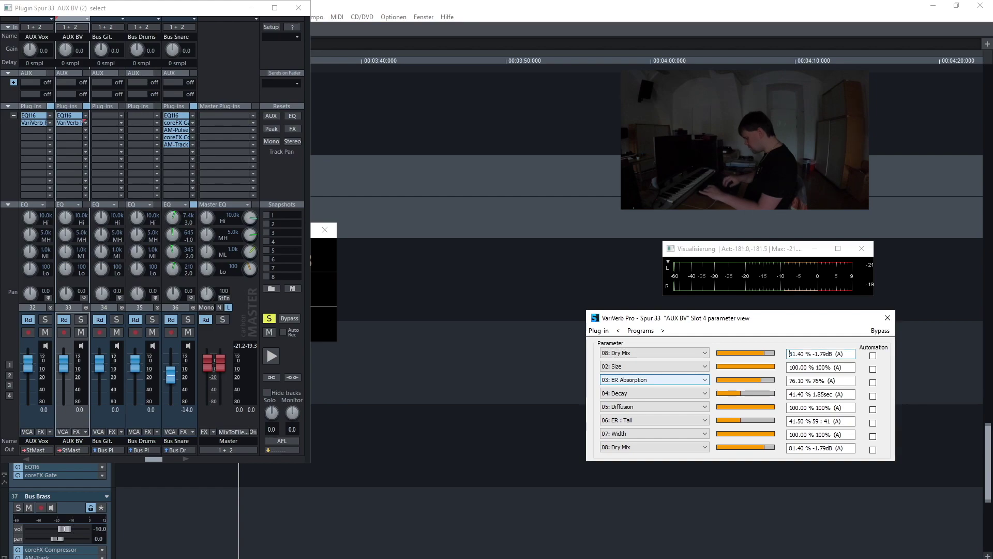
key(Delete)
key(Delete)
key(Delete)
key(Delete)
key(Delete)
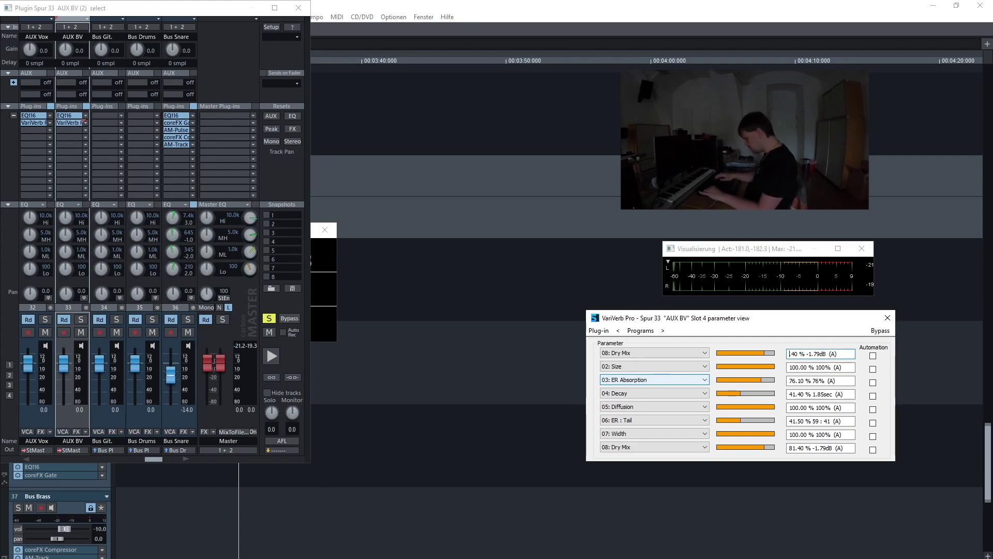
text(0)
key(Return)
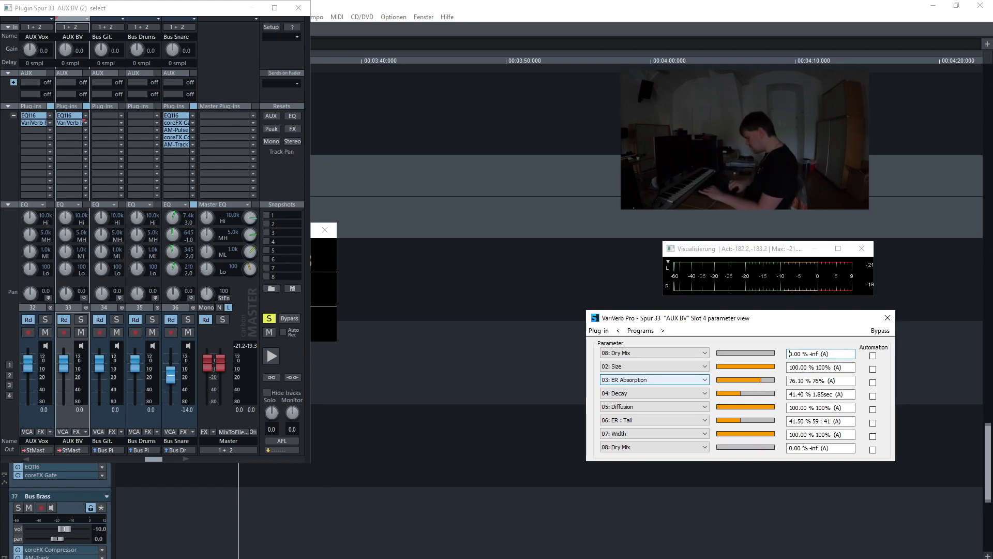
Set the Wet Mix of VariVerb Pro on AUX BV to 100 %
key(shift+Tab)
key(Down)
key(Tab)
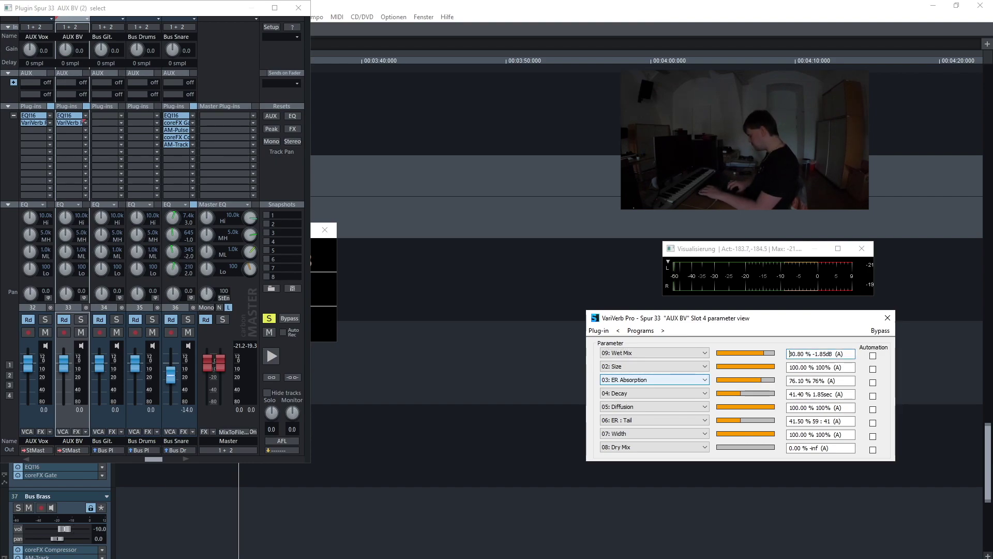
text(100)
key(Return)
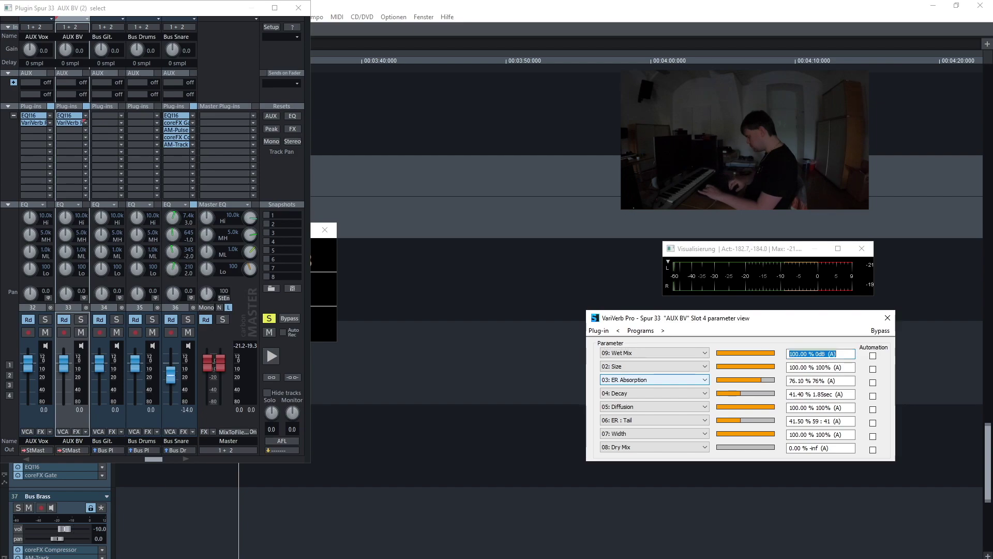
Return to the Predelay parameter and toggle the bypass of VariVerb Pro on AUX BV repeatedly, using playback to compare the sound with and without reverb
key(shift+Tab)
key(Home)
key(Down)
key(Down)
key(Up)
key(alt)
key(Down)
key(Down)
key(Down)
key(Return)
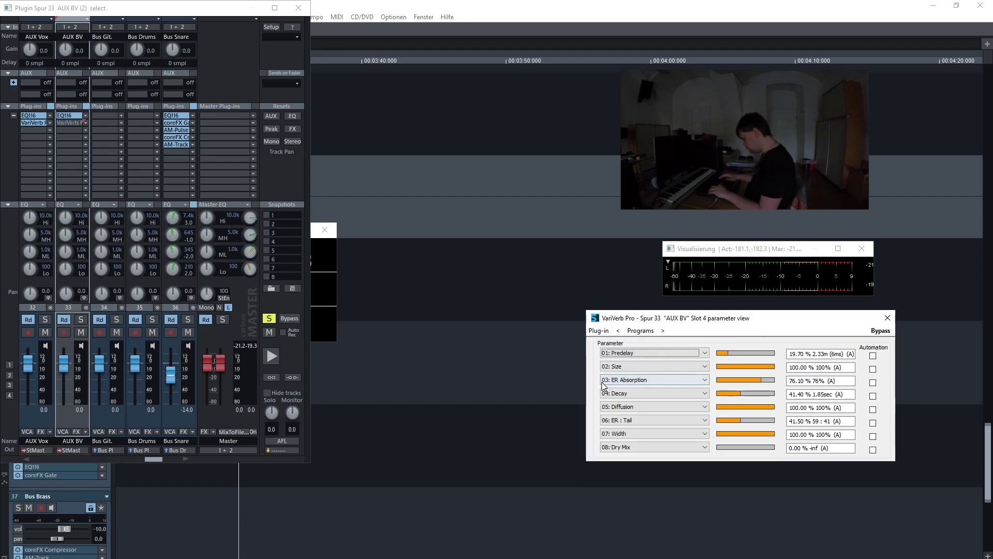
key(alt)
key(Down)
key(Down)
key(Down)
key(Return)
key(alt)
key(Down)
key(Down)
key(Down)
key(Return)
key(space)
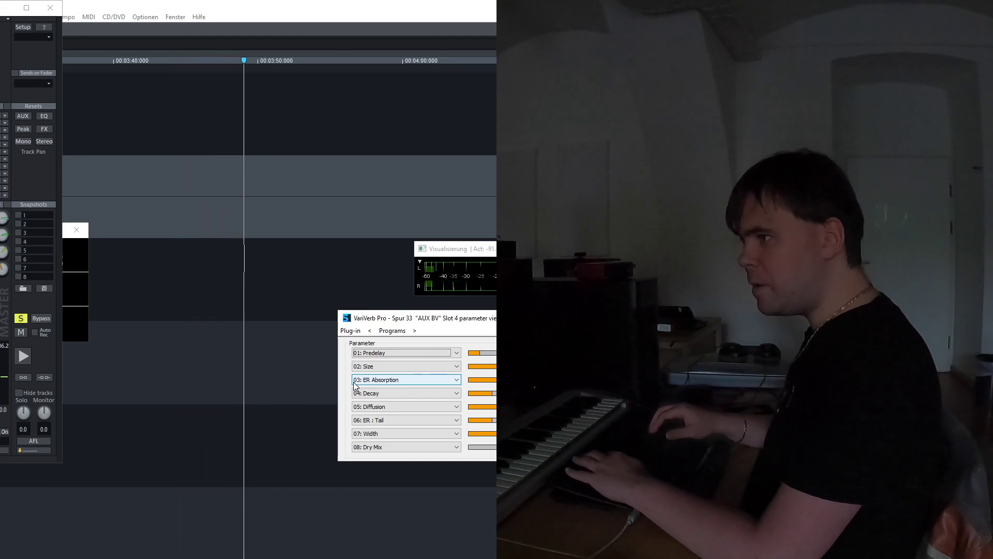
Close the VariVerb Pro parameter view and the mixer to return to the arrangement
key(Escape)
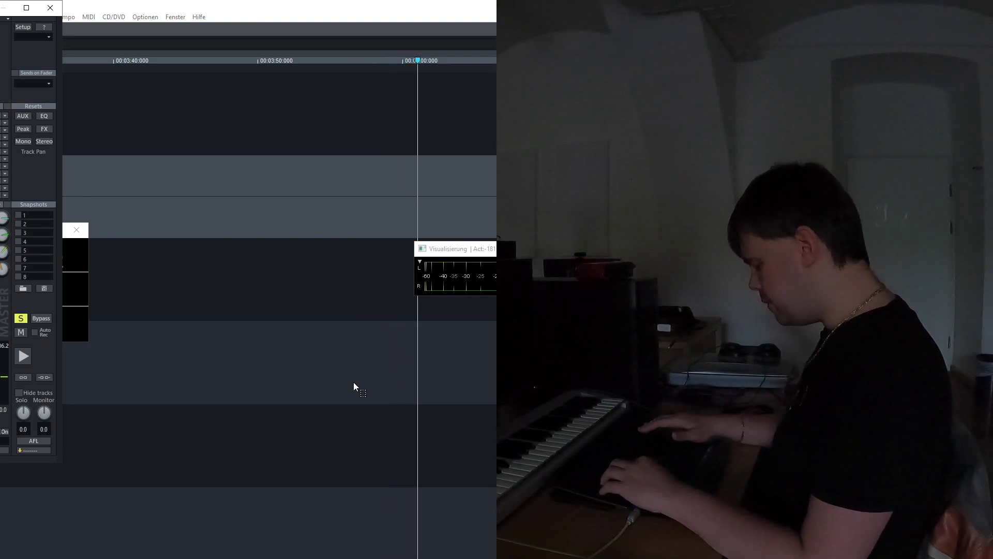
right_click(354, 384)
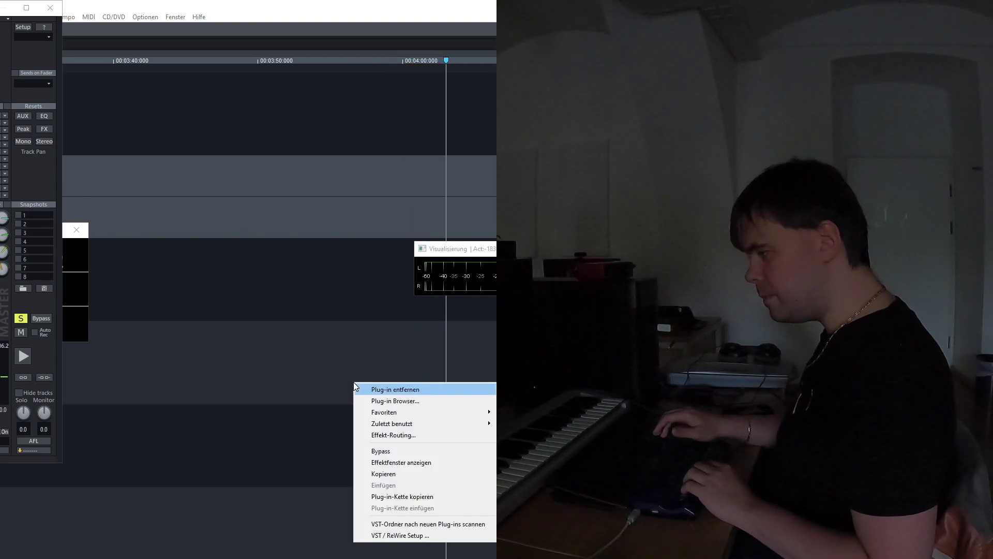
key(Escape)
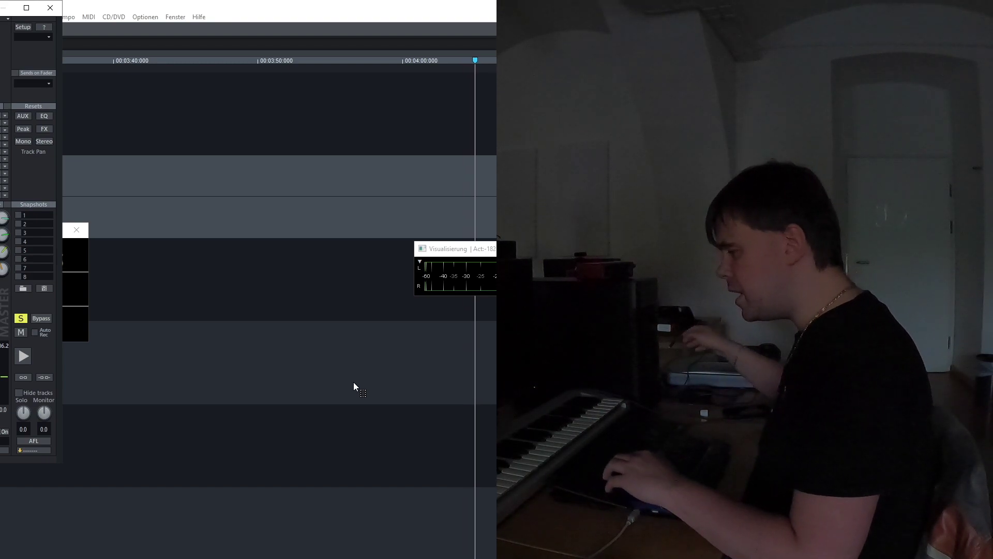
key(m)
Play the passage starting at about 3:31 twice to listen to the backing vocal reverb in the mix
key(space)
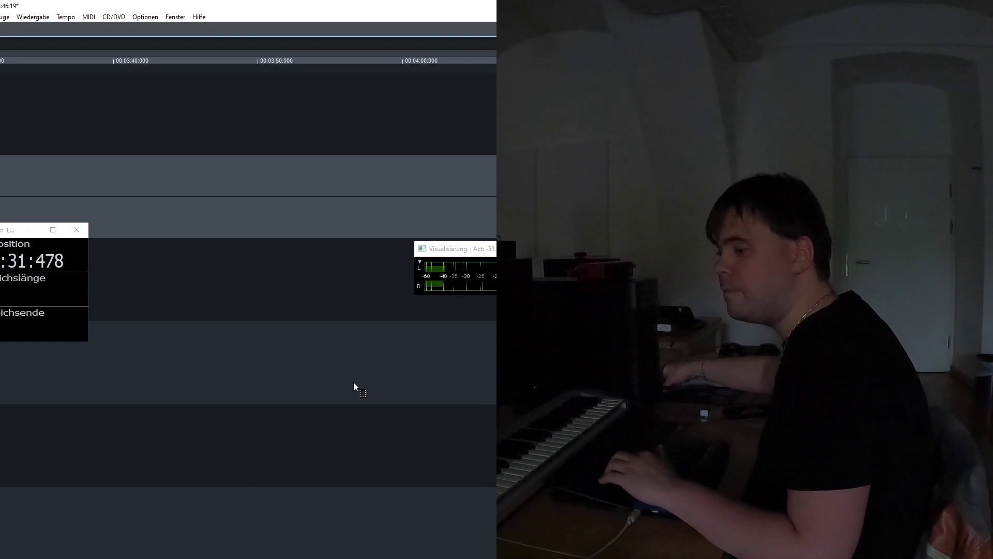
key(space)
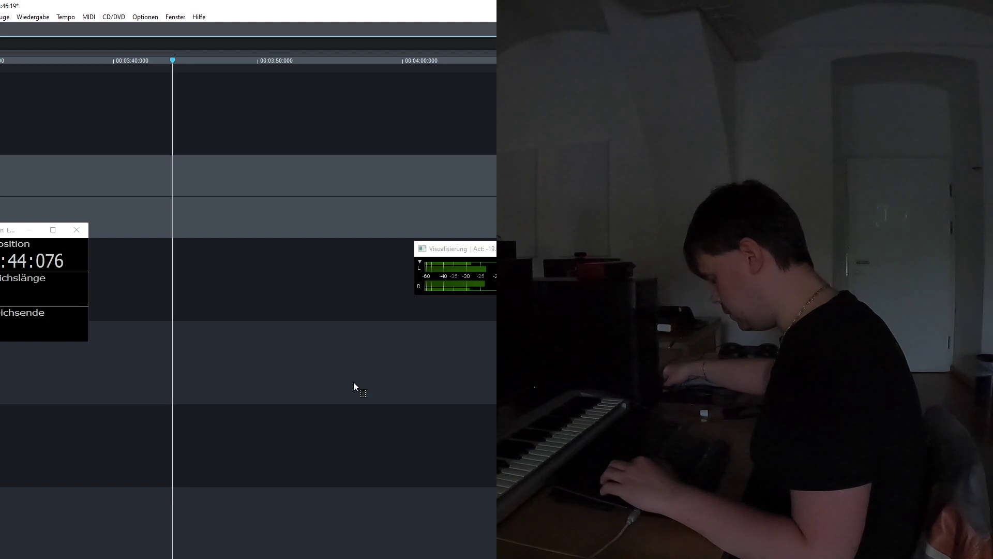
key(space)
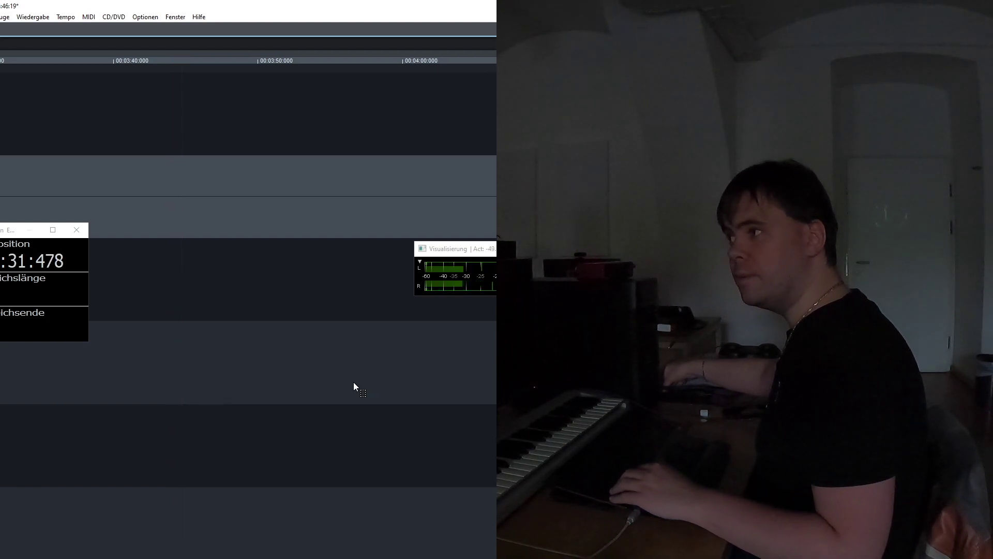